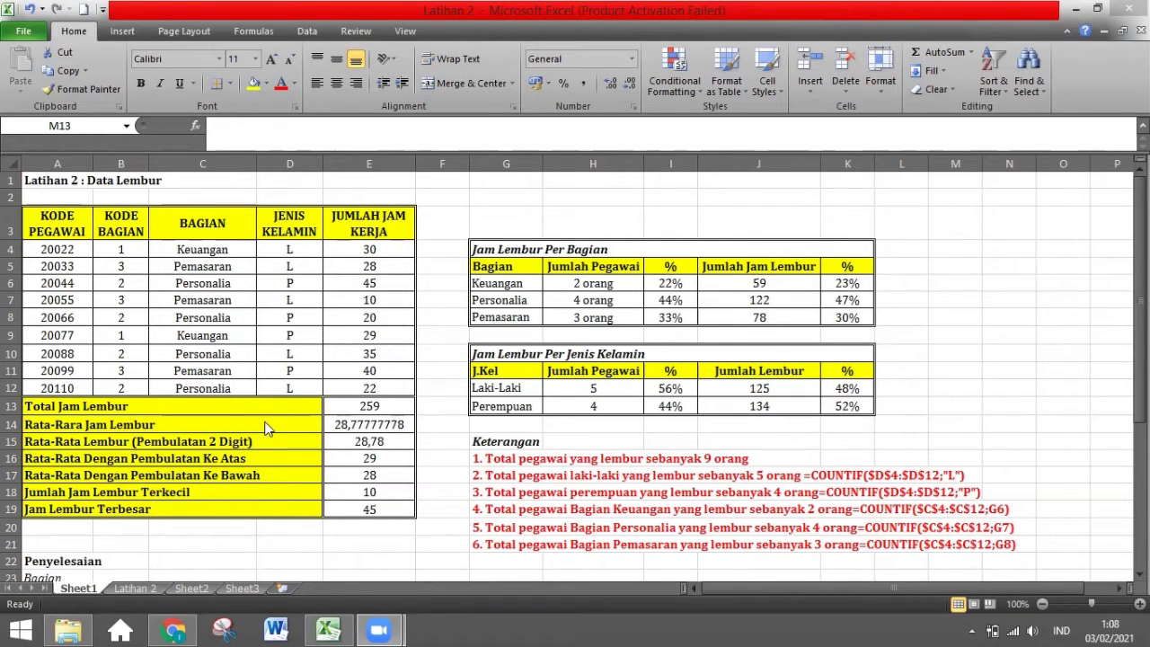
Review the completed overtime tables and solution notes on Sheet1, and open the unfilled Latihan 2 sheet.
click(371, 529)
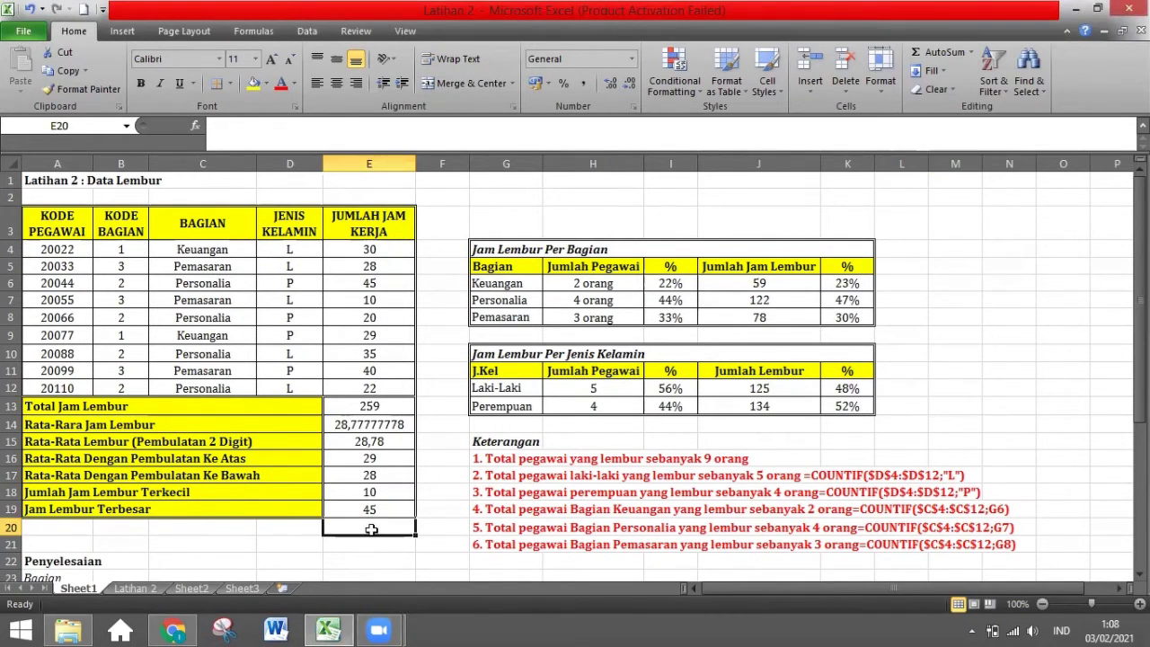
scroll(371, 529, down, 6)
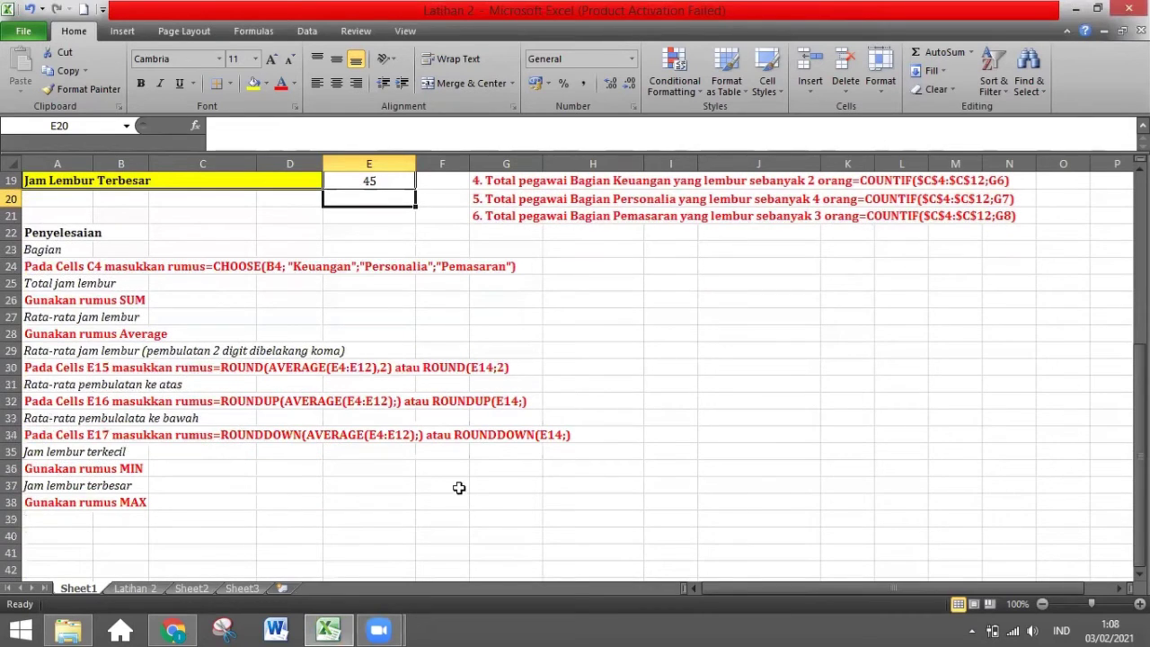
scroll(457, 489, up, 6)
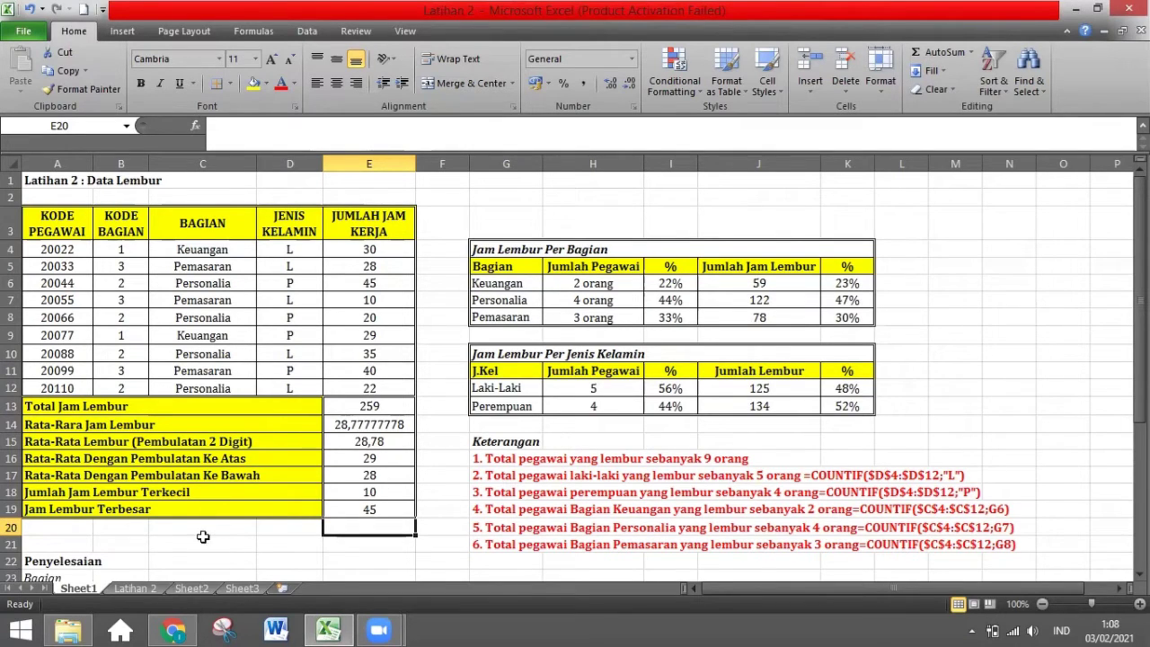
click(145, 588)
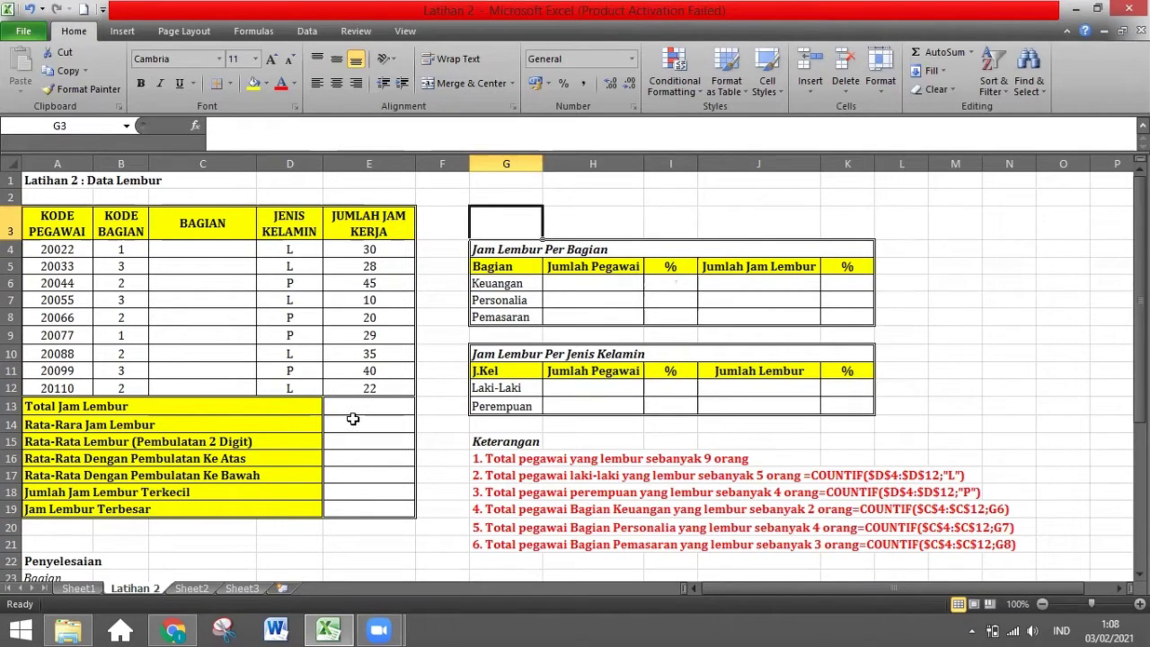
click(75, 588)
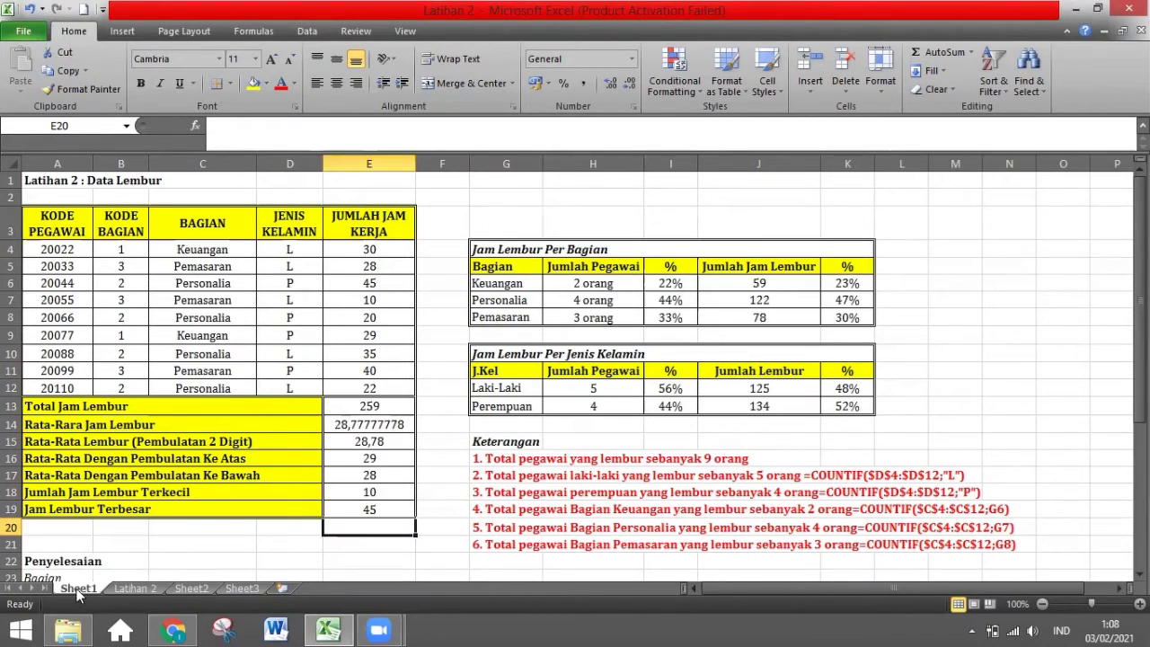
click(135, 589)
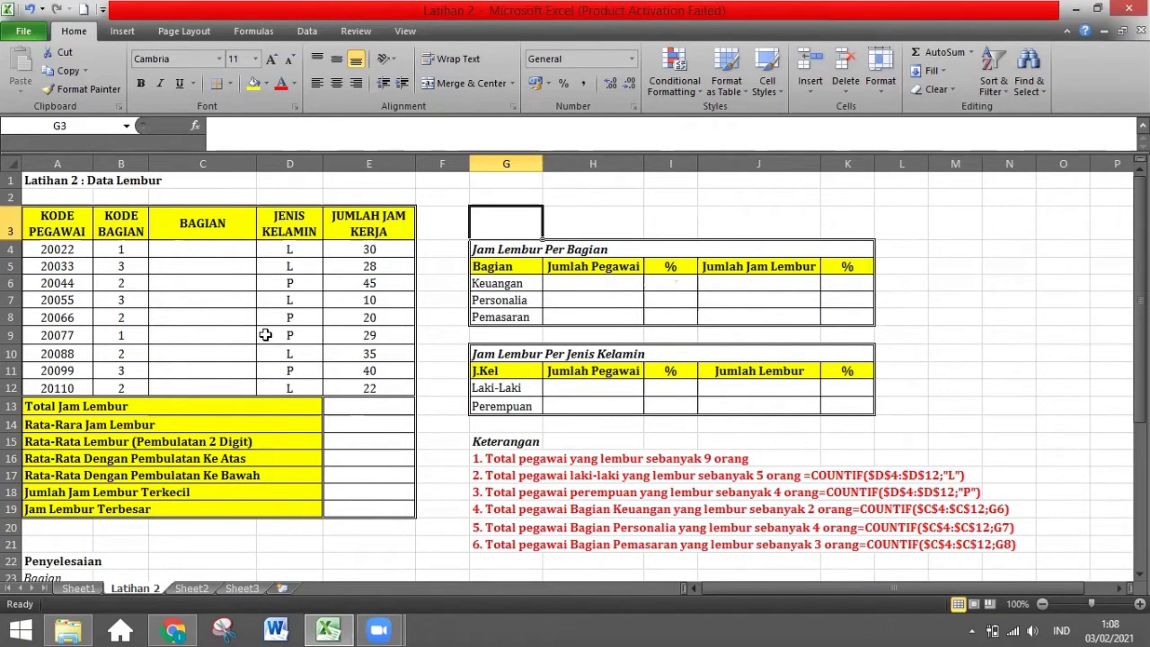
Read the Penyelesaian formula notes beneath the overtime table on the Latihan 2 sheet.
click(241, 402)
scroll(239, 398, down, 4)
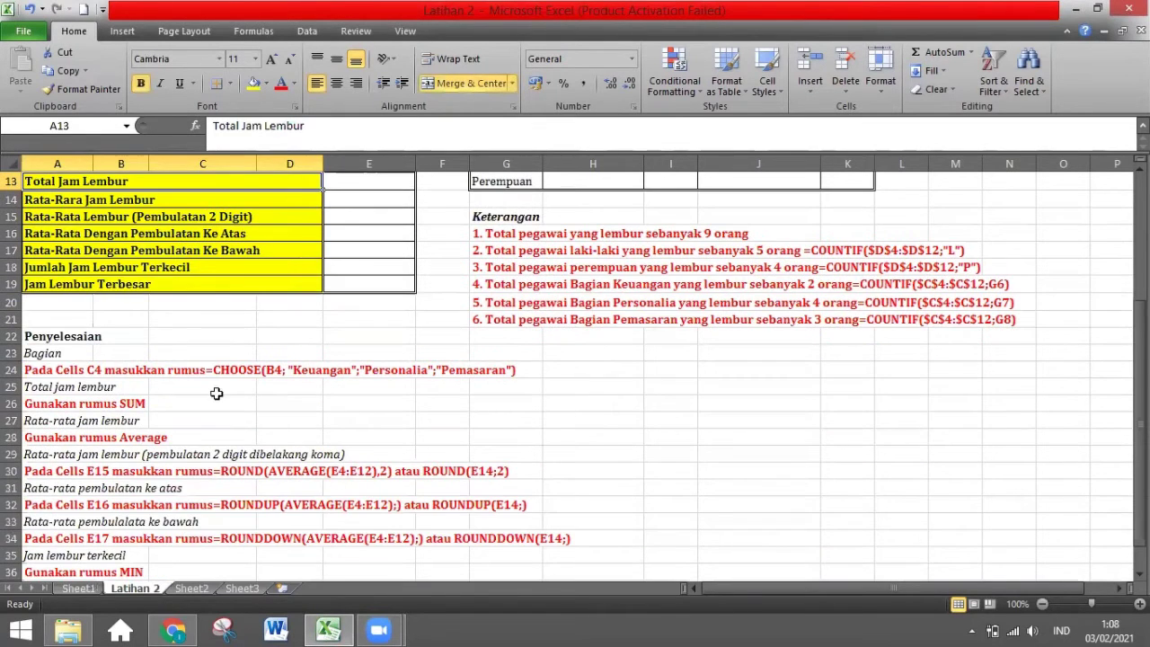
scroll(192, 360, down, 2)
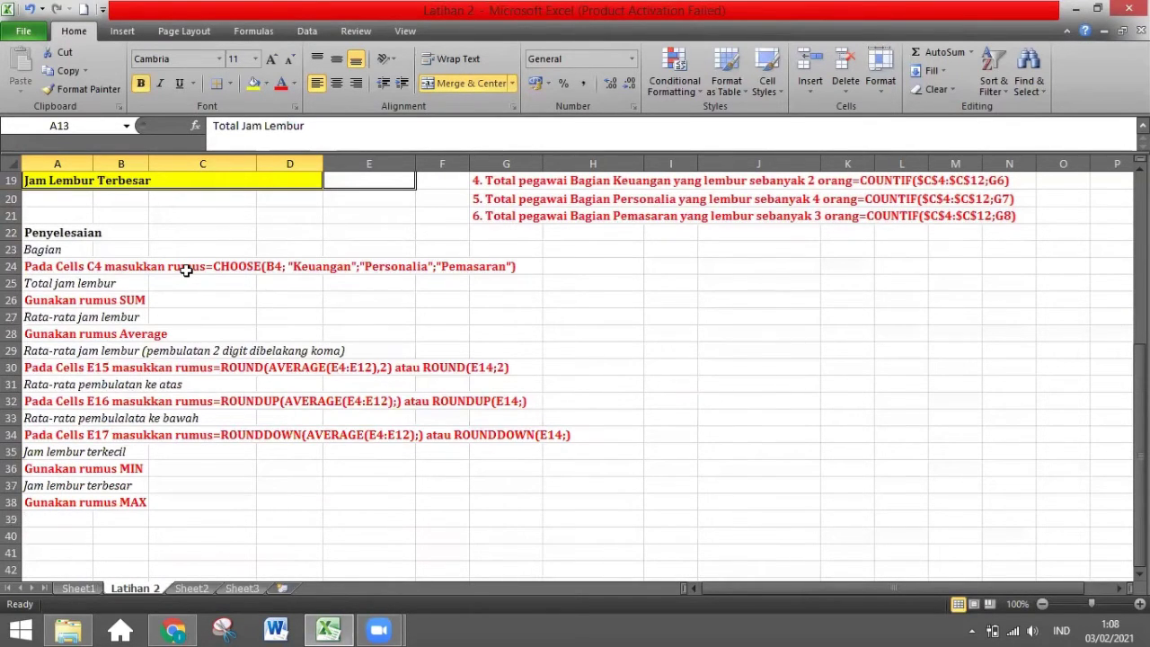
scroll(186, 270, up, 3)
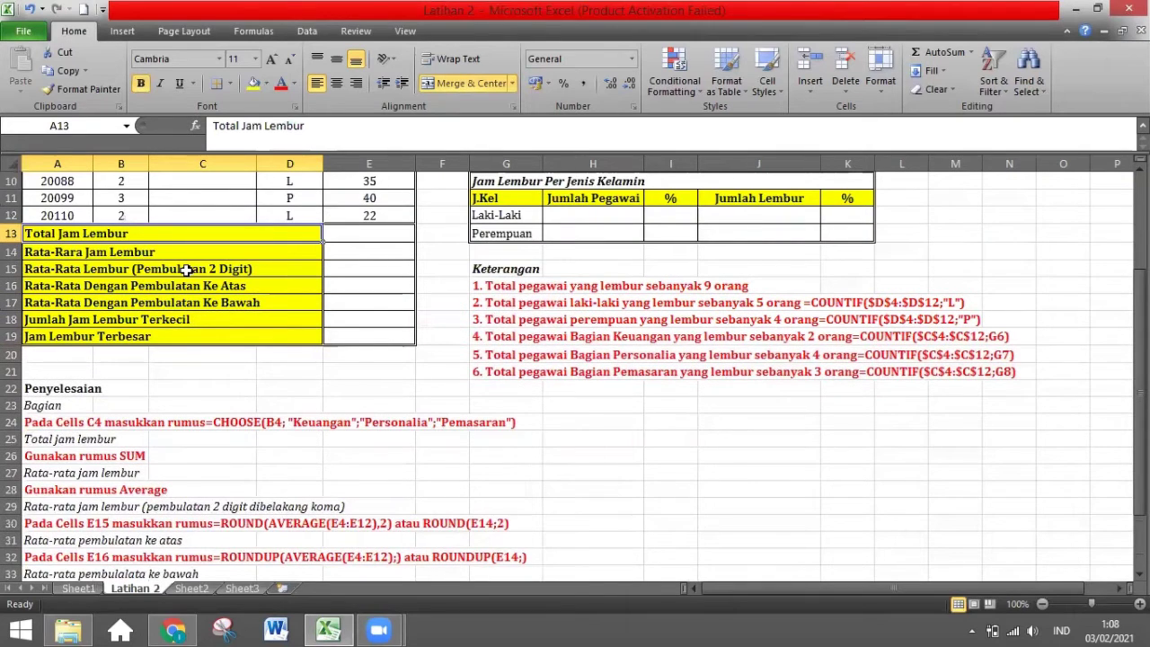
scroll(254, 246, up, 3)
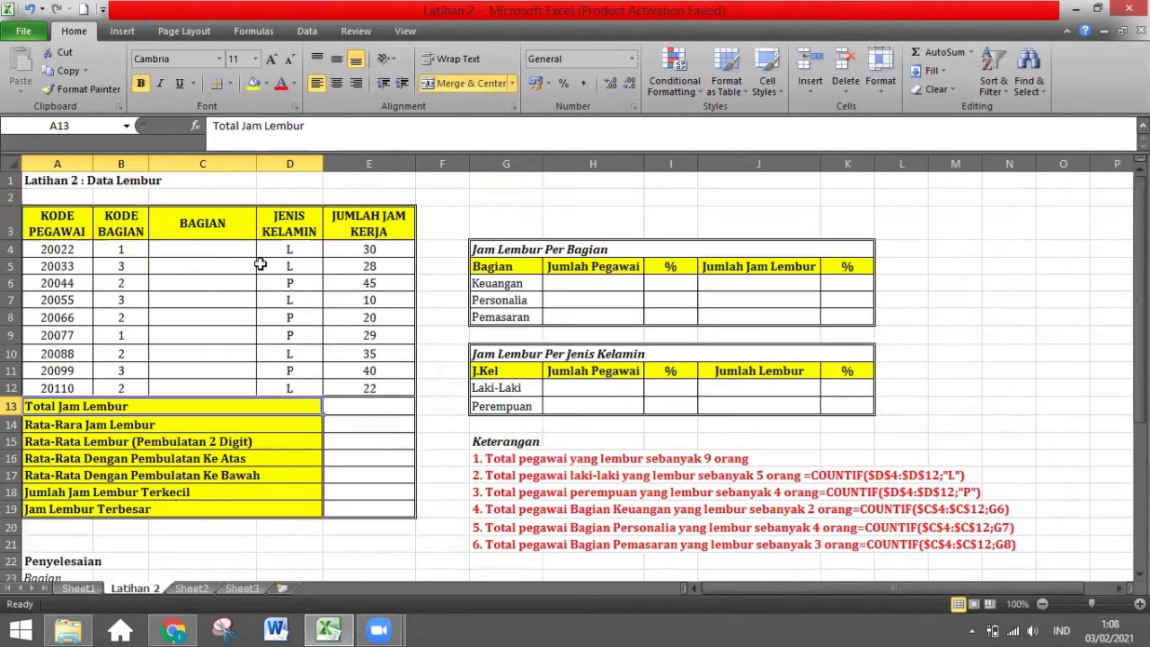
scroll(514, 383, down, 2)
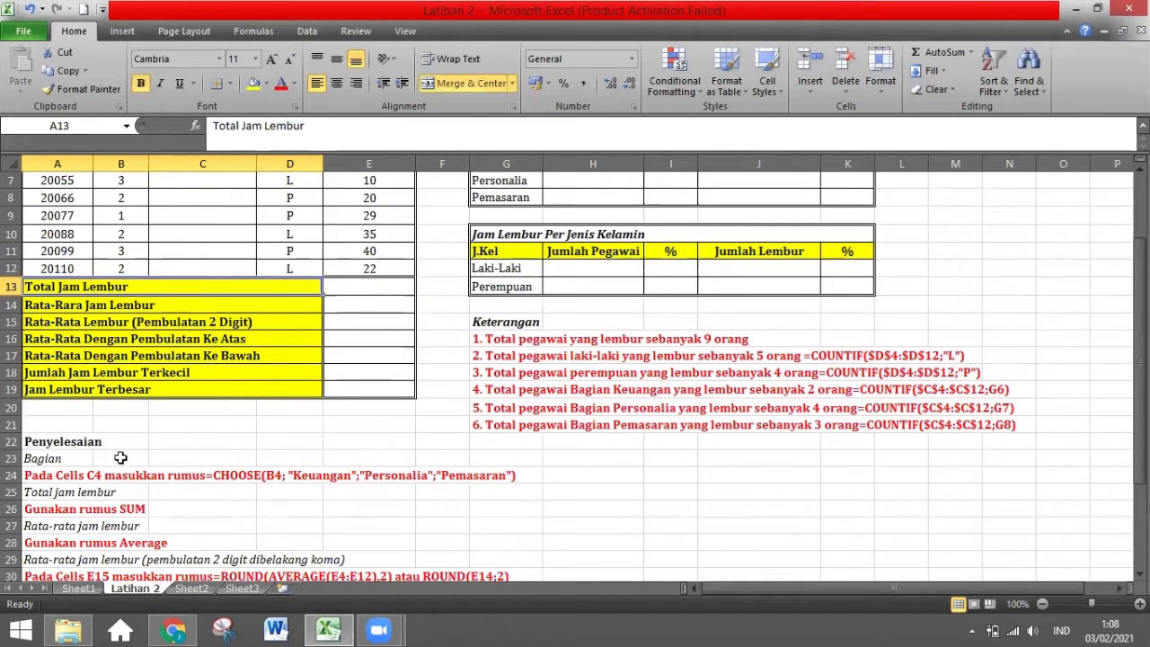
scroll(305, 392, up, 2)
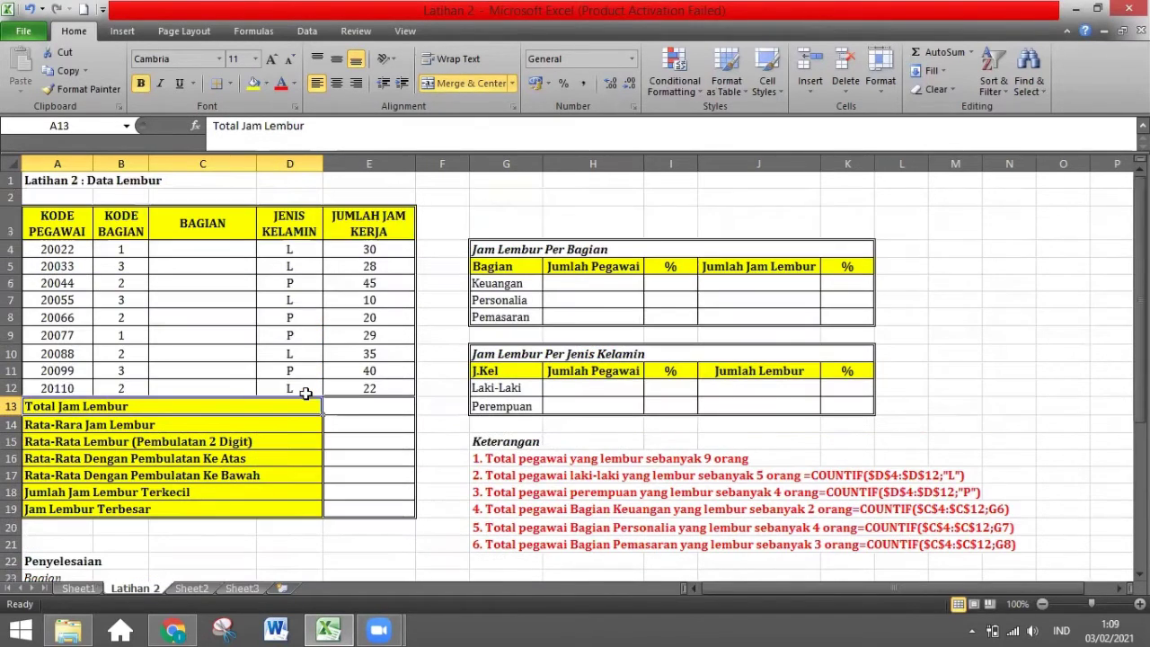
Examine the CHOOSE formula note in row 24 against the first Bagian cell, C4.
click(240, 249)
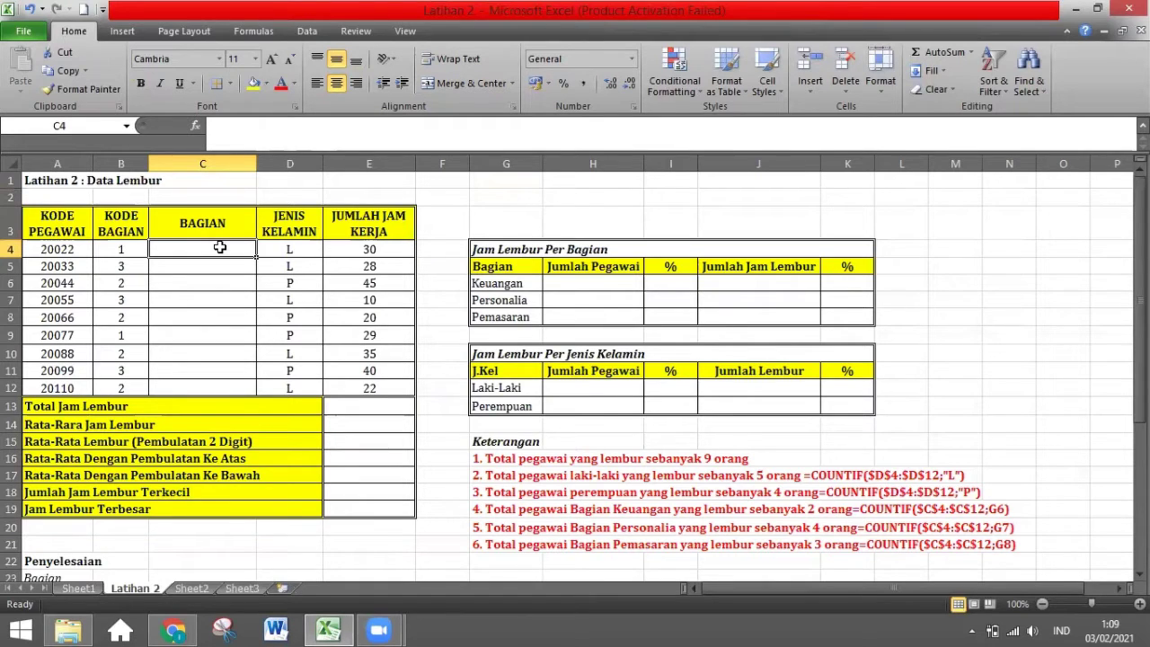
scroll(220, 247, down, 1)
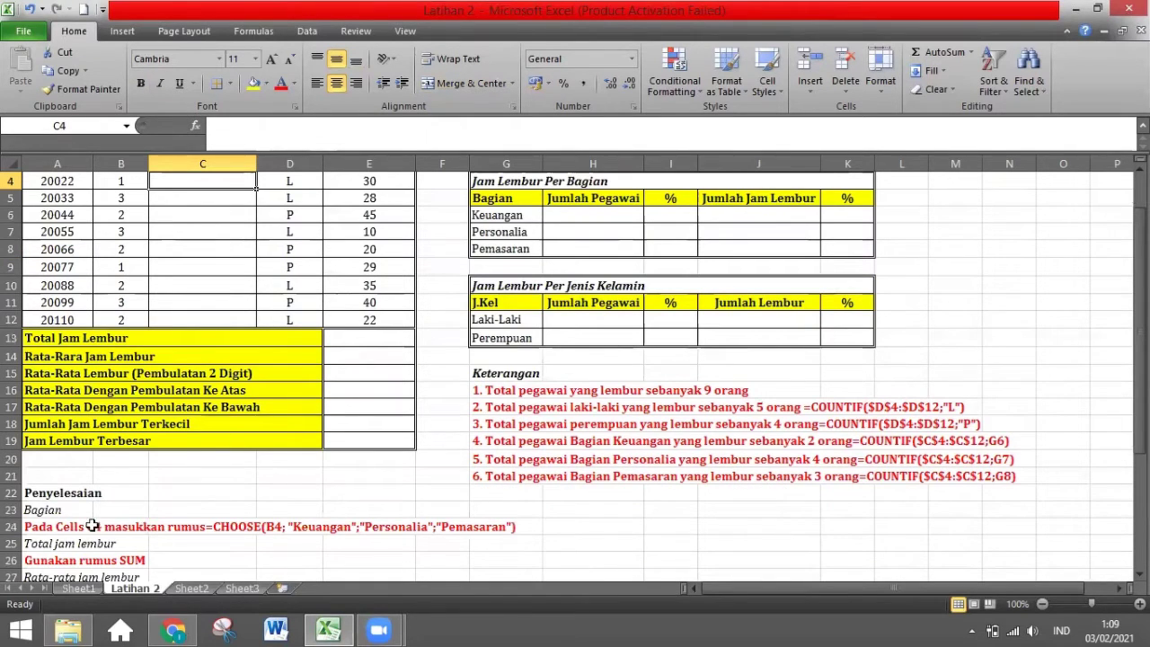
scroll(104, 499, up, 1)
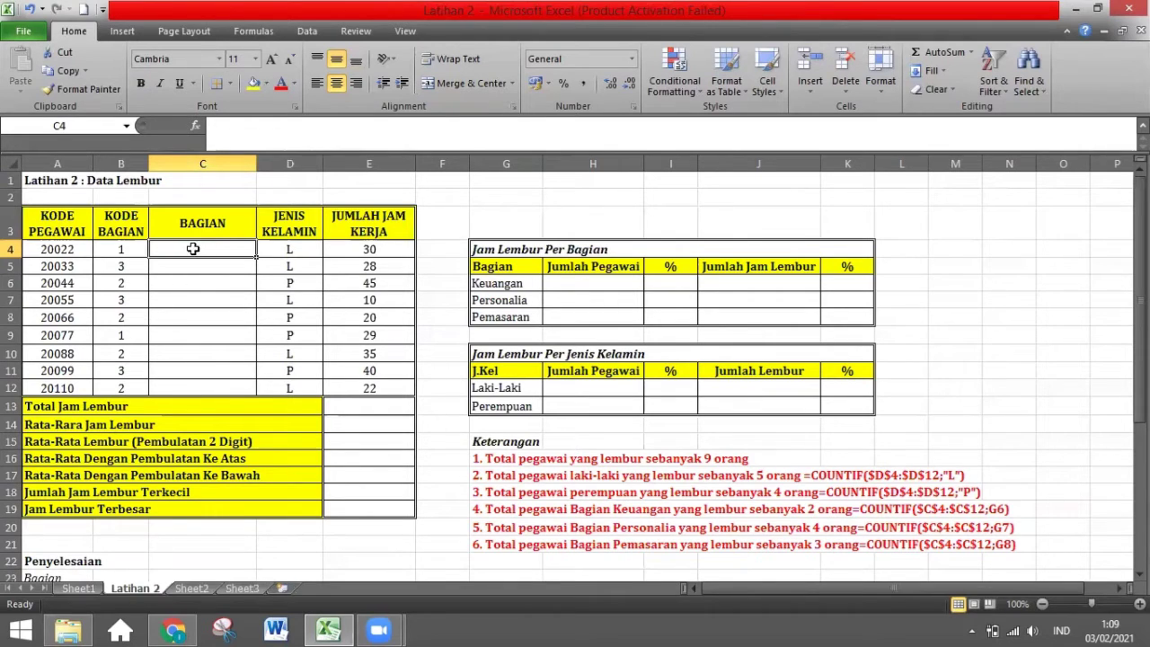
click(13, 251)
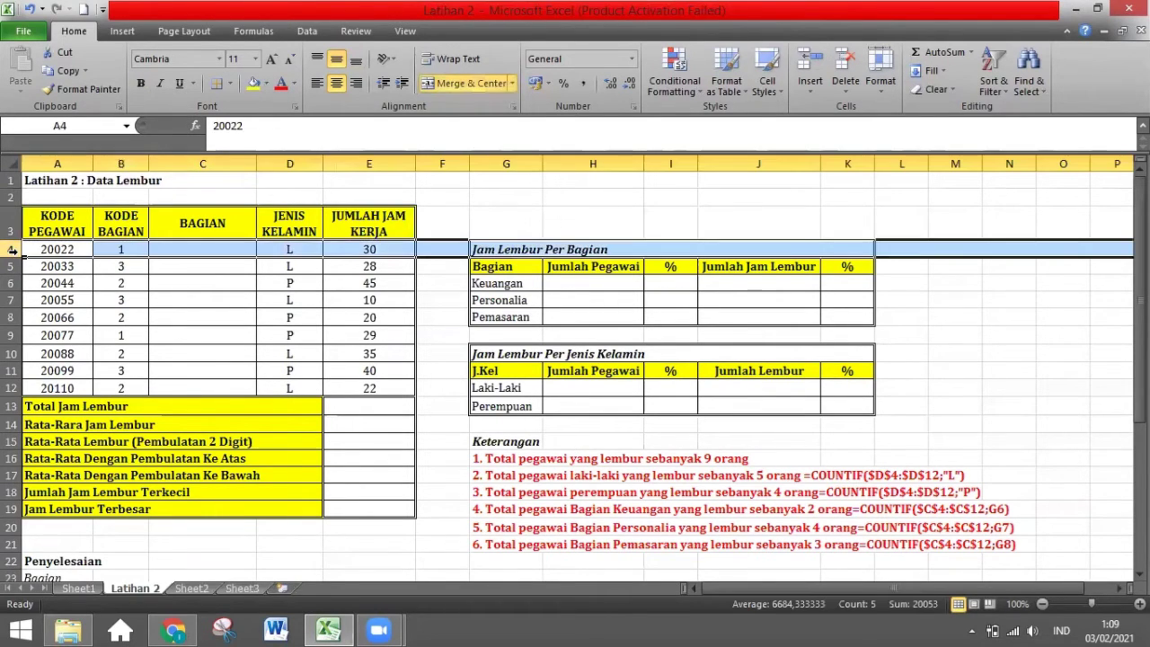
click(202, 250)
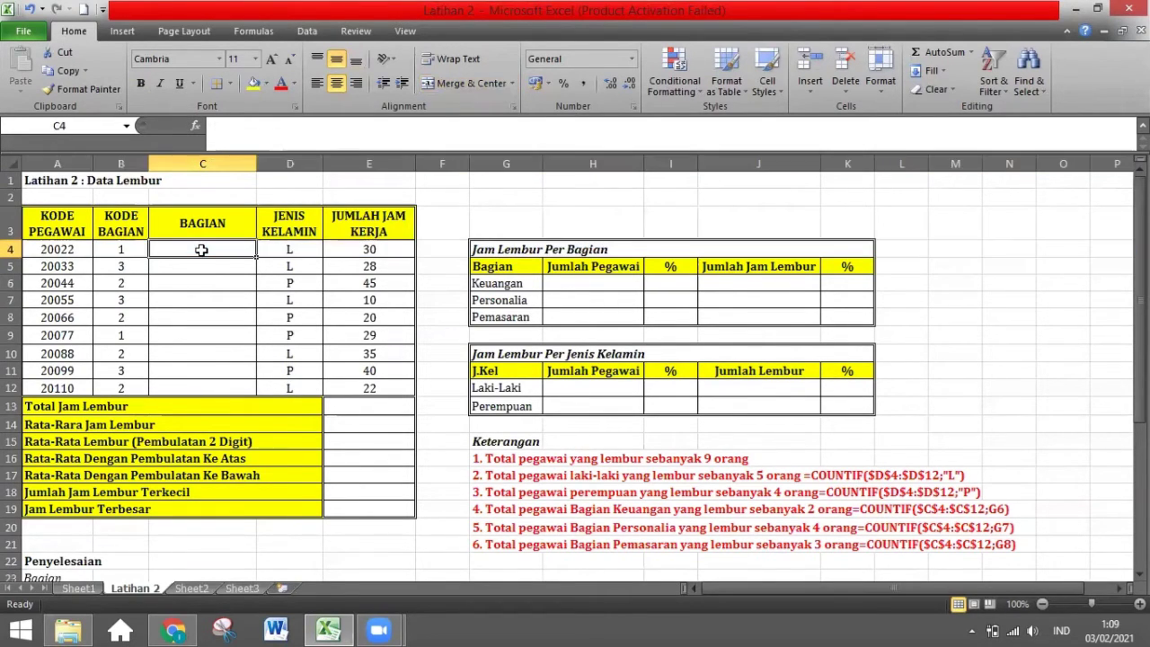
scroll(201, 249, down, 2)
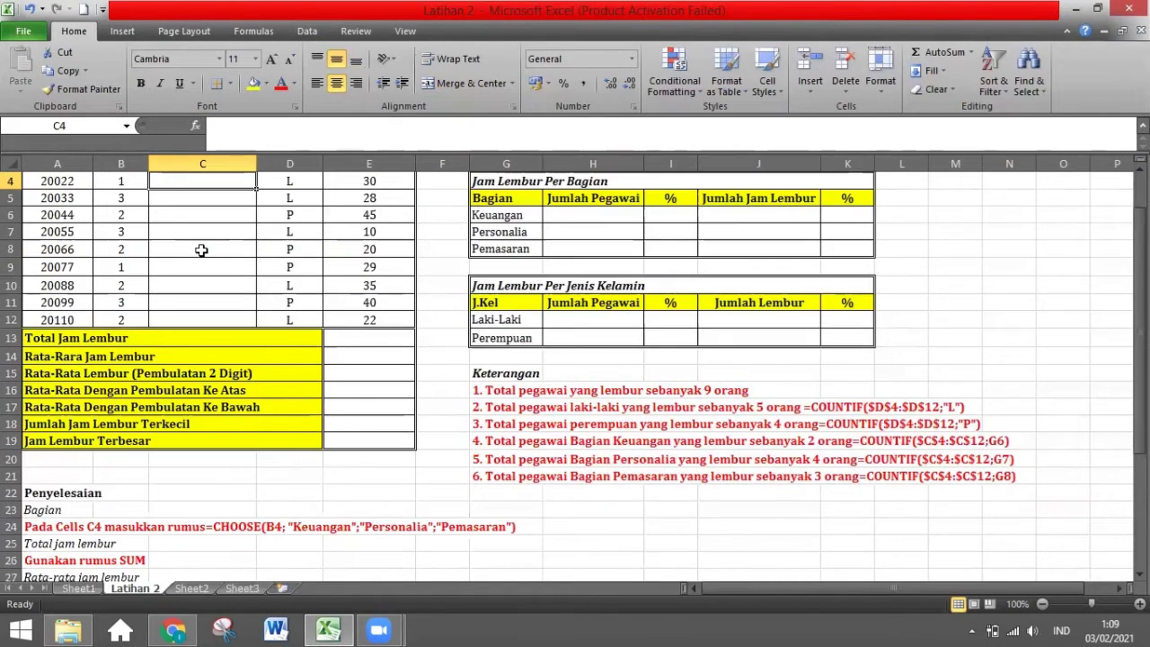
scroll(211, 460, up, 2)
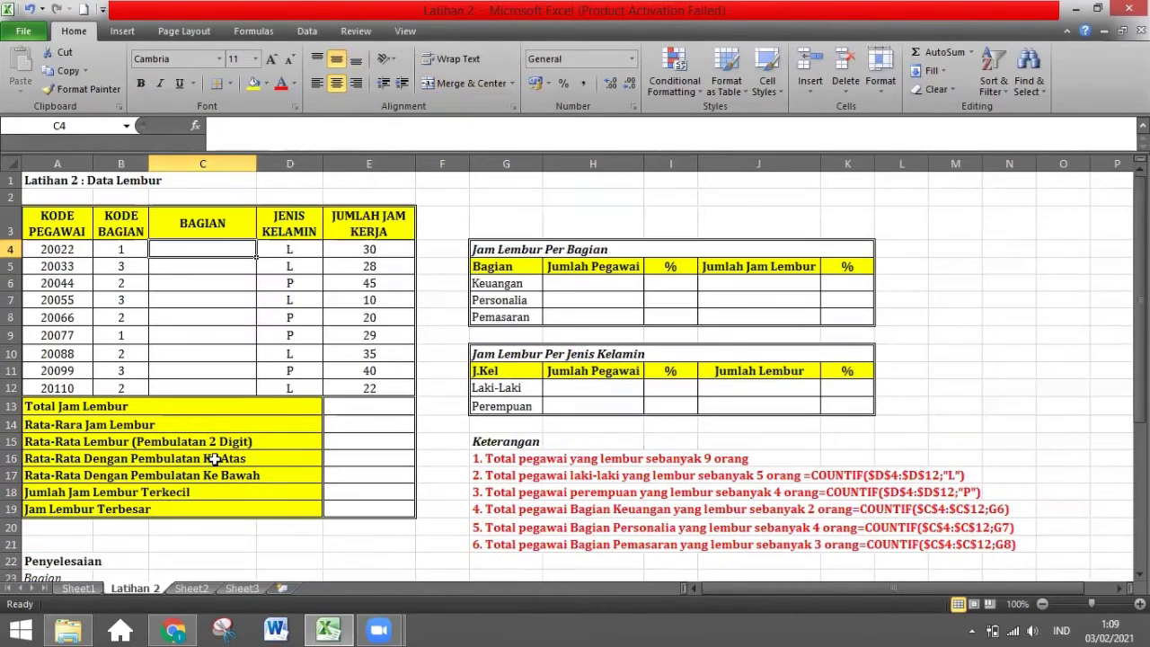
scroll(219, 454, down, 1)
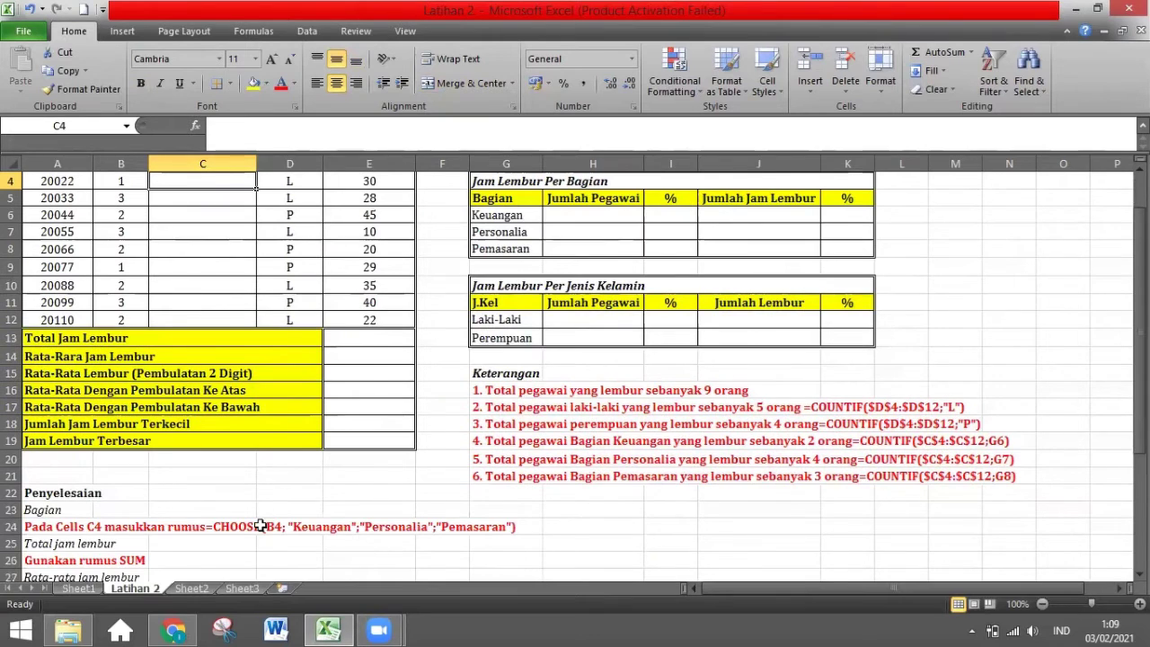
scroll(255, 521, up, 1)
scroll(255, 520, down, 1)
scroll(255, 520, up, 1)
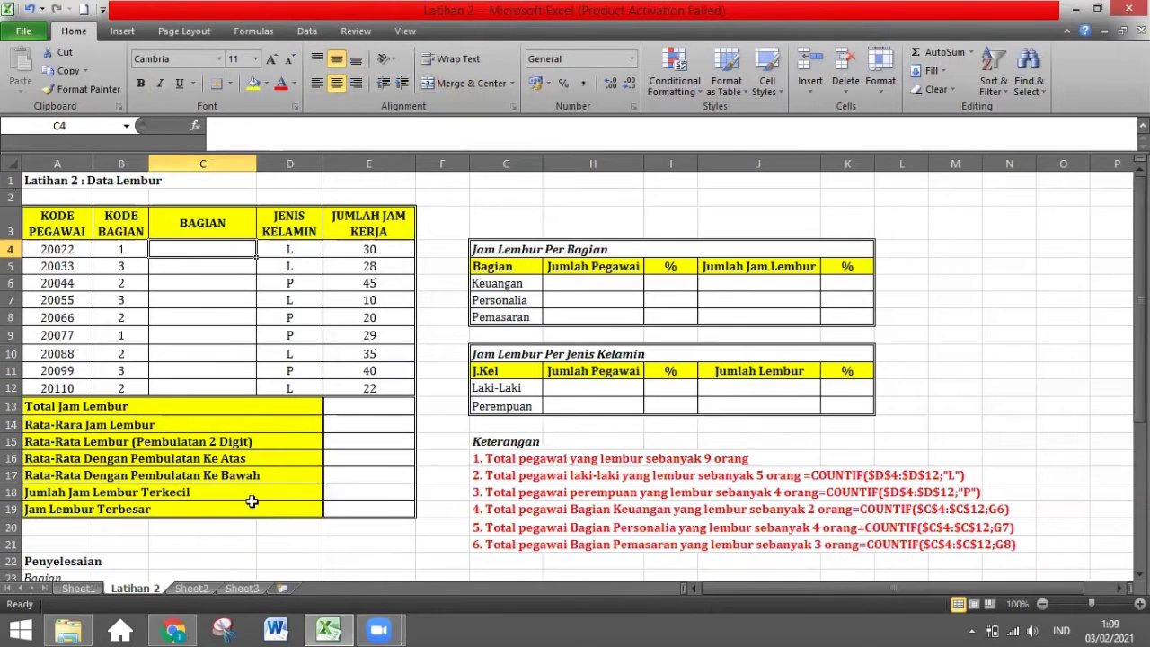
Compare department codes 1, 2 and 3 in column B with Keuangan, Personalia and Pemasaran in the per-department table.
click(135, 255)
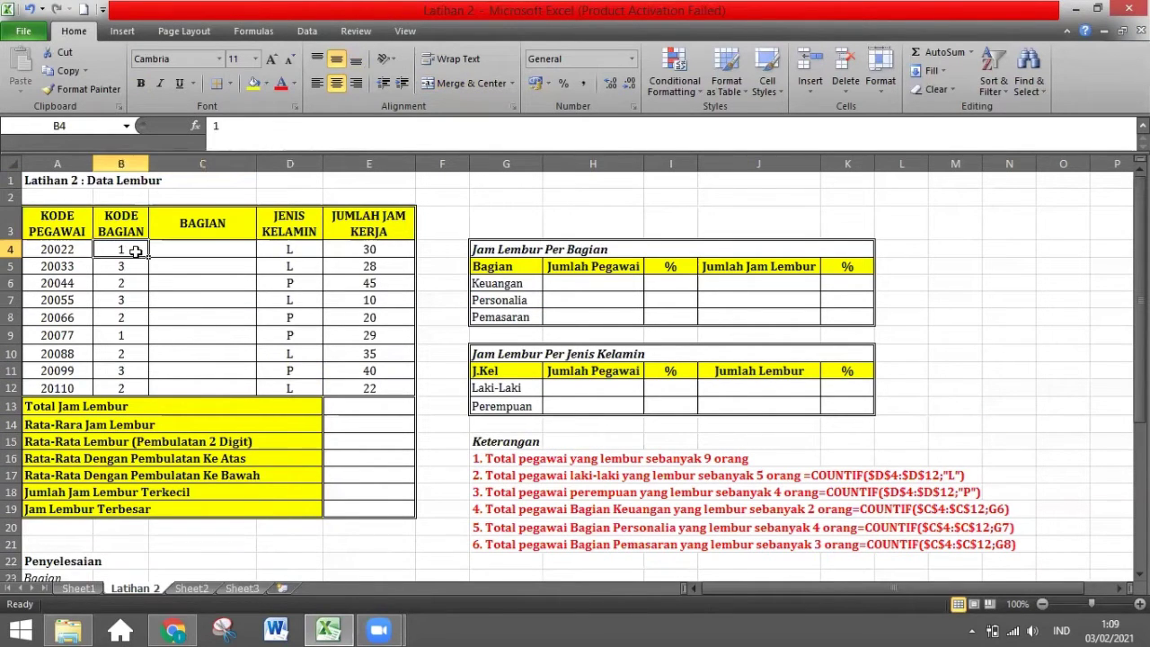
click(476, 282)
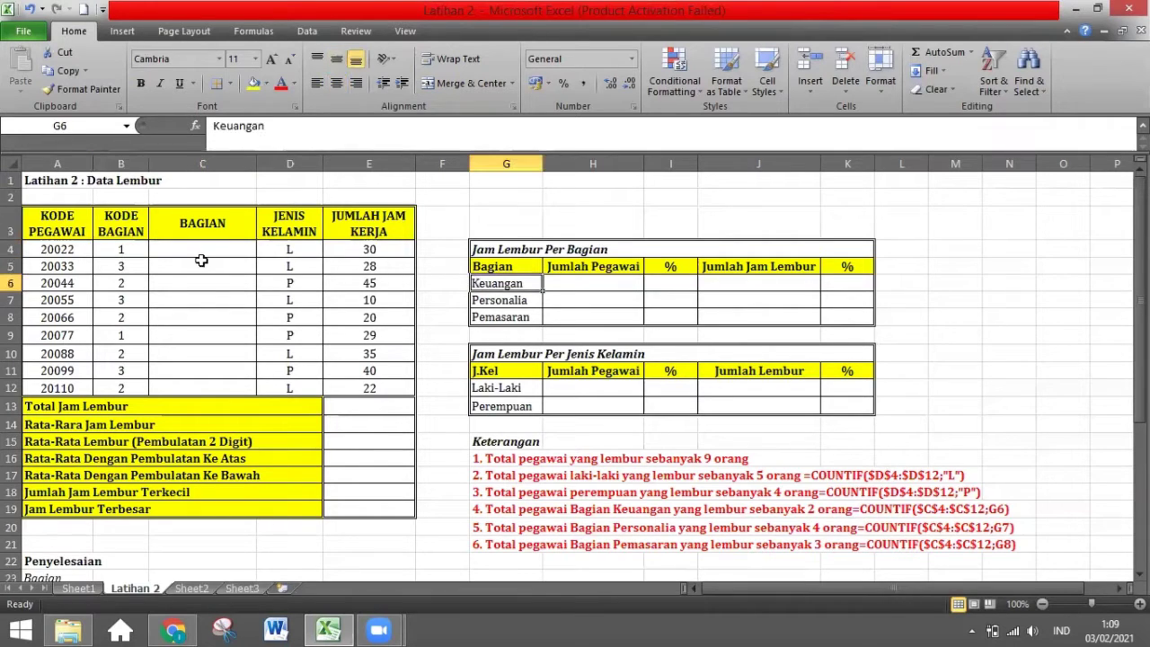
click(135, 279)
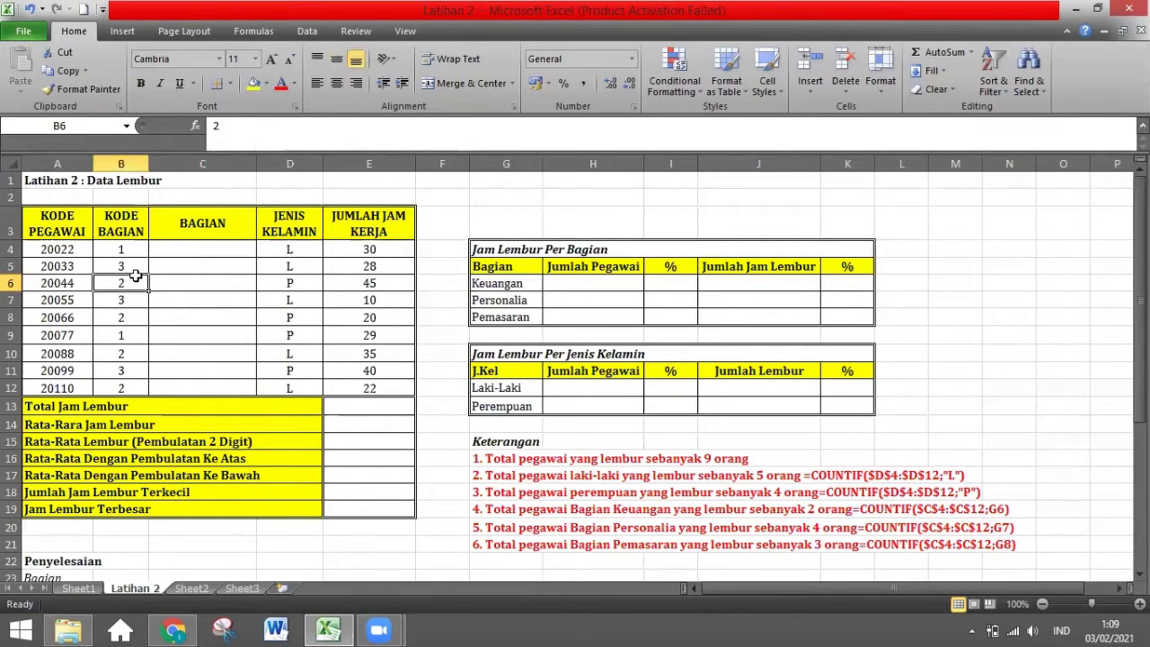
click(488, 301)
click(131, 297)
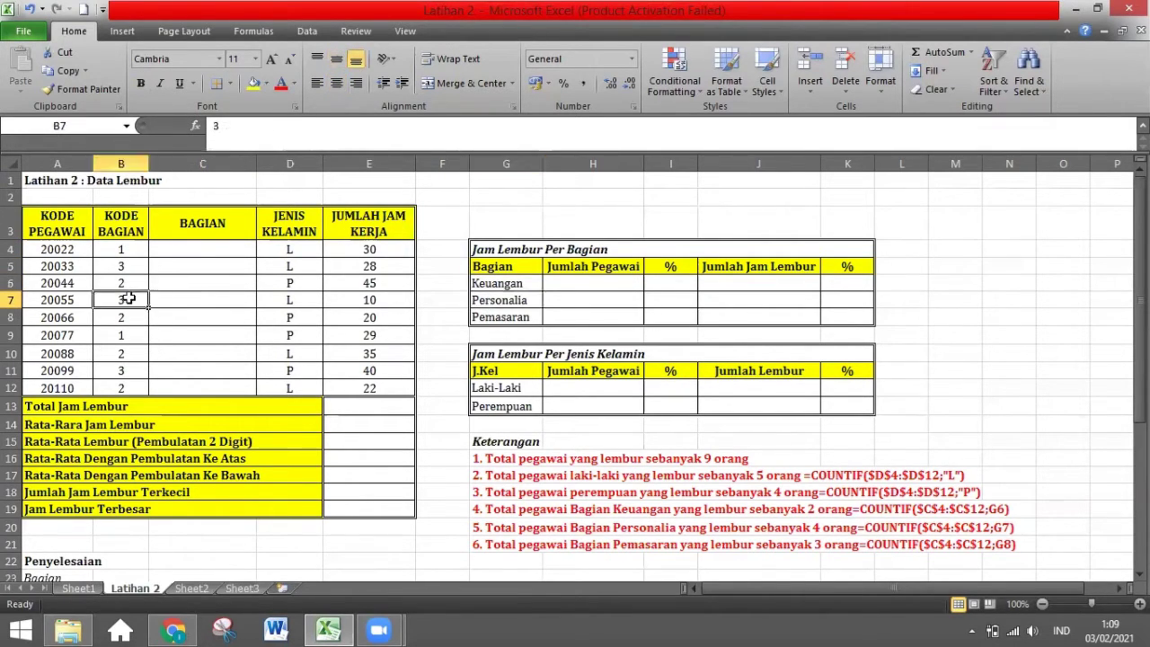
click(512, 316)
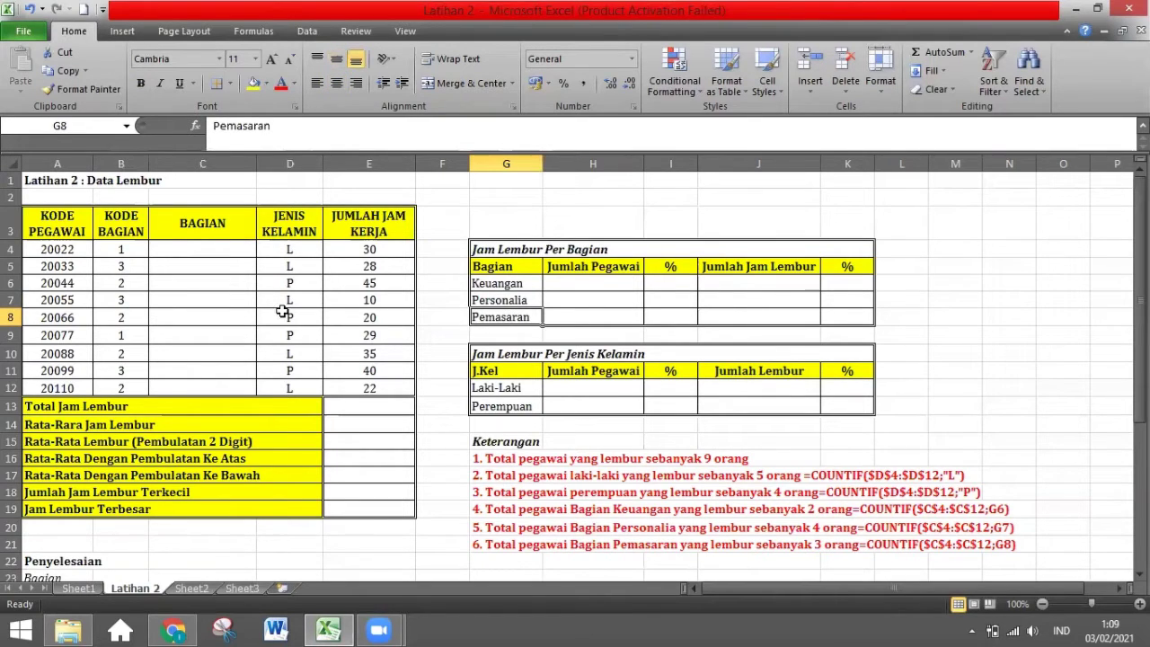
Start a CHOOSE formula in the first Bagian cell, C4, with department code cell B4 as its index argument.
click(235, 246)
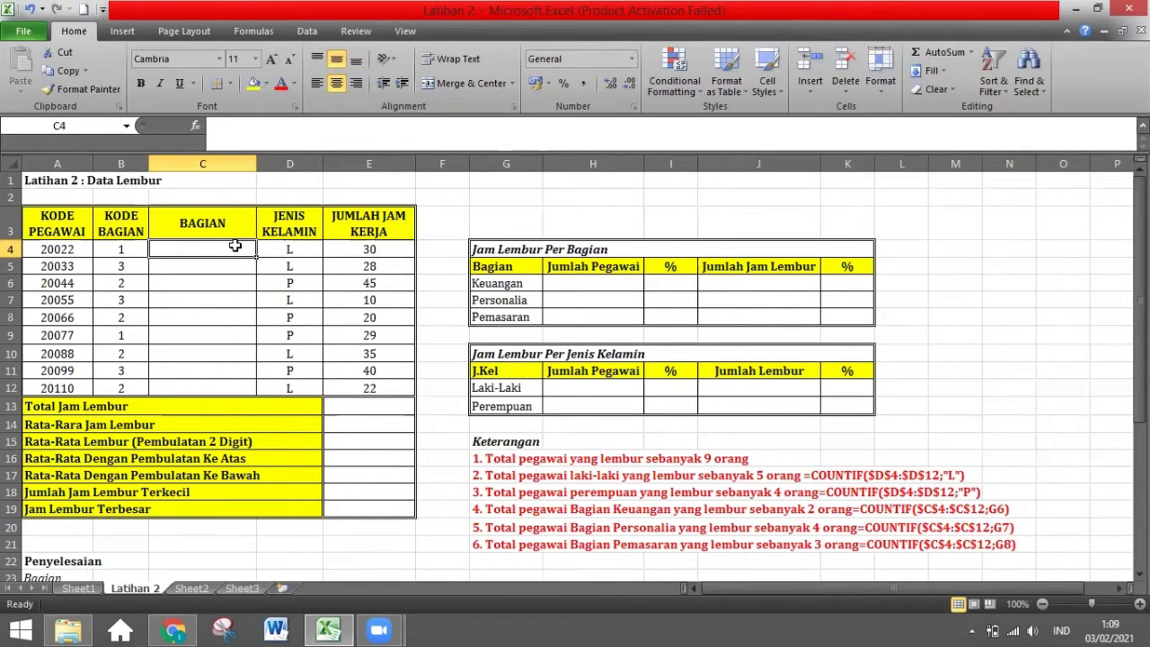
text(=c)
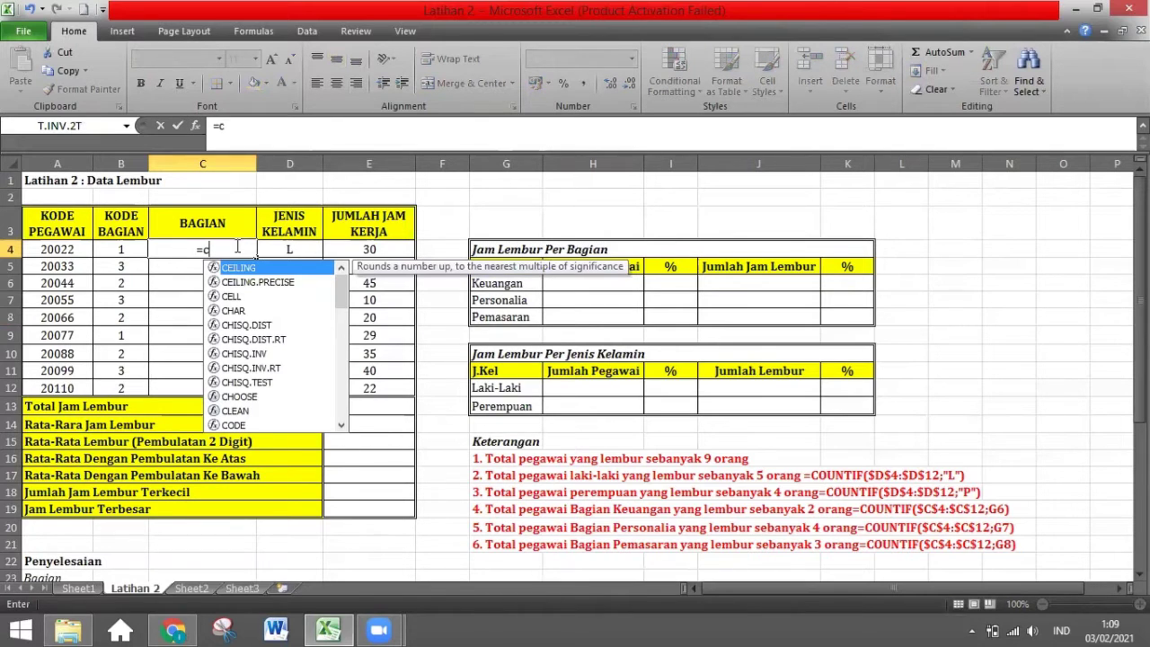
text(ho)
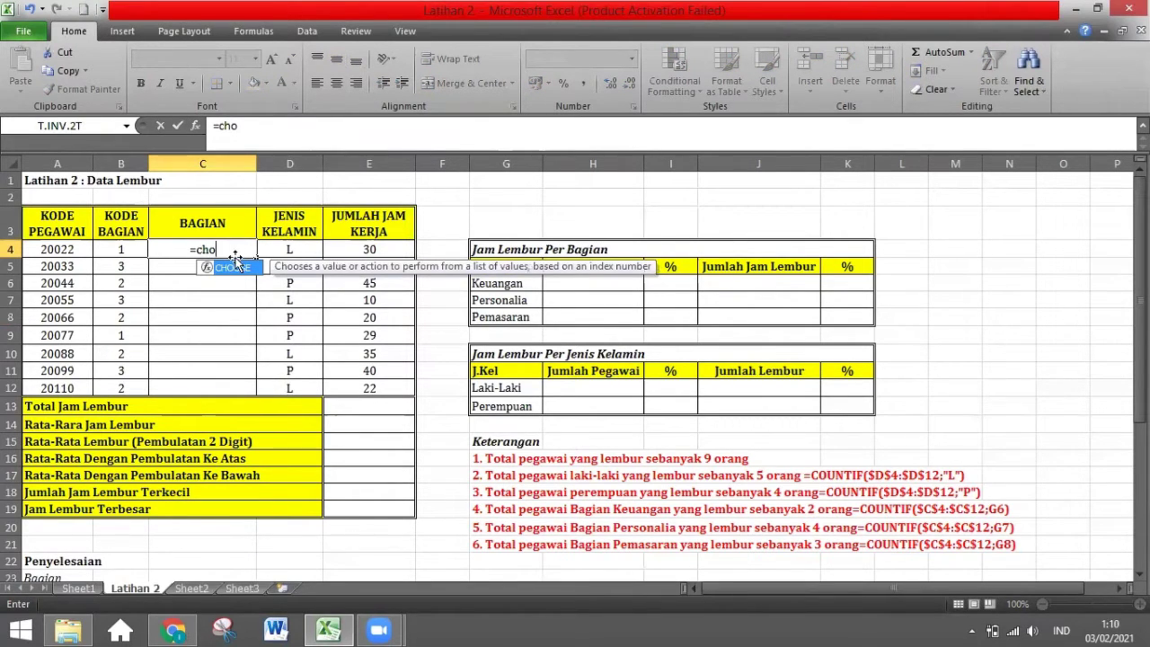
double_click(232, 267)
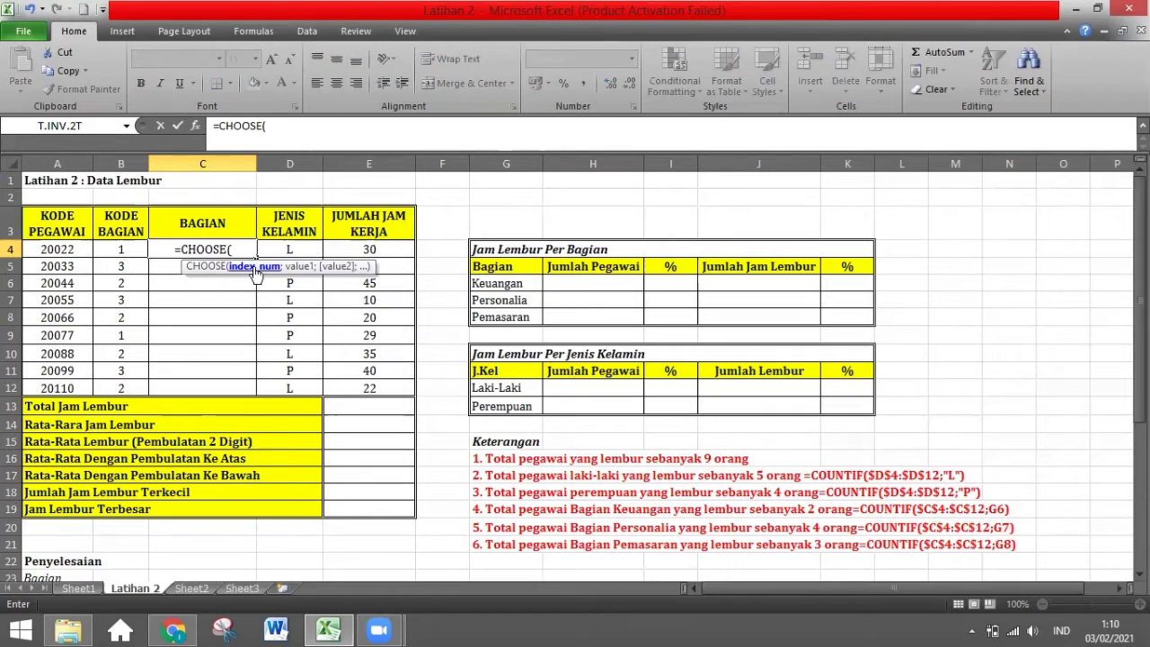
scroll(269, 302, down, 2)
scroll(268, 302, up, 2)
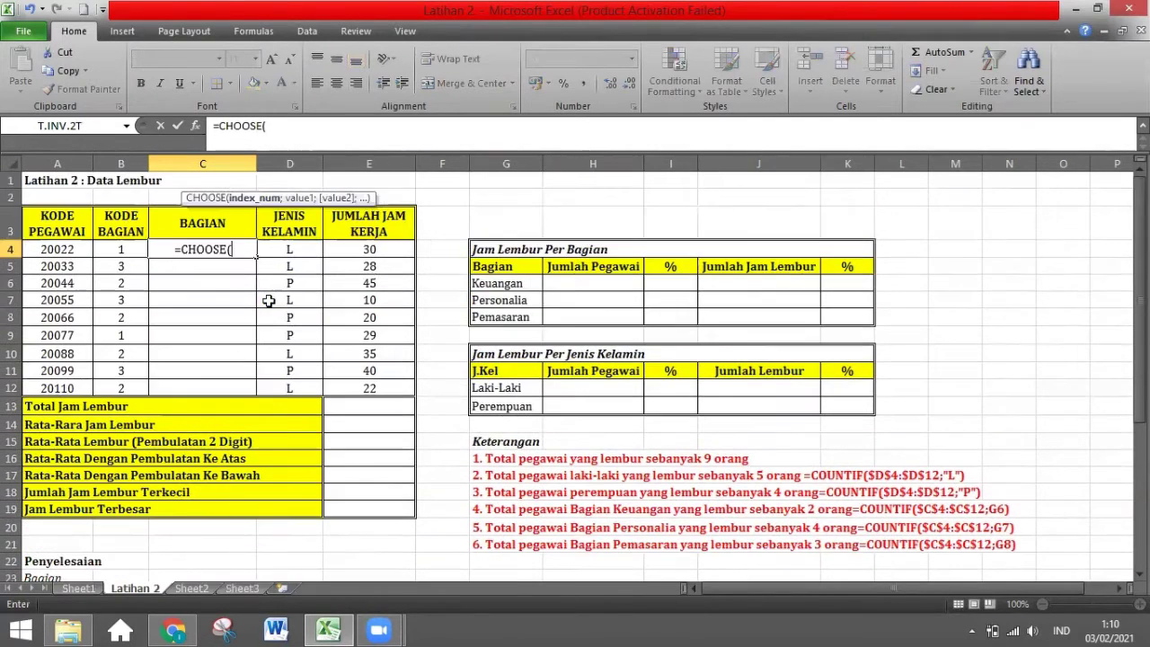
scroll(269, 310, down, 1)
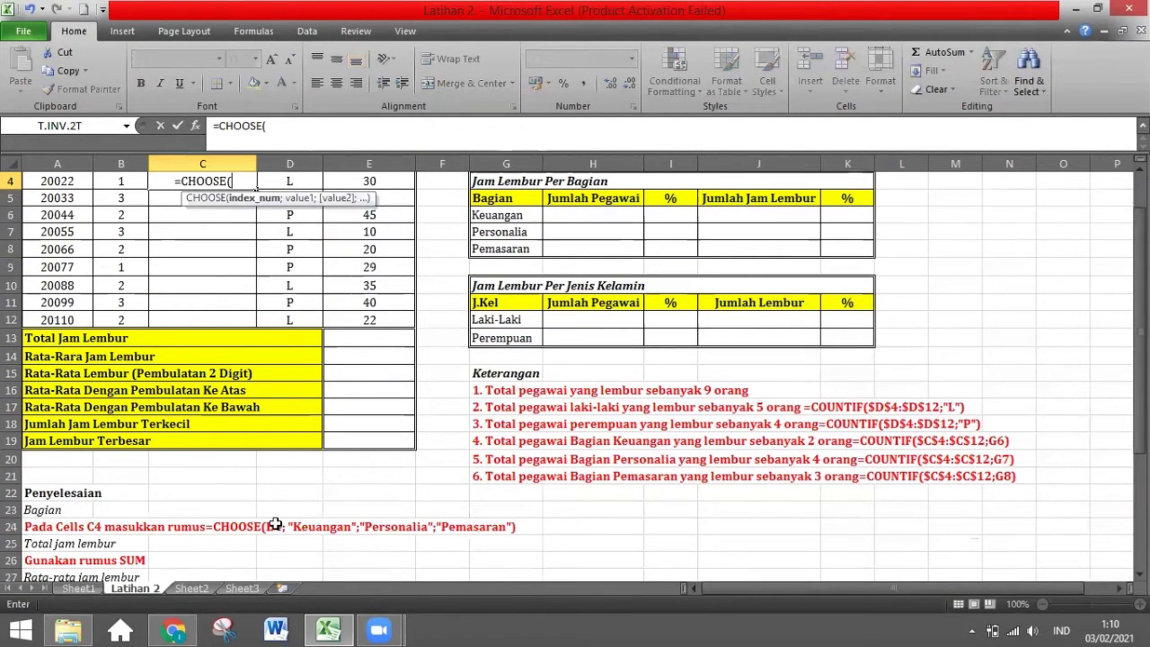
scroll(272, 526, up, 1)
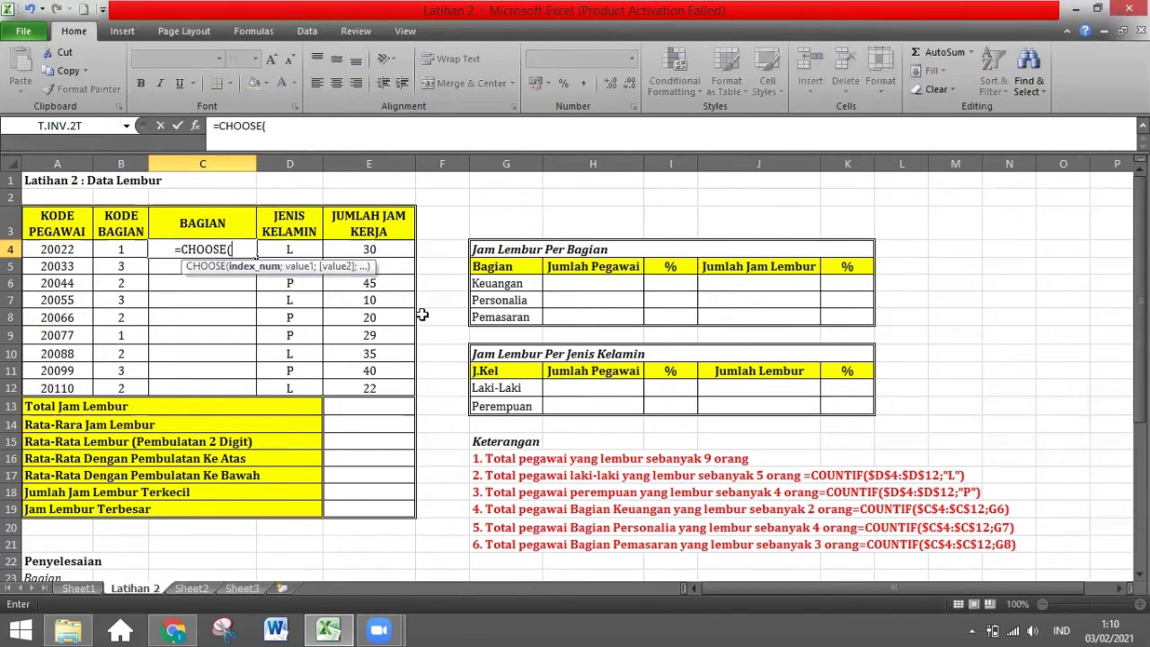
click(105, 248)
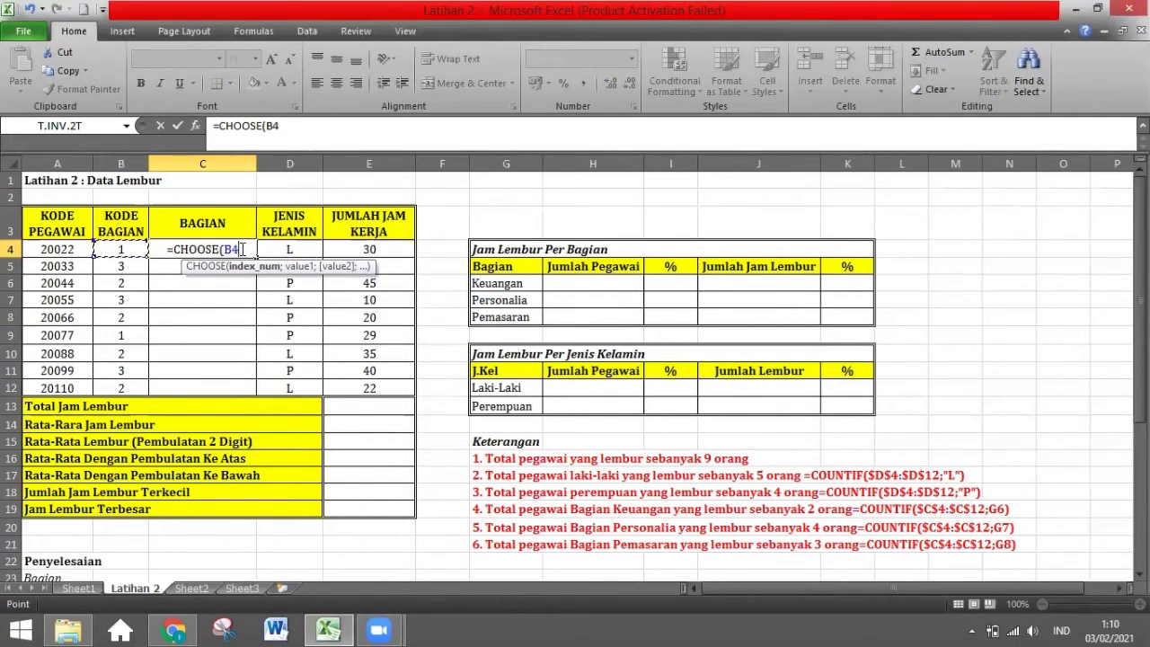
text(;)
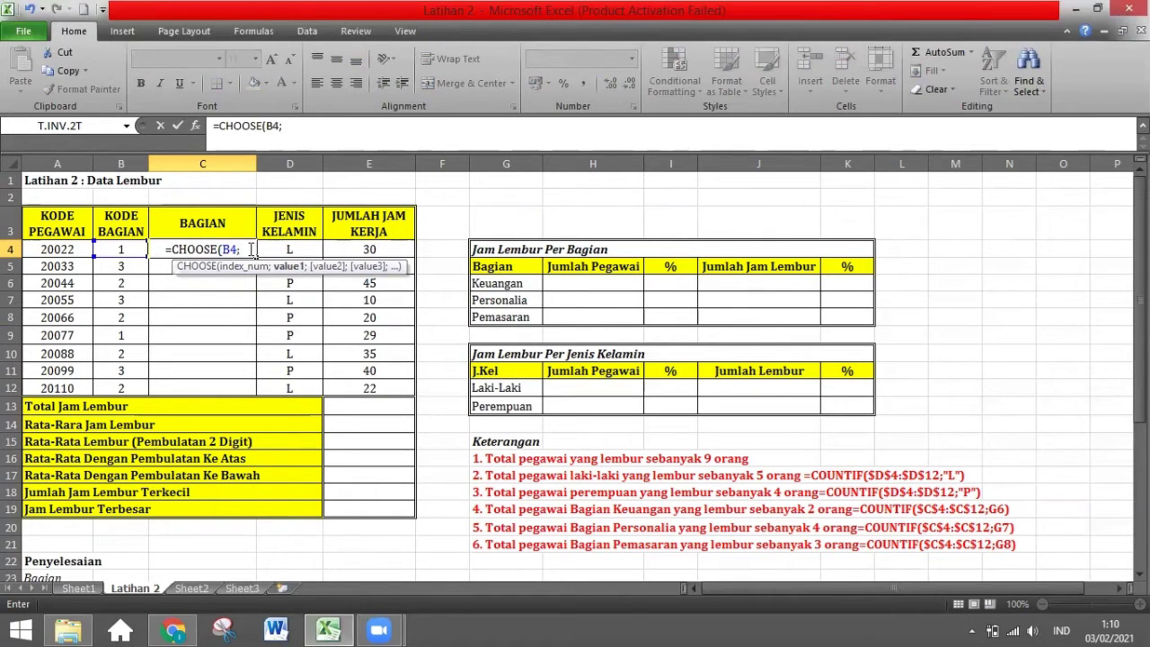
Add "Keuangan" in quotation marks as the first value of the CHOOSE formula in C4.
click(296, 126)
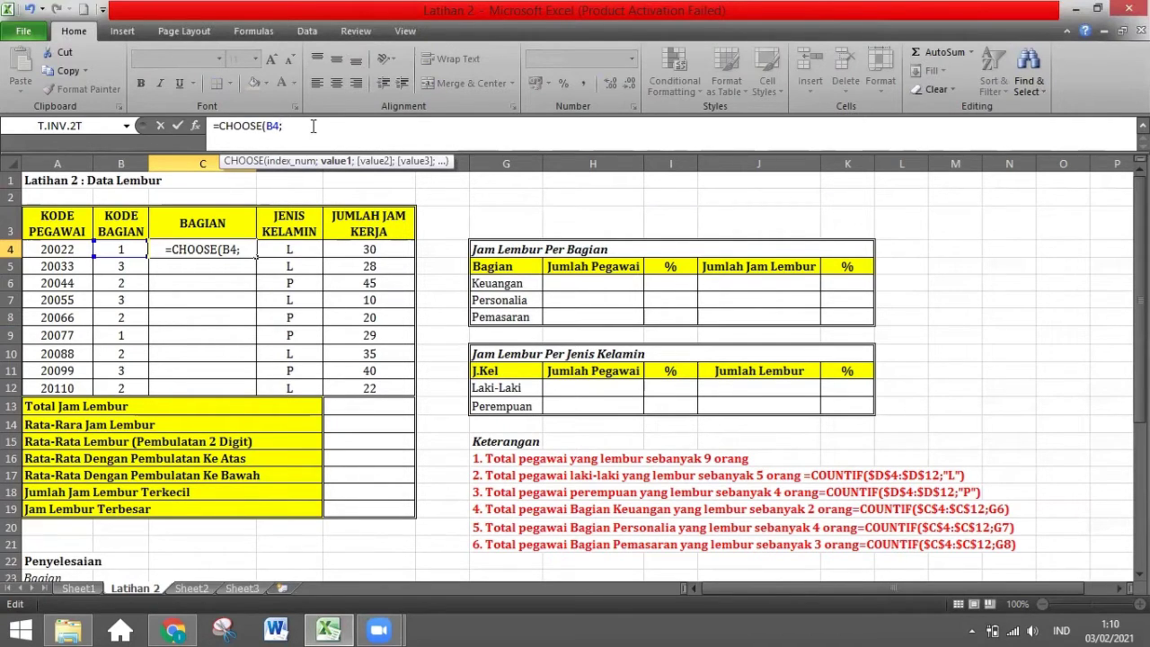
text(")
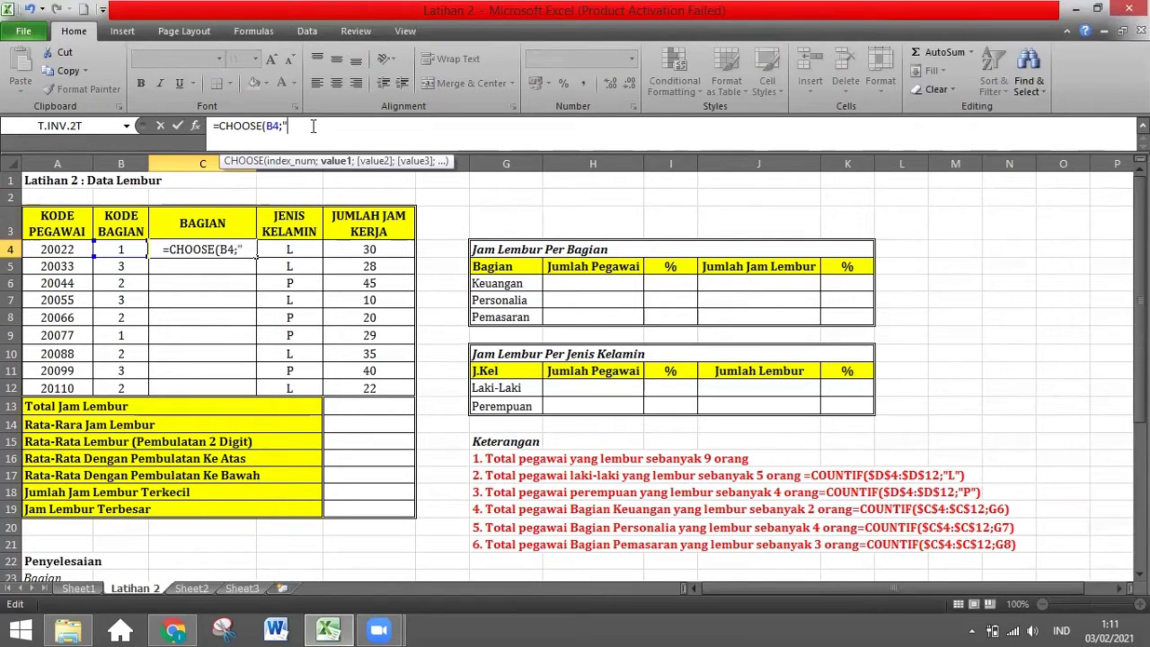
text(K)
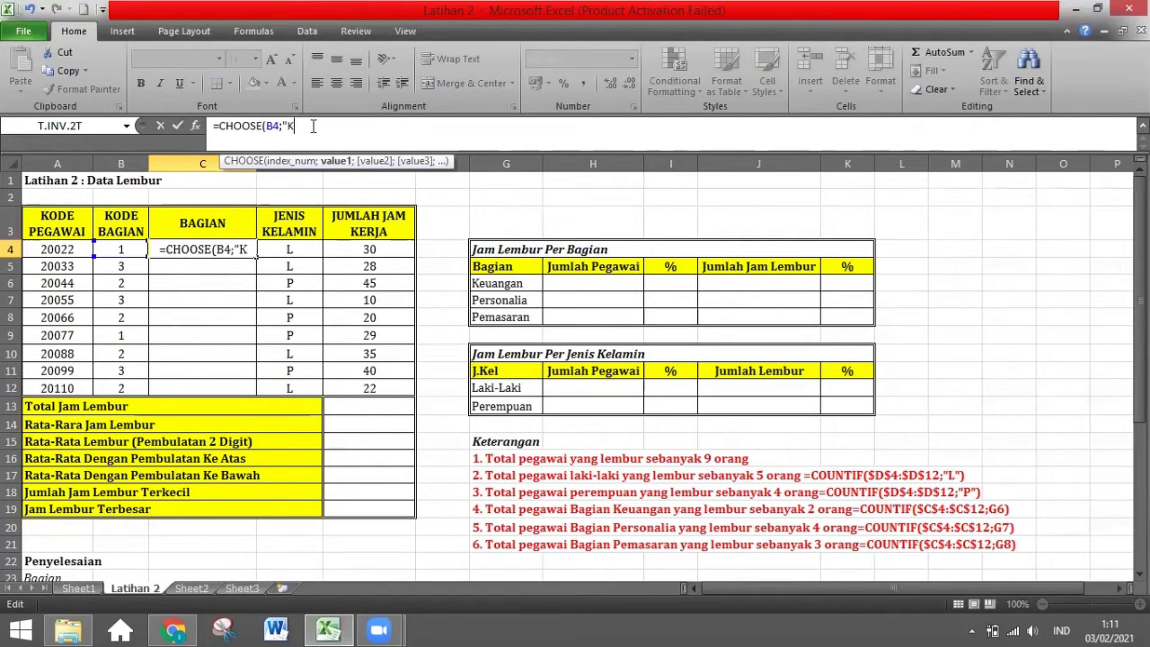
text(e)
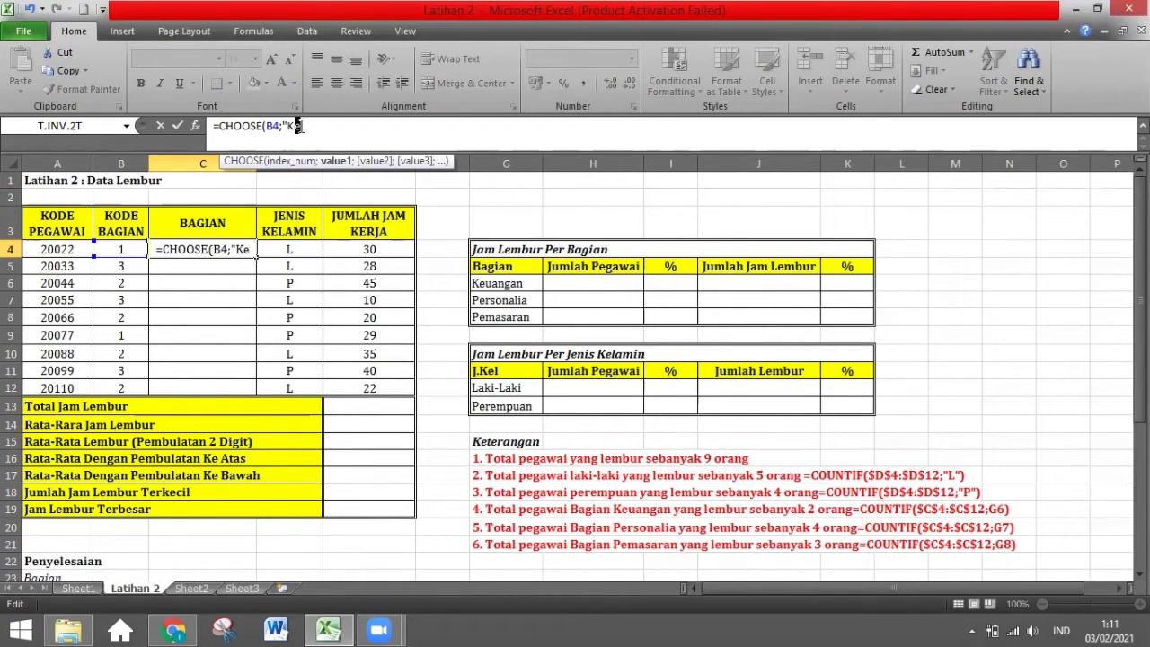
text(u)
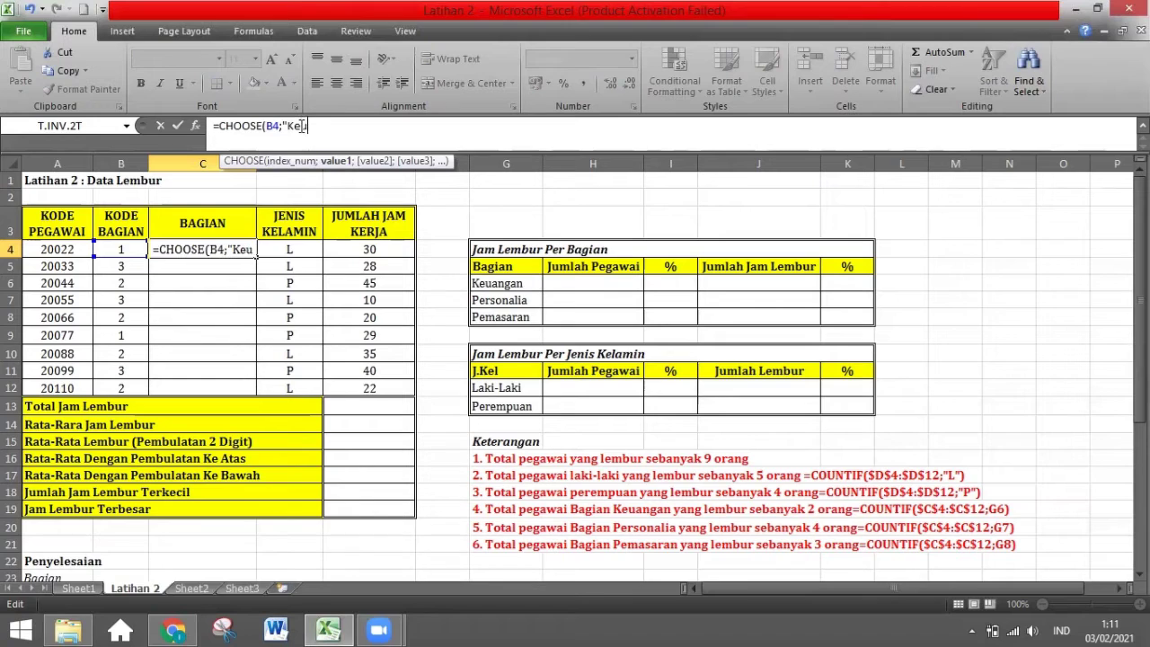
text(angan)
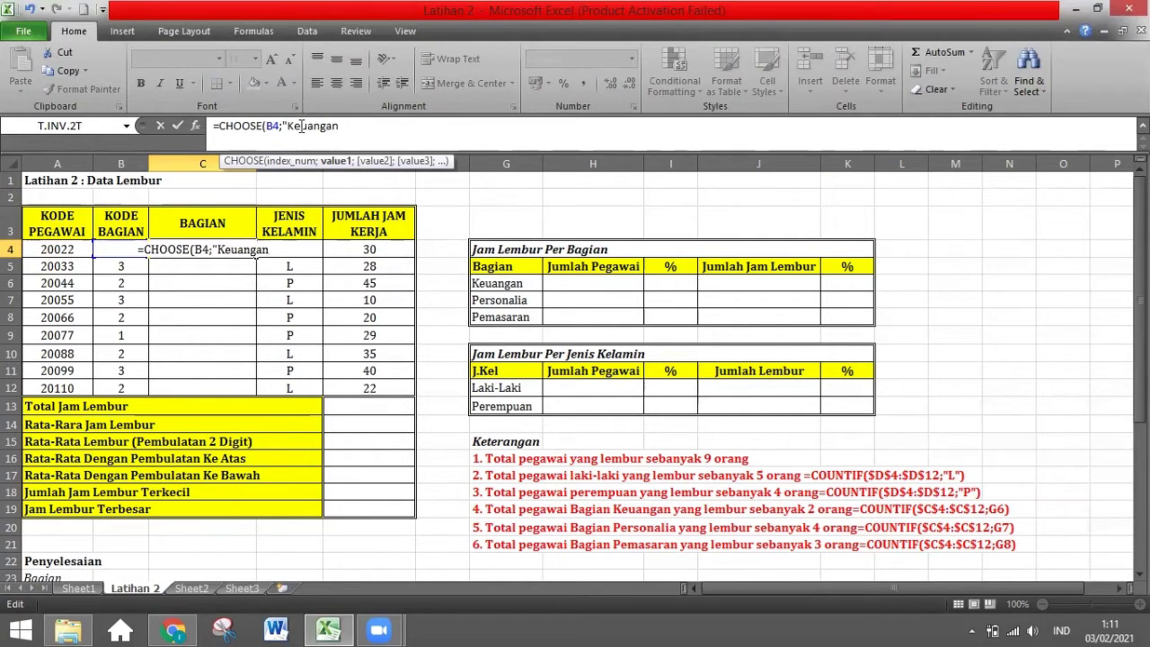
text(")
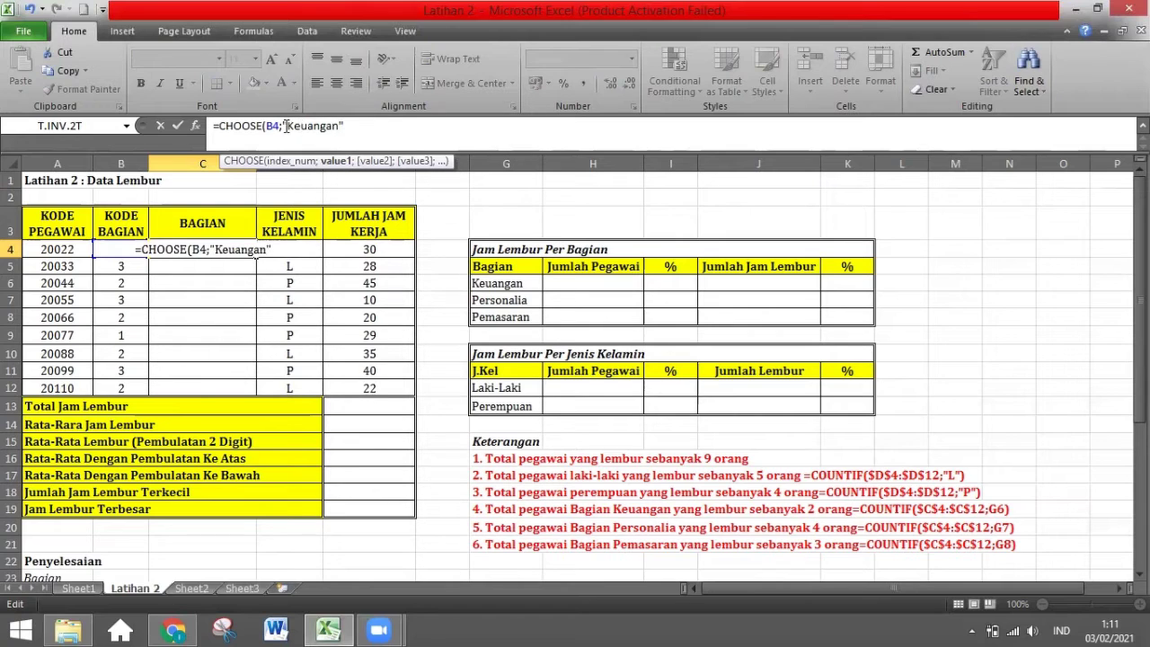
drag(285, 125, 344, 126)
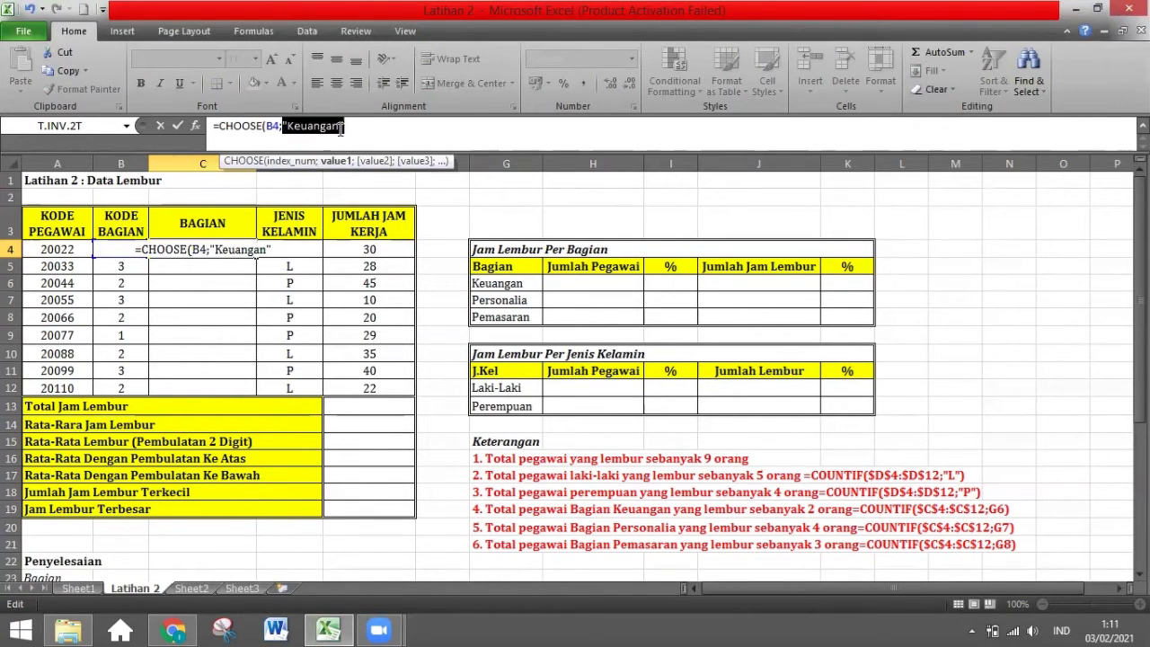
click(342, 126)
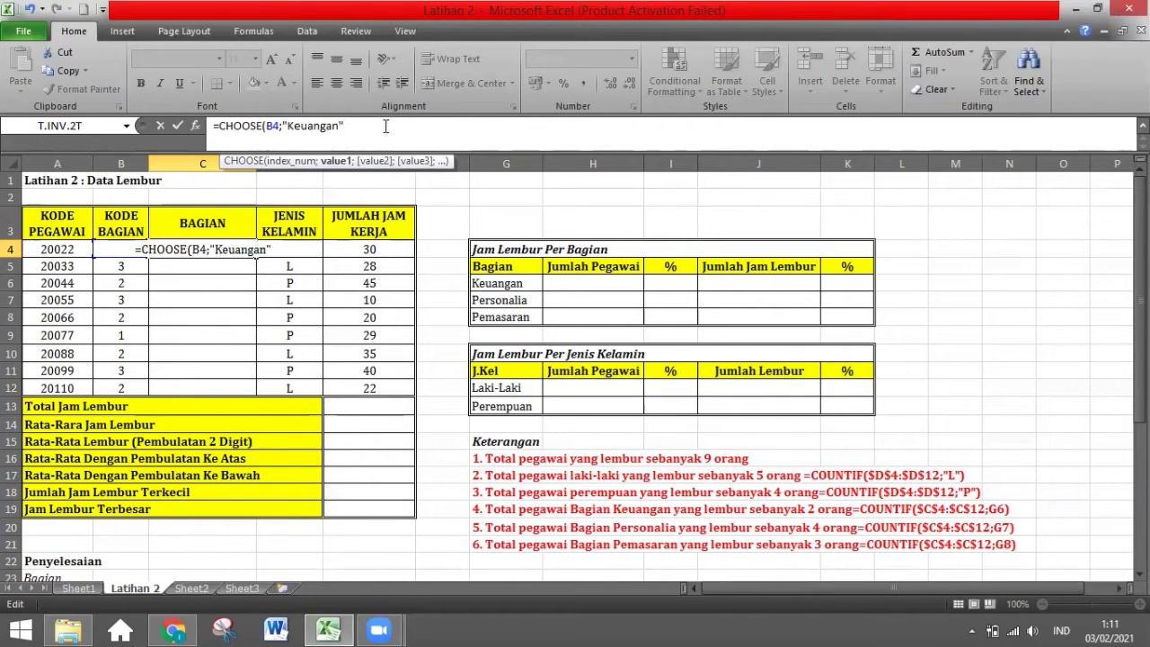
Add "Personalia" and "Pemasaran" as the second and third CHOOSE values in C4, and close the parenthesis.
text(;)
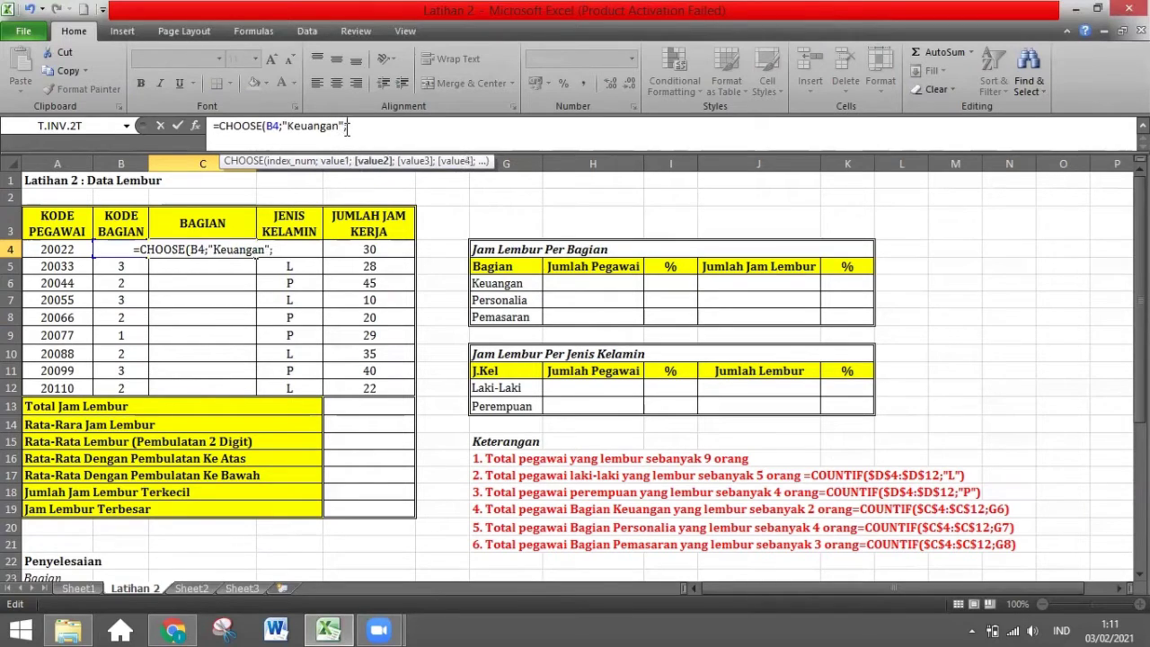
text("P)
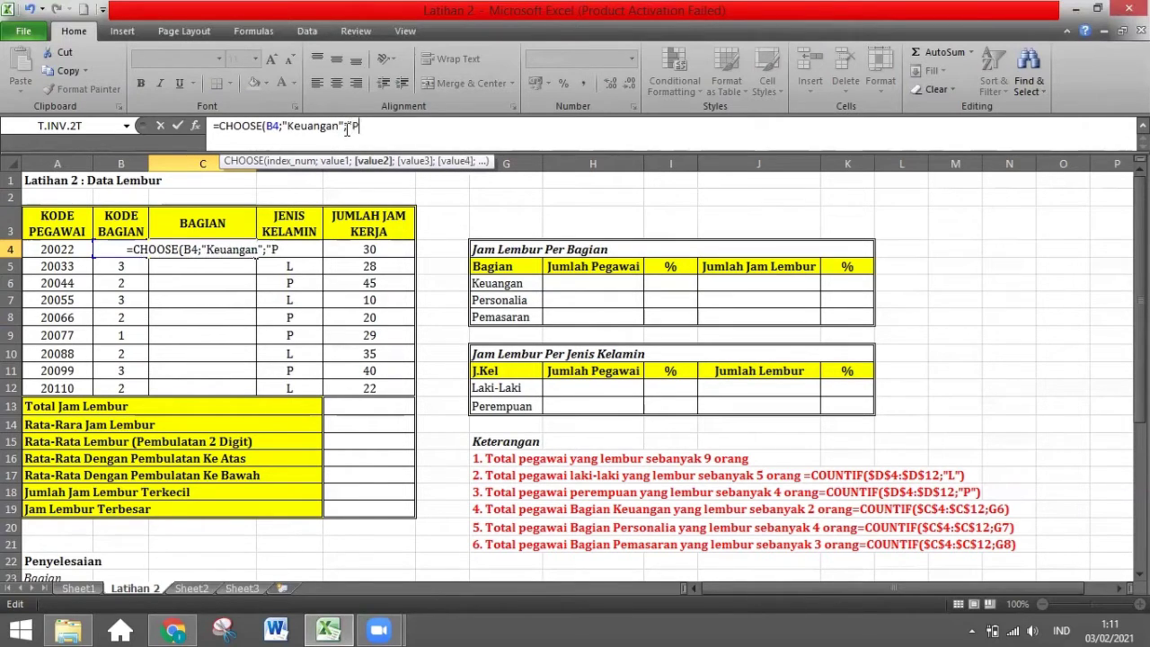
text(ersonalia)
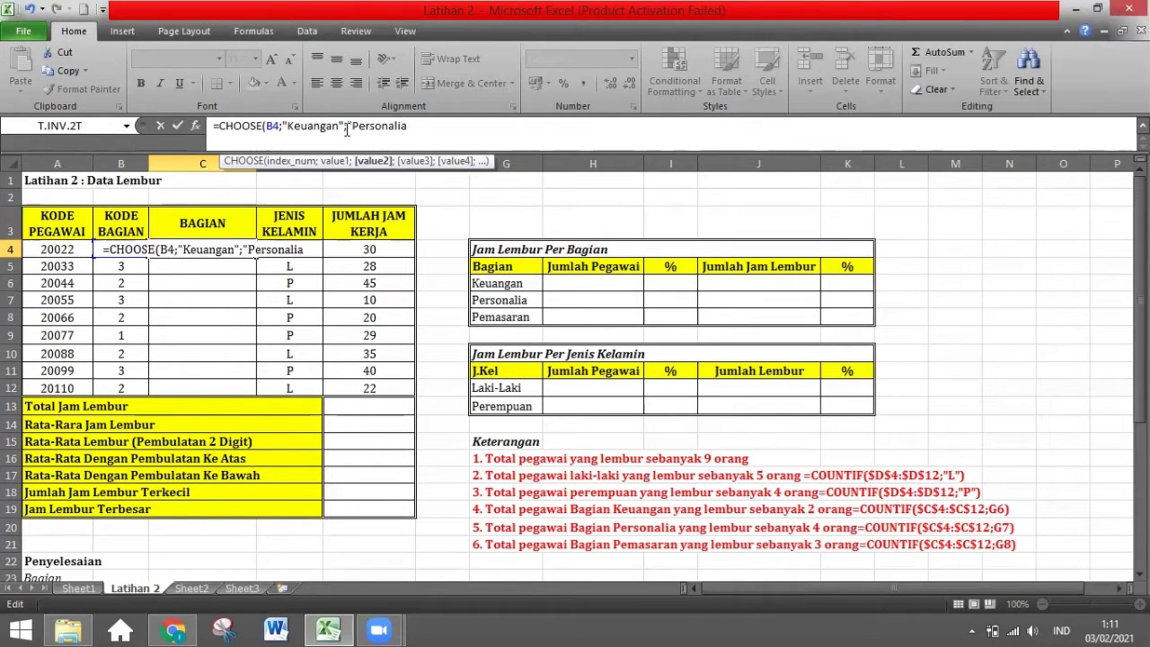
text(";")
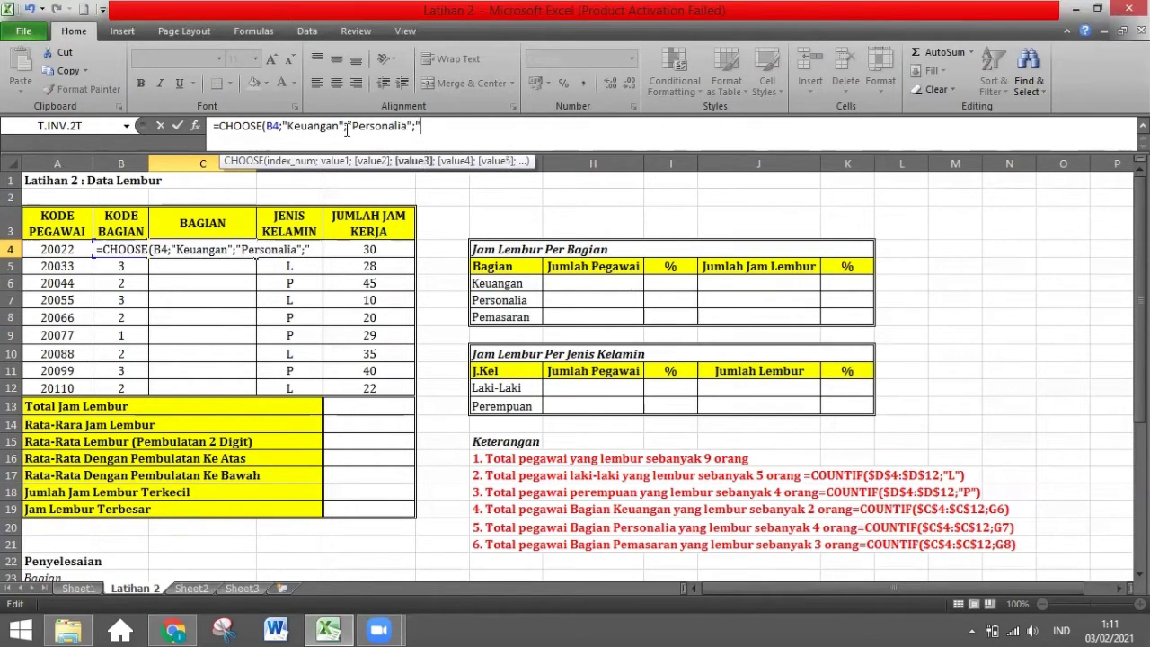
text(Pemasa)
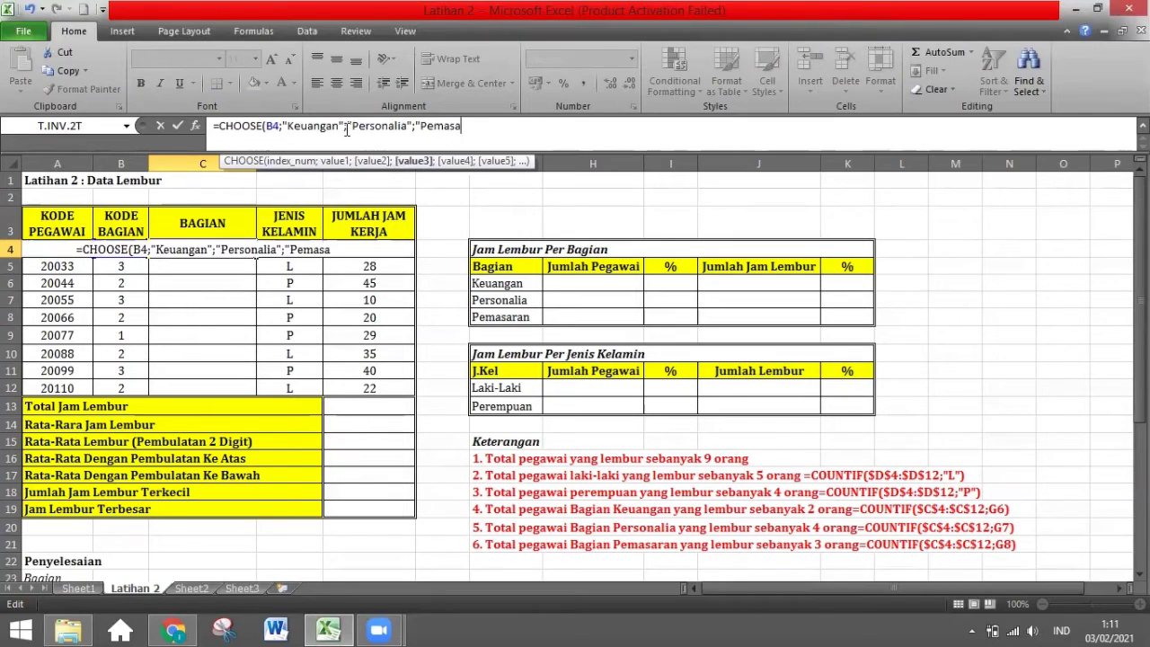
text(ran"))
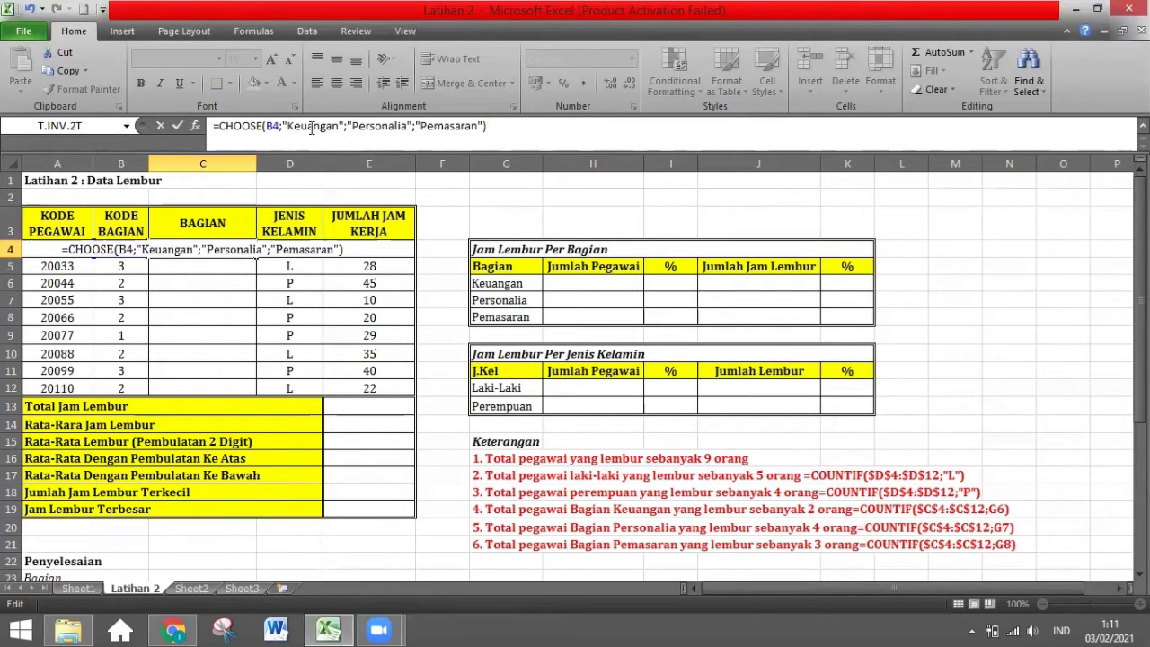
Replace the second value in C4's CHOOSE formula with Pemasaran.
click(351, 126)
click(427, 126)
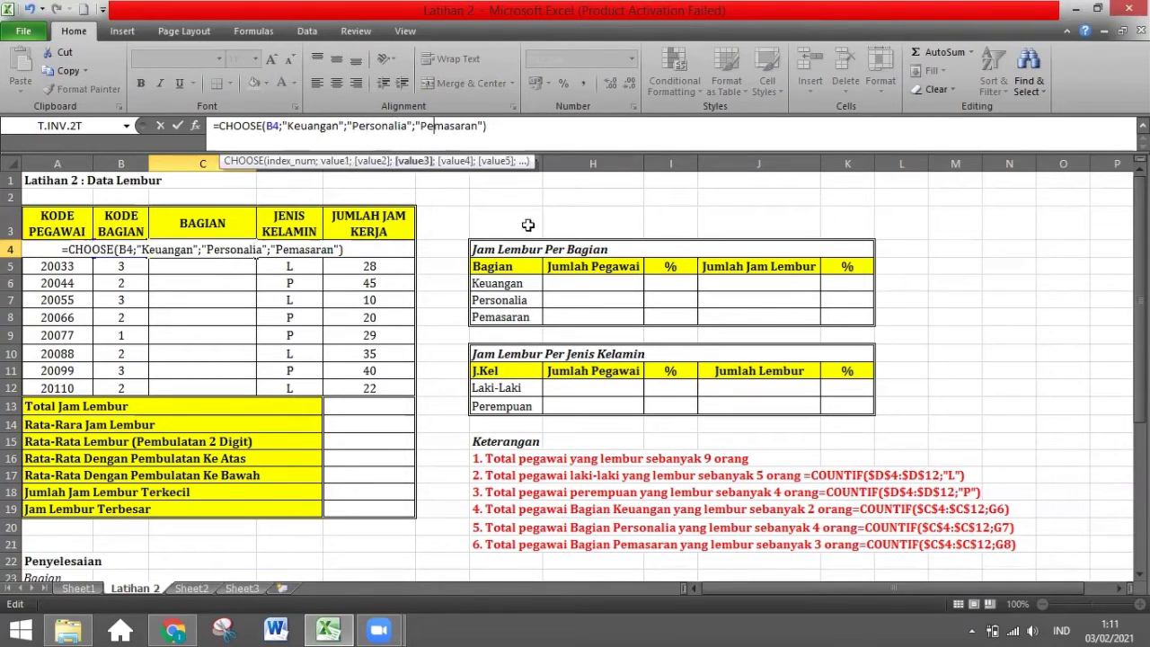
click(309, 126)
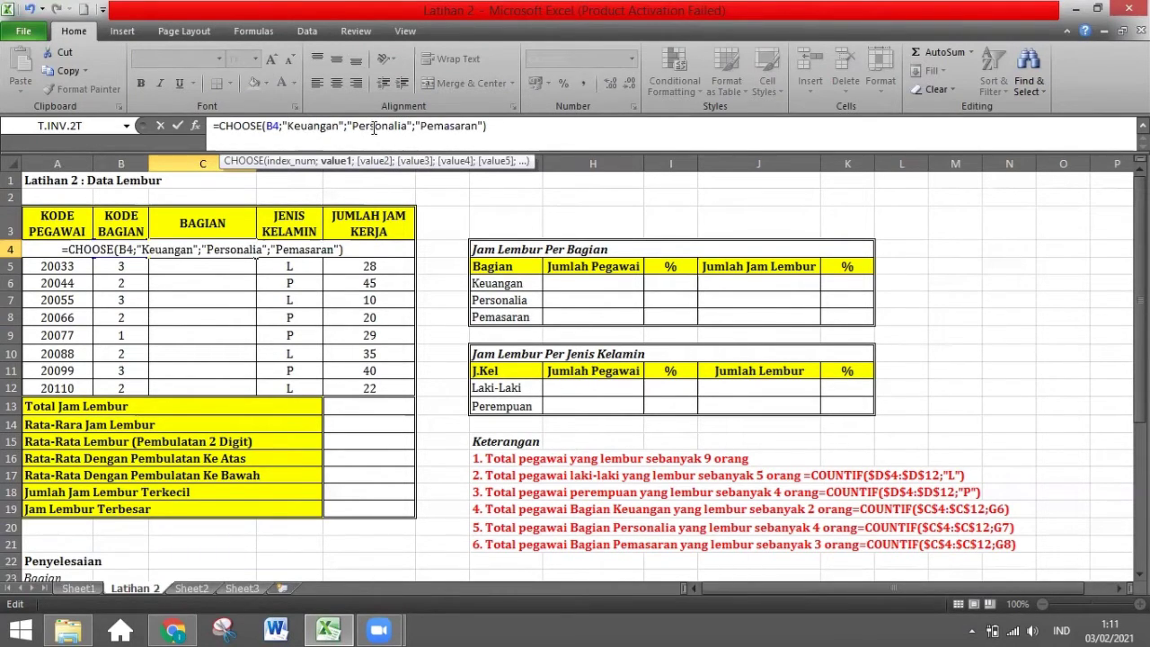
click(373, 128)
click(439, 130)
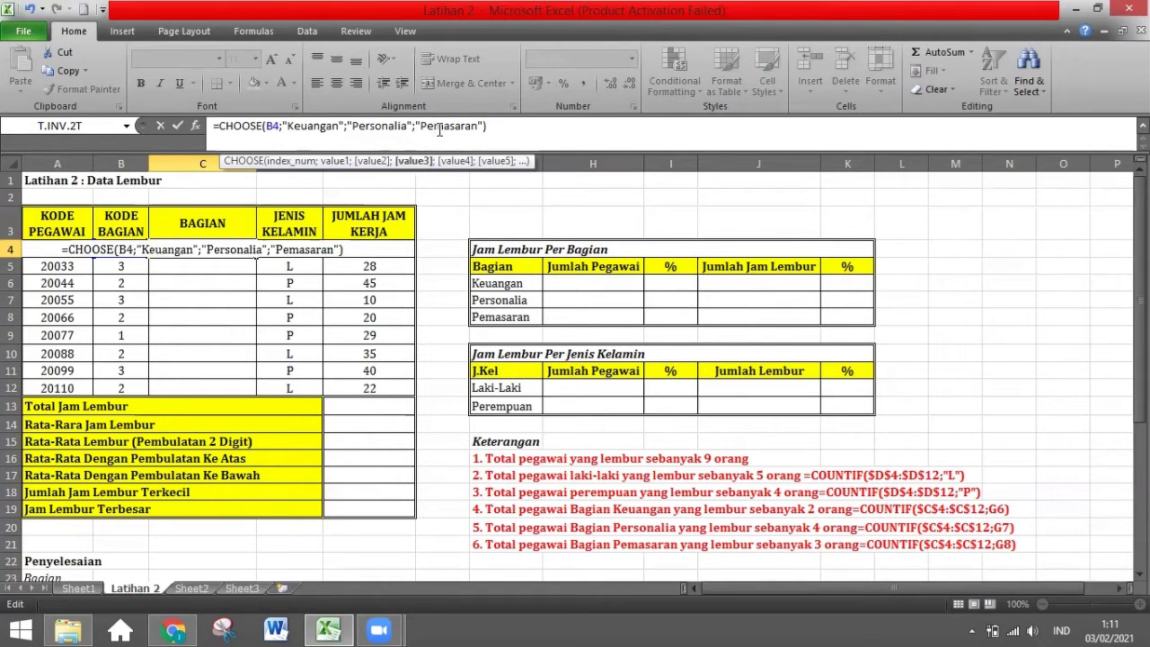
click(408, 126)
key(shift+End)
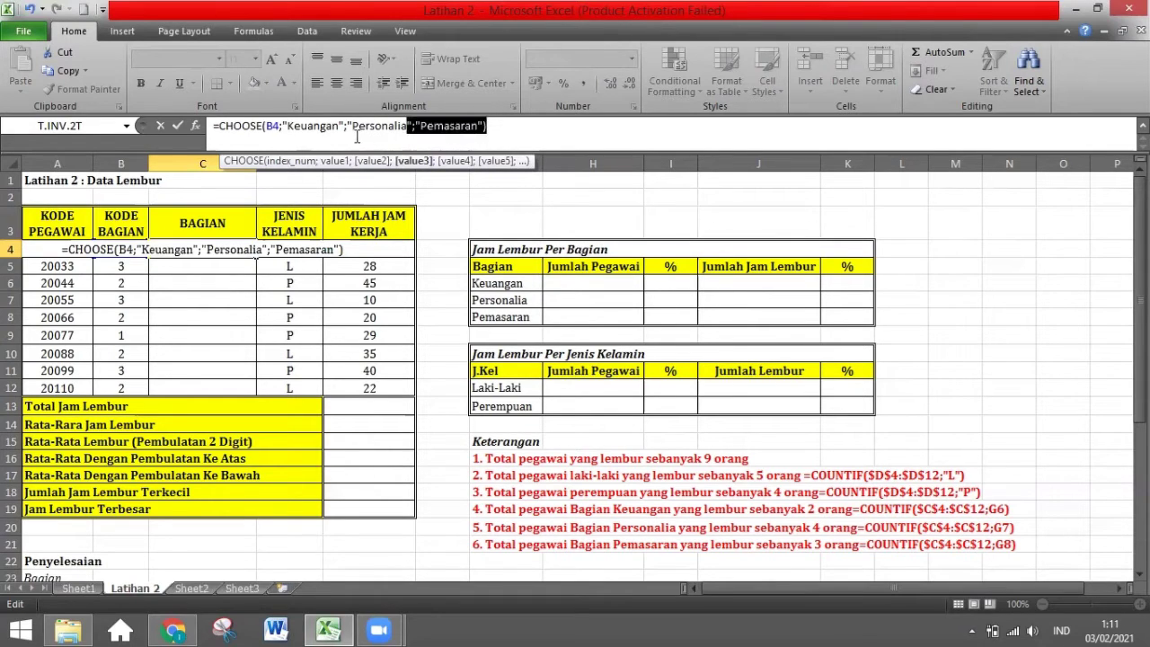
double_click(356, 125)
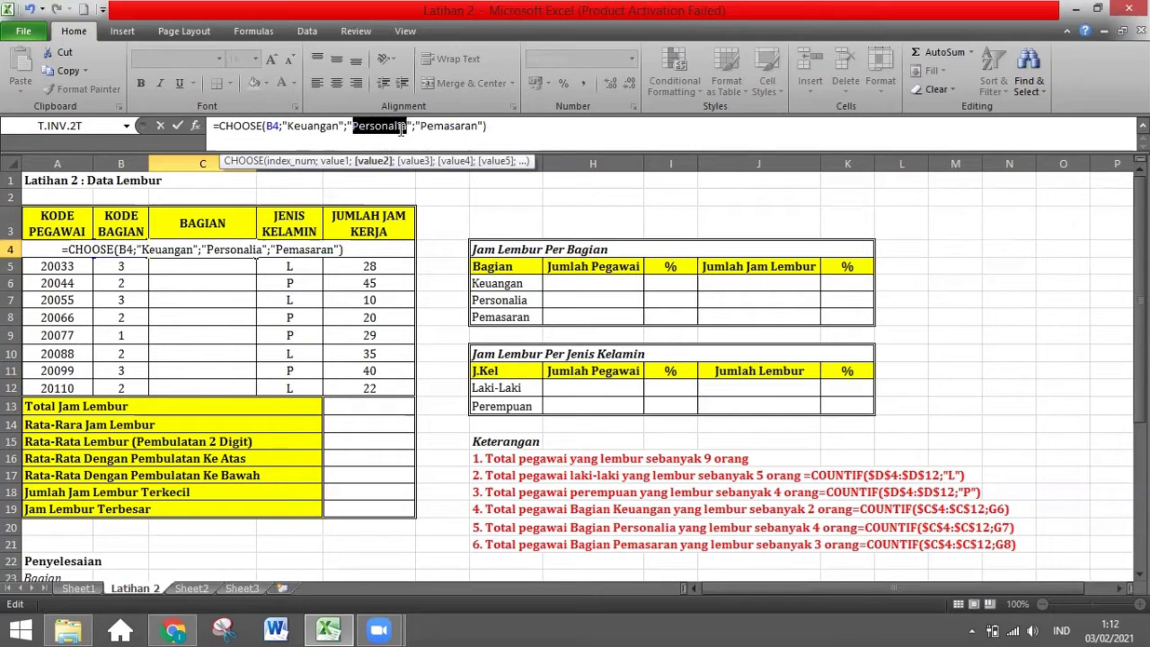
text(Pemasara)
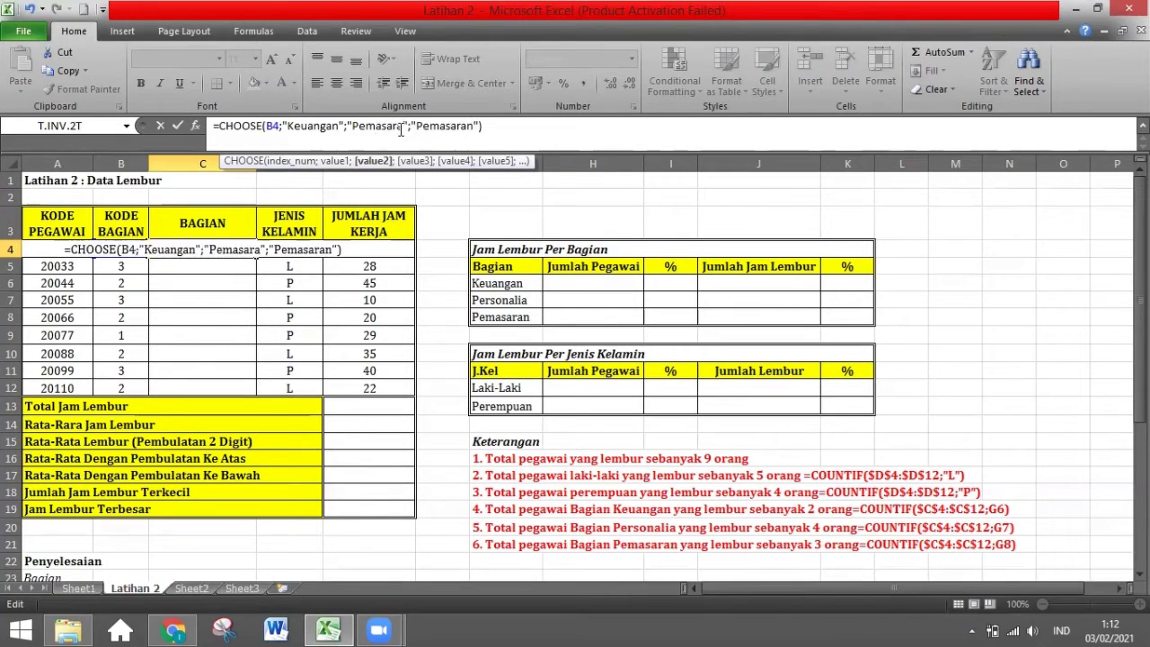
text(n)
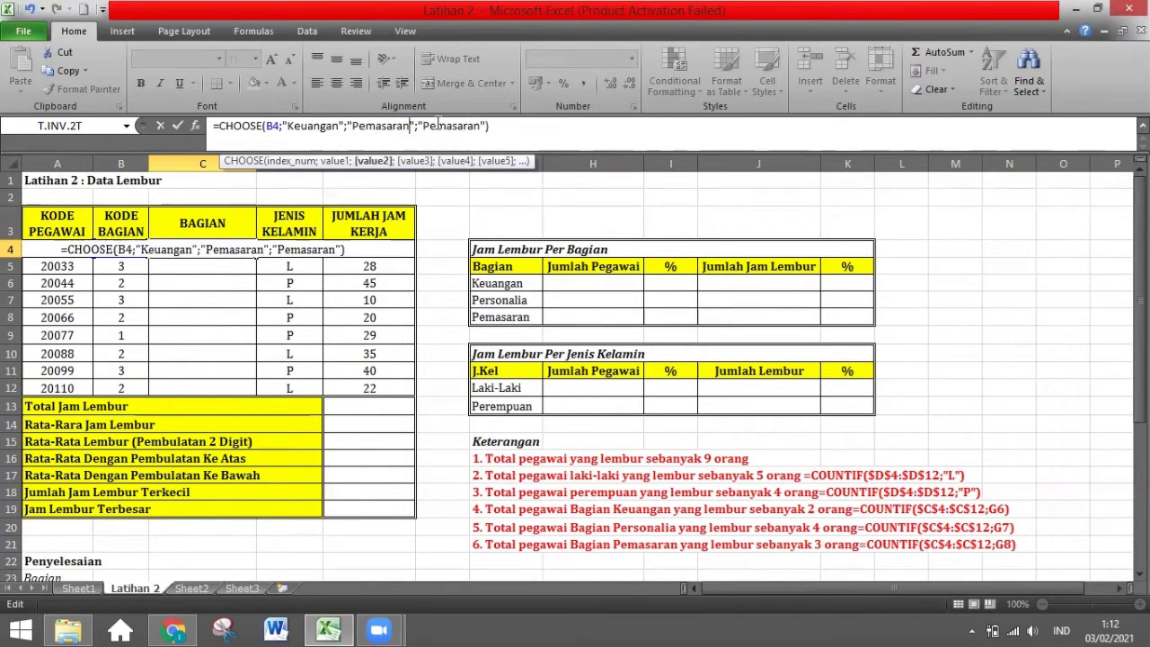
Replace the third value in C4's CHOOSE formula with Personalia, keeping its quotation marks.
double_click(438, 126)
click(438, 126)
key(Right)
key(Right)
key(Right)
key(Right)
key(Right)
key(Right)
key(Right)
key(Right)
double_click(430, 130)
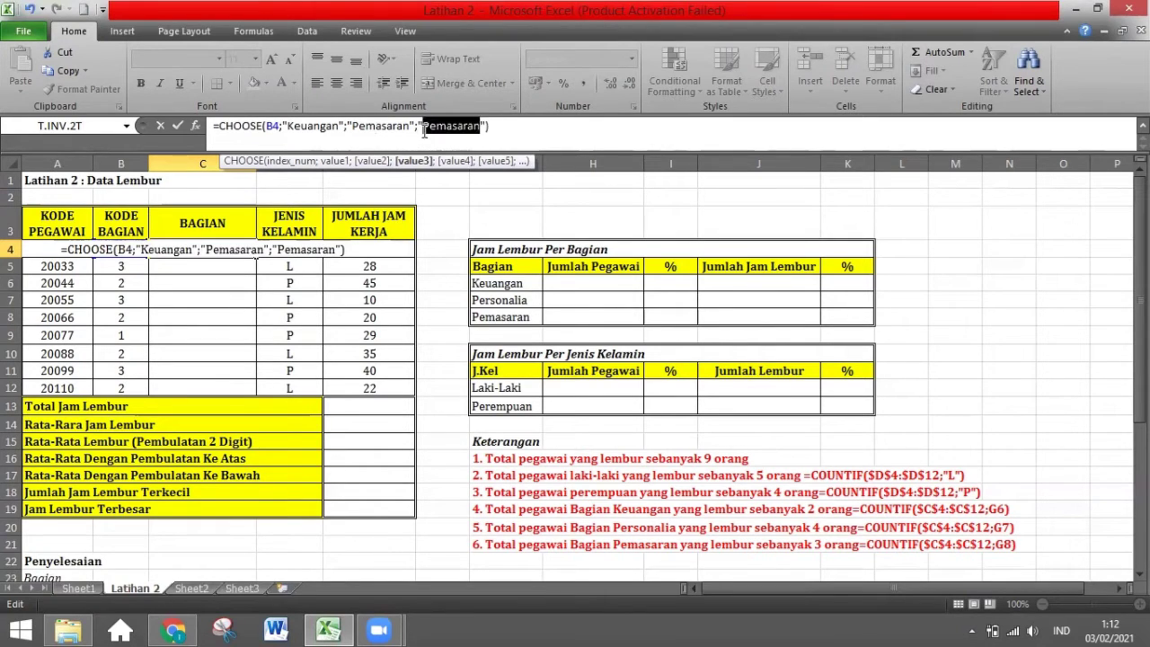
text(Per)
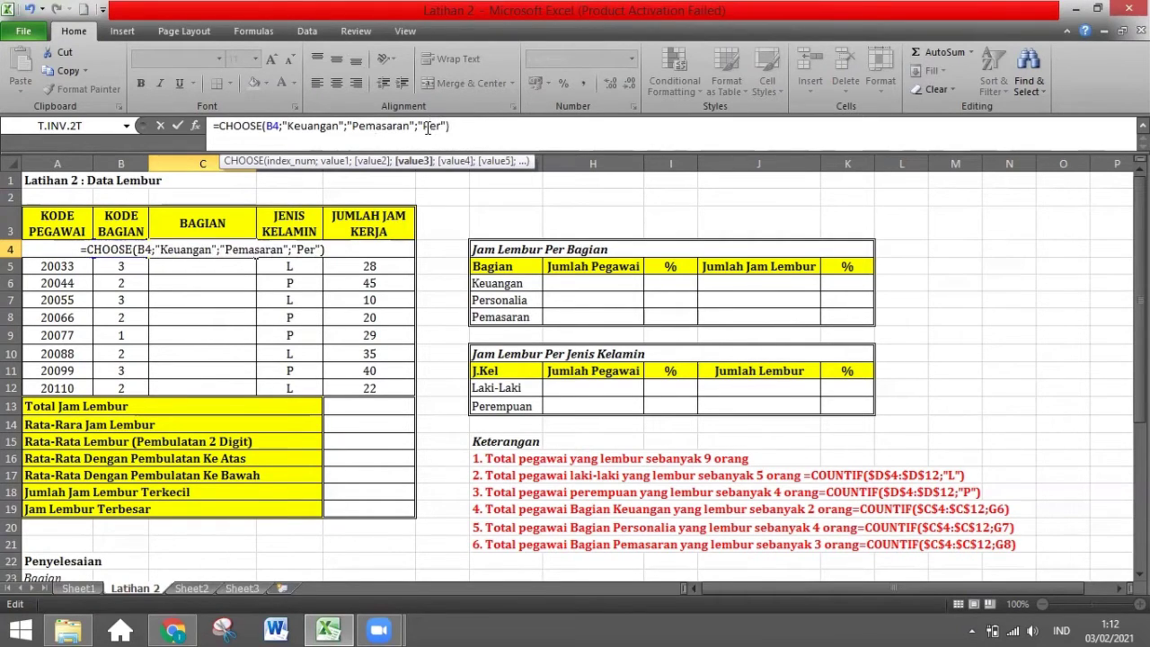
text(sonali)
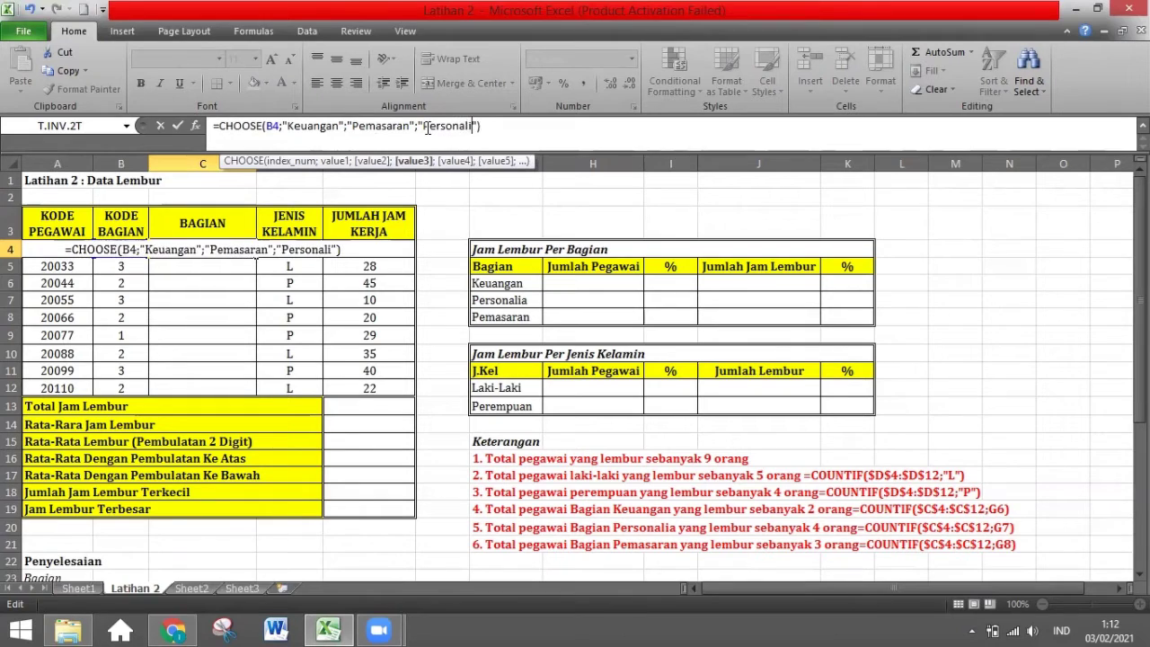
text(a)
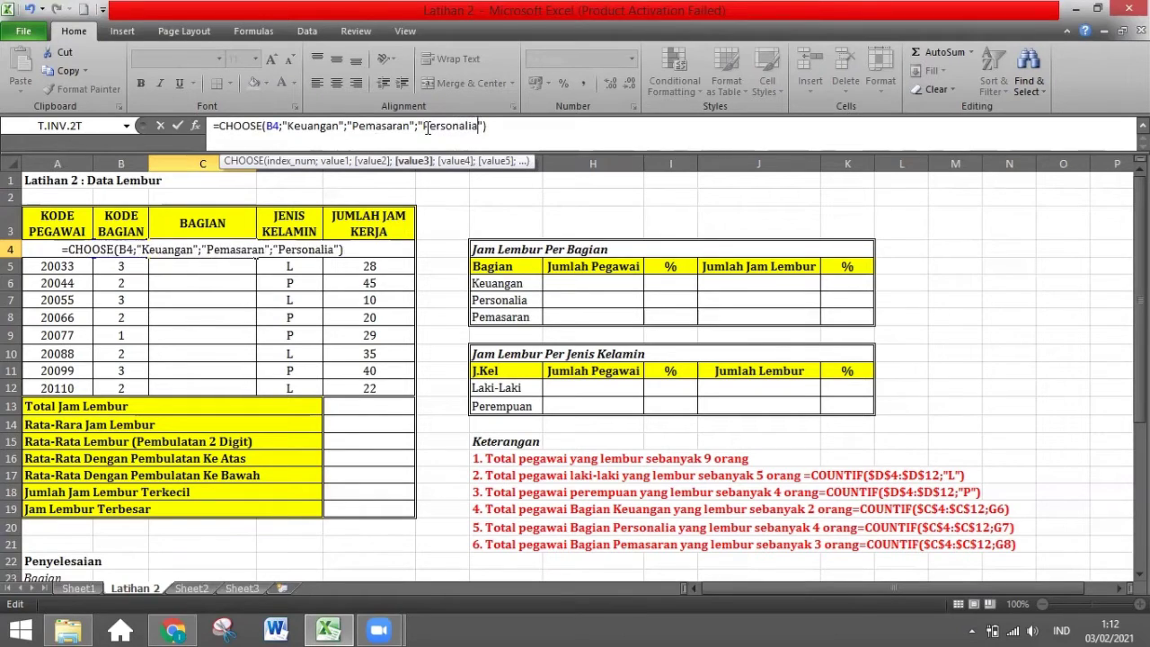
Move "Pemasaran" after "Personalia" in C4's CHOOSE formula so it is the third value, and enter the formula.
click(306, 126)
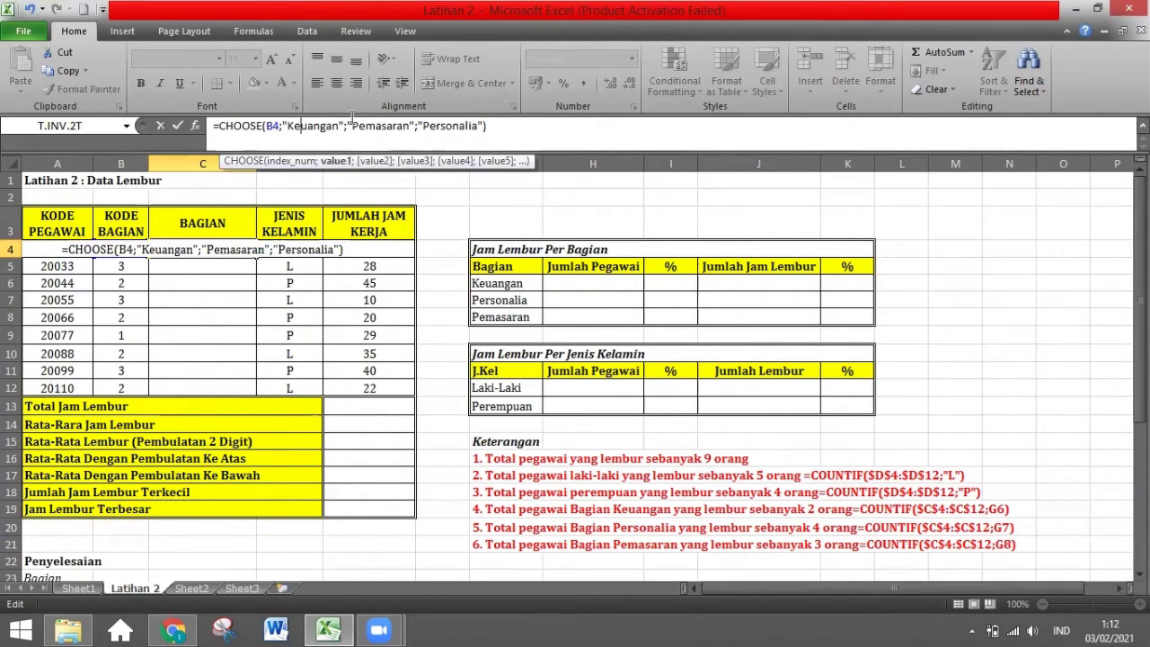
click(377, 126)
drag(410, 126, 348, 132)
key(ctrl+c)
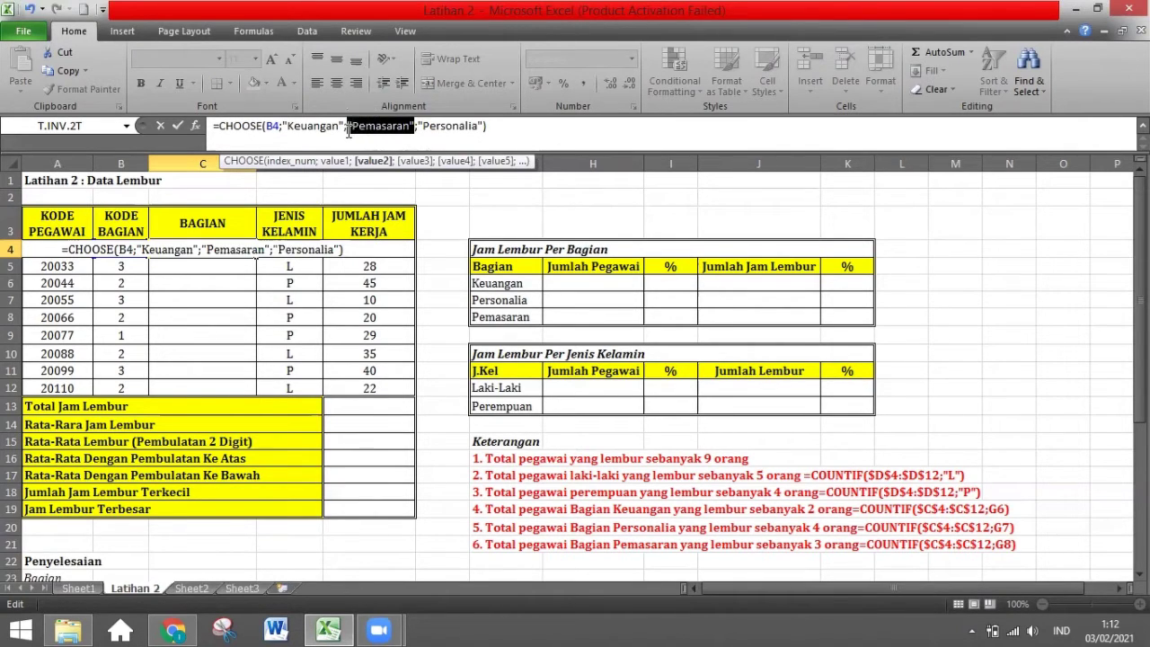
key(BackSpace)
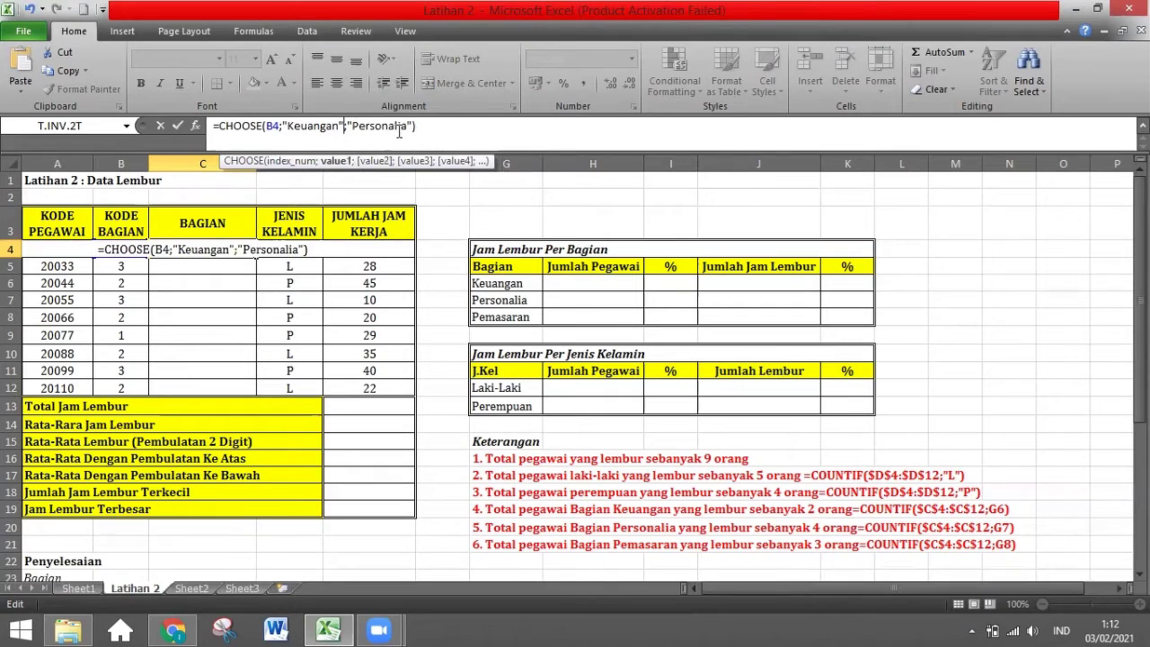
click(412, 127)
text(;)
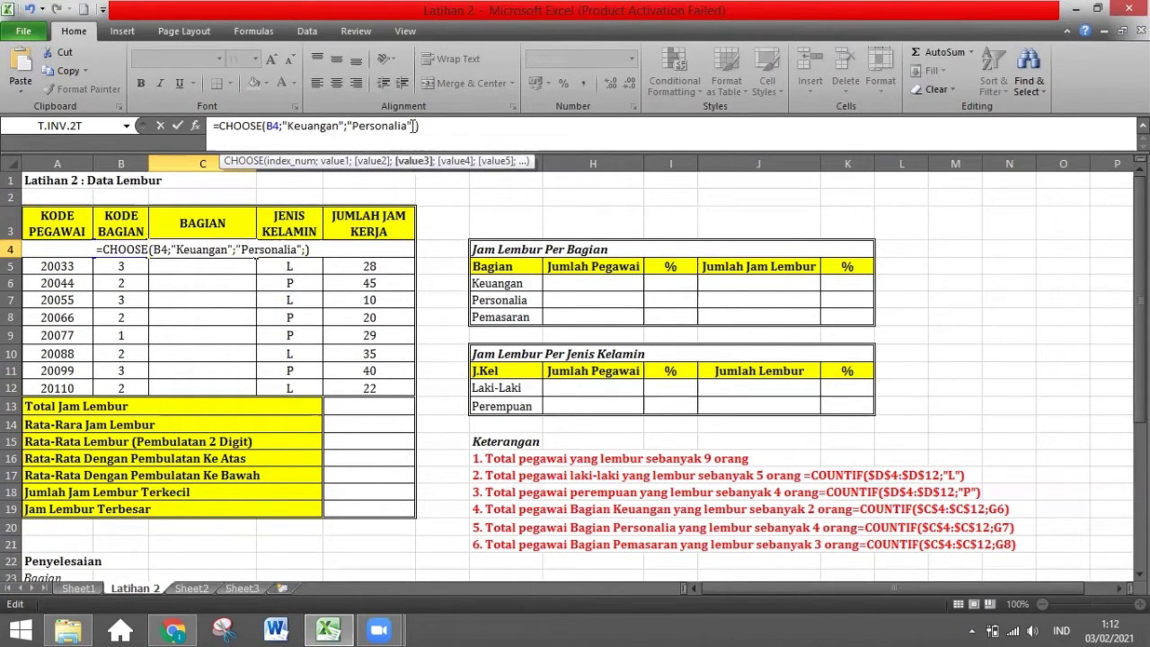
key(ctrl+v)
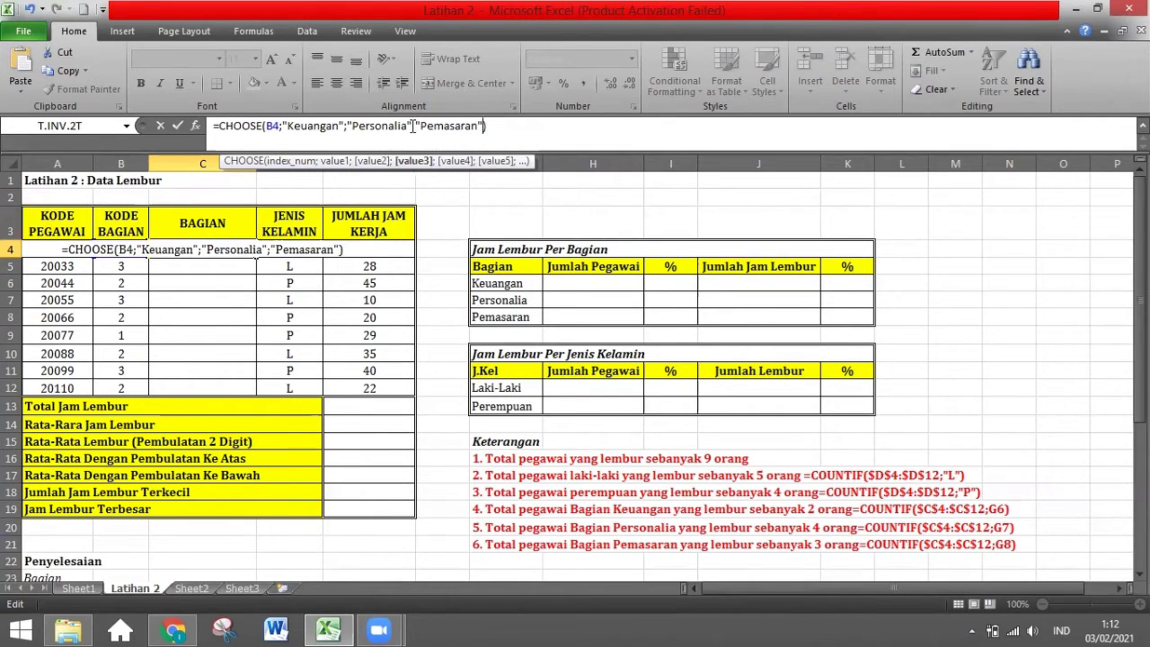
key(Return)
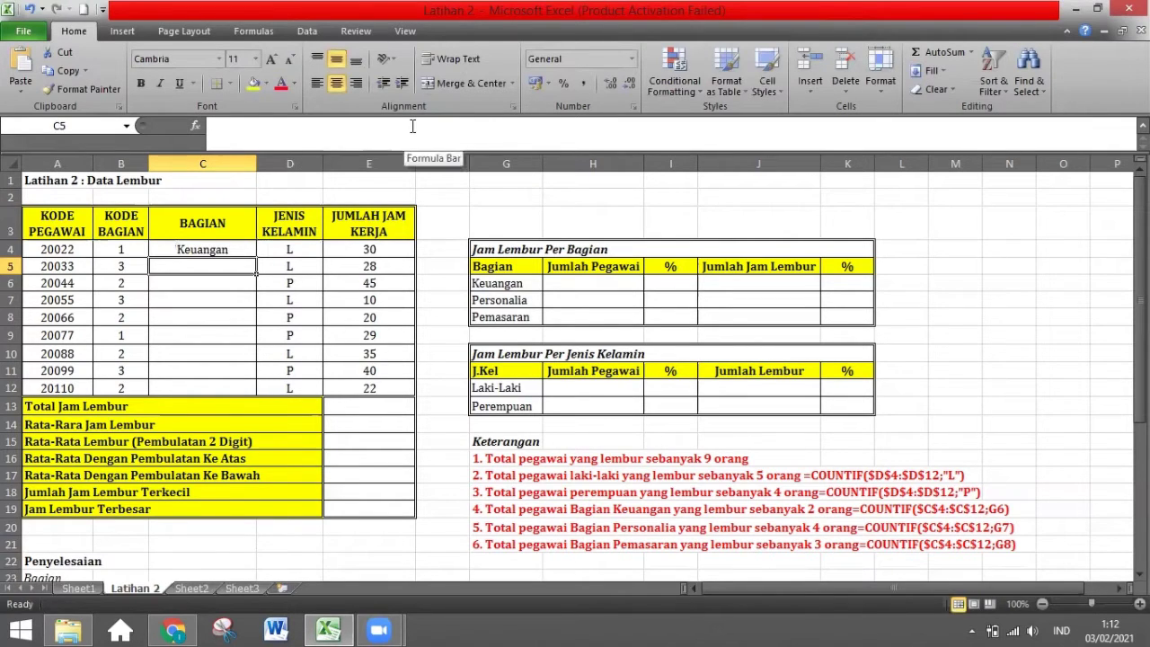
Copy the CHOOSE formula from C4 down through C12 to fill the Bagian column.
click(130, 247)
click(175, 248)
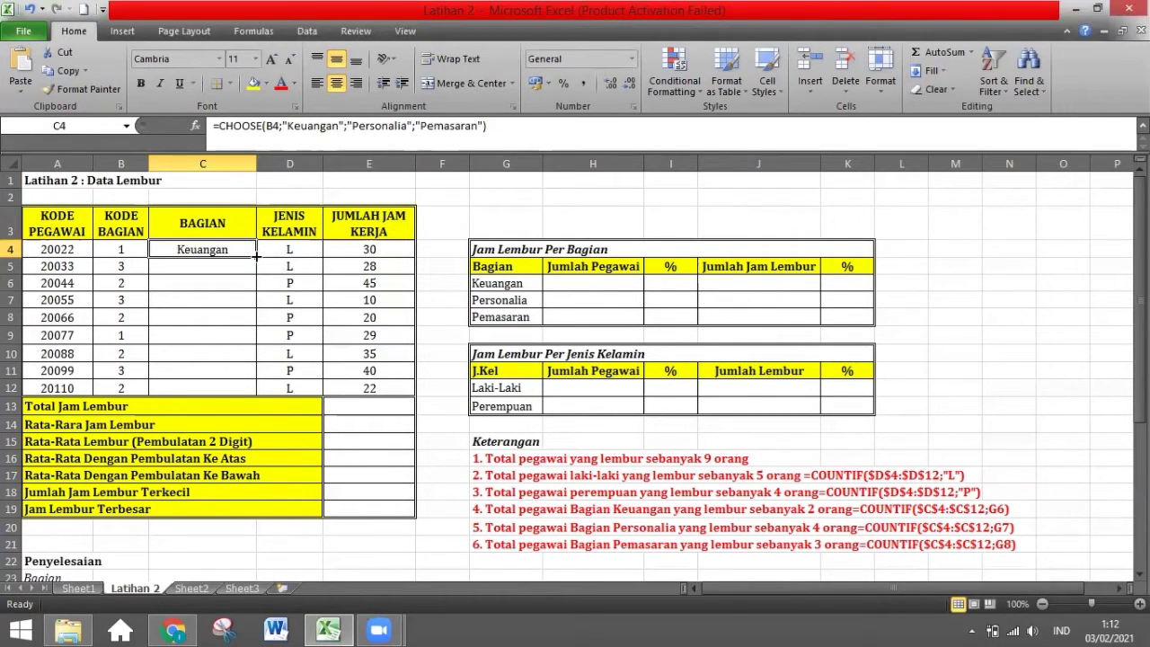
drag(256, 257, 256, 257)
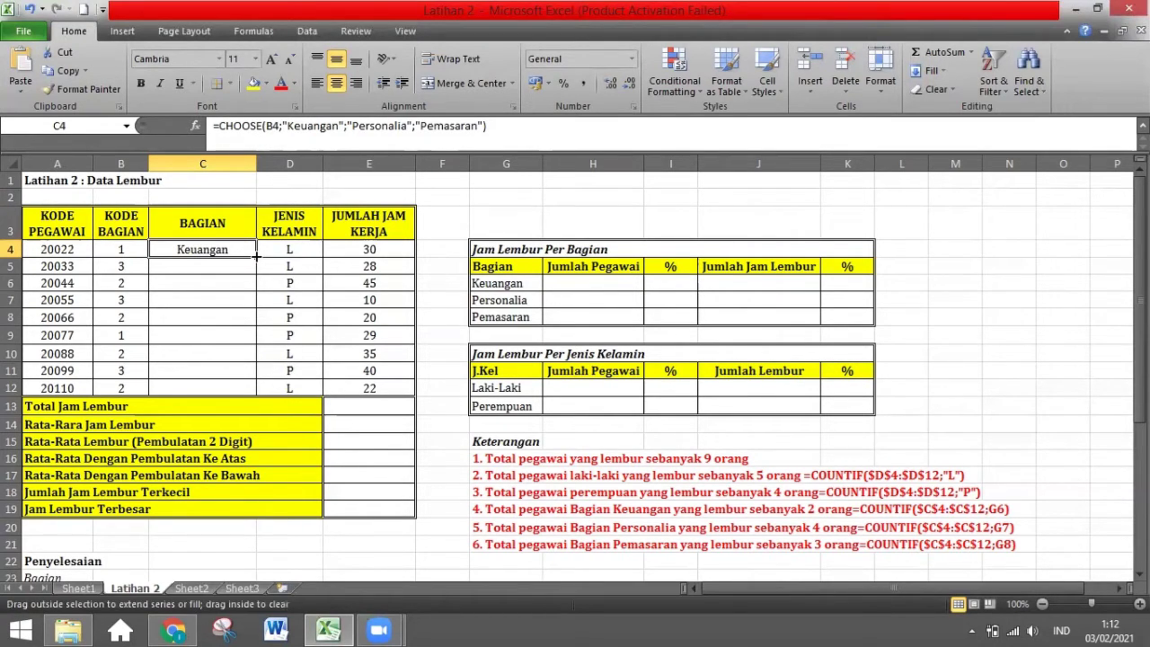
drag(256, 257, 259, 391)
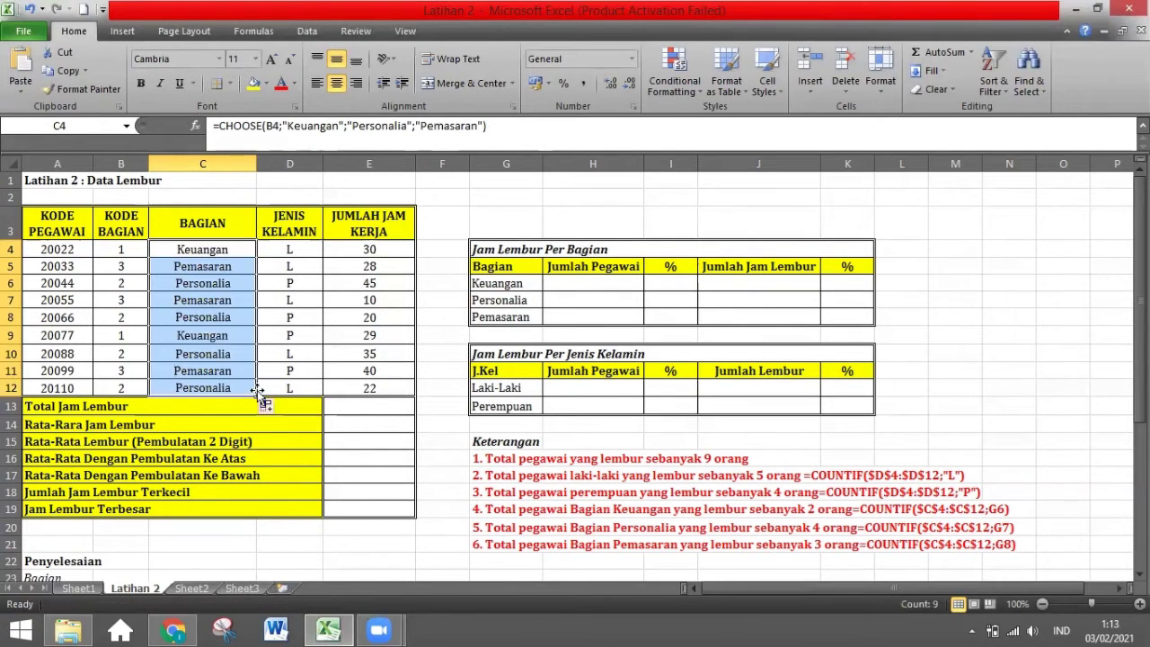
Check the Bagian names in rows 5 and 6 against their department codes and the department list in column G.
click(208, 267)
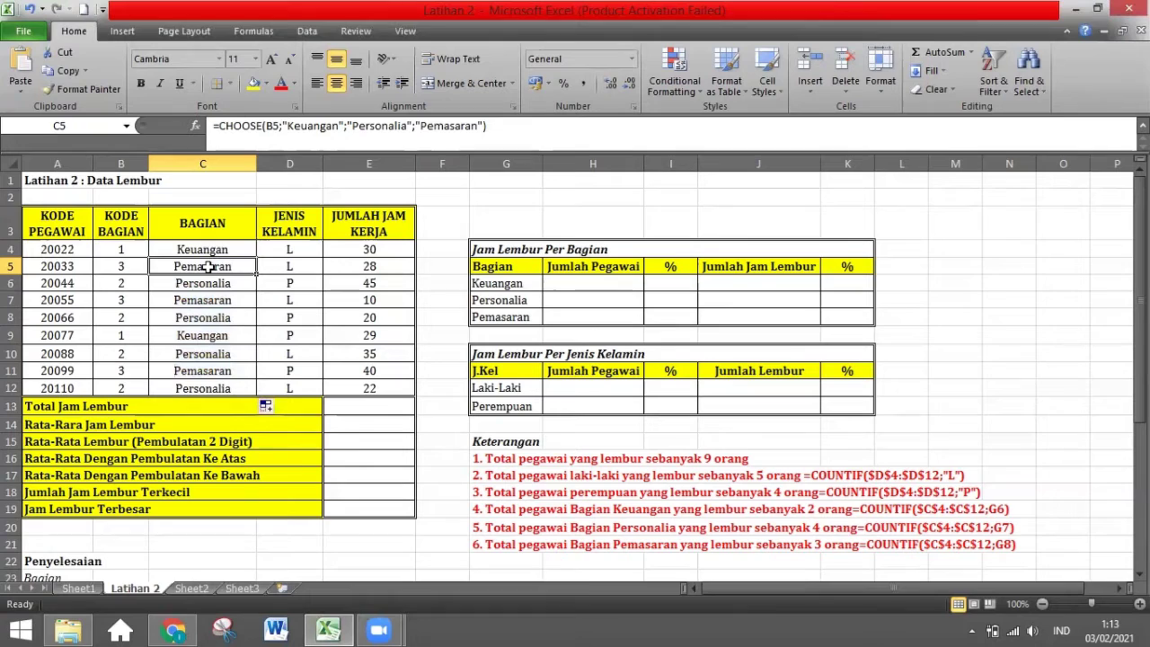
click(136, 267)
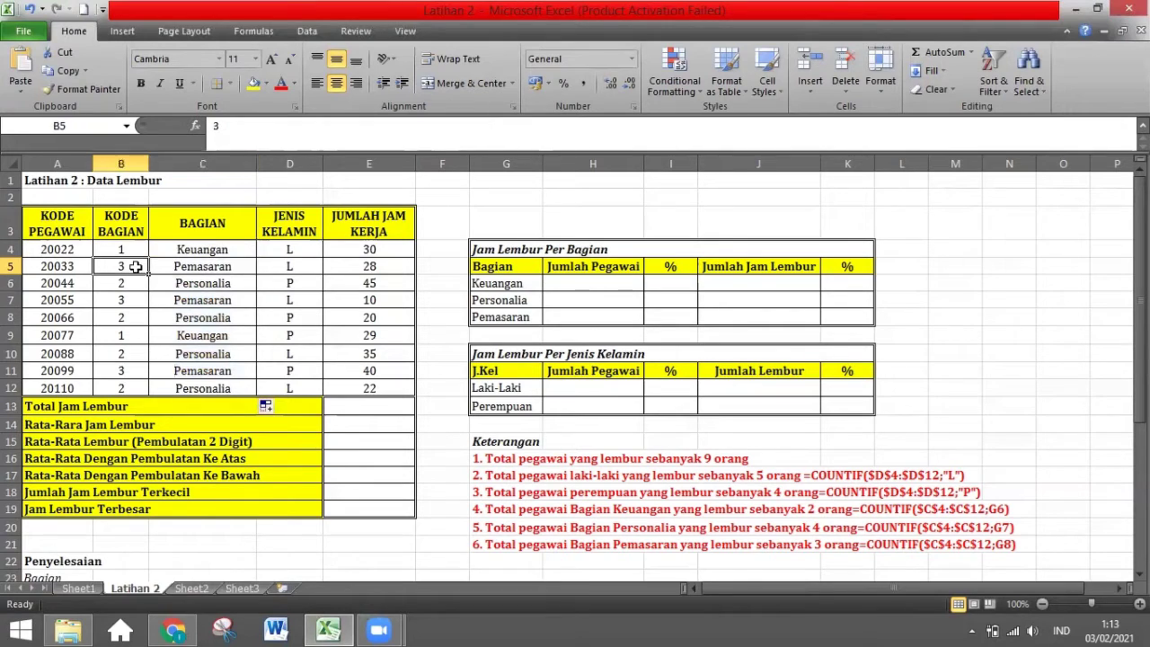
click(488, 320)
click(139, 282)
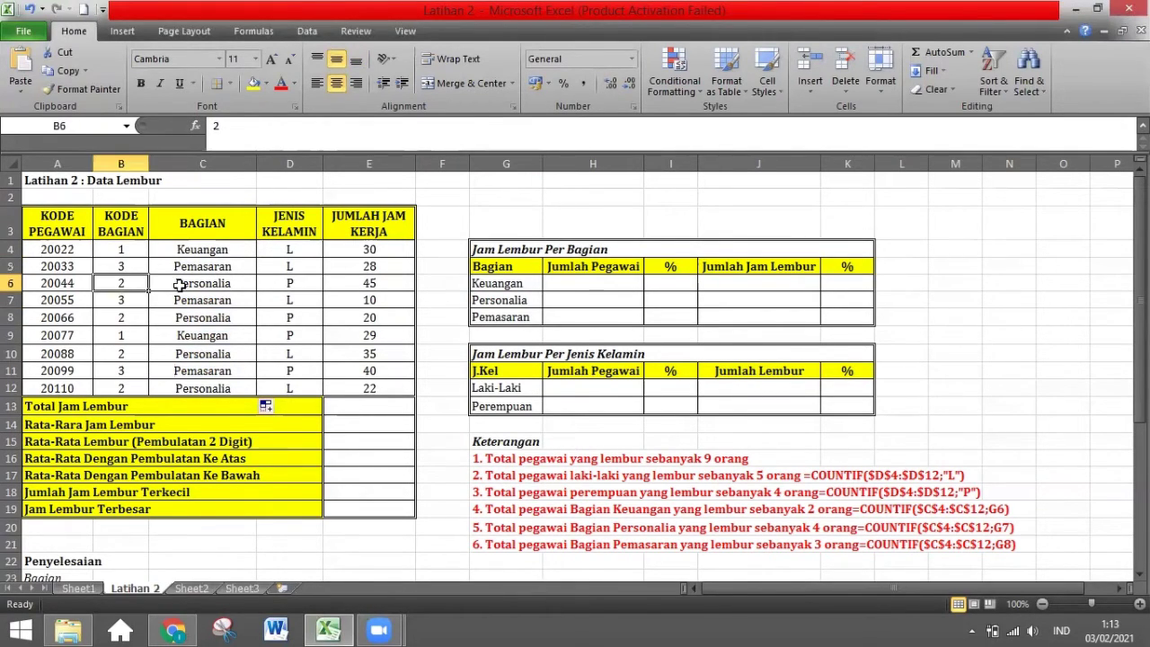
click(179, 283)
click(488, 300)
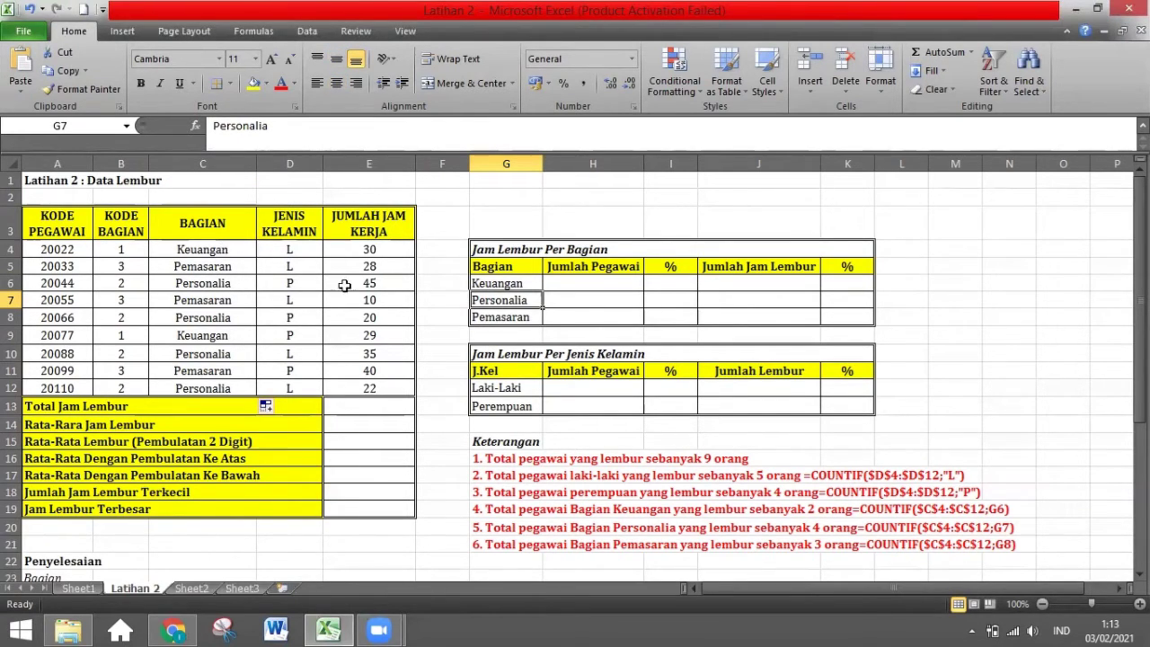
Calculate Total Jam Lembur in E13 with the formula =SUM(E4:E12).
click(358, 402)
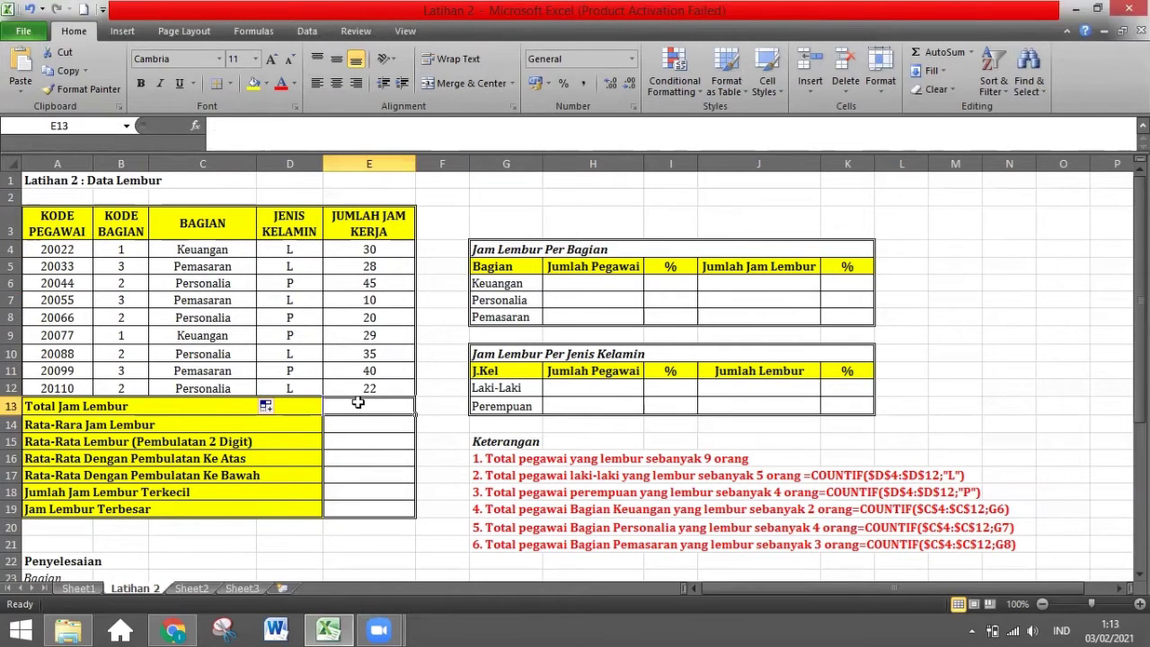
scroll(357, 402, down, 3)
scroll(358, 403, down, 1)
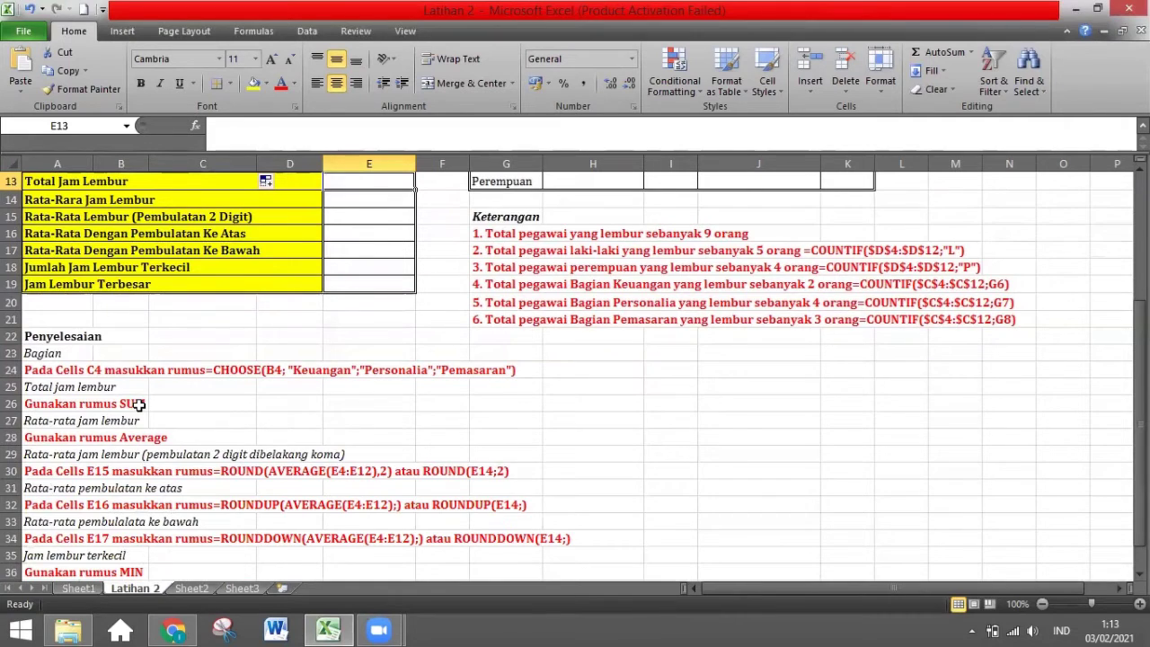
scroll(142, 404, up, 4)
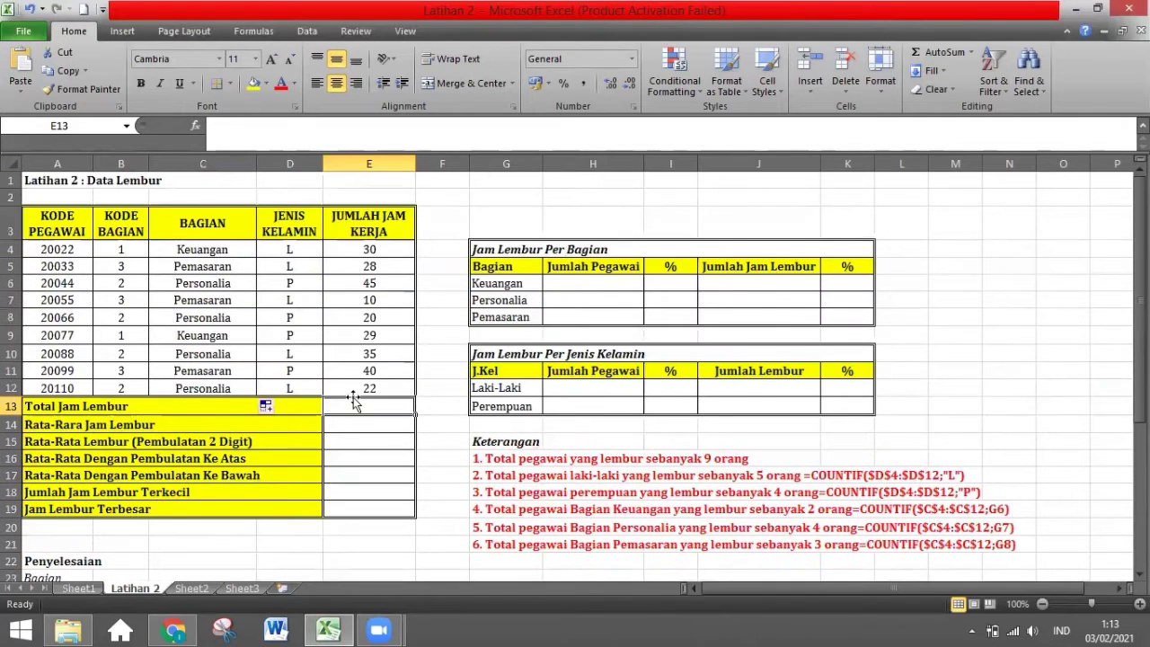
text(=sum()
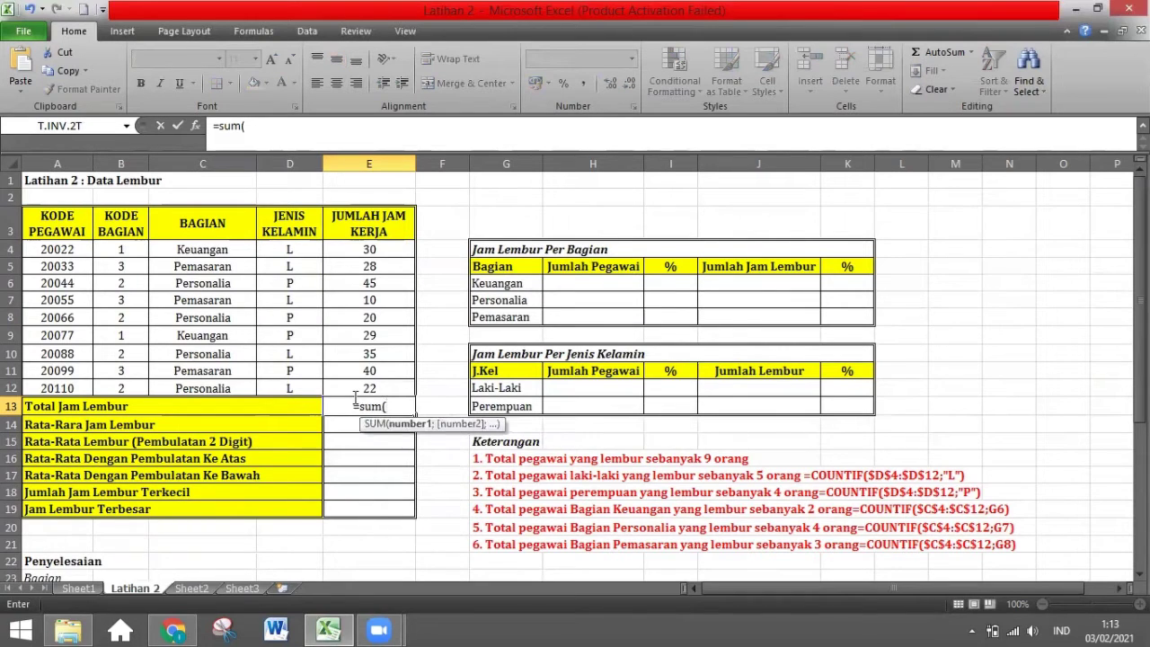
scroll(356, 398, down, 3)
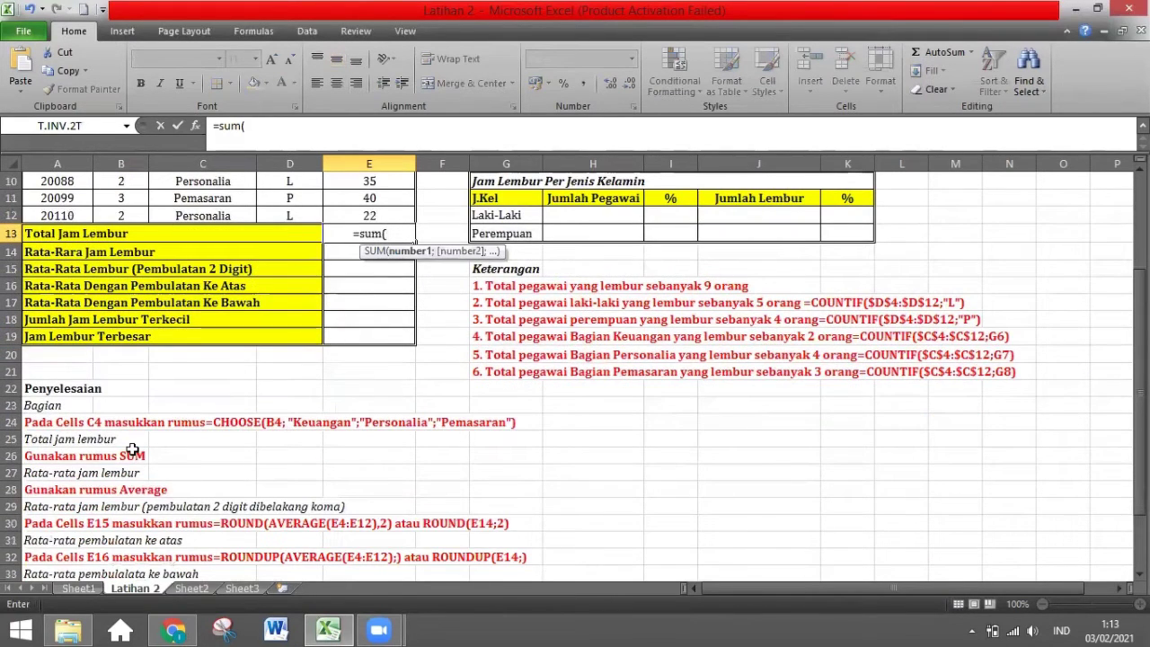
scroll(248, 430, up, 3)
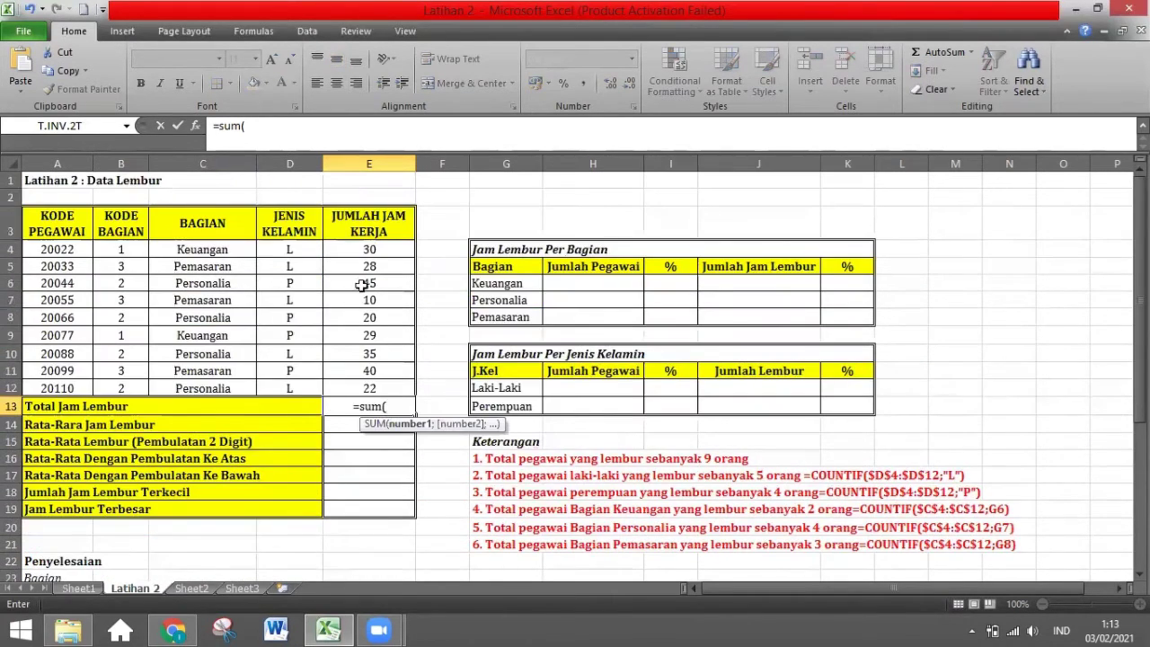
click(369, 251)
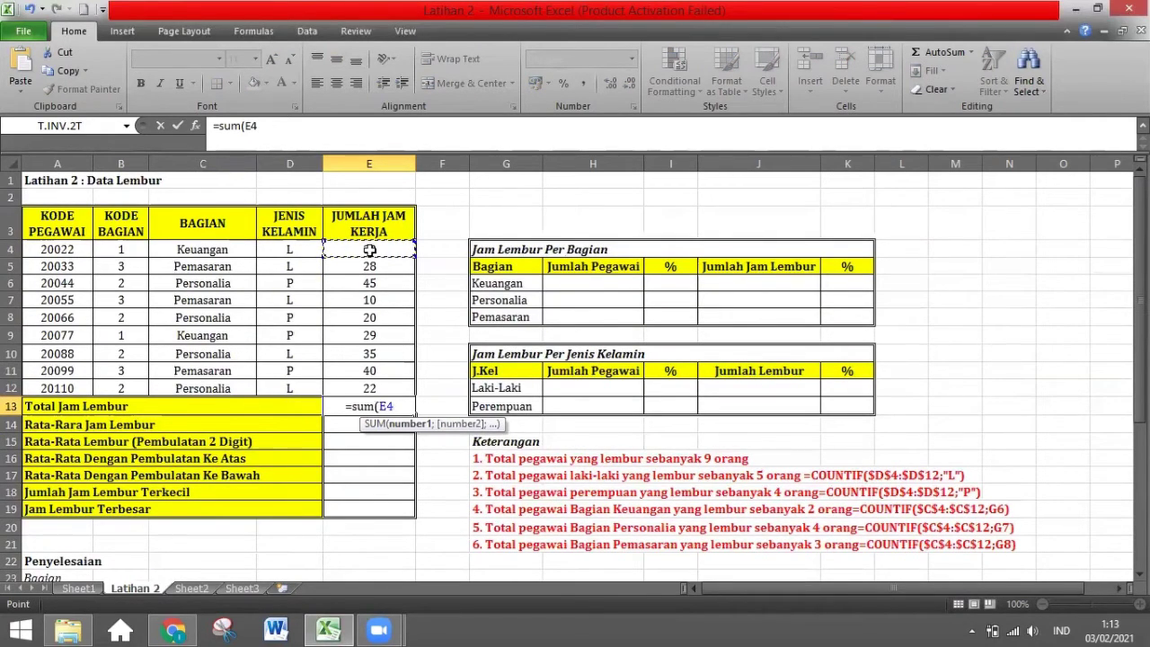
drag(369, 251, 371, 384)
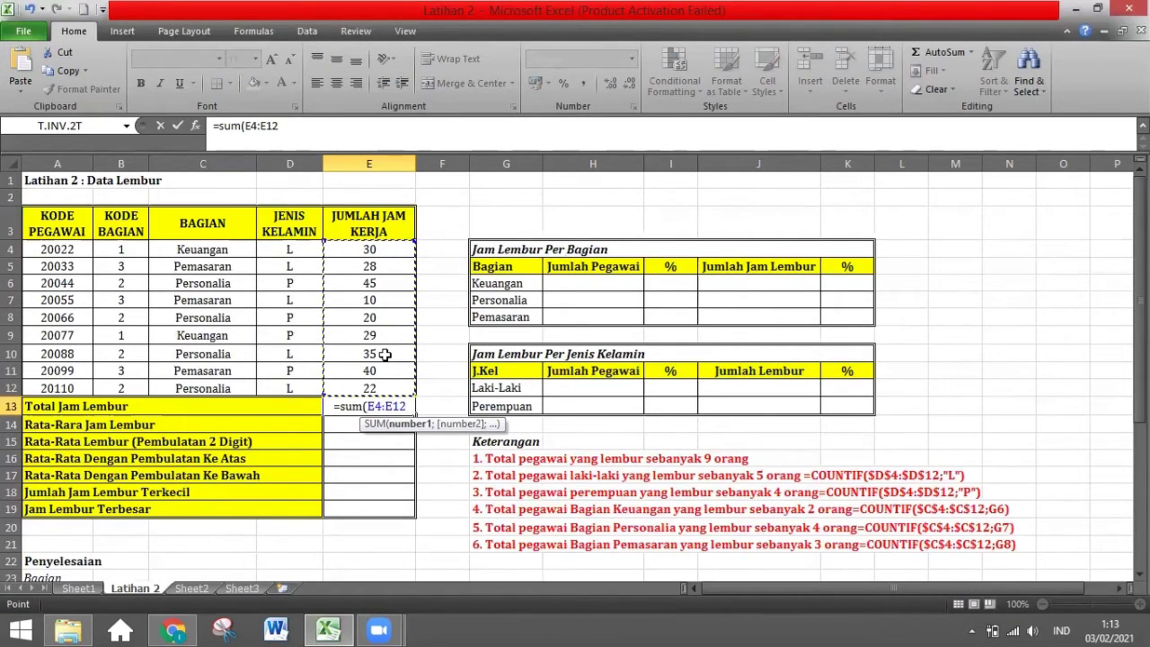
text())
key(Return)
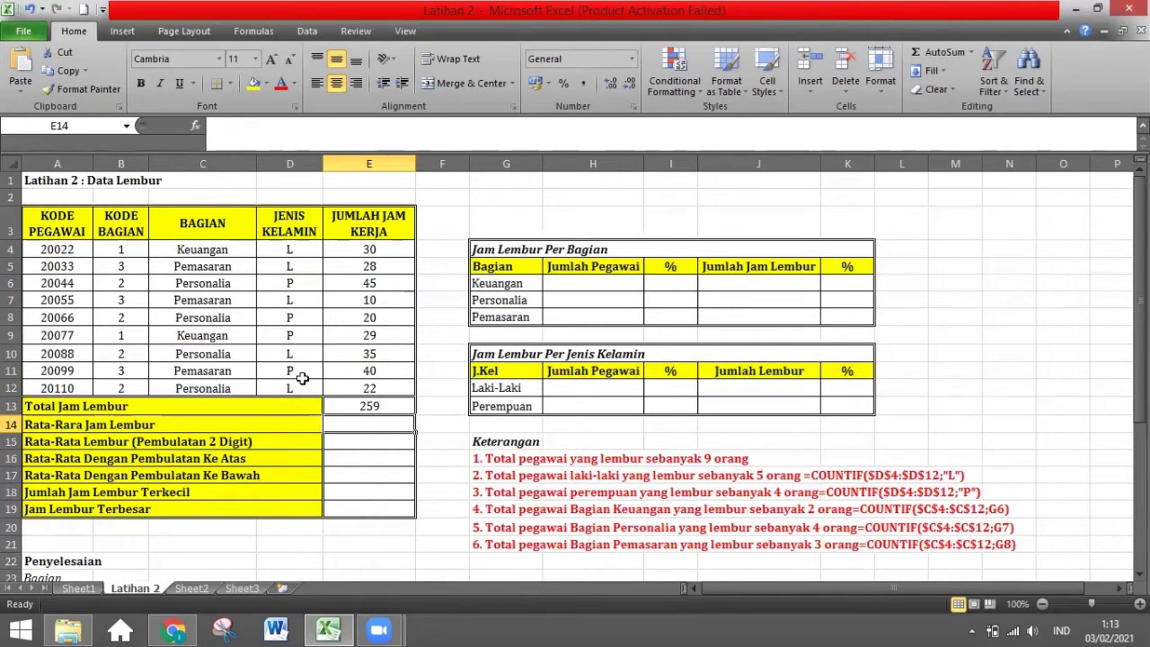
Correct the spelling of the label in A14 to "Rata-Rata Jam Lembur".
click(30, 424)
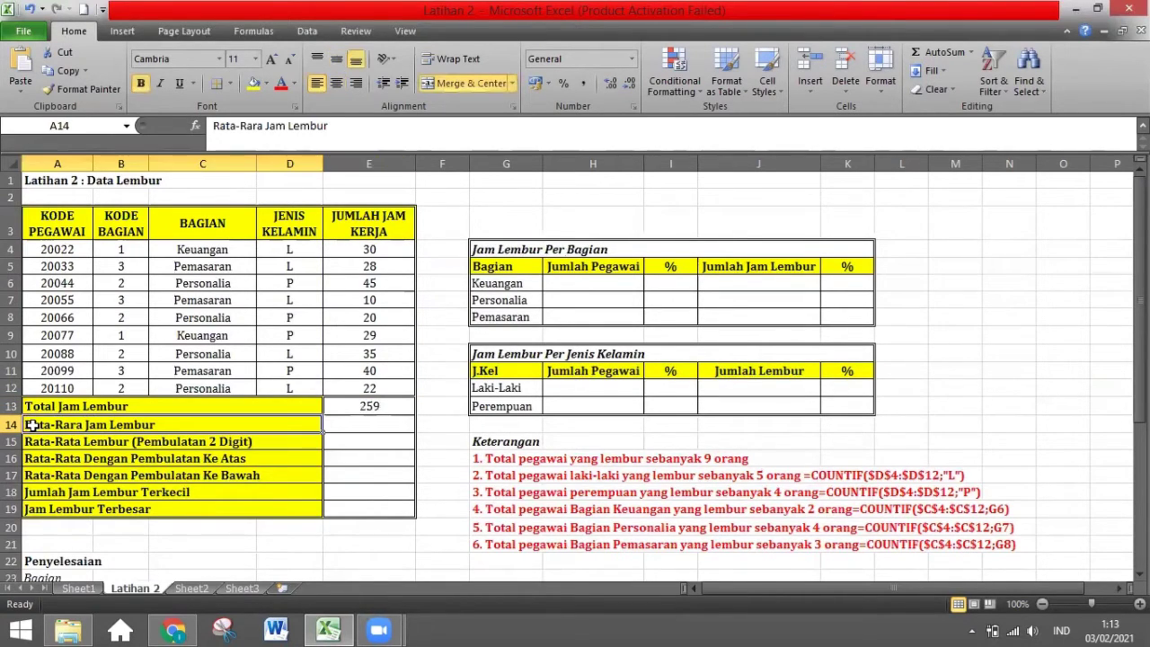
click(256, 127)
key(BackSpace)
text(t)
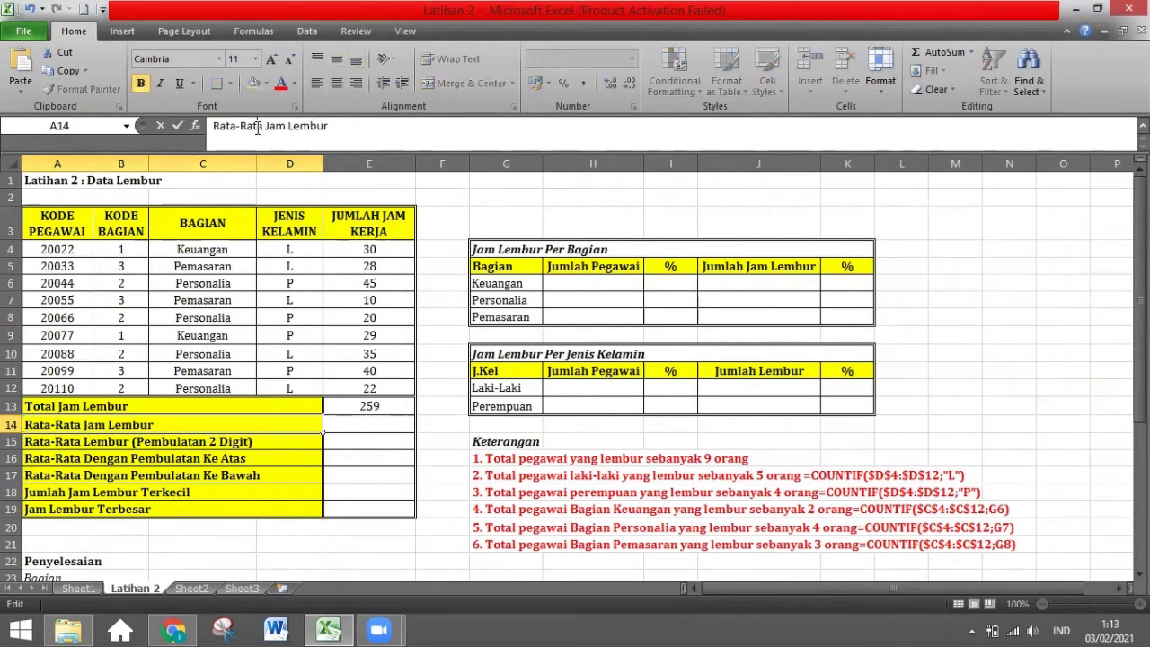
Calculate the average overtime hours in E14 with the formula =AVERAGE(E4:E12).
click(372, 427)
scroll(372, 427, down, 3)
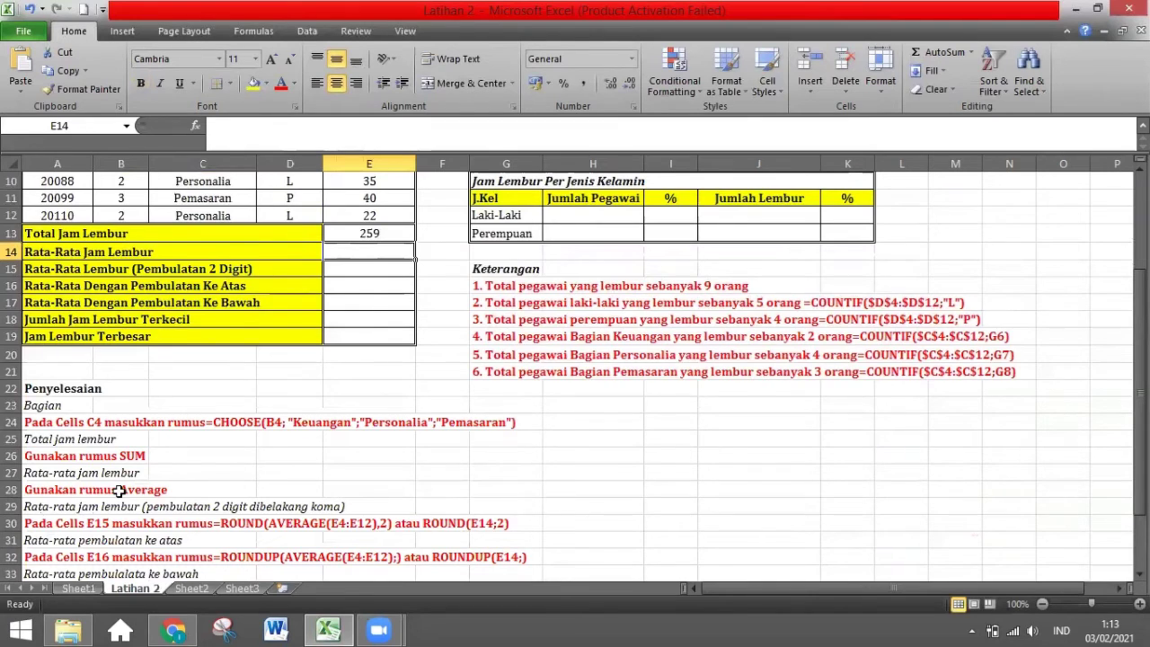
scroll(233, 472, up, 2)
text(=)
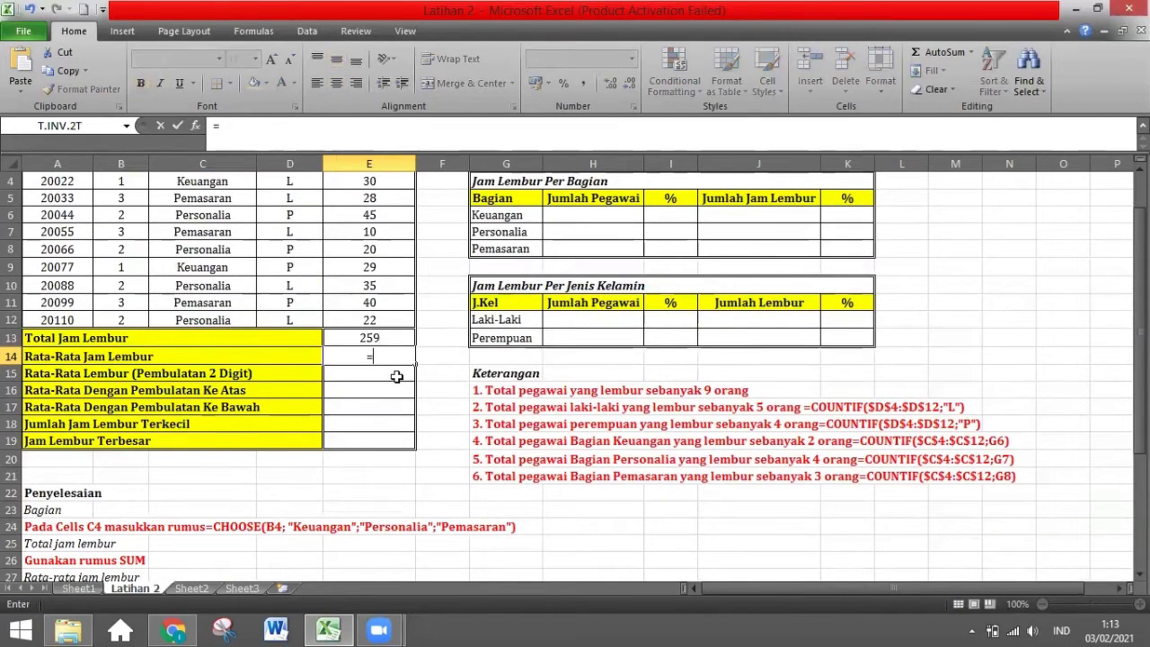
text(av)
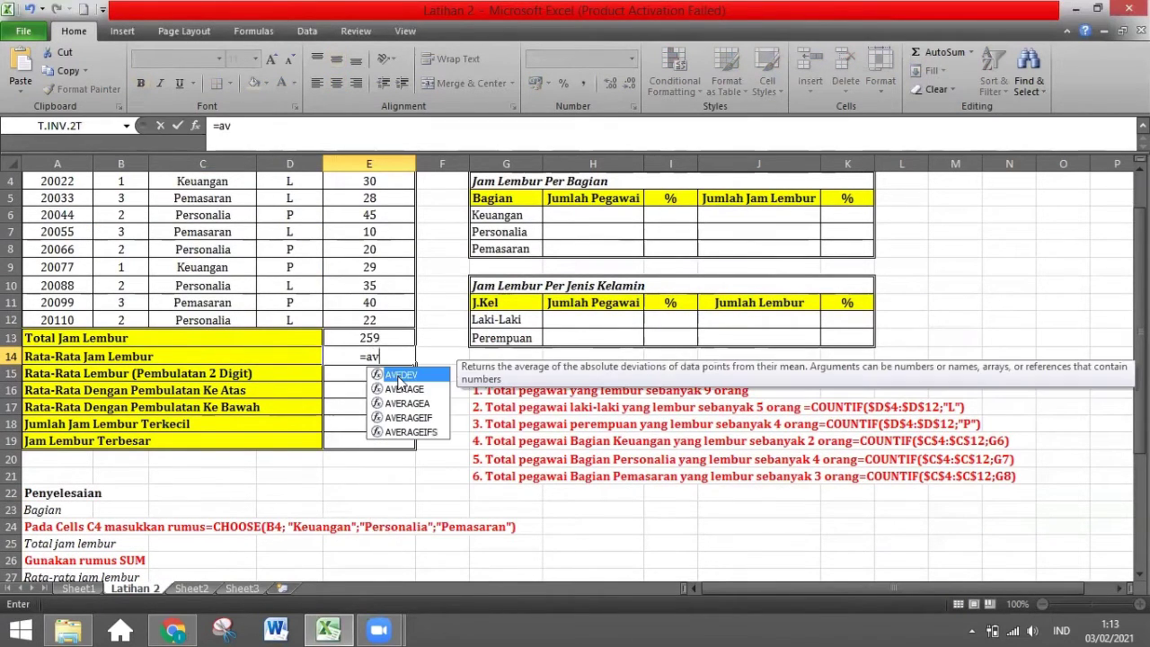
double_click(399, 388)
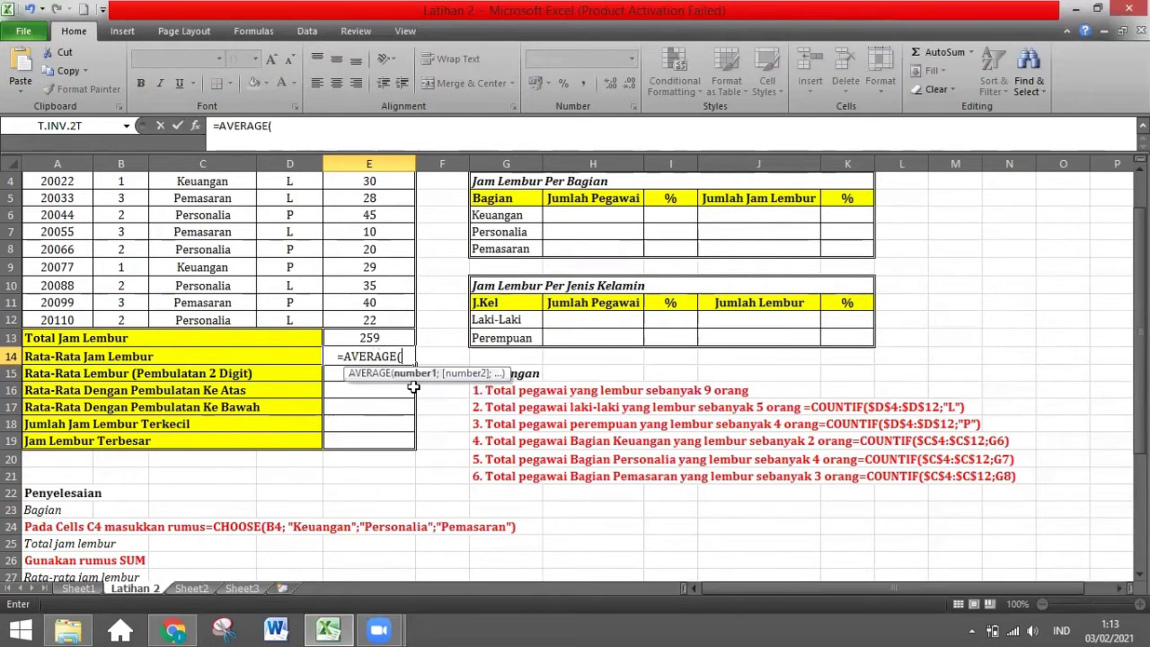
scroll(406, 359, up, 1)
drag(366, 249, 368, 386)
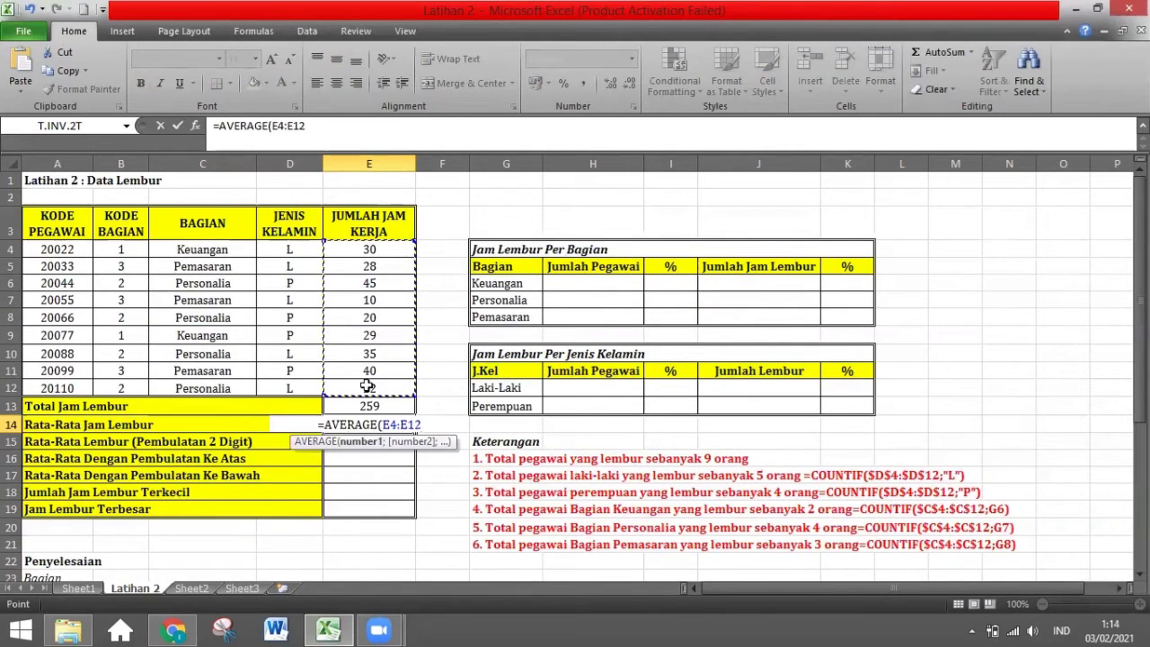
text())
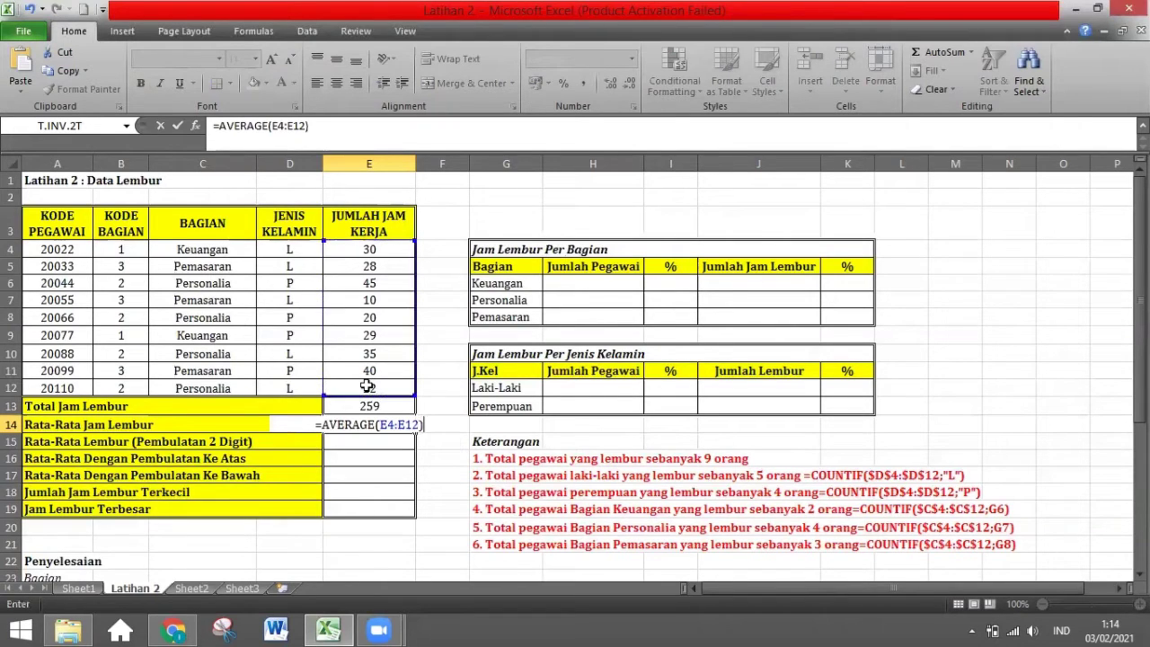
key(Return)
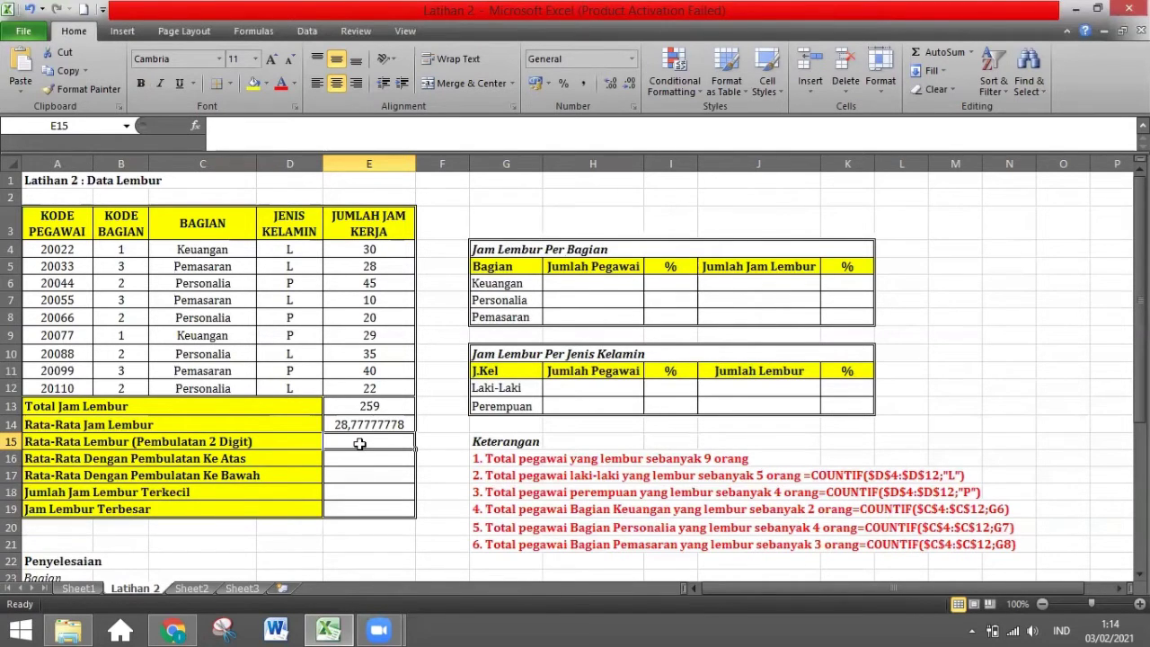
Build a ROUND formula in E15 for the two-digit rounded average, using AVERAGE(E4:E12) as the number to round.
scroll(359, 444, down, 4)
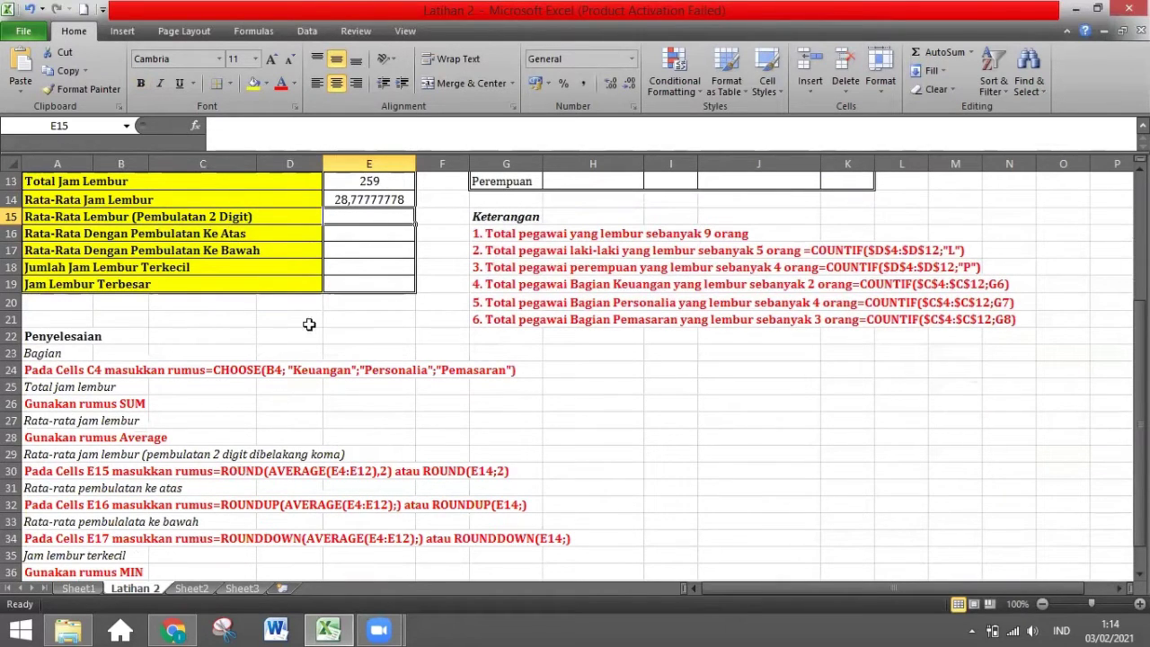
double_click(369, 212)
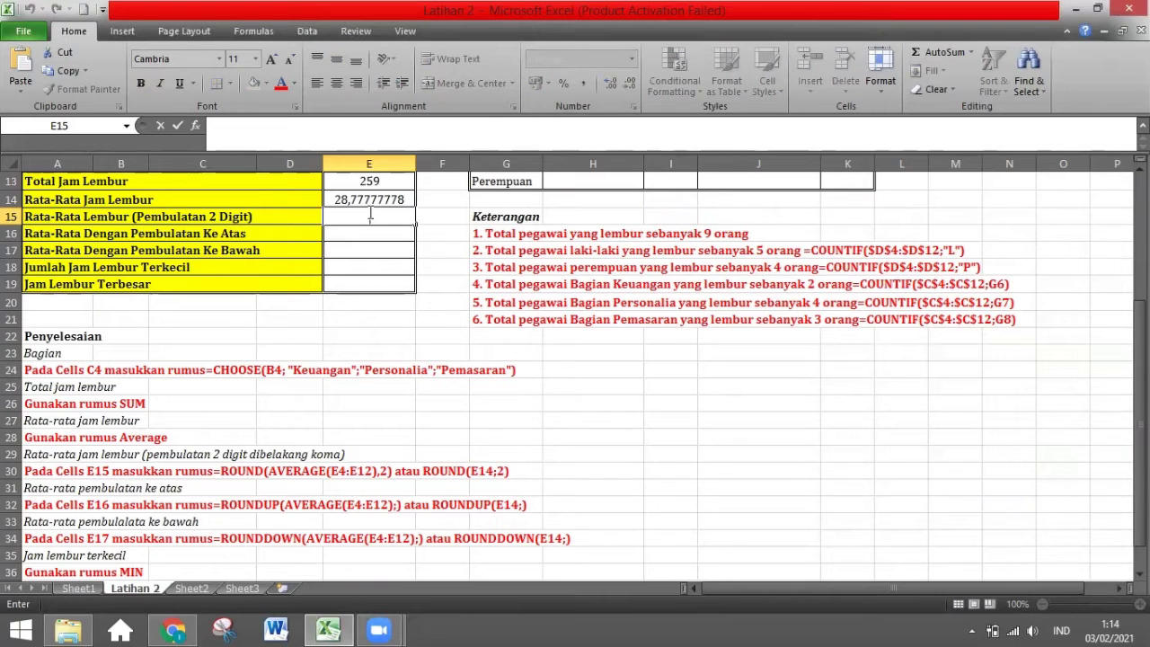
text(=ro)
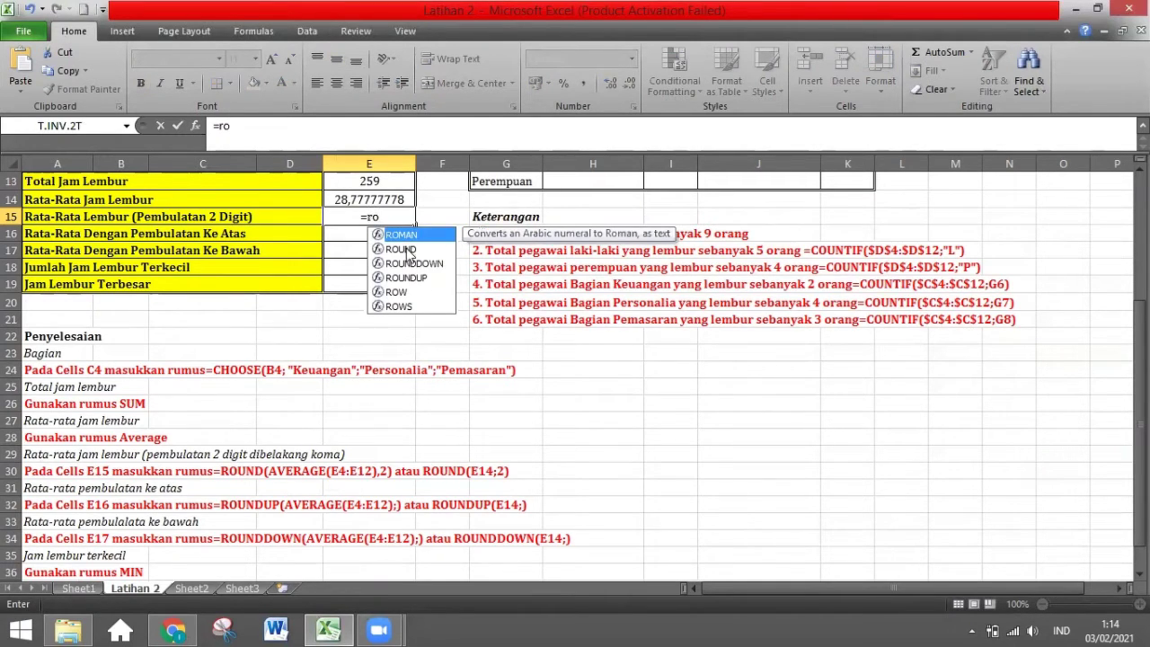
double_click(407, 249)
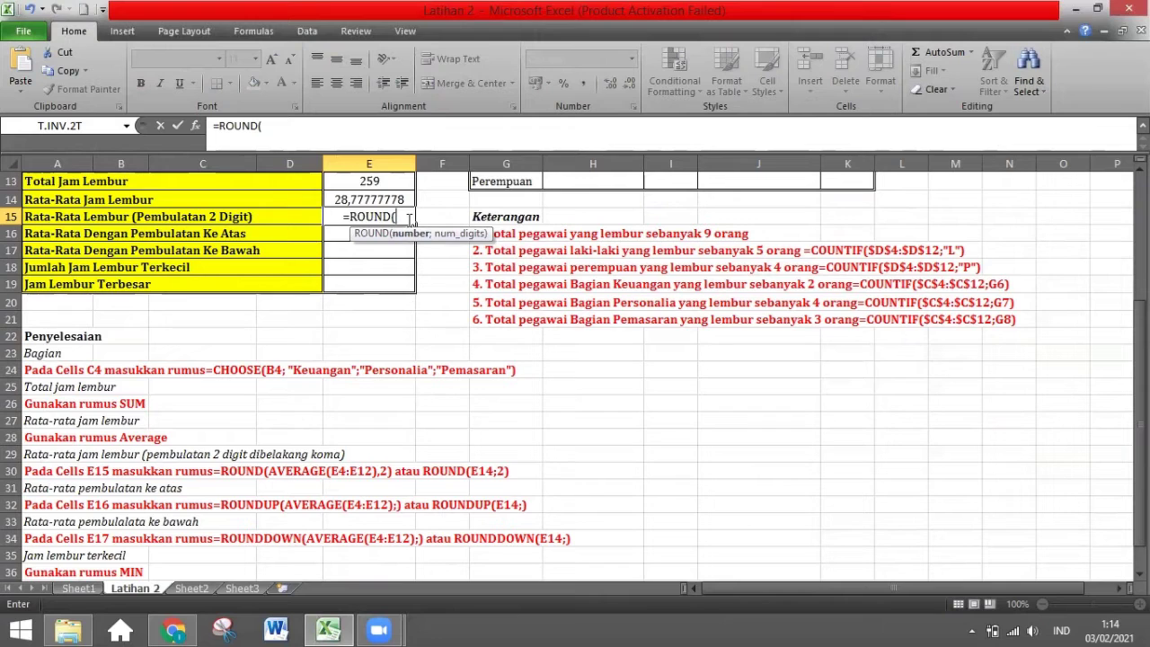
text(a)
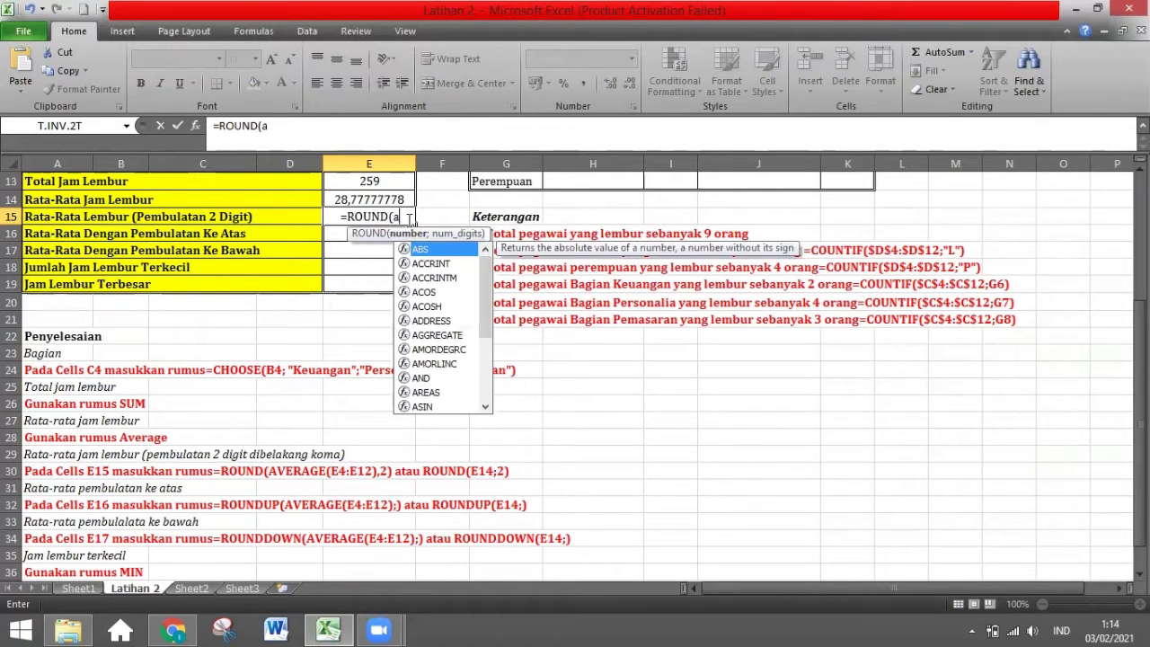
text(vera)
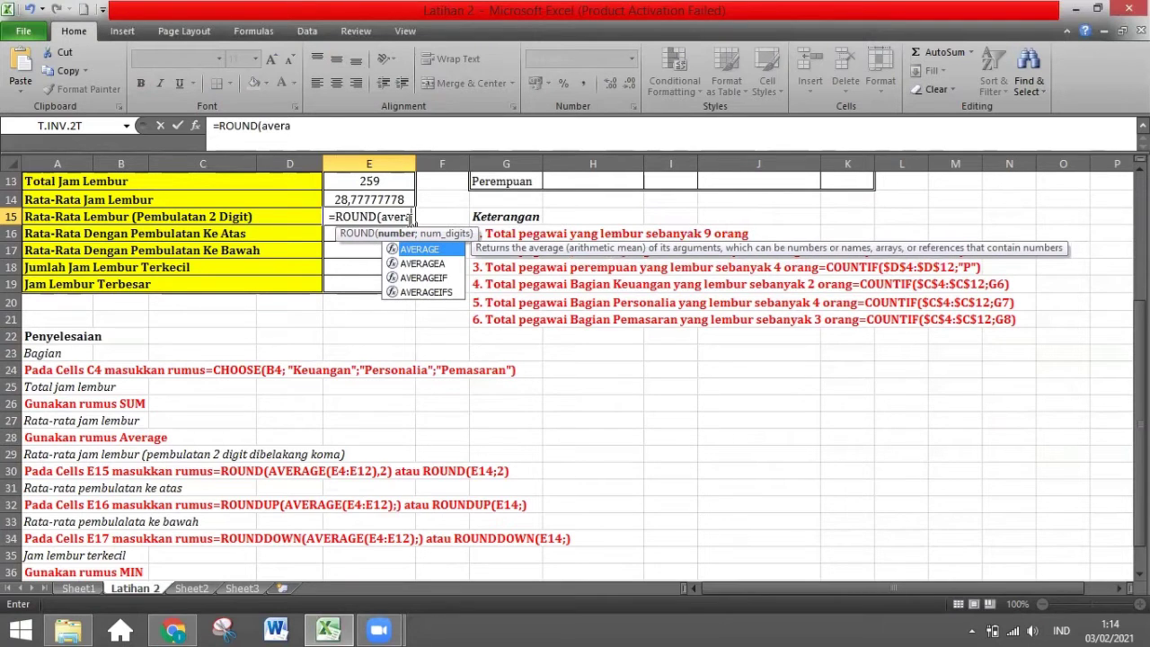
double_click(423, 249)
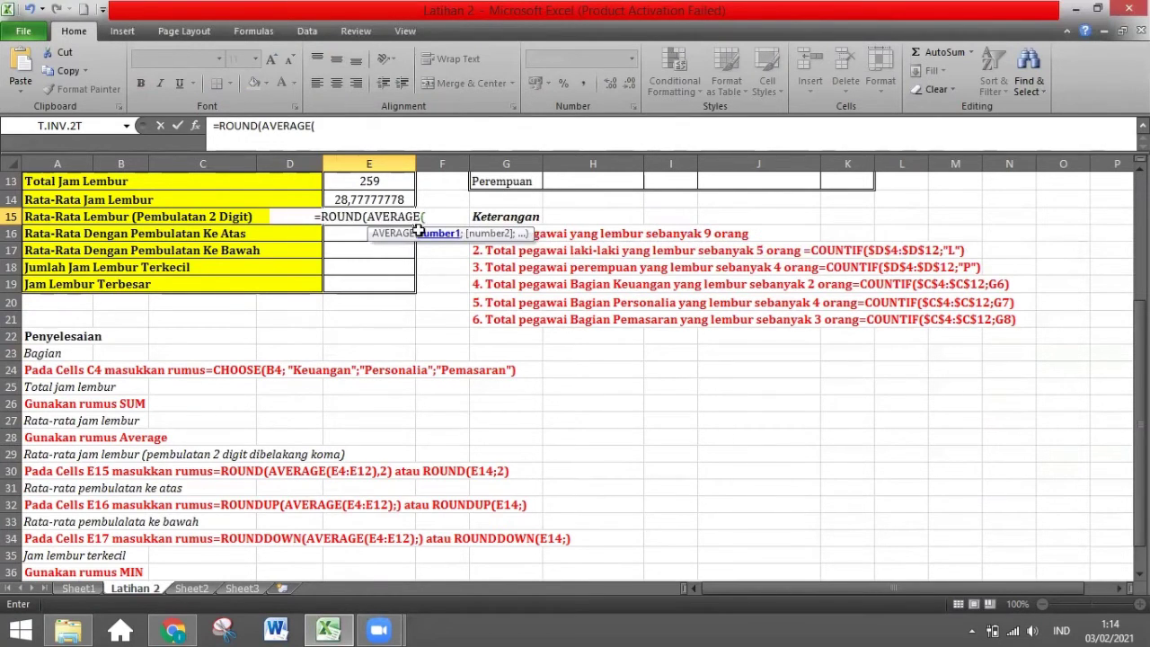
scroll(418, 230, up, 4)
drag(369, 248, 373, 379)
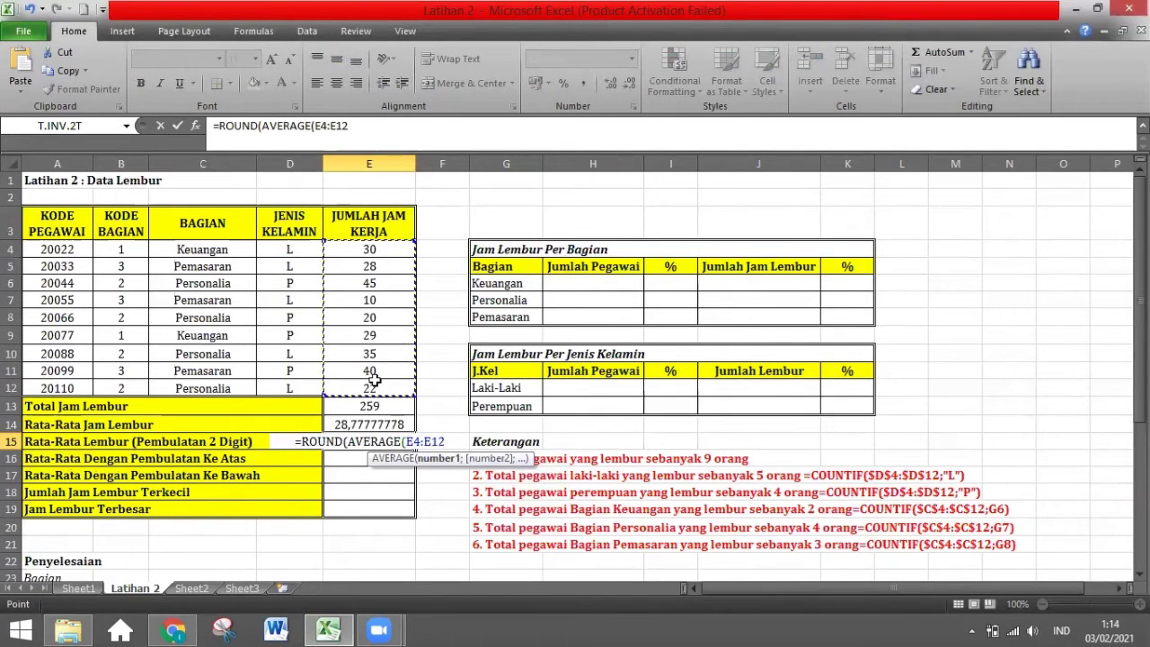
text())
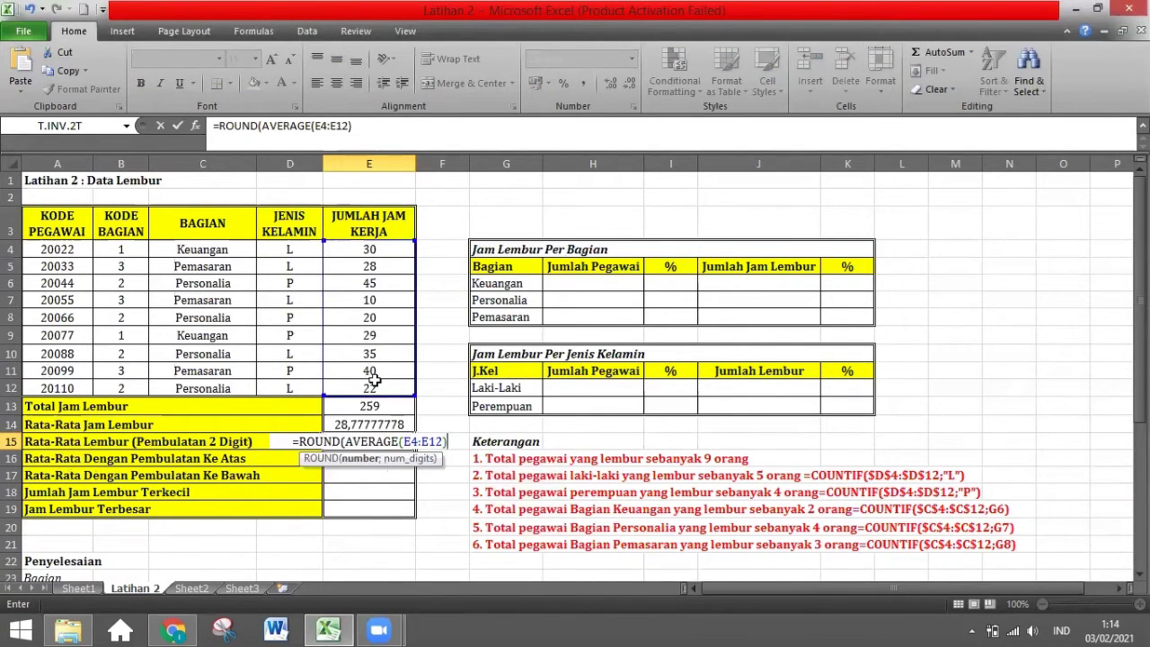
Complete the E15 formula with 2 as the number of digits, giving =ROUND(AVERAGE(E4:E12);2).
scroll(372, 381, down, 4)
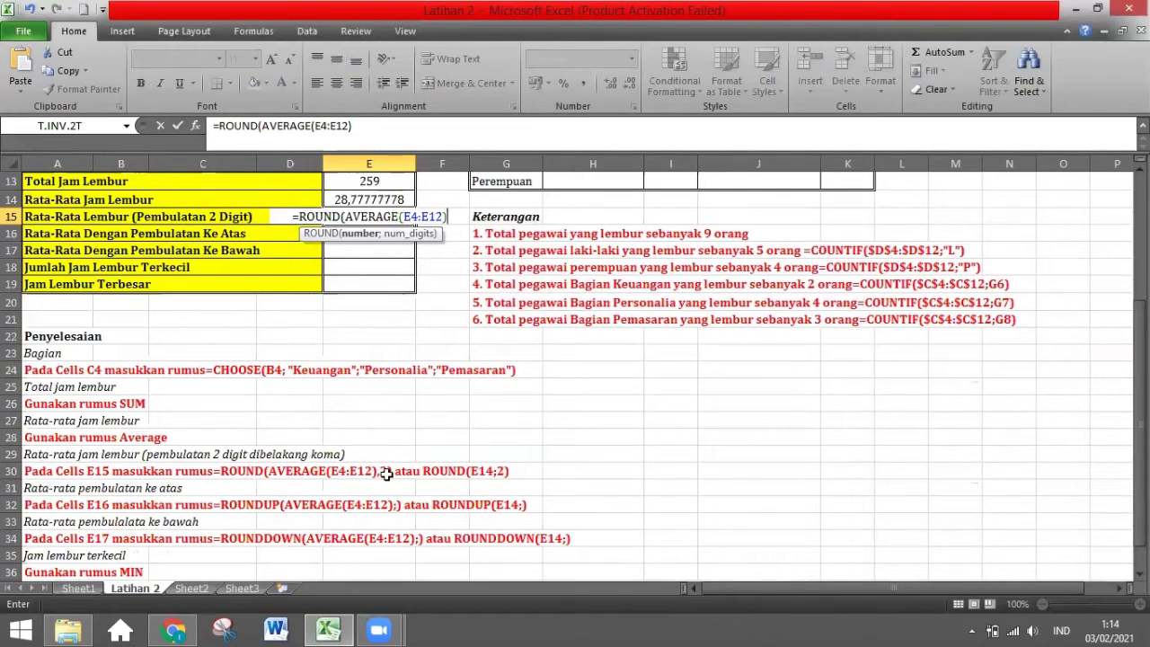
text(;2)
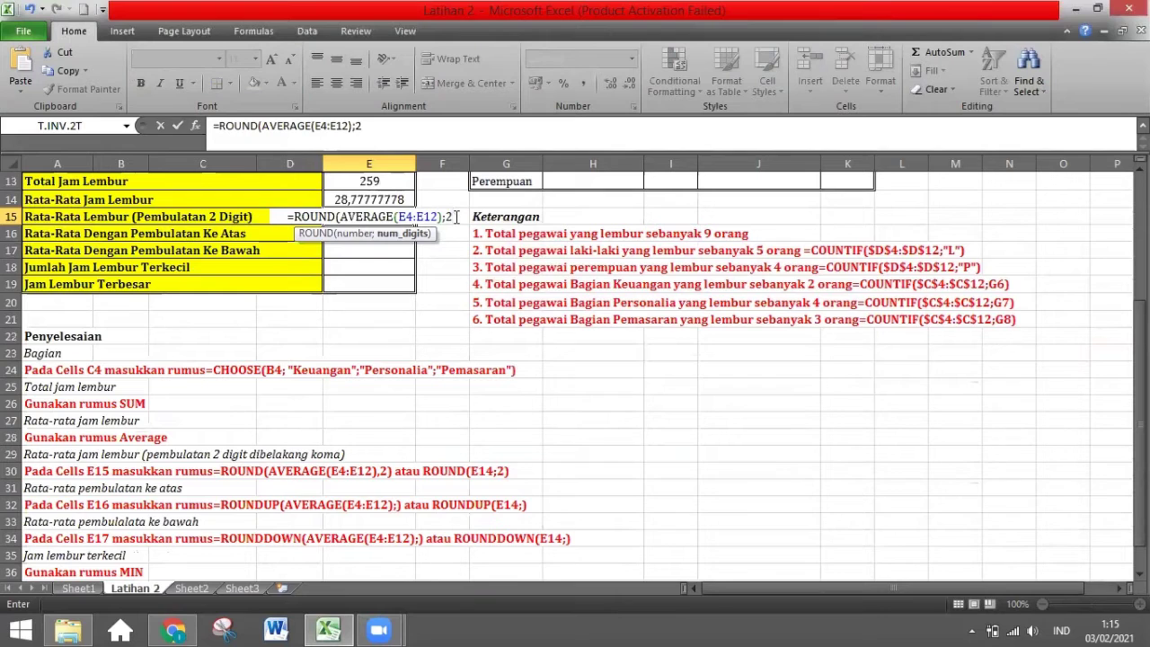
key(BackSpace)
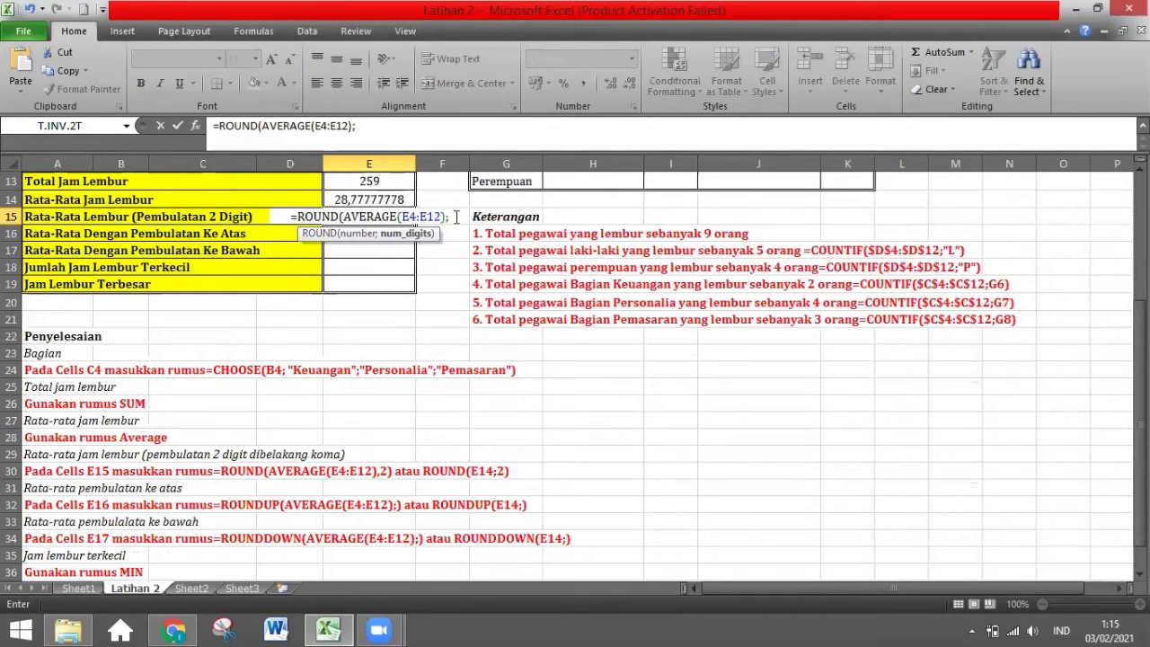
text(3)
key(BackSpace)
text(1)
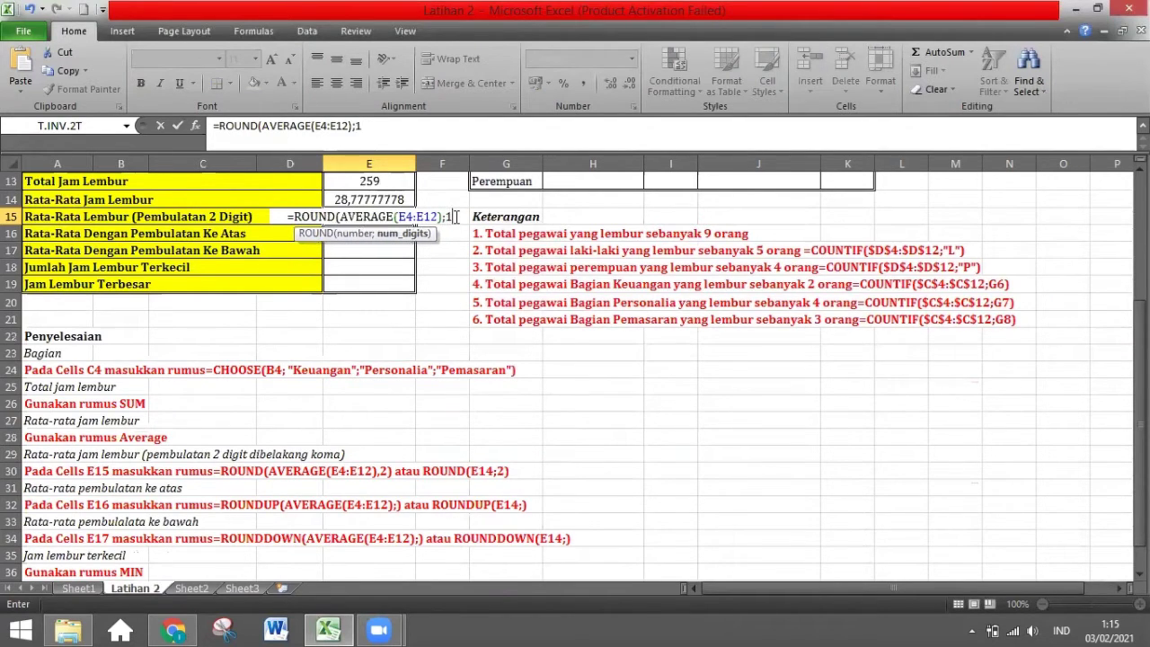
key(BackSpace)
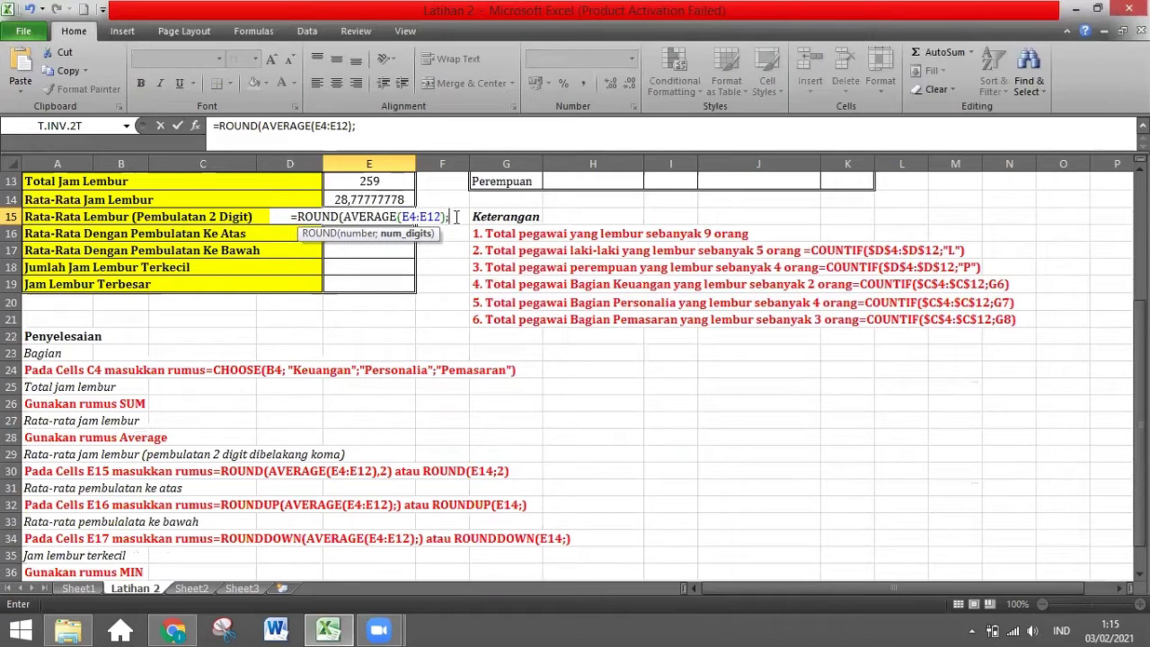
text(2)
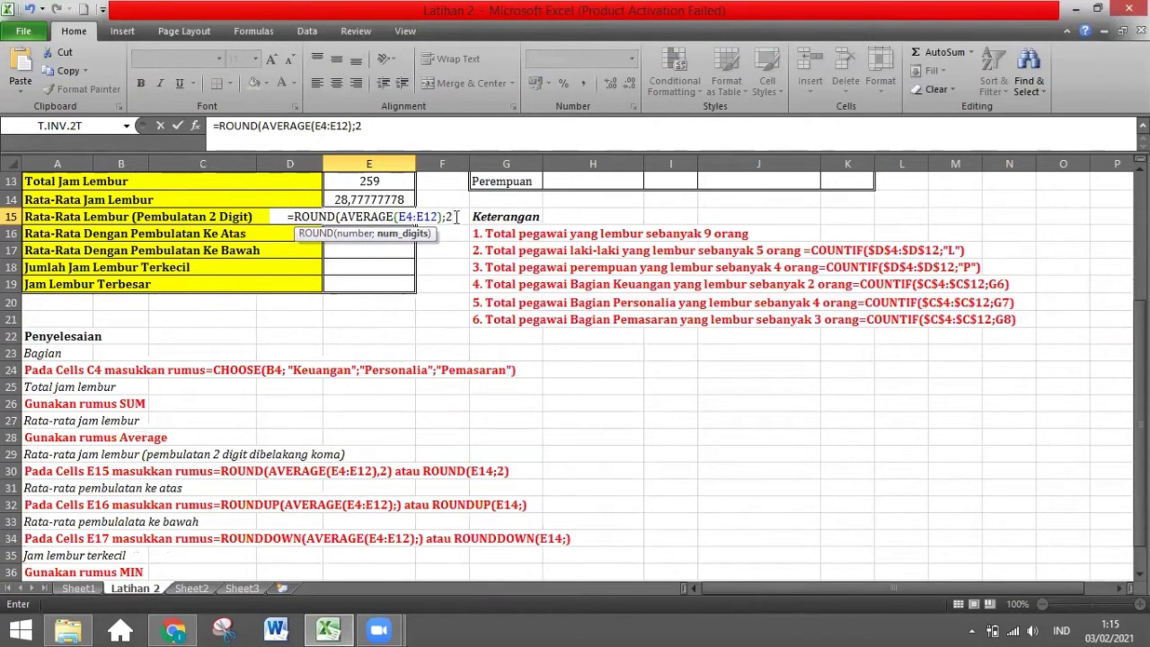
text())
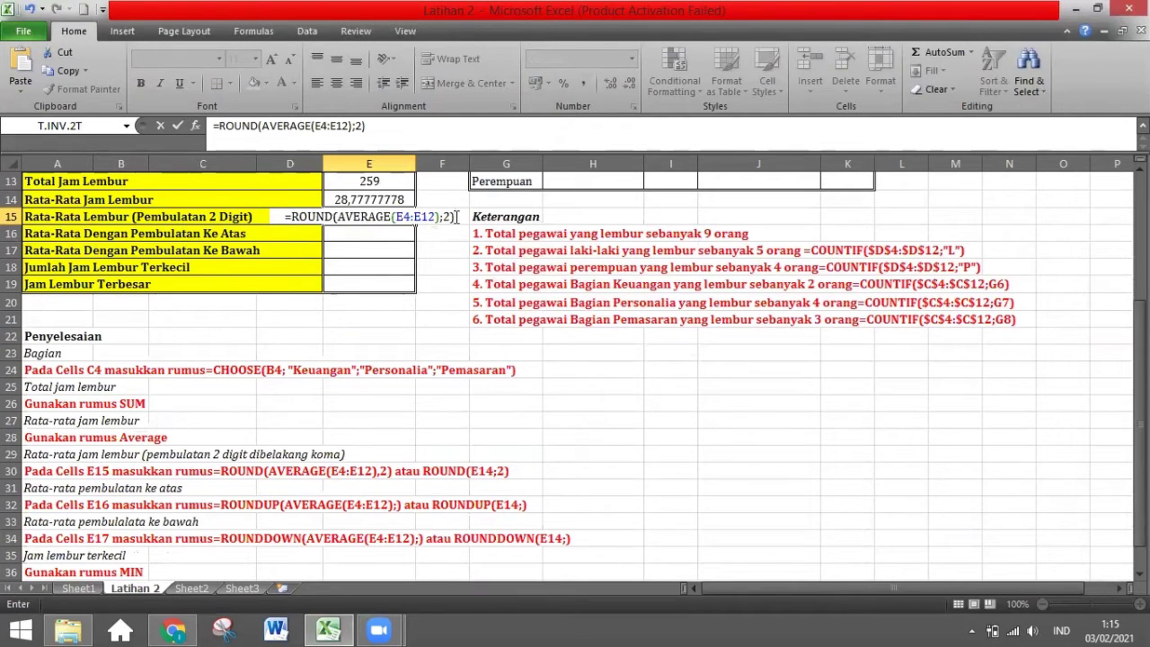
key(Return)
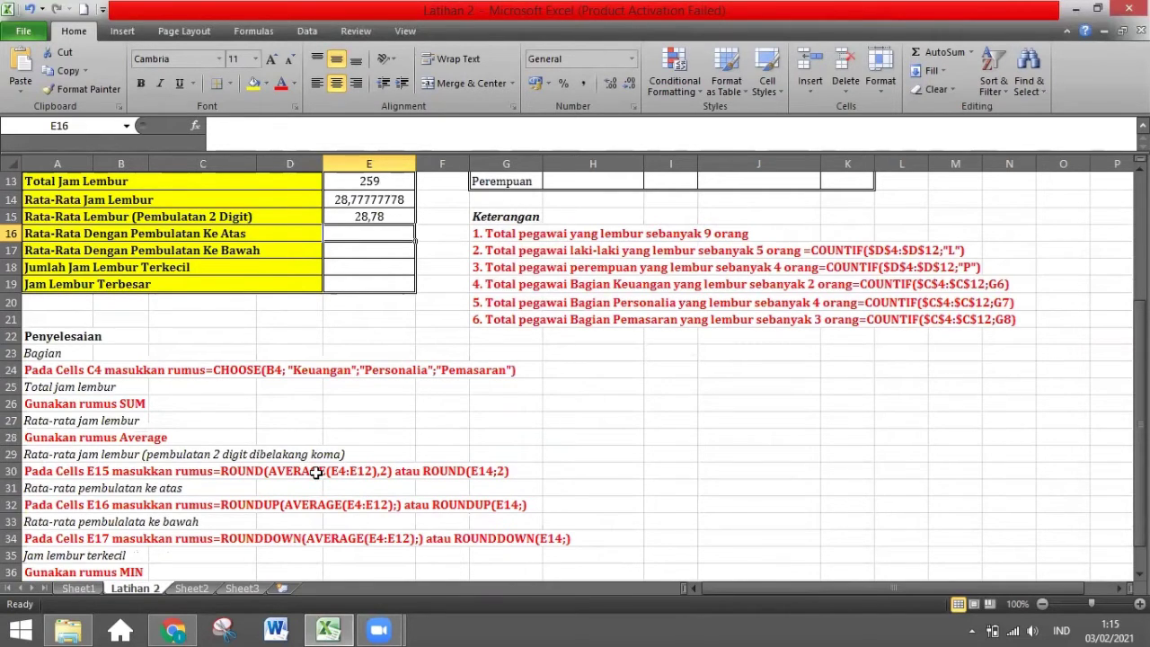
Enter the alternative rounding formula =ROUND(E14;2) in F15, referring to the average already calculated in E14.
click(366, 195)
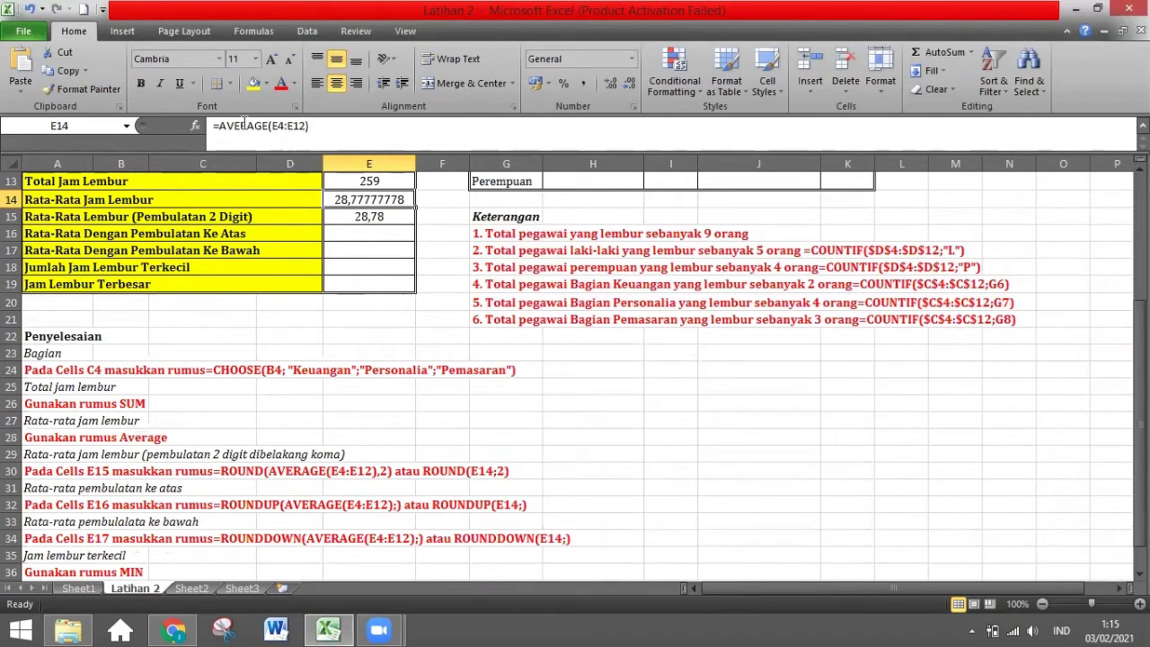
click(433, 216)
click(374, 215)
click(430, 213)
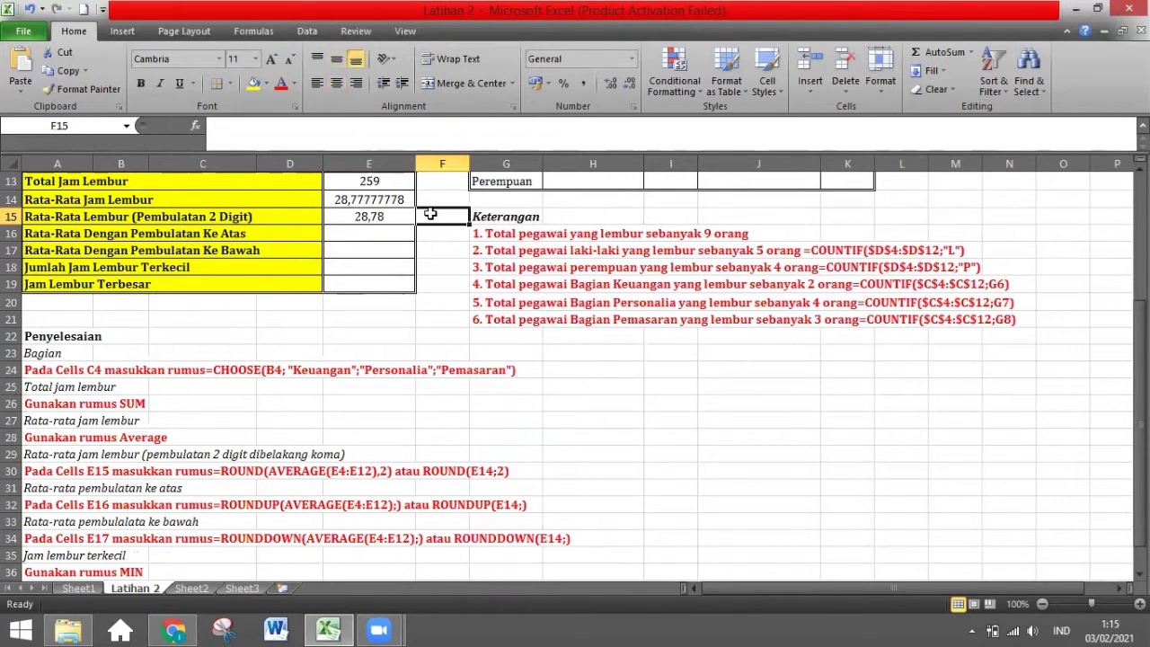
text(=)
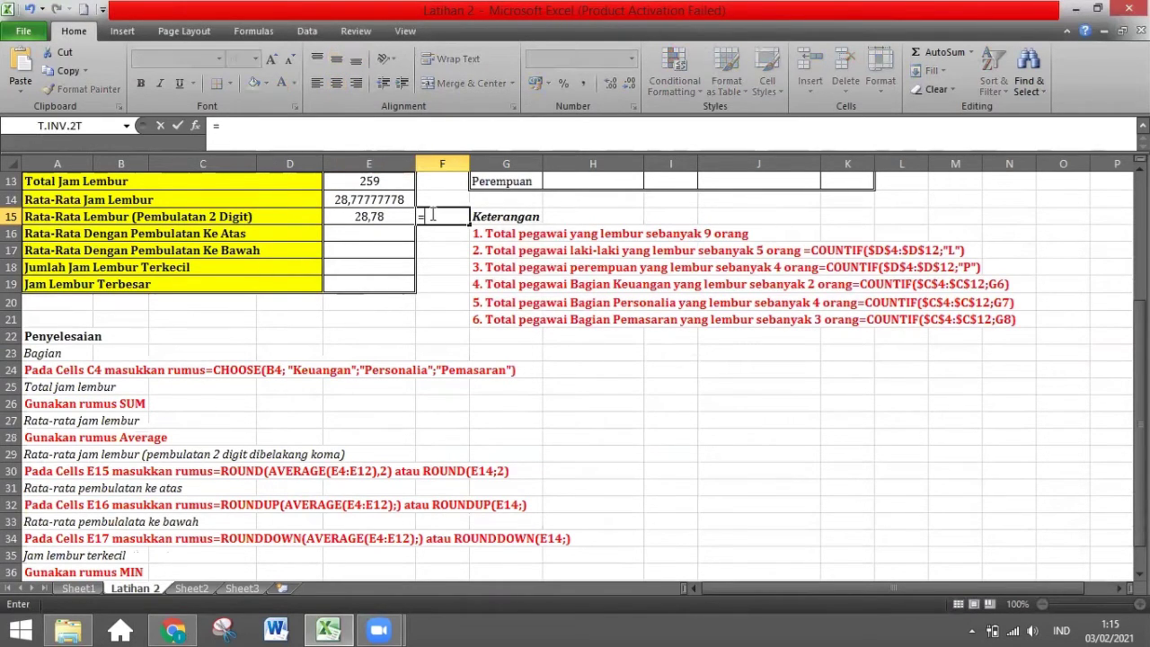
text(ro)
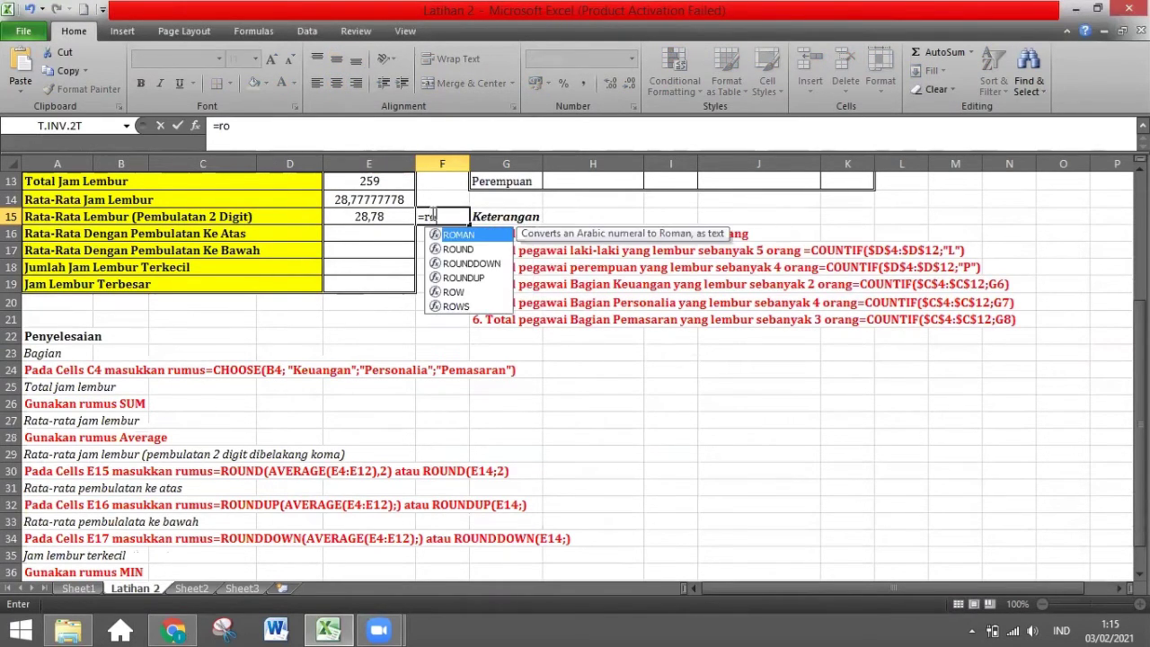
double_click(458, 249)
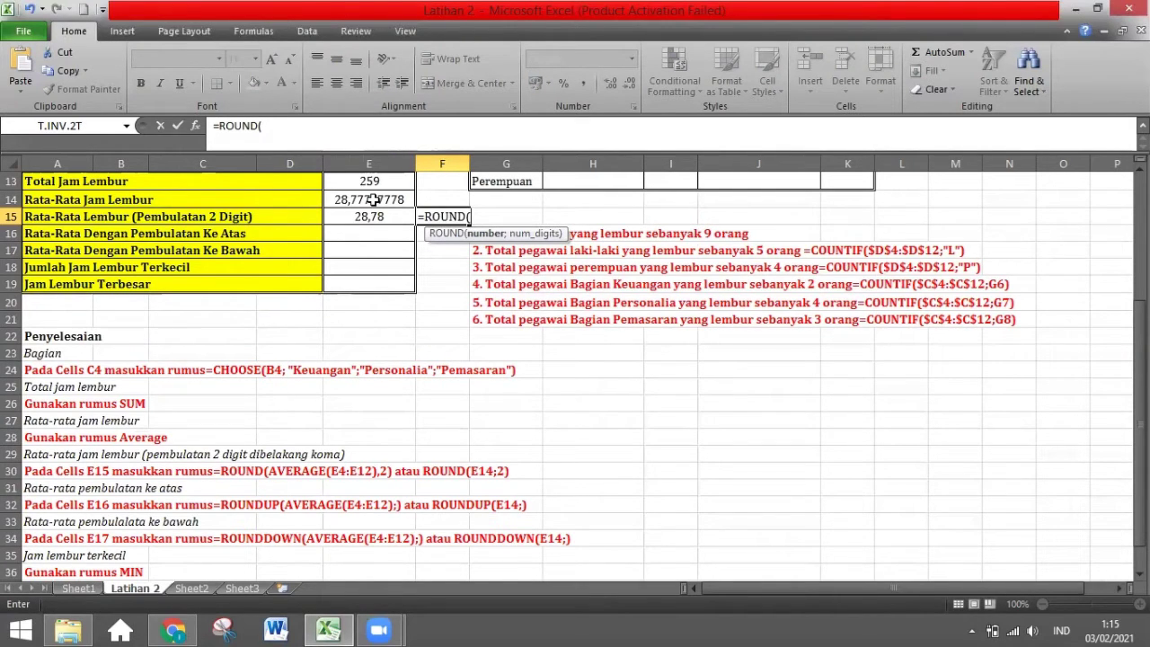
click(372, 200)
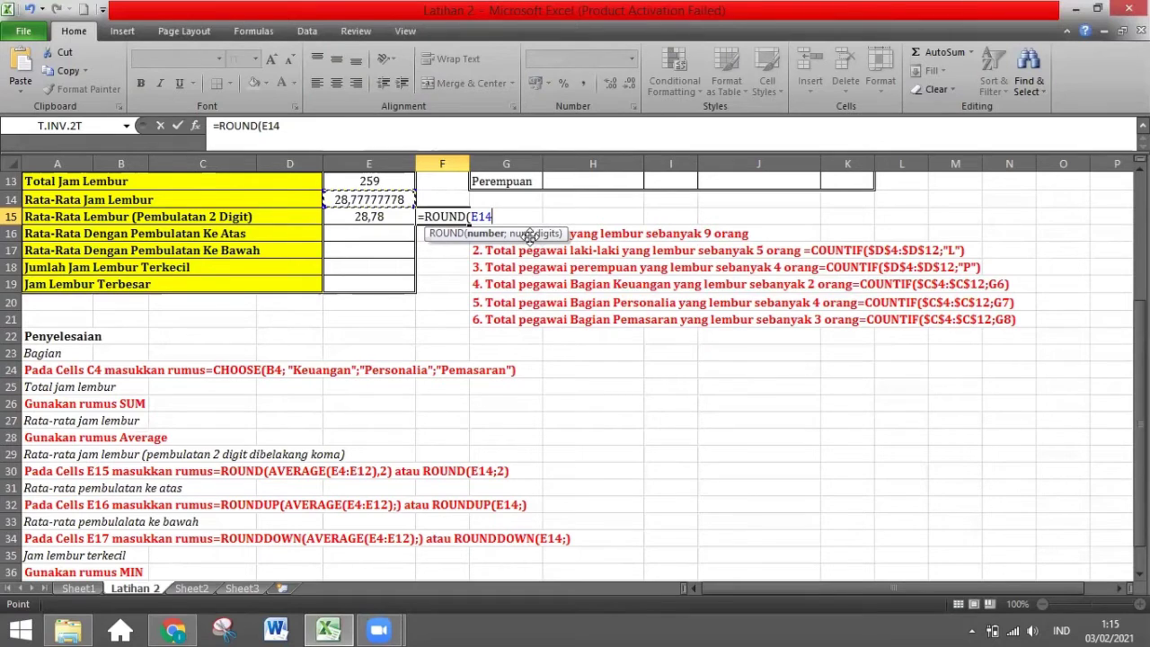
text(;)
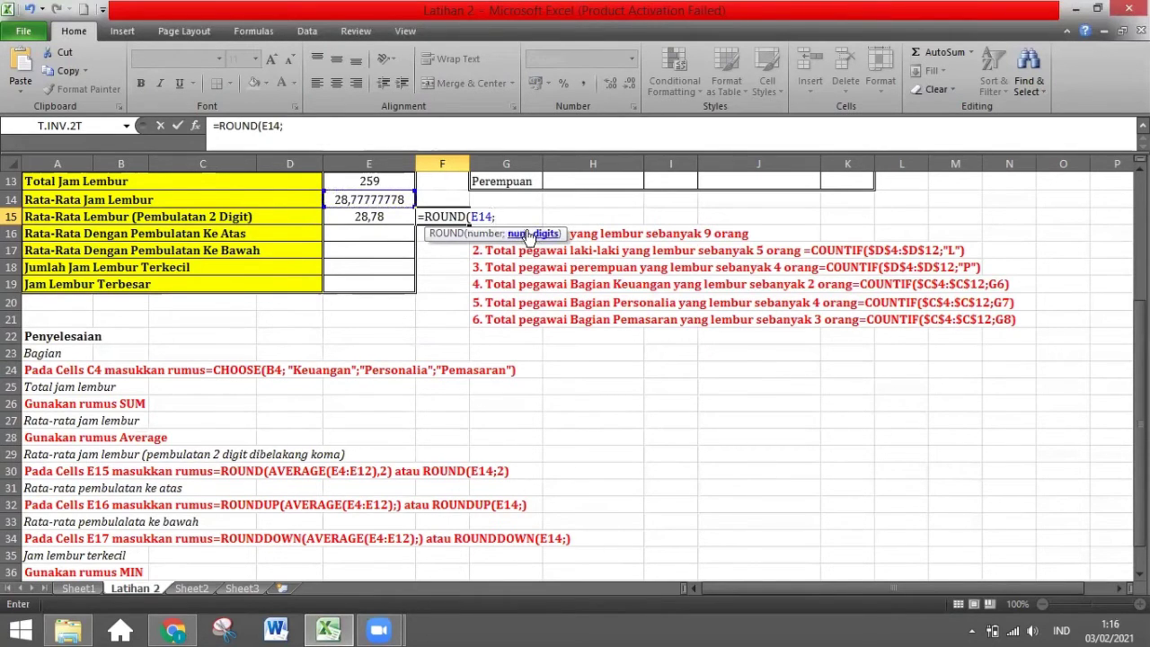
text(2))
key(Return)
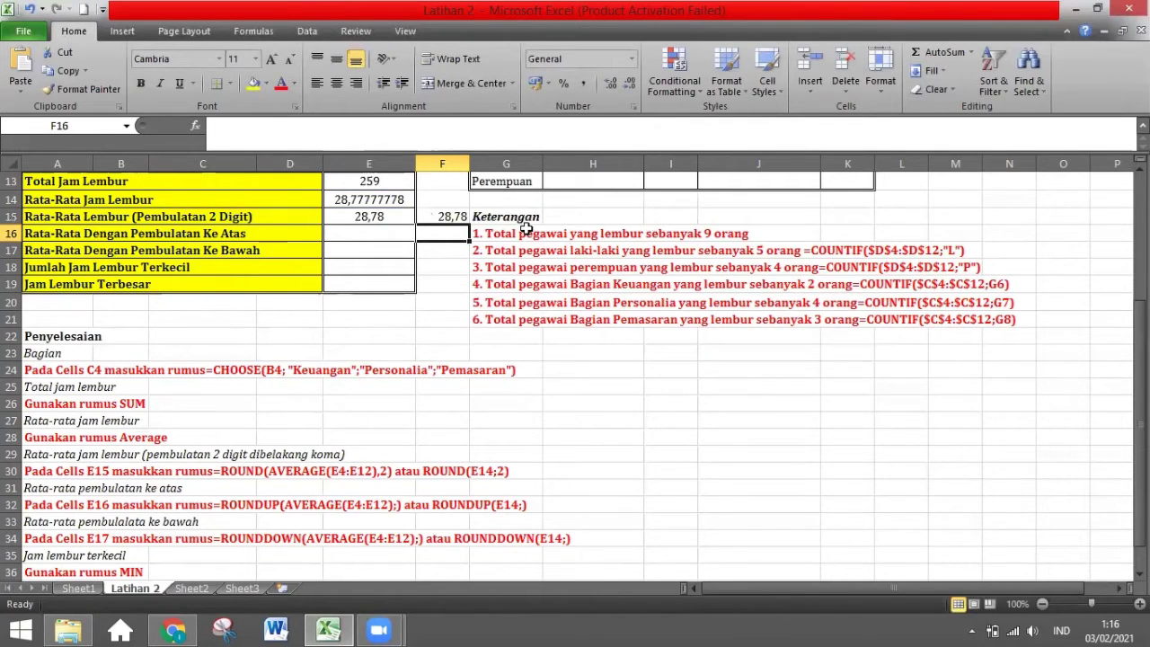
Center the contents of F15 horizontally and align them to the middle of the cell vertically.
click(454, 217)
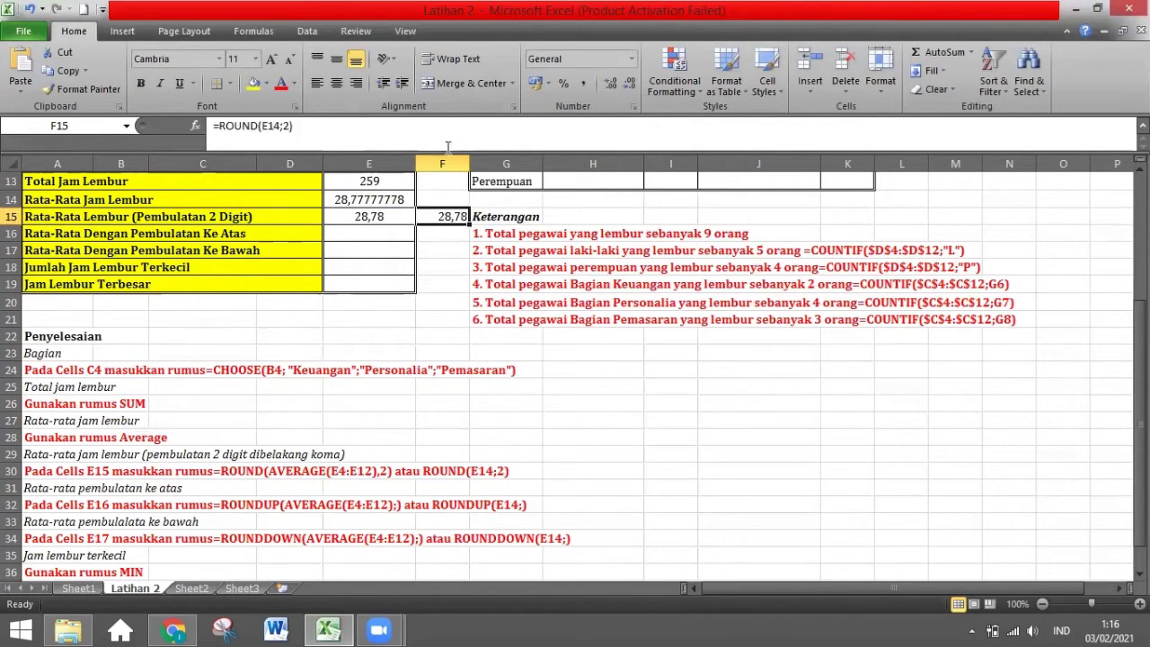
click(339, 83)
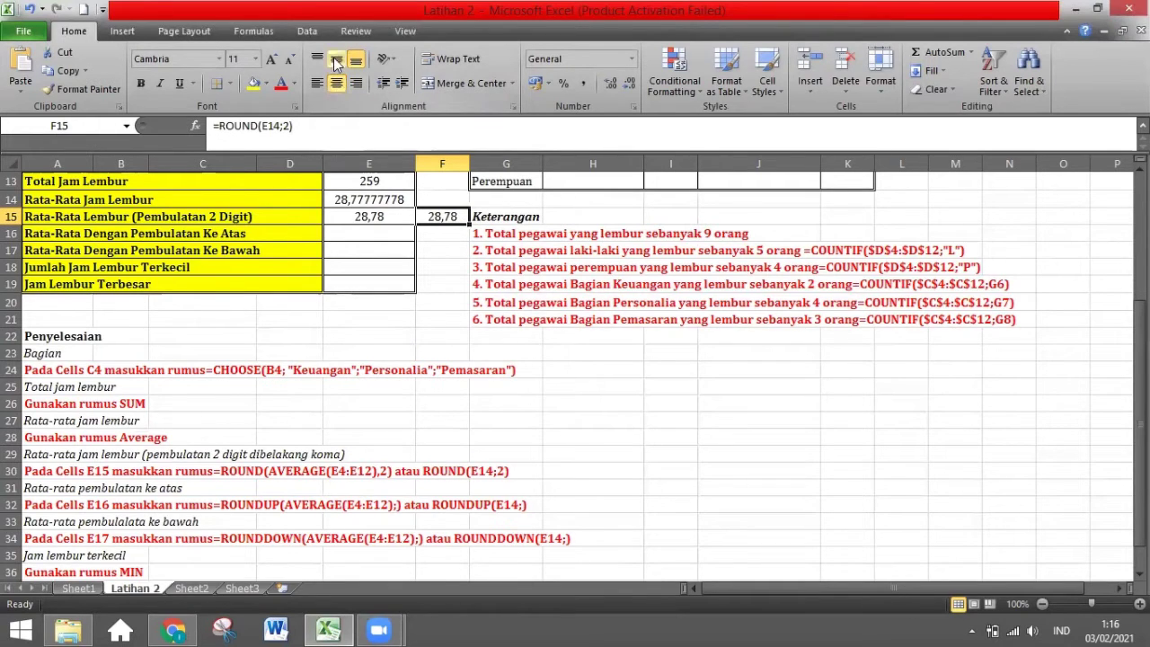
click(336, 59)
Enter =ROUNDUP(AVERAGE(E4:E12);) in E16 for the average overtime rounded up, leaving the number of digits empty.
click(373, 234)
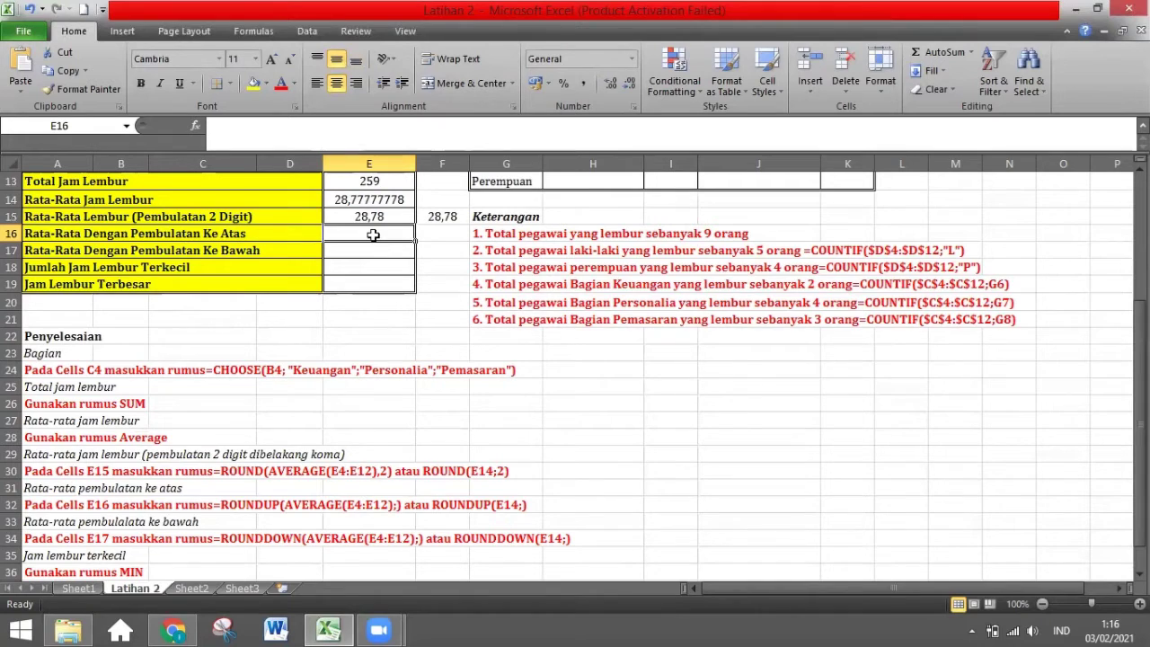
text(=)
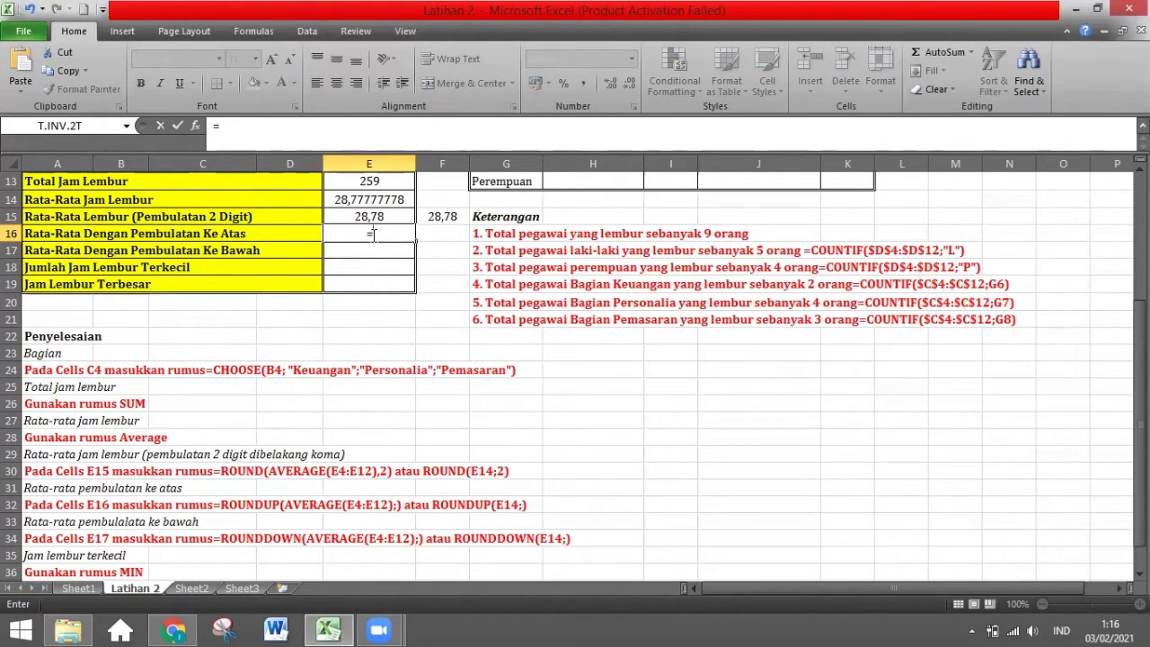
text(ro)
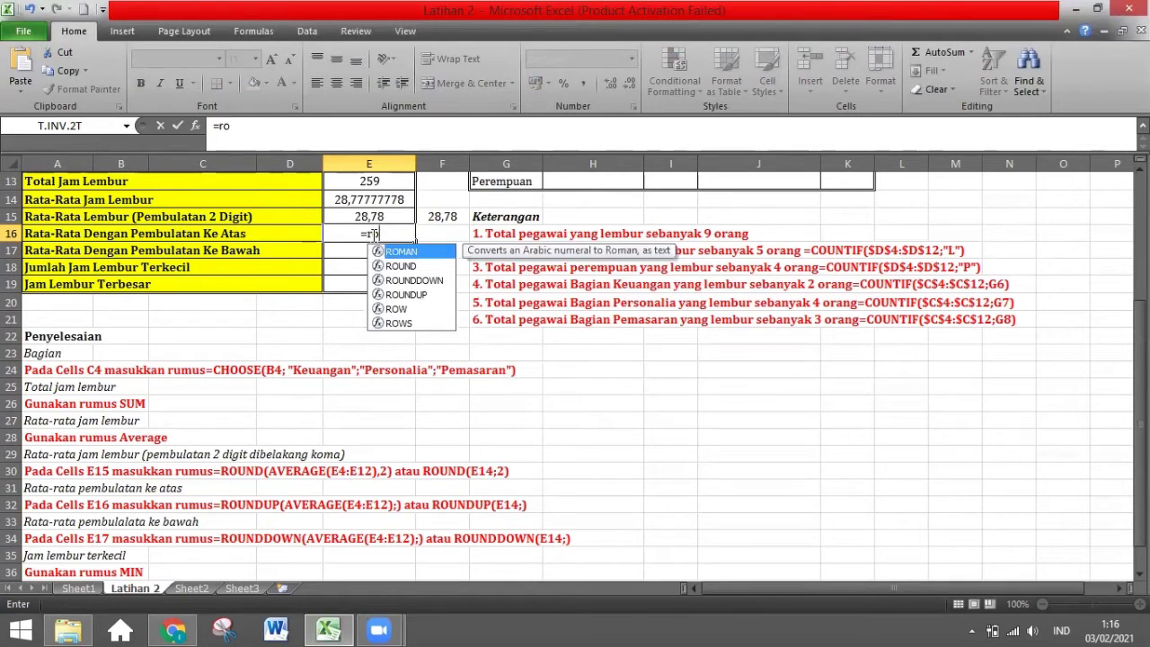
double_click(407, 293)
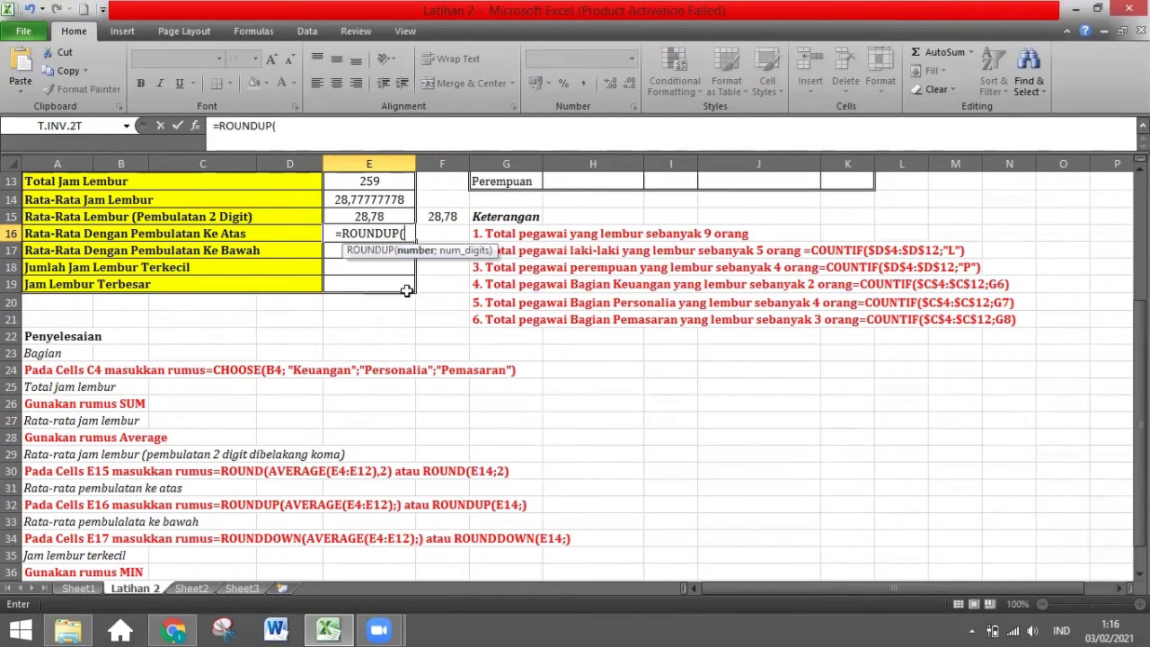
text(a)
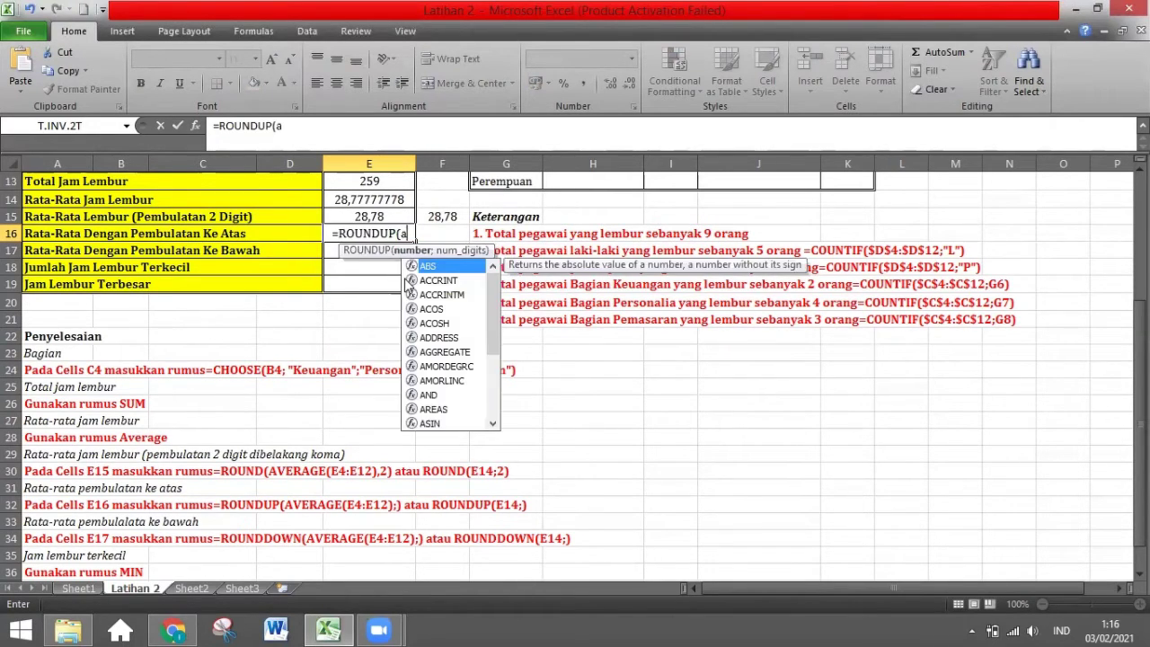
text(vera)
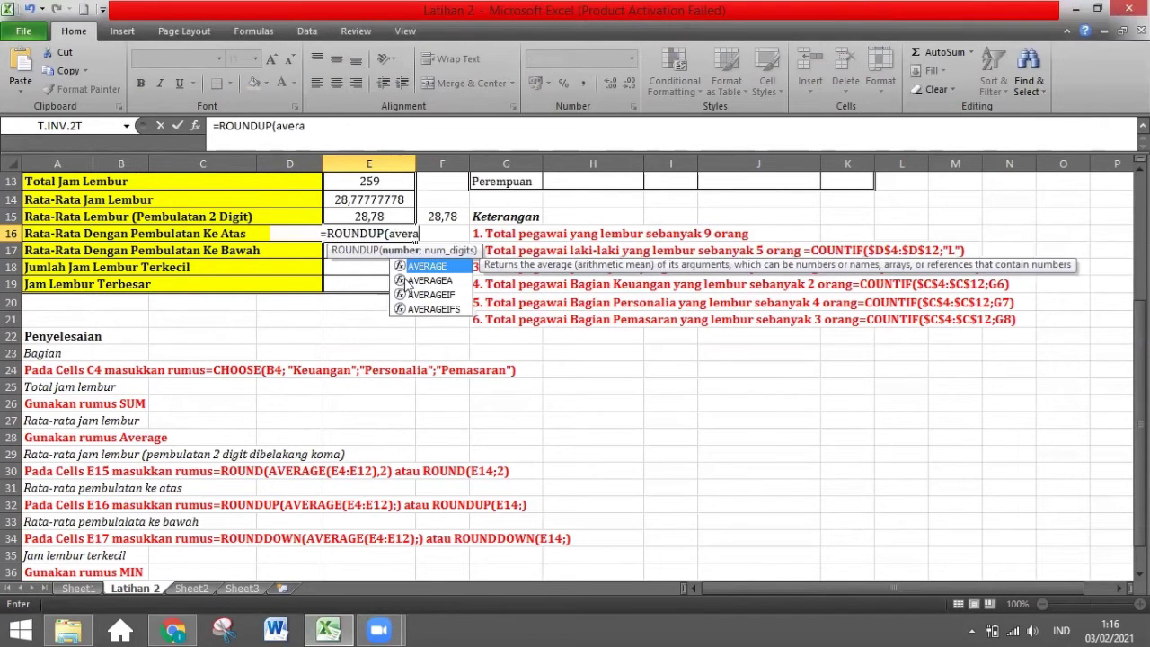
text(ge()
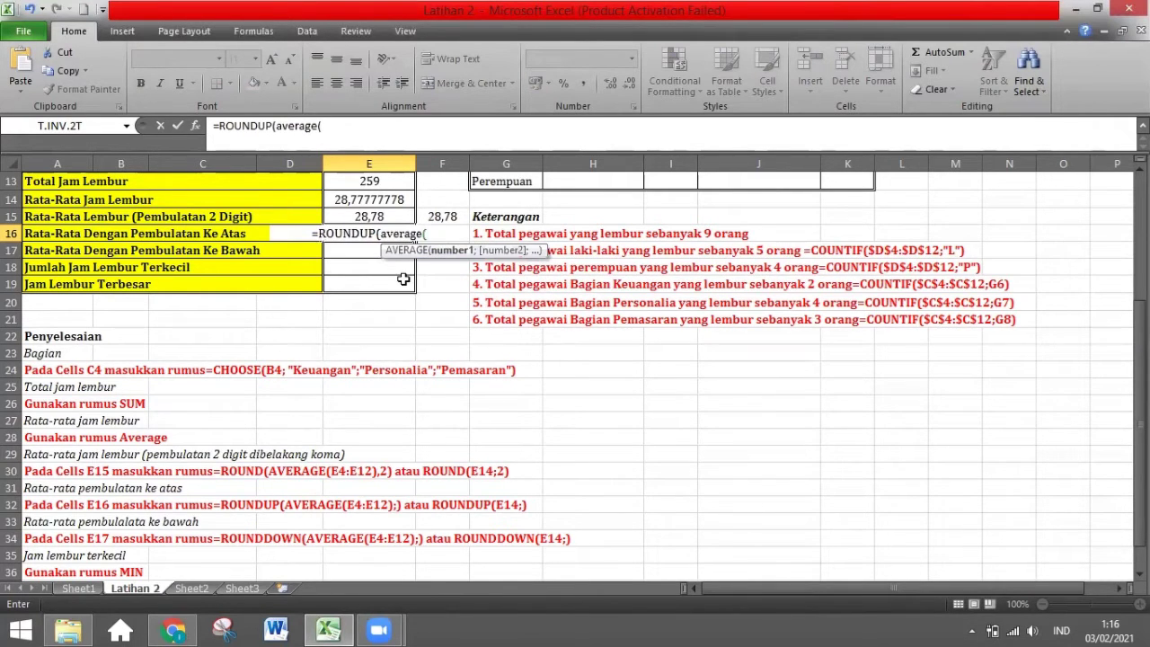
scroll(404, 280, up, 4)
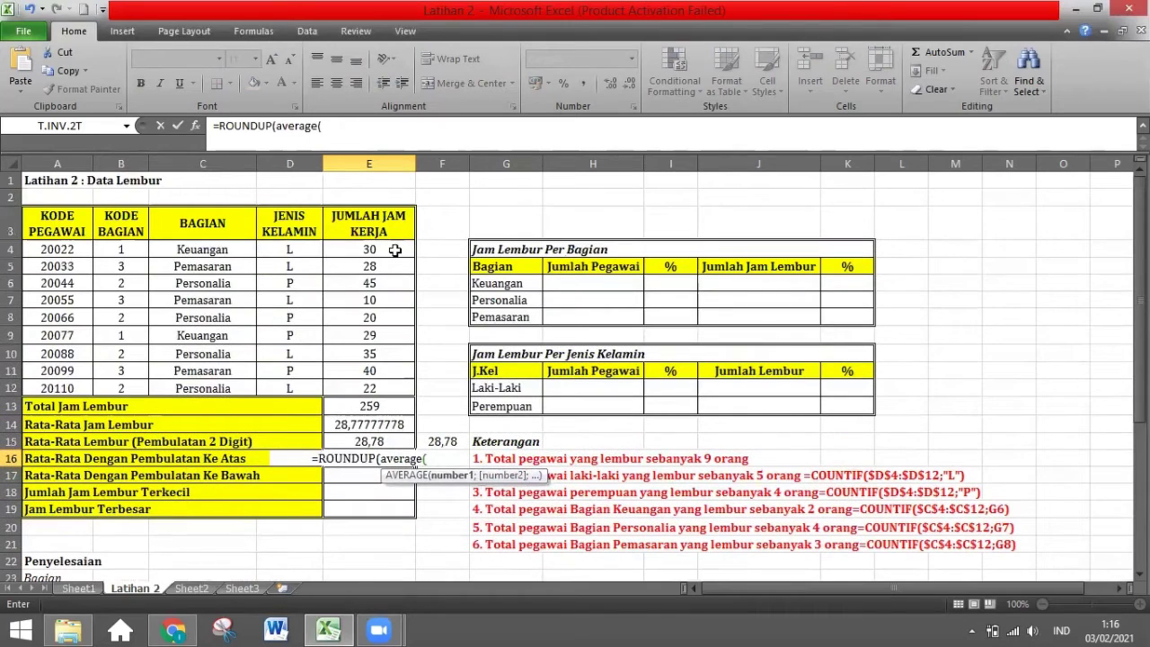
drag(395, 250, 376, 389)
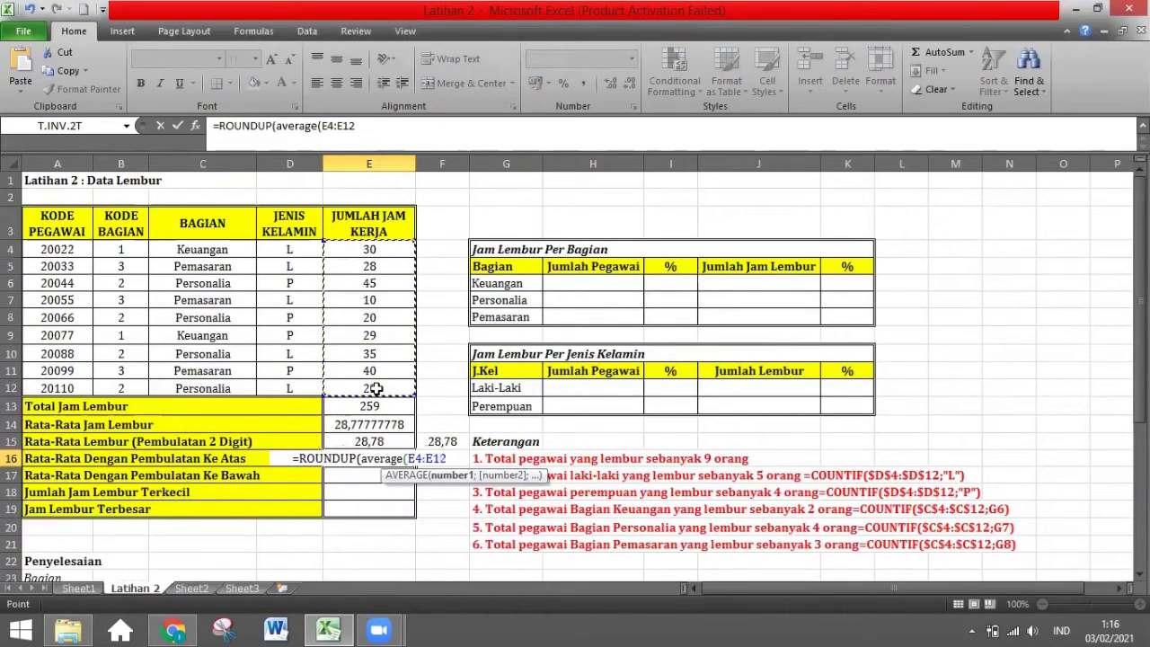
text())
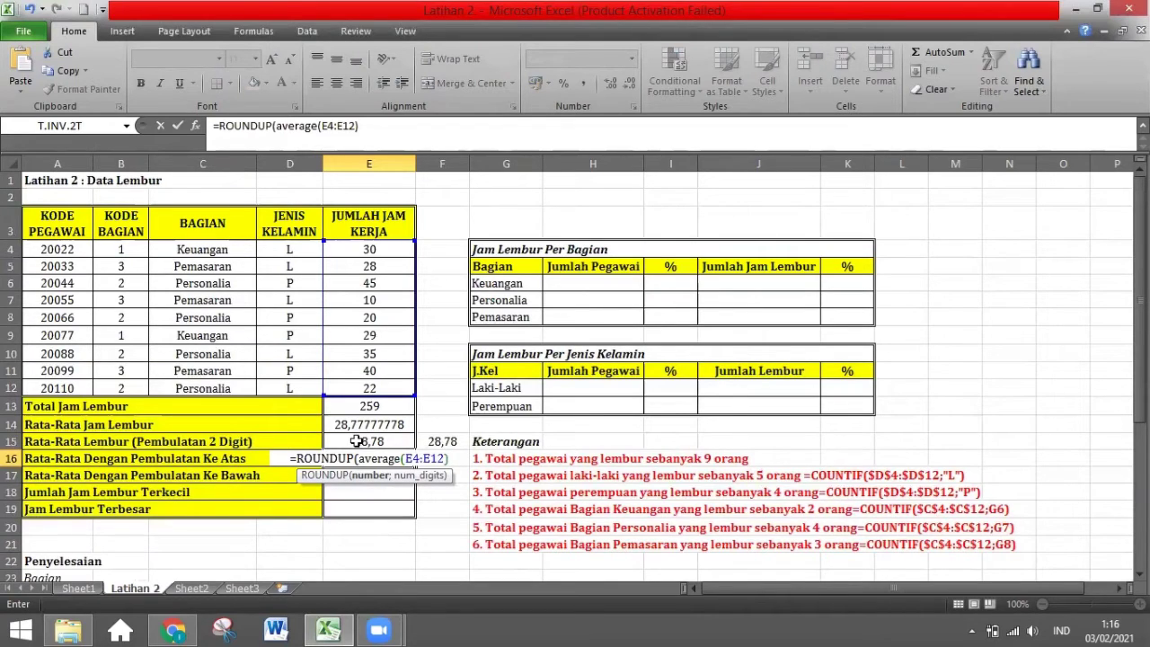
text(;)
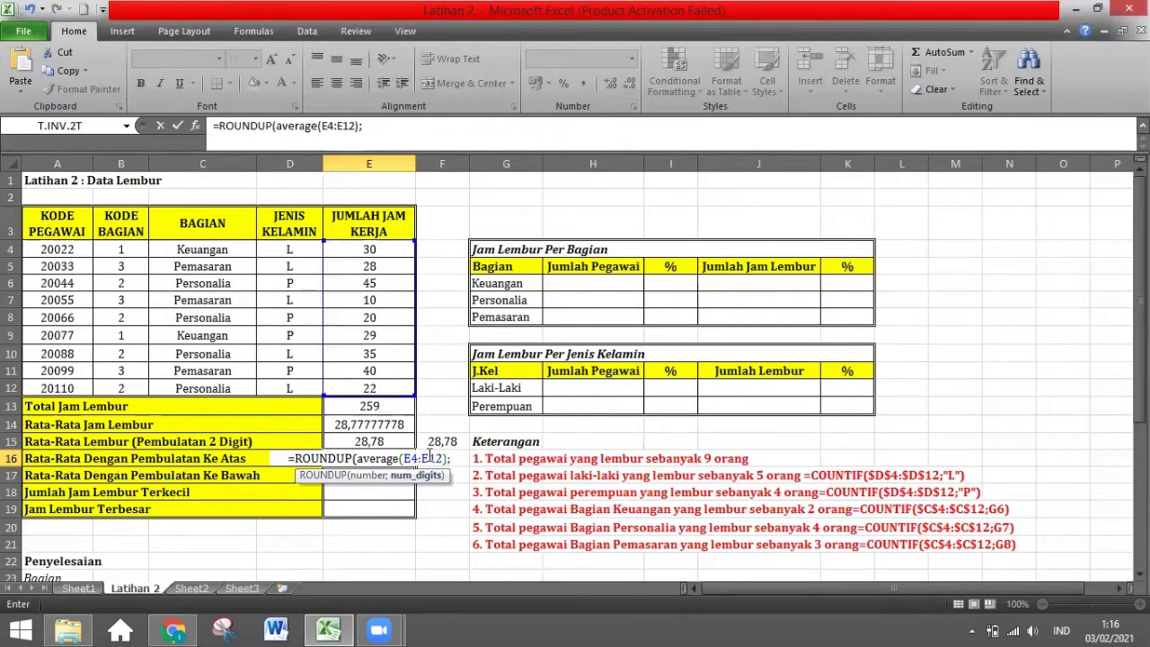
key(Return)
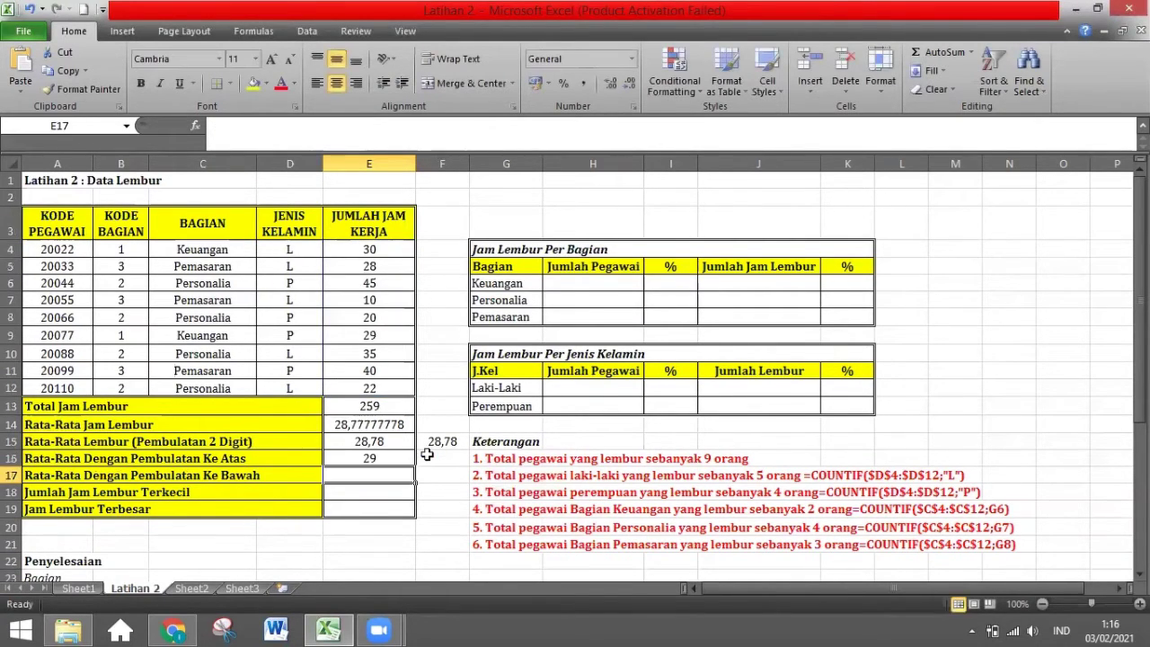
click(382, 459)
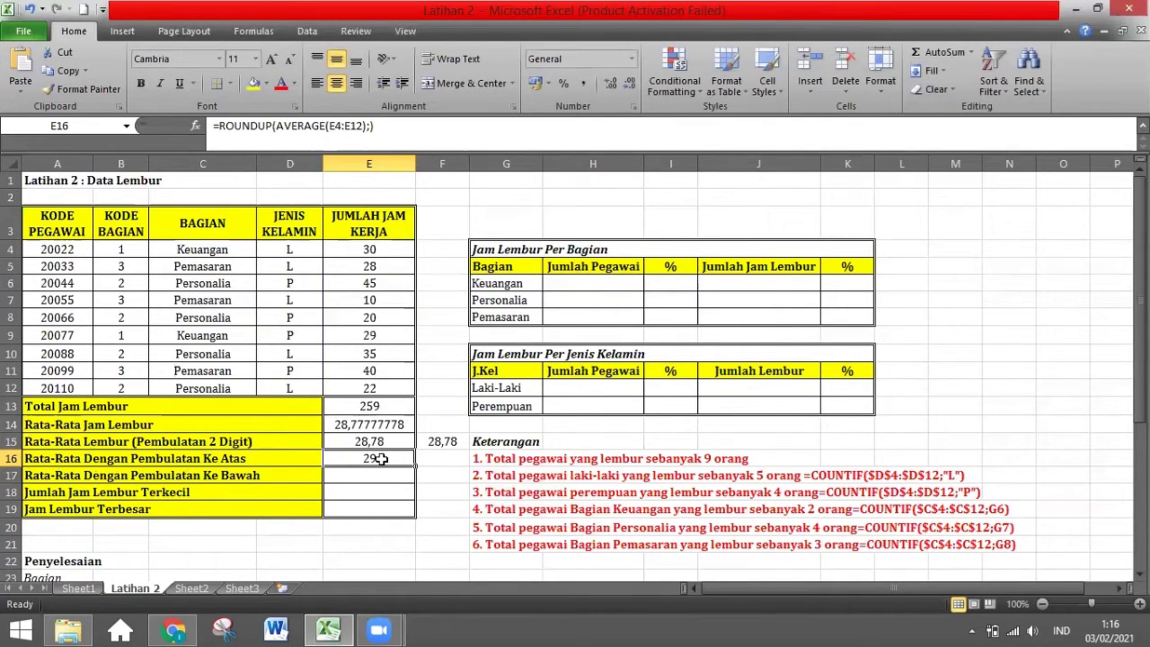
Start an alternative round-up formula in F16 with the ROUNDUP function.
click(439, 459)
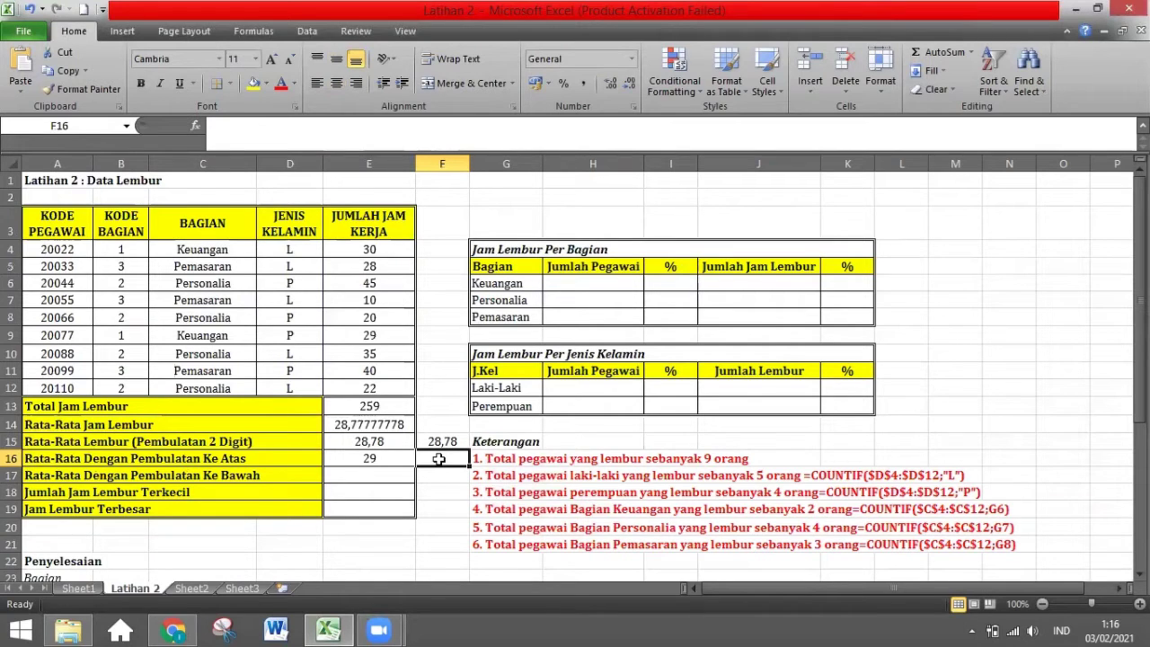
text(=)
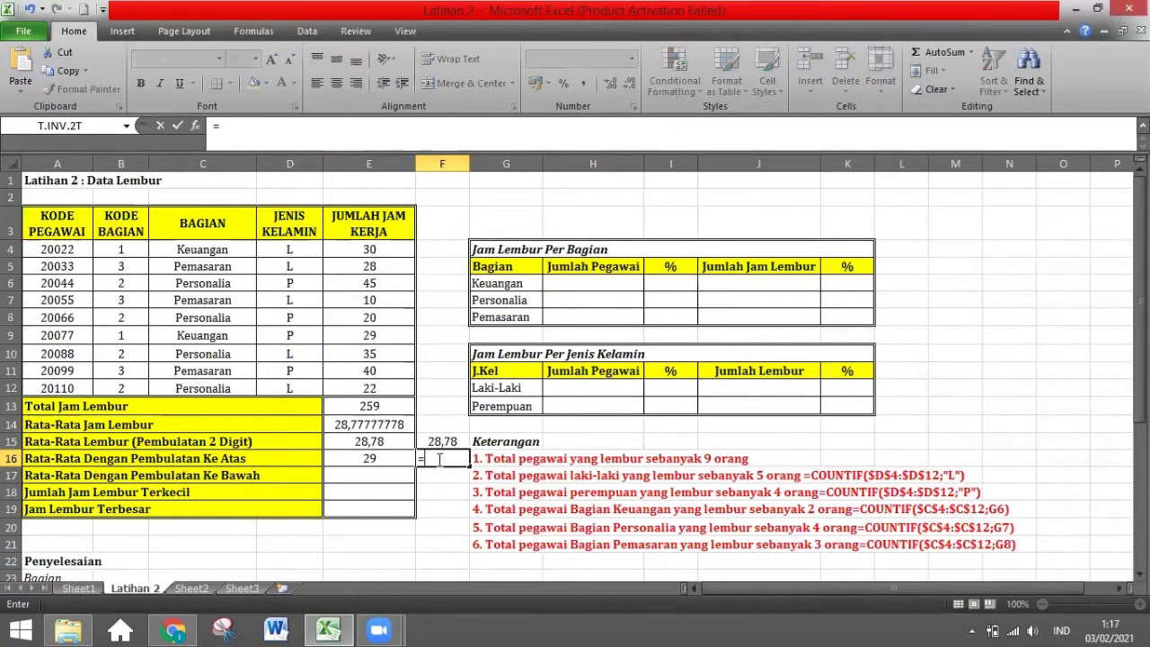
text(ro)
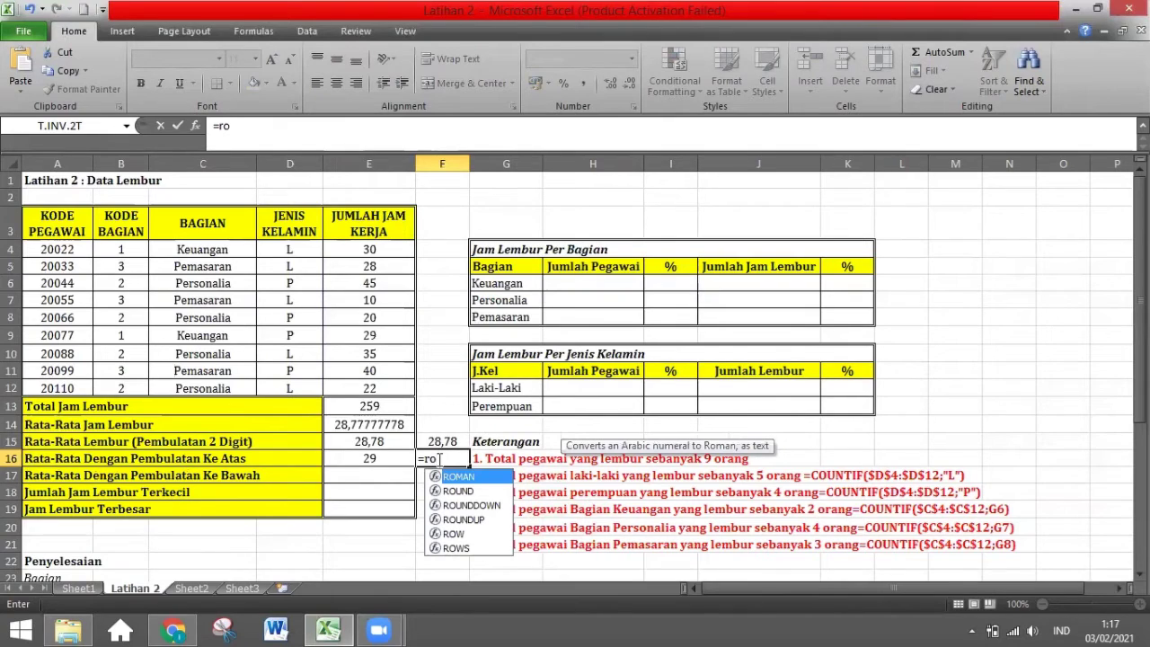
double_click(467, 519)
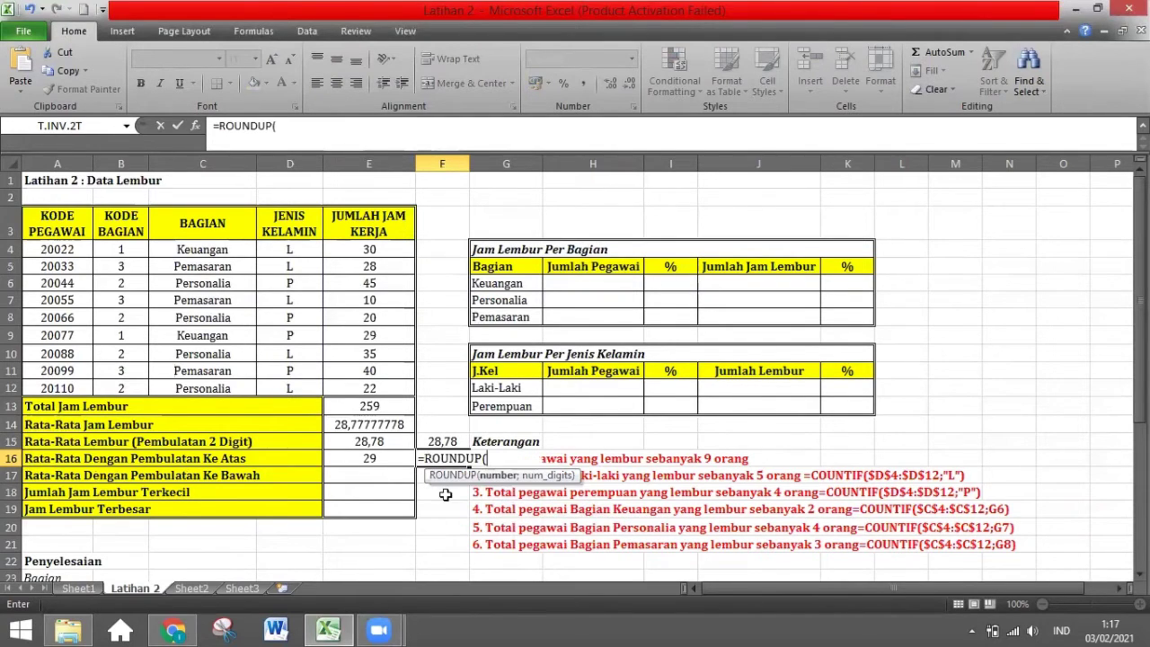
click(385, 441)
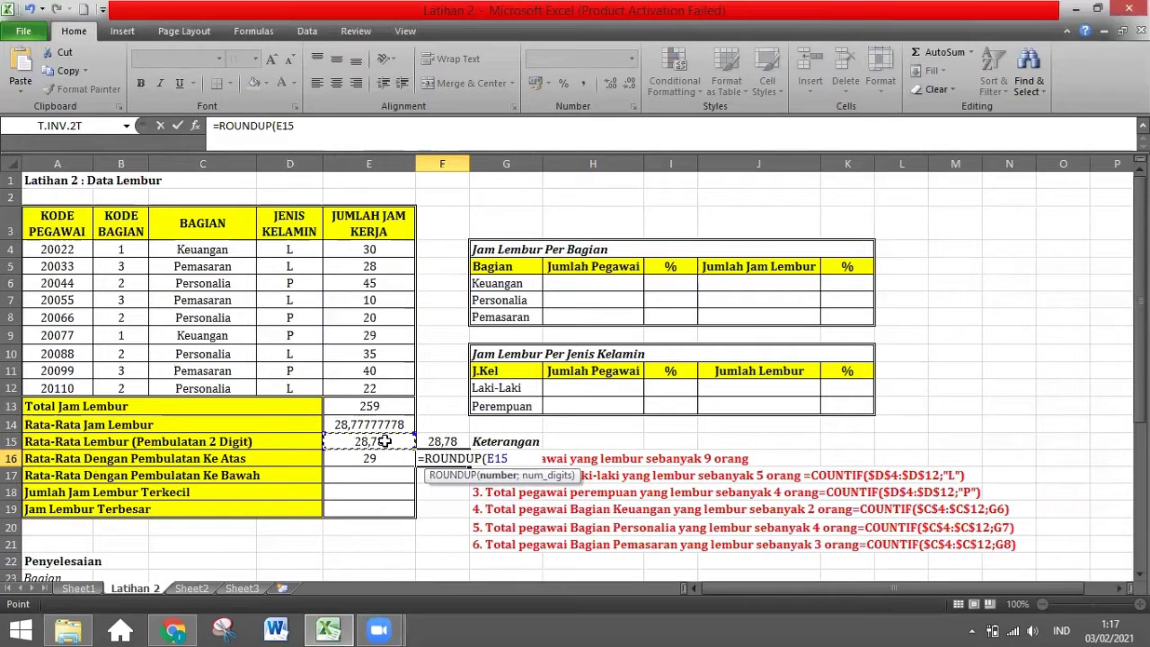
key(BackSpace)
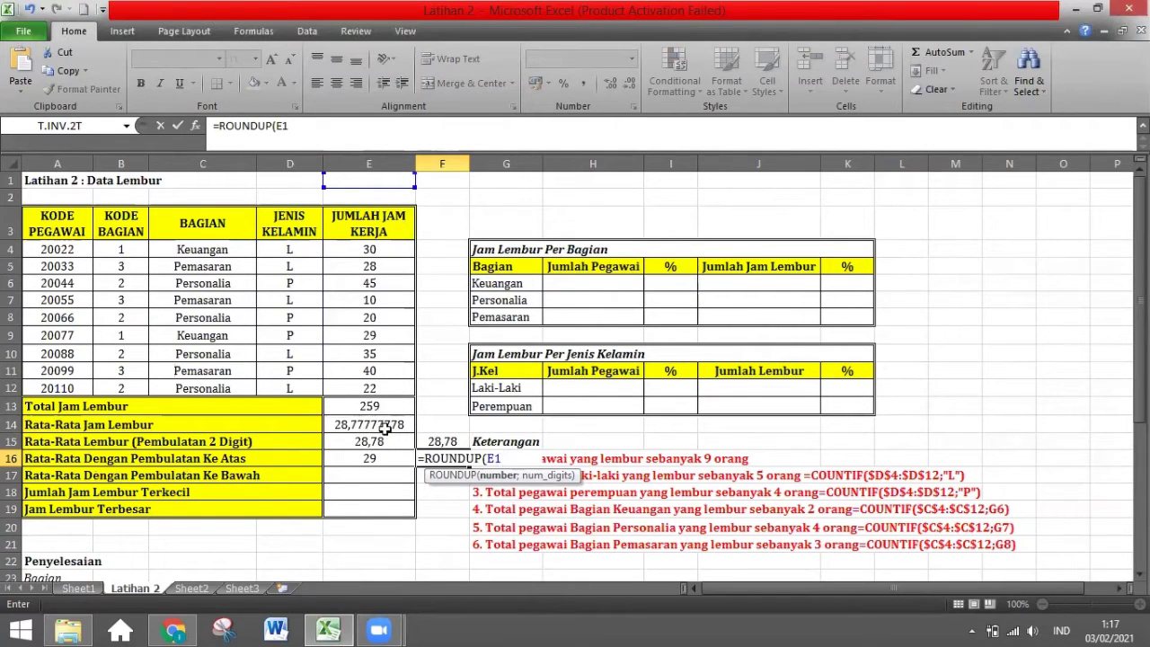
key(Return)
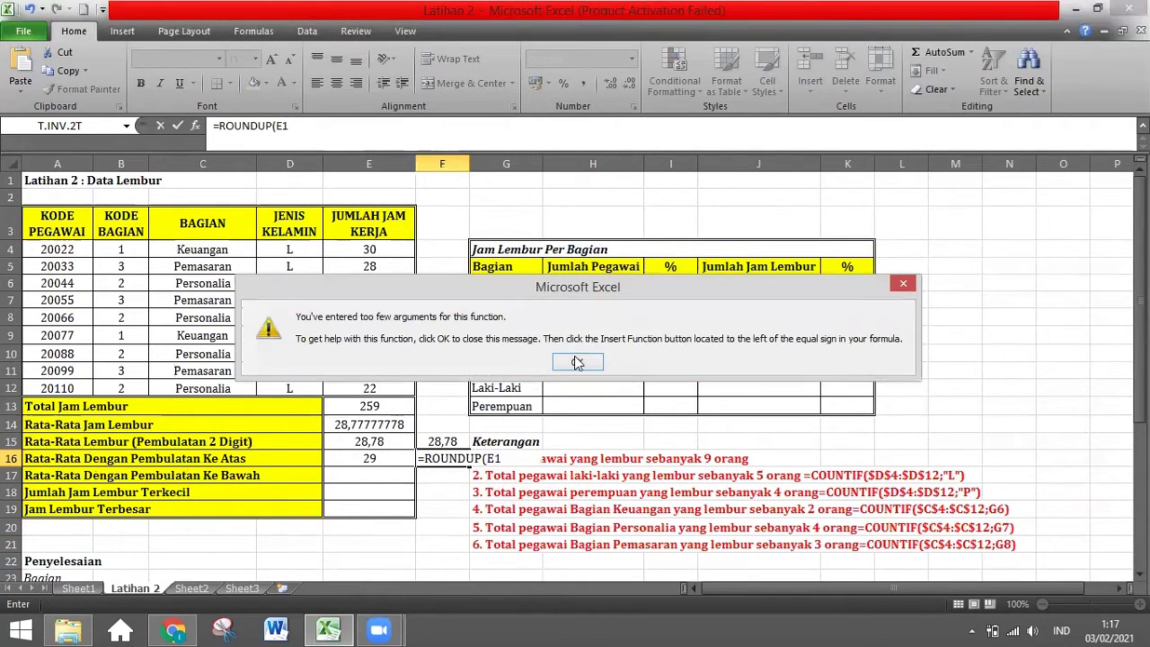
click(577, 362)
key(BackSpace)
key(BackSpace)
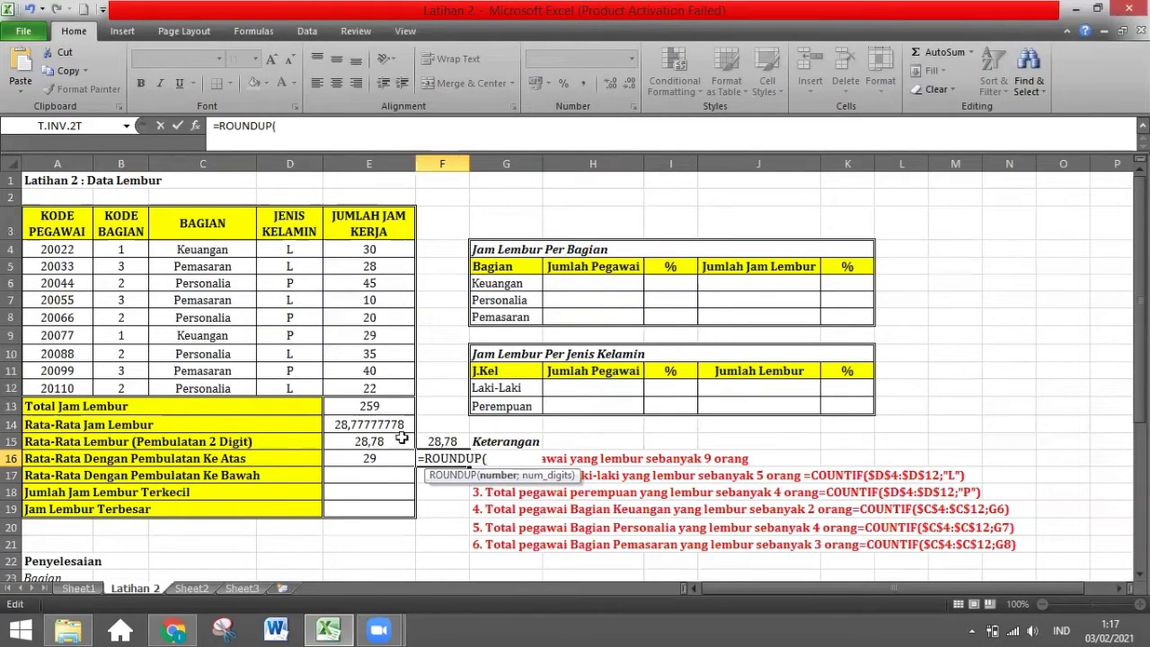
Complete the F16 formula as =ROUNDUP(E14;) with an empty number of digits, and center F15:F19 horizontally.
click(368, 424)
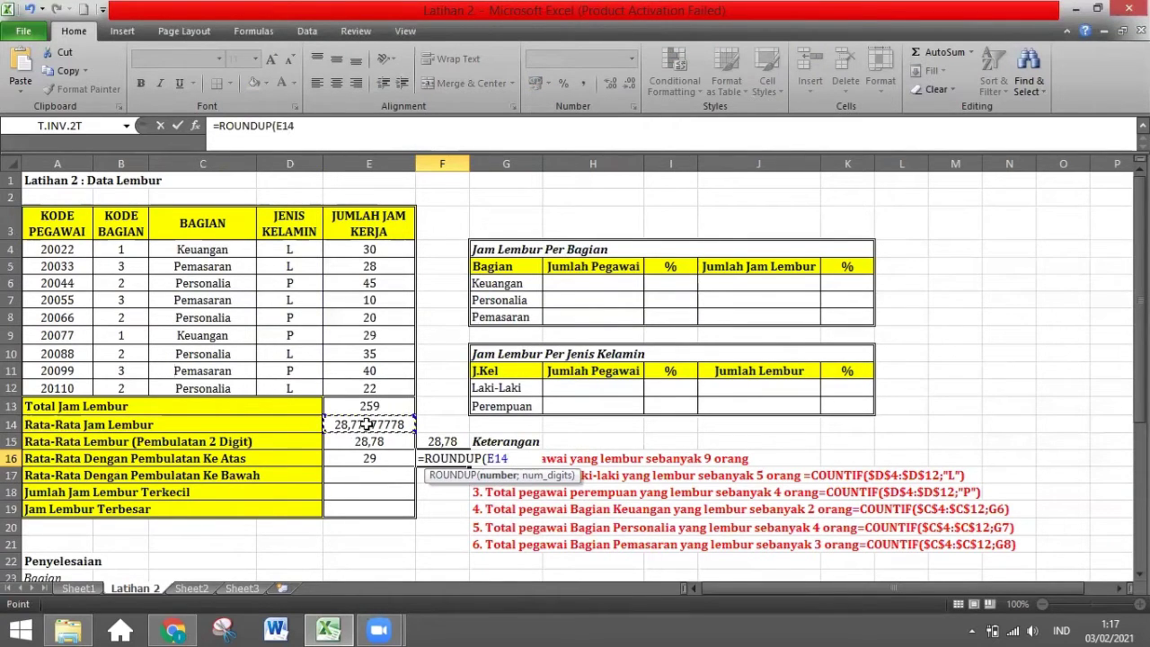
text(;)
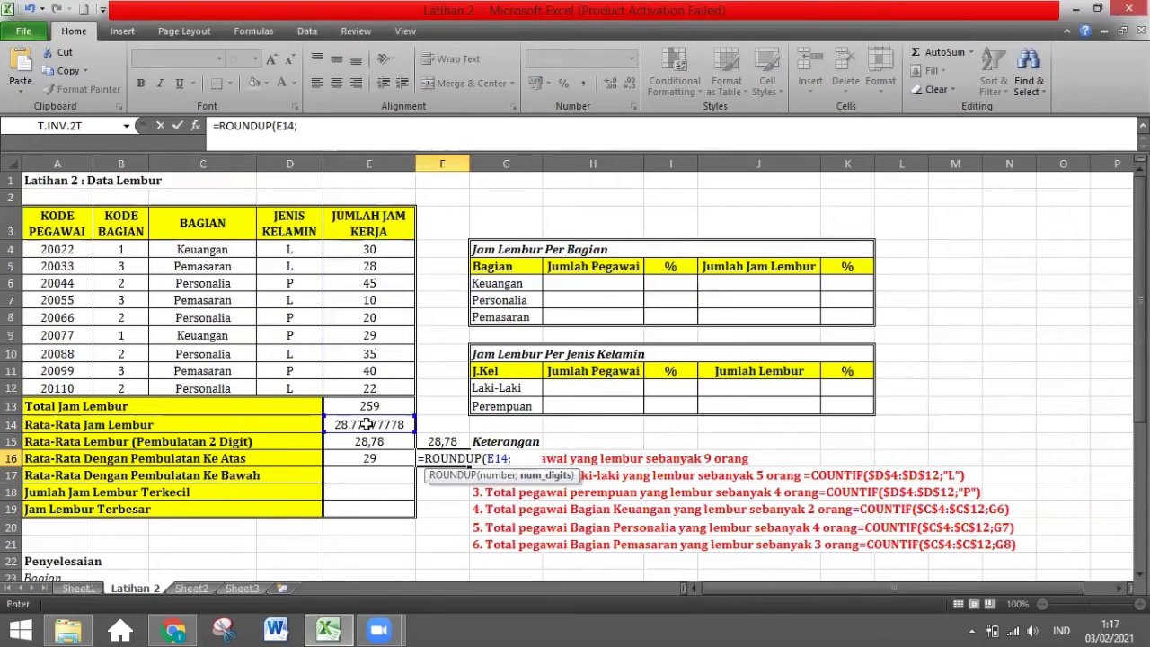
text())
key(Return)
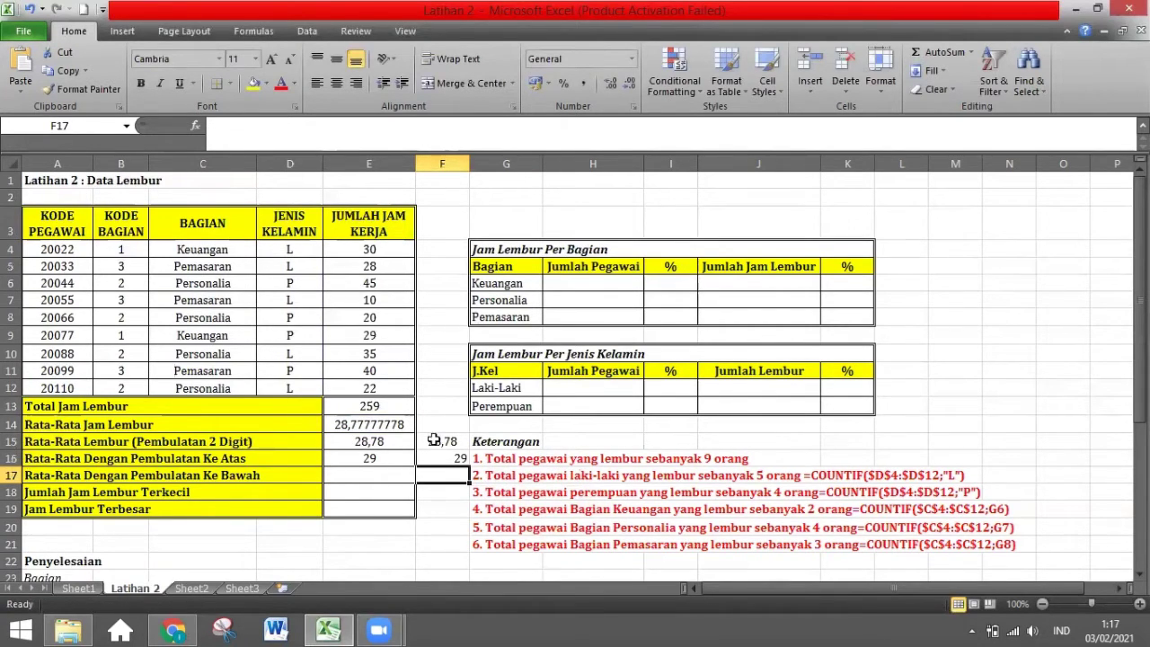
drag(433, 441, 441, 507)
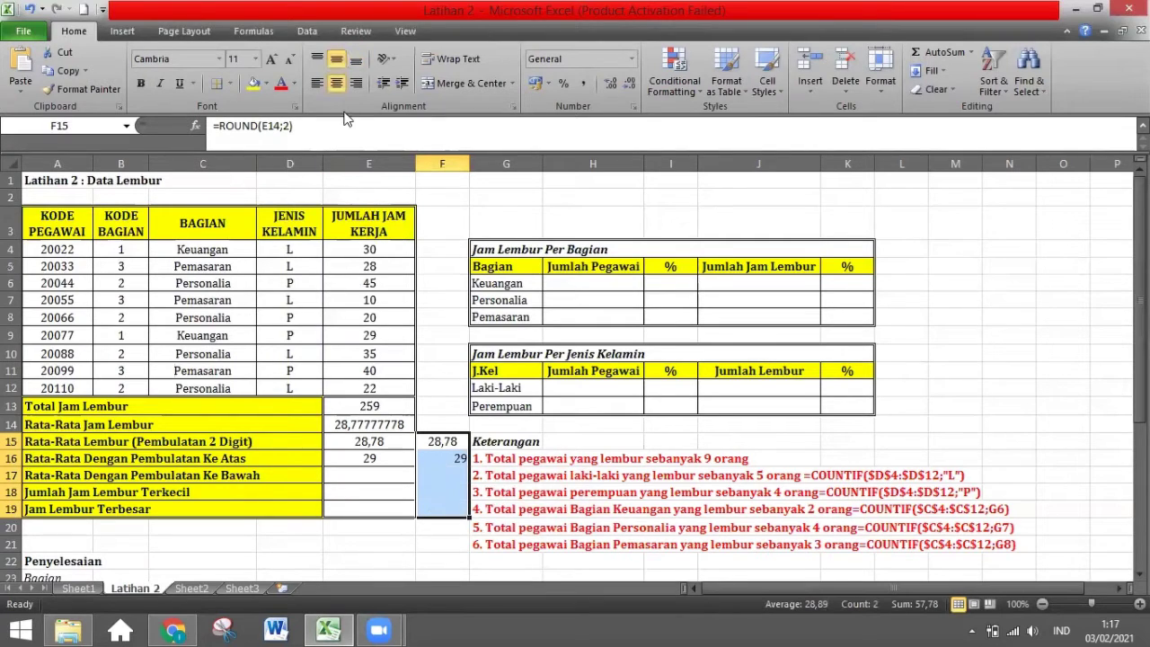
click(336, 85)
Enter =ROUNDDOWN(AVERAGE(E4:E12);) in E17 for the average overtime rounded down, leaving the number of digits empty.
click(371, 475)
text(=)
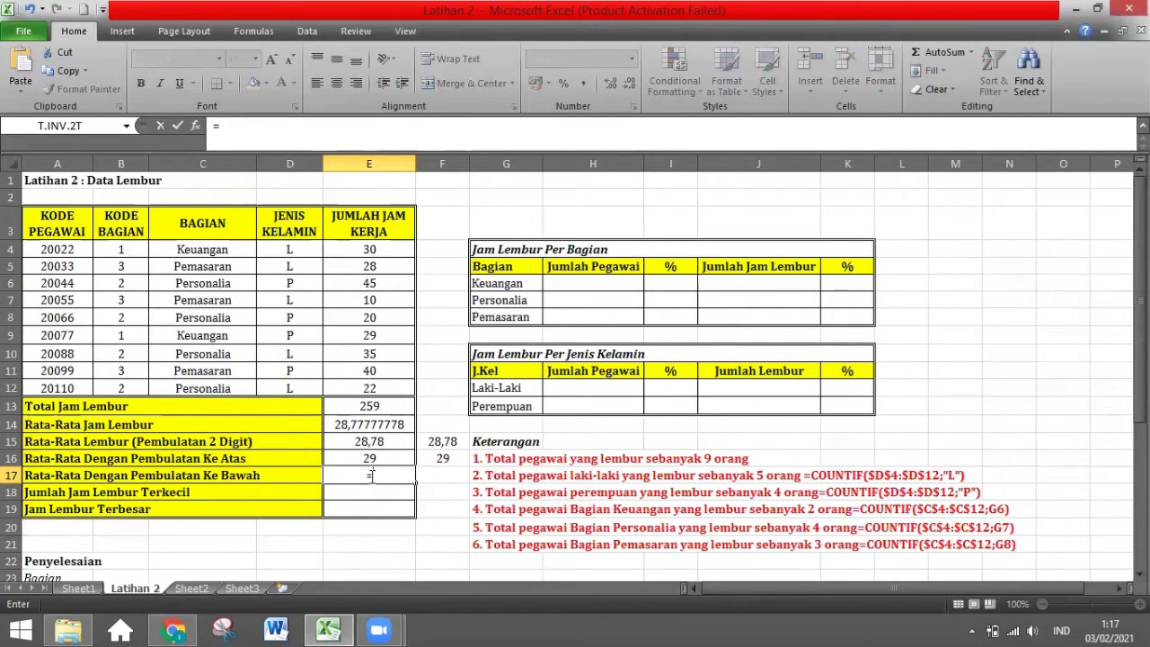
text(ro)
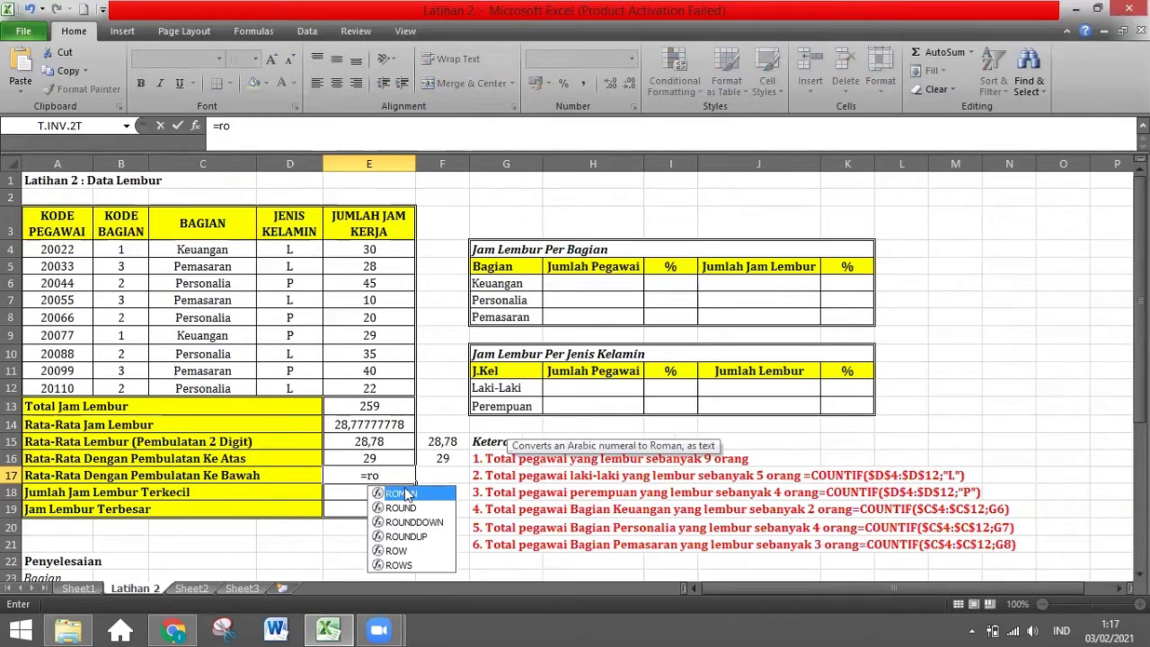
double_click(427, 521)
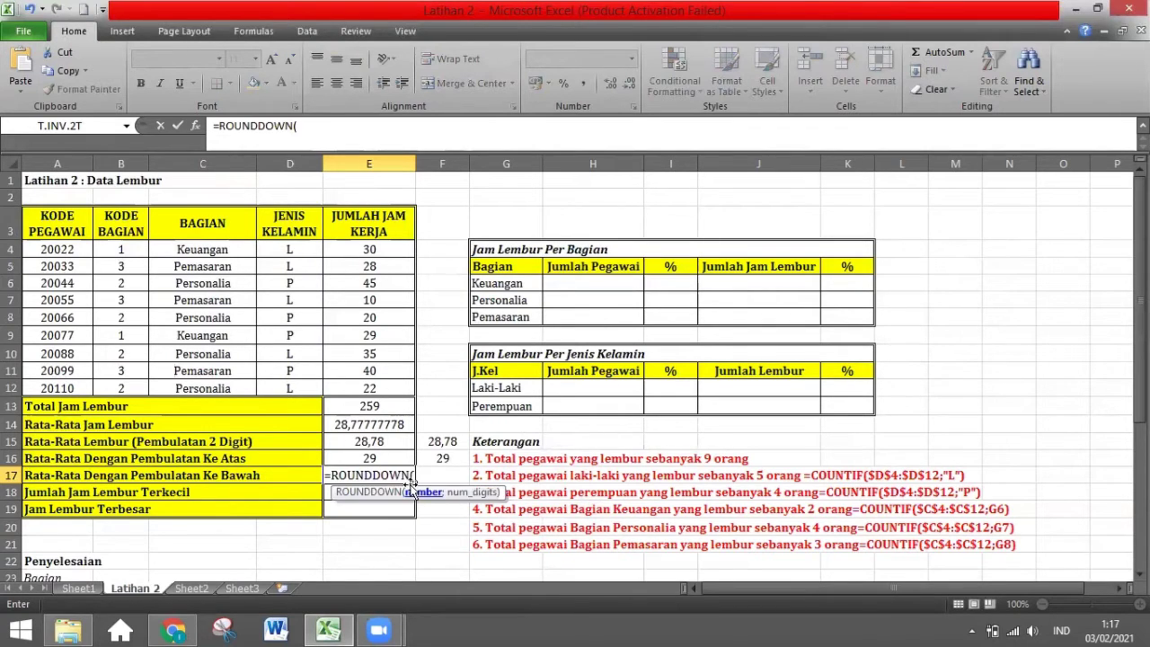
text(a)
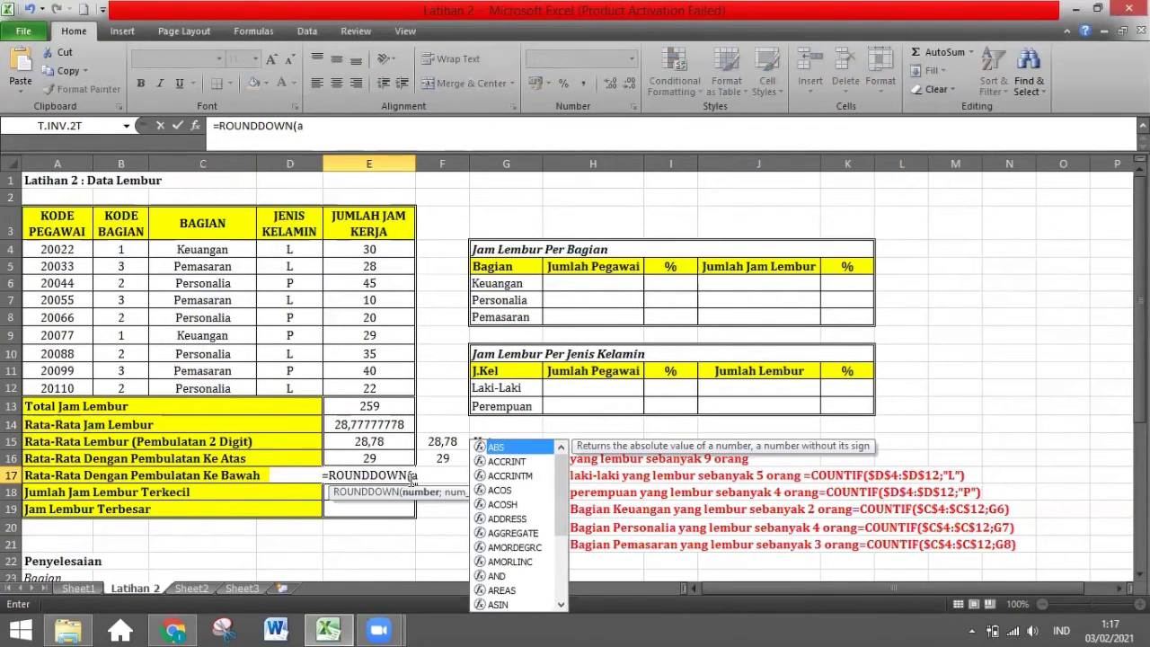
text(verag)
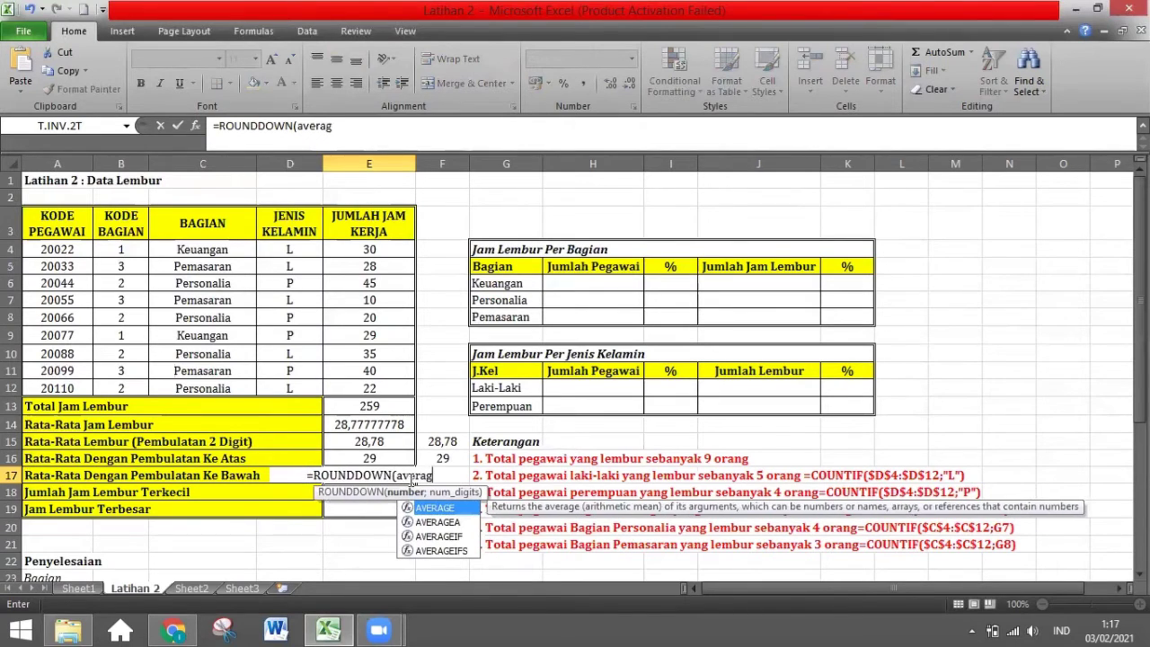
text(e()
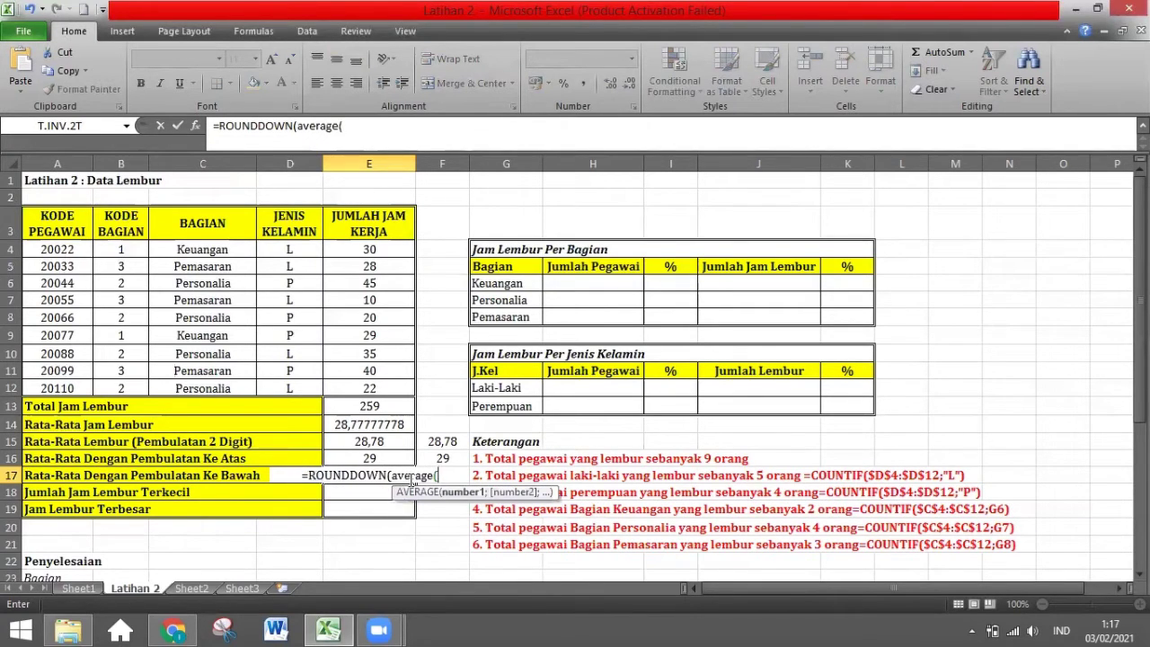
drag(359, 249, 366, 386)
text())
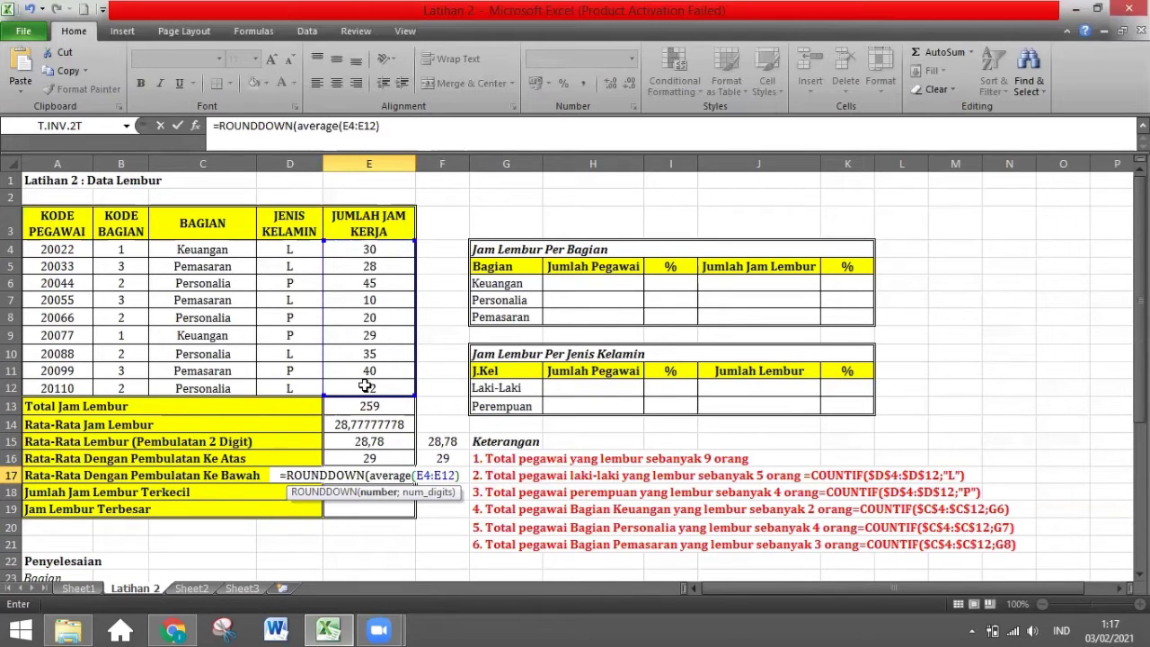
text(;)
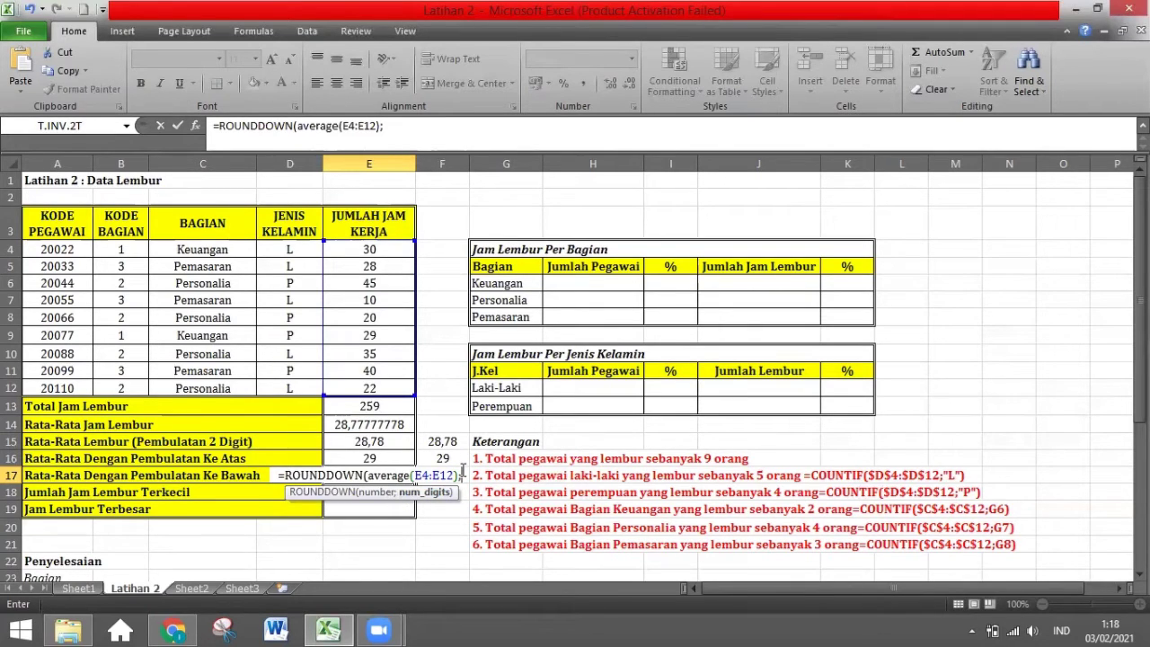
text())
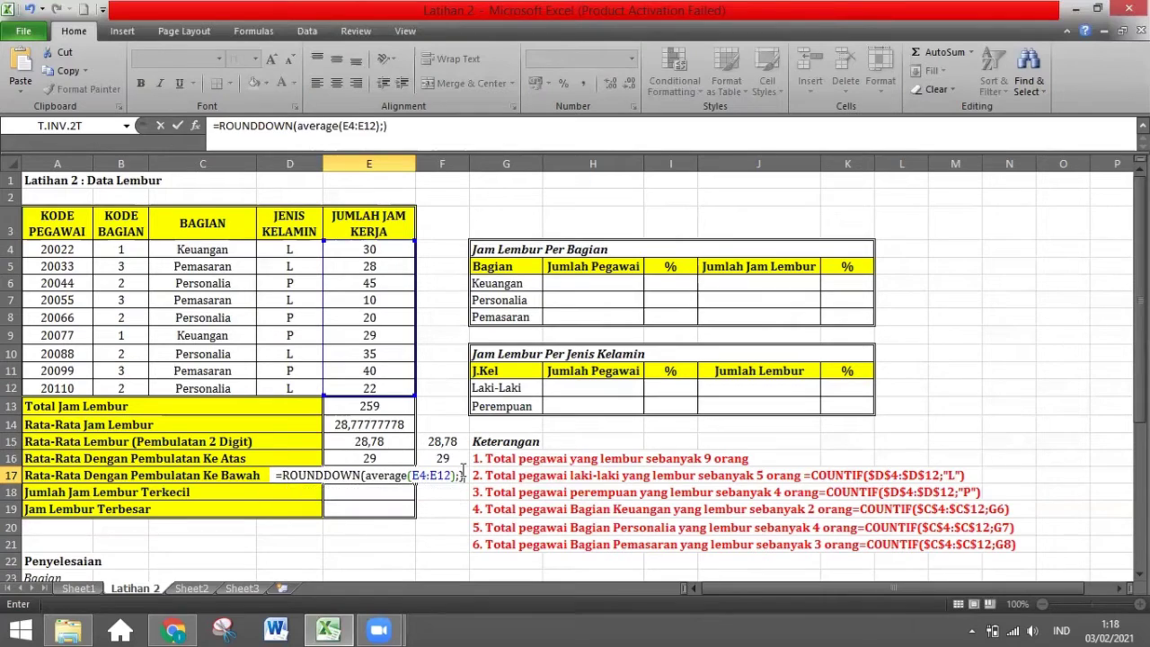
key(Return)
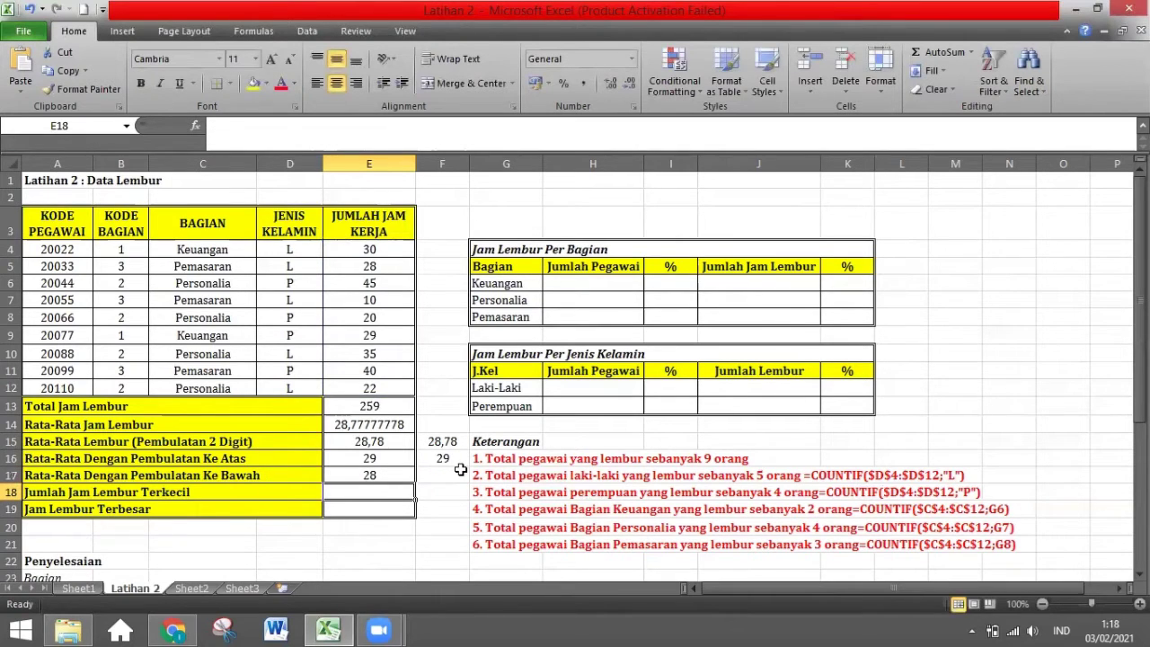
Enter =ROUNDDOWN(E14;) in F17 as the alternative round-down formula, leaving the number of digits empty.
click(460, 469)
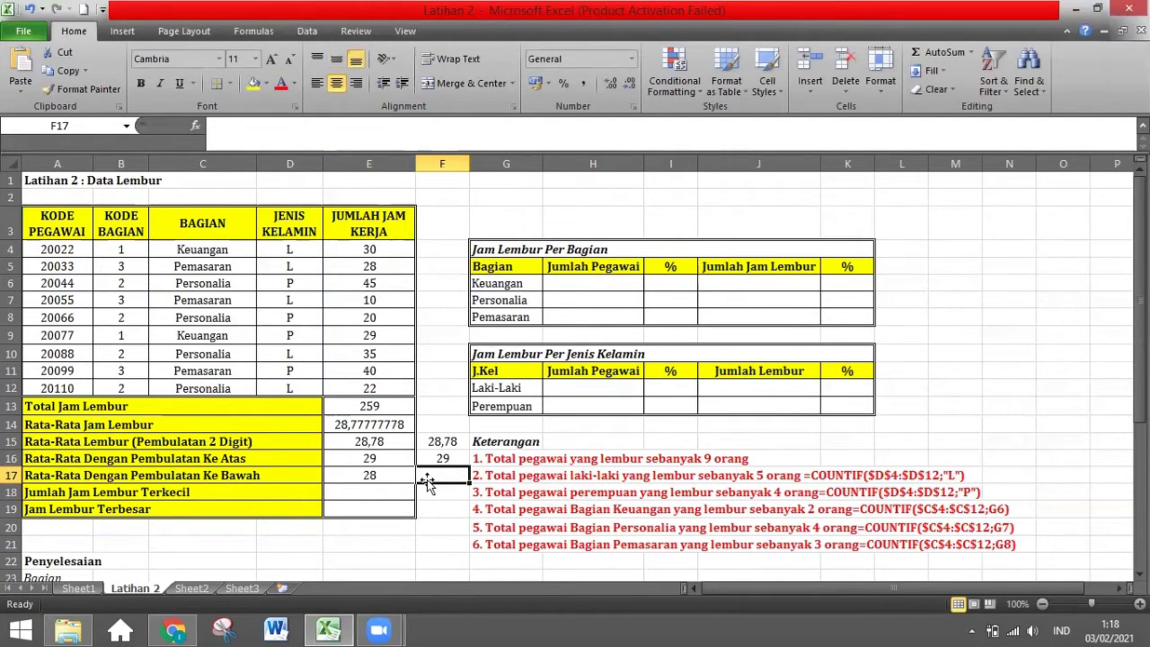
text(=)
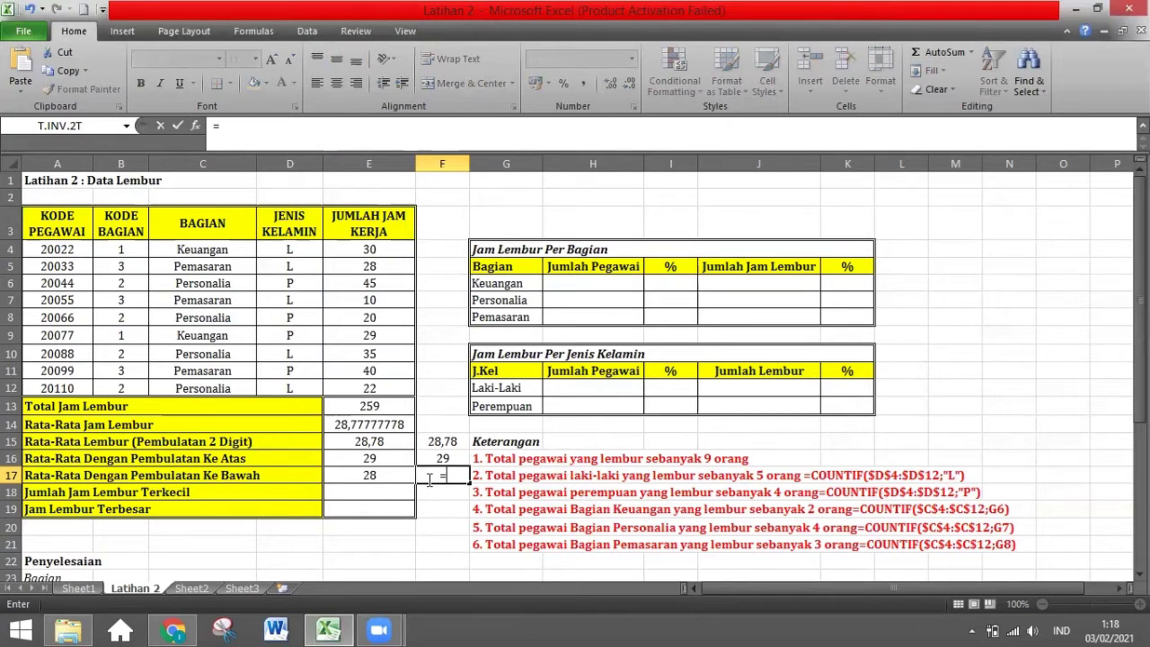
text(ro)
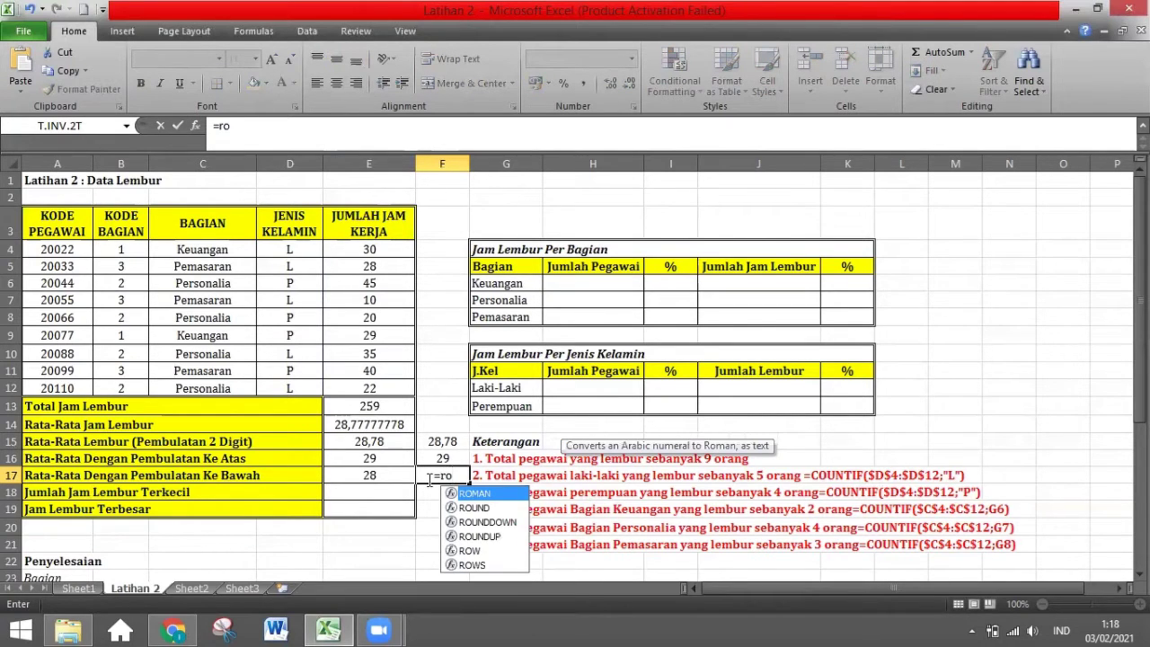
text(u)
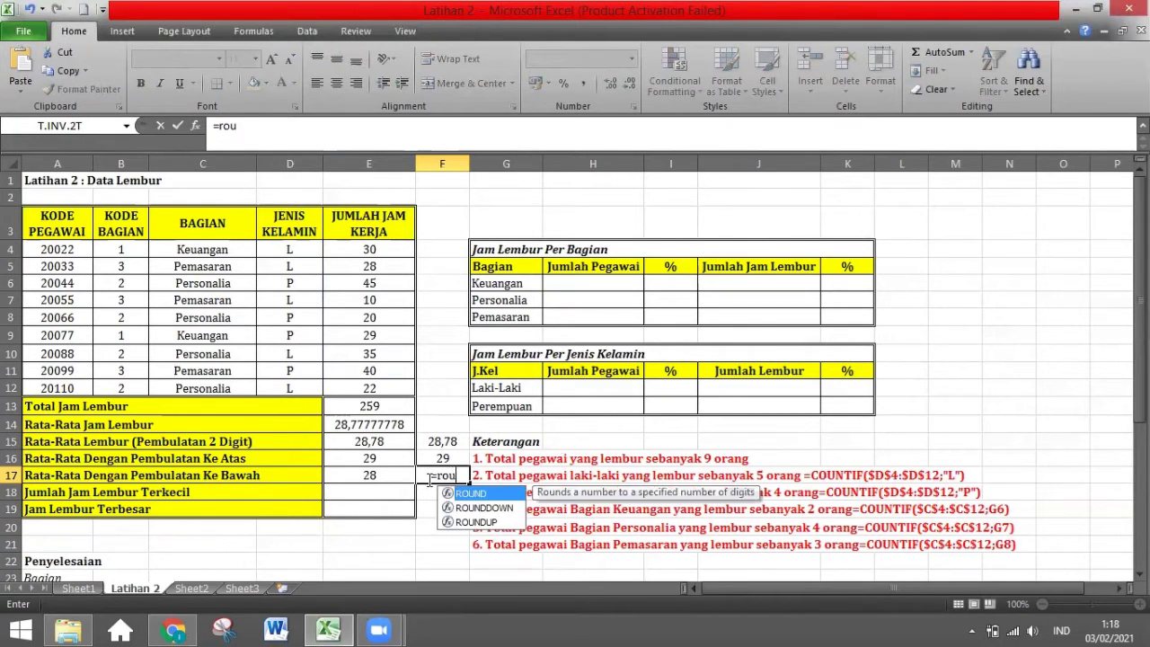
click(460, 509)
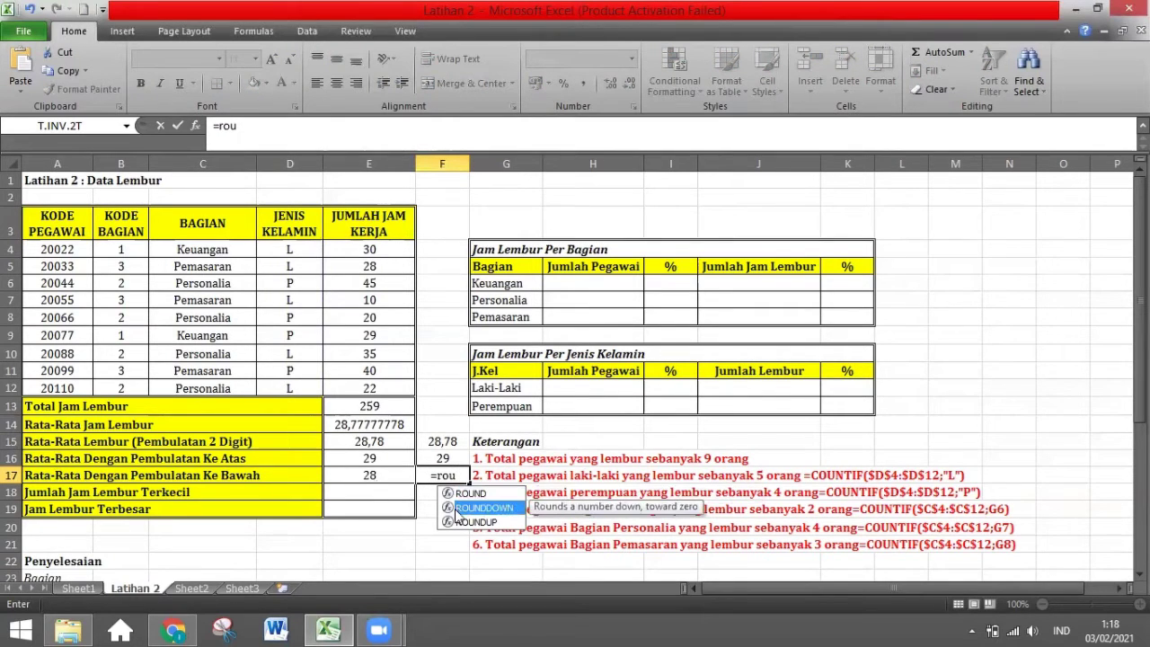
double_click(469, 508)
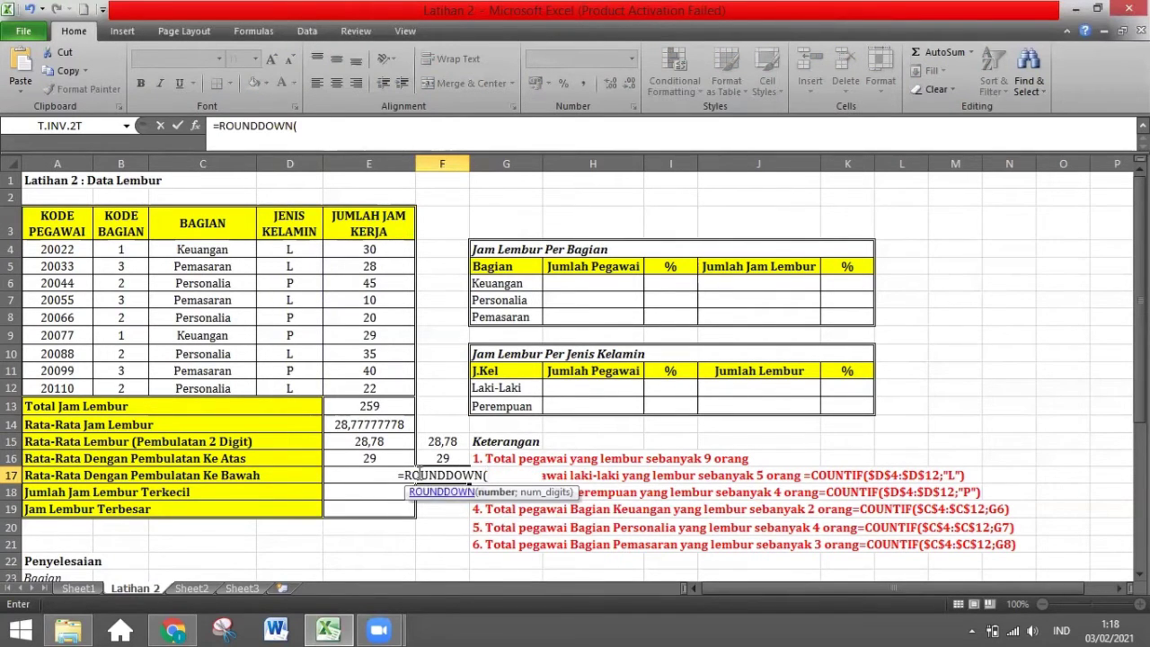
click(384, 424)
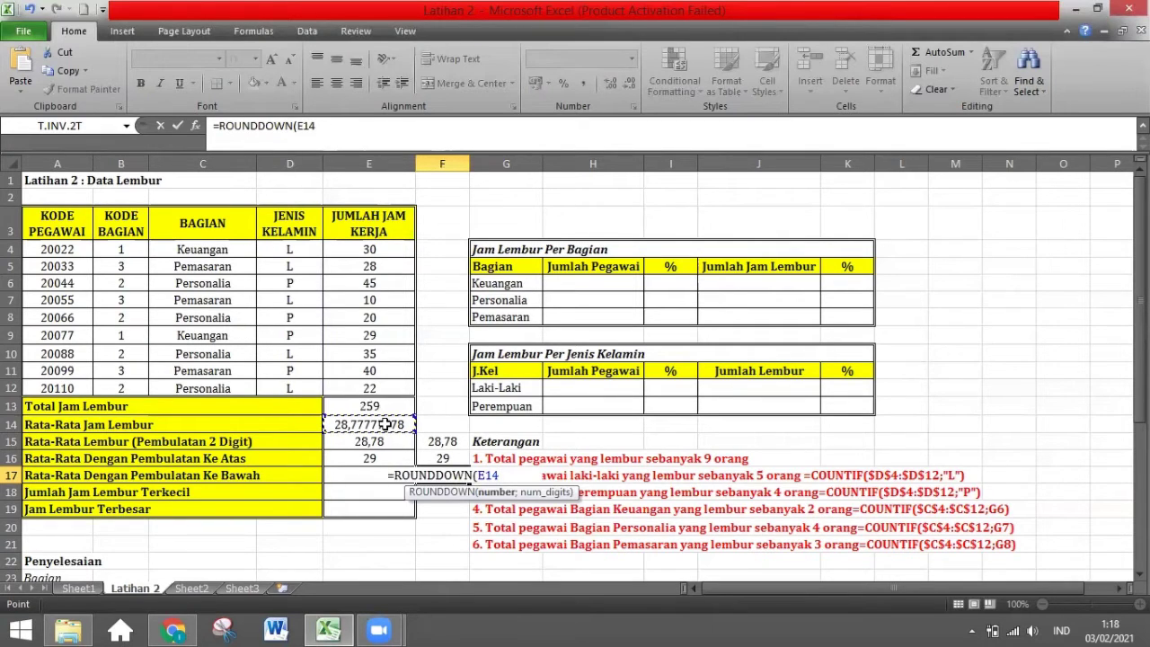
text(;)
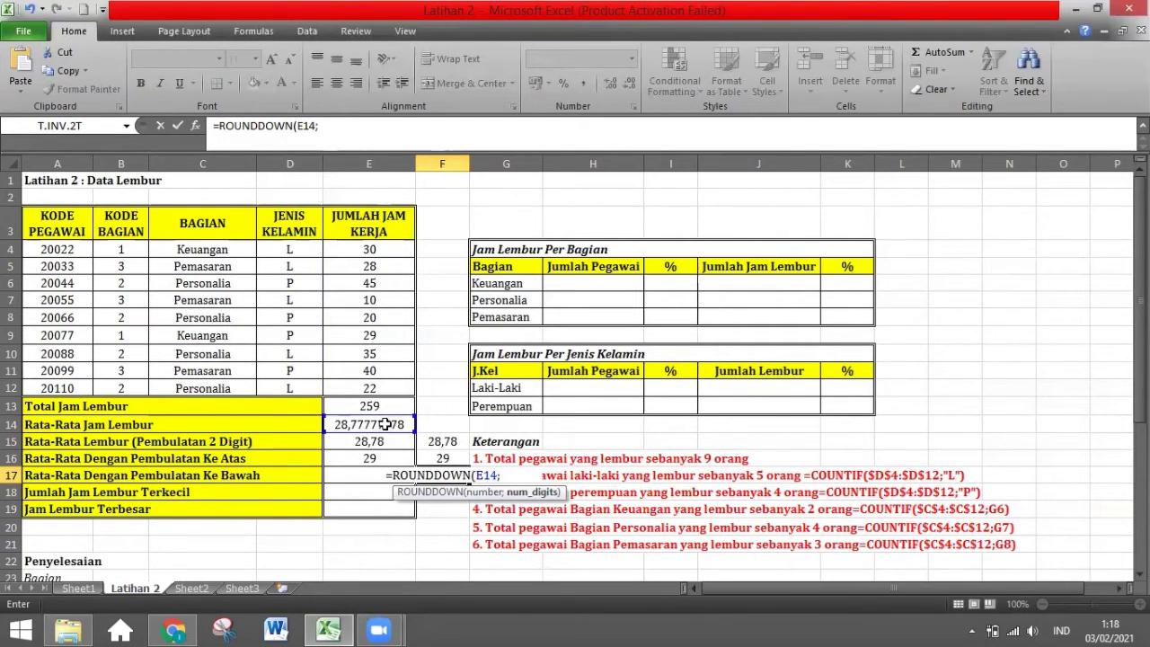
text())
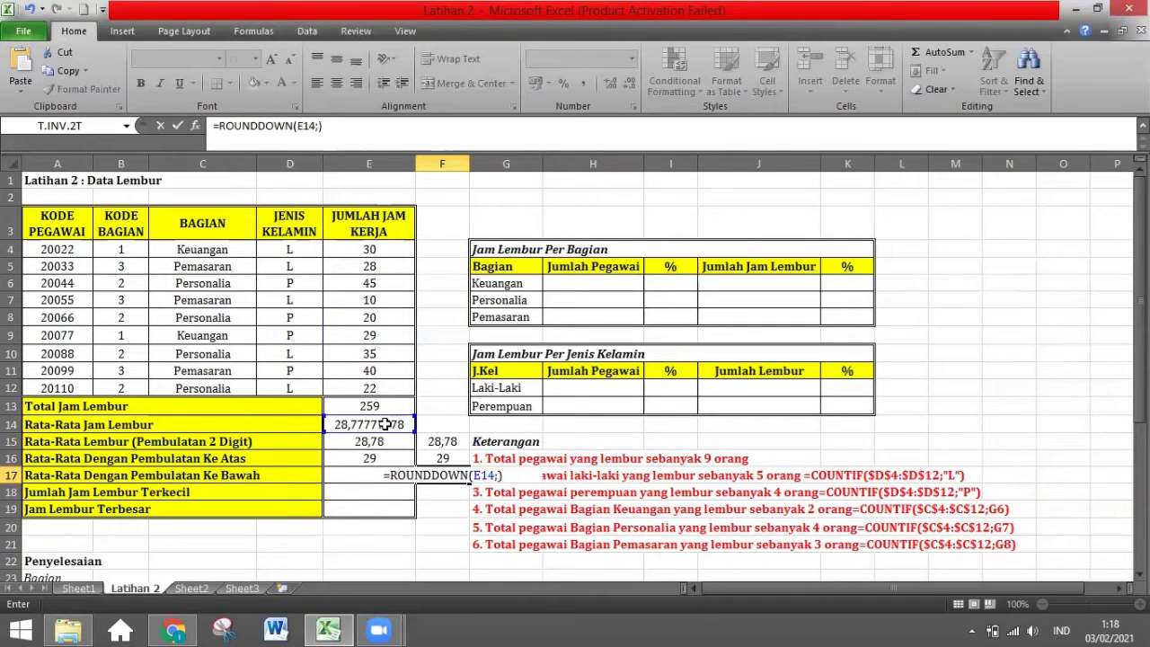
key(Return)
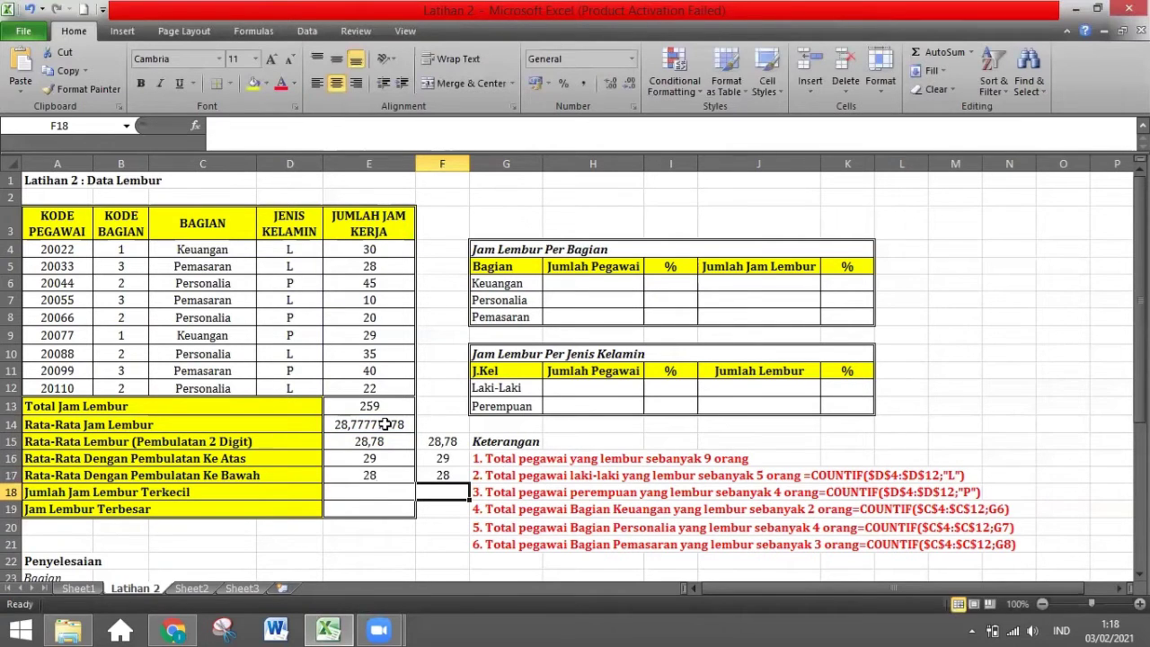
Enter =MIN(E4:E12) in E18 for the smallest number of overtime hours.
scroll(385, 424, down, 2)
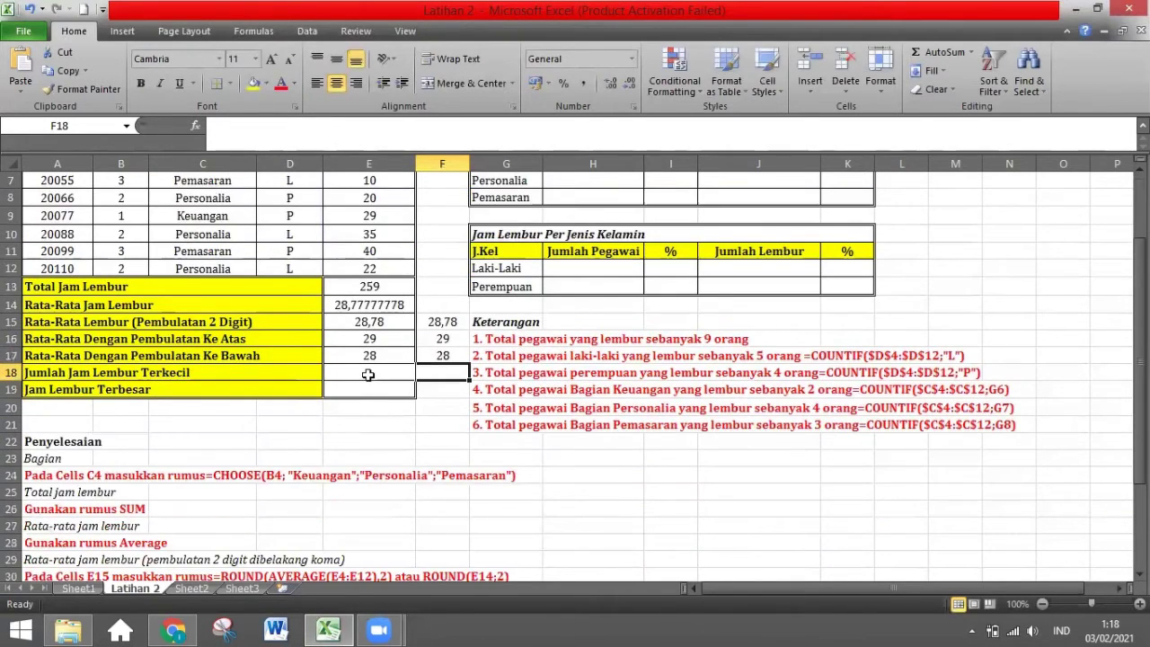
click(369, 375)
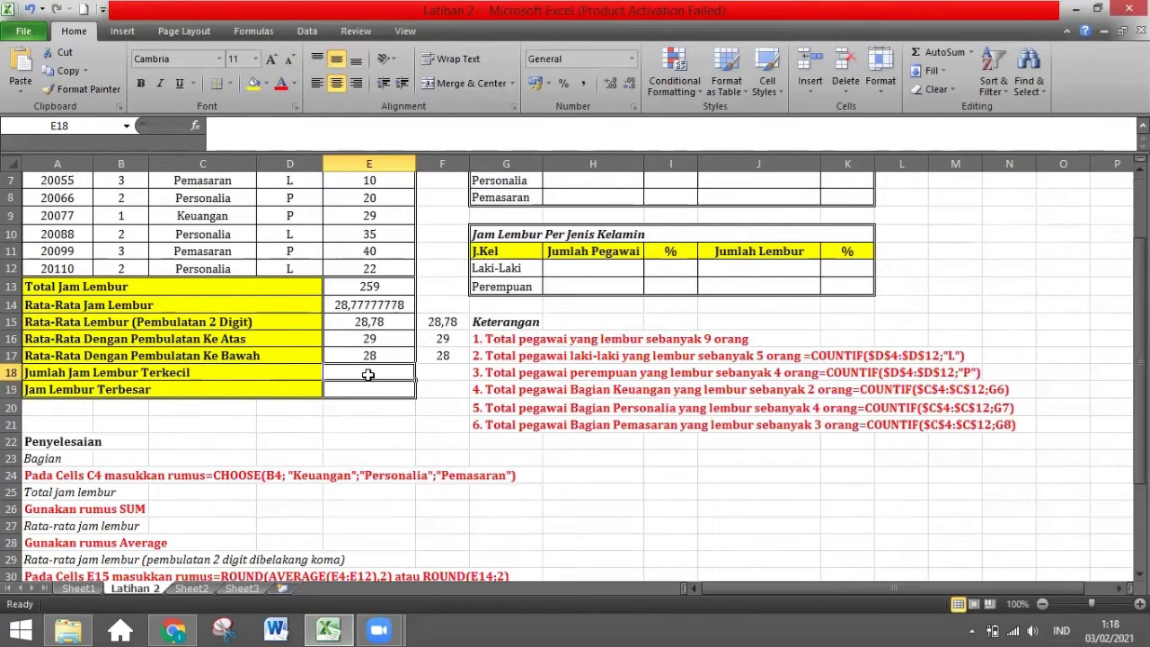
text(=min()
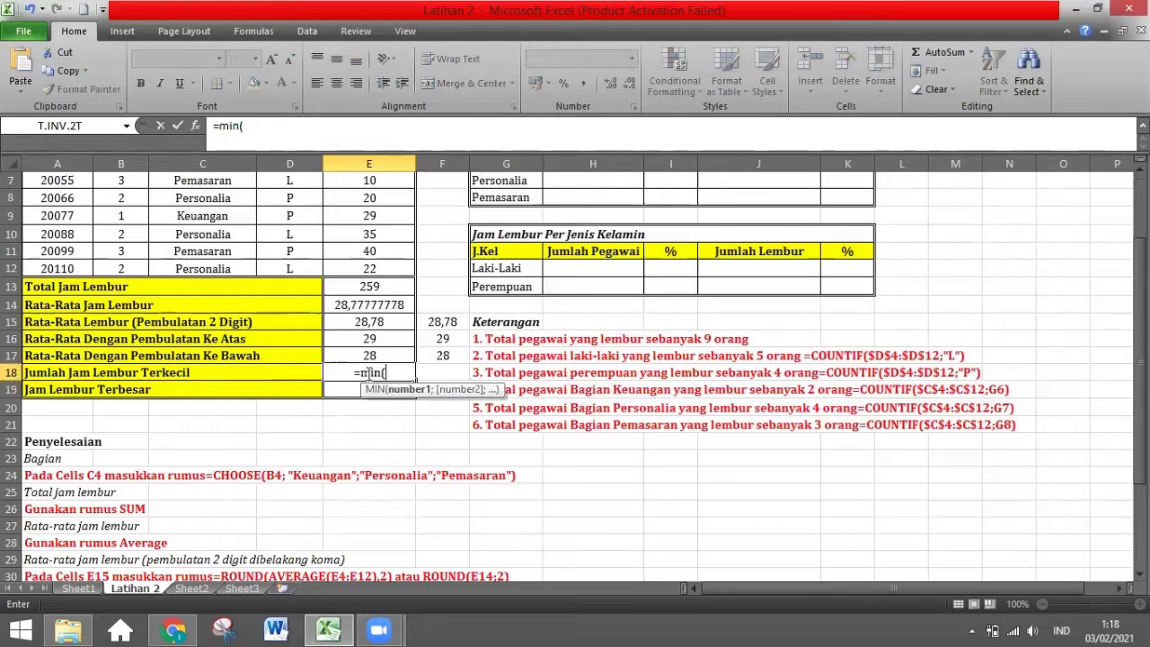
scroll(383, 317, up, 2)
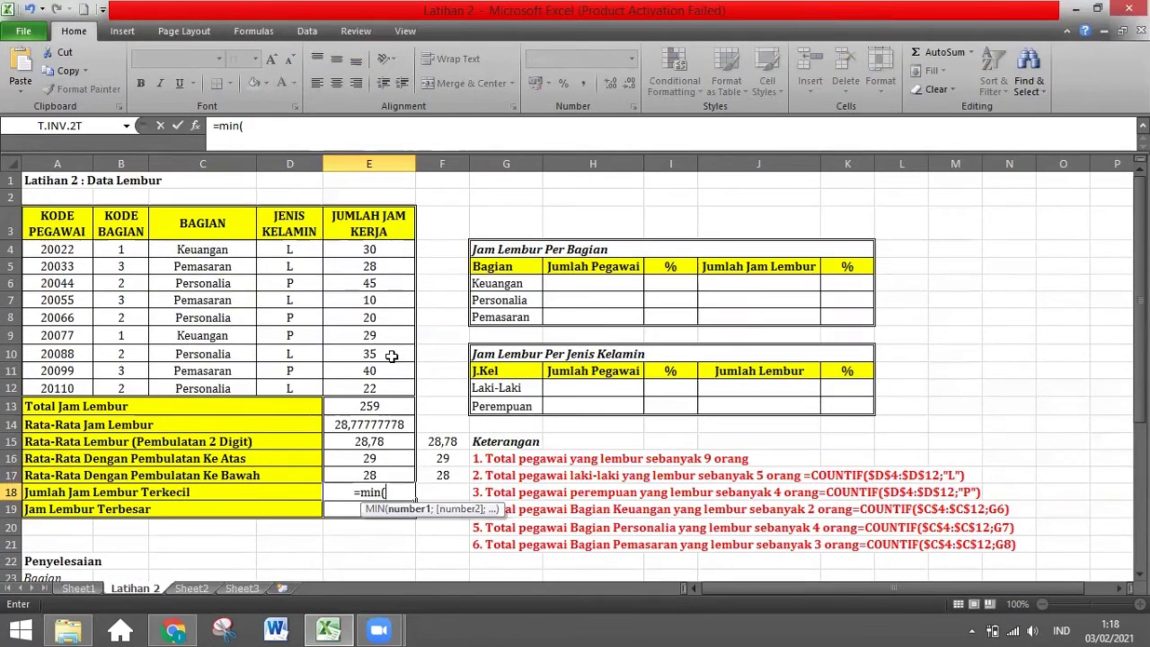
click(367, 248)
drag(368, 248, 369, 388)
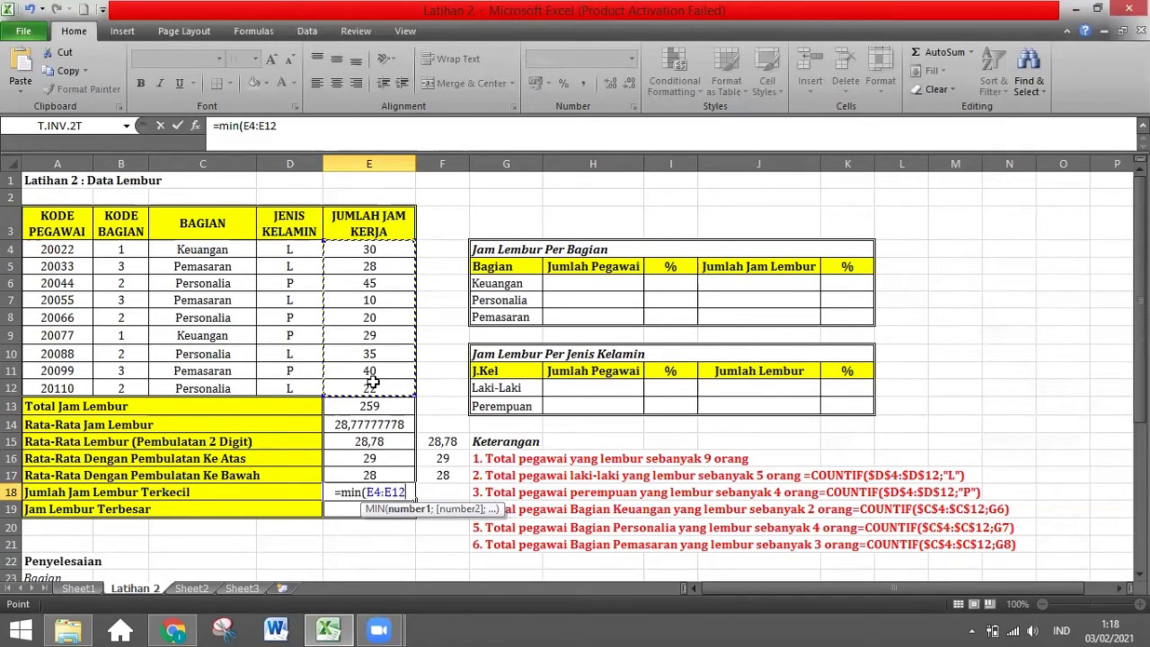
text())
key(Return)
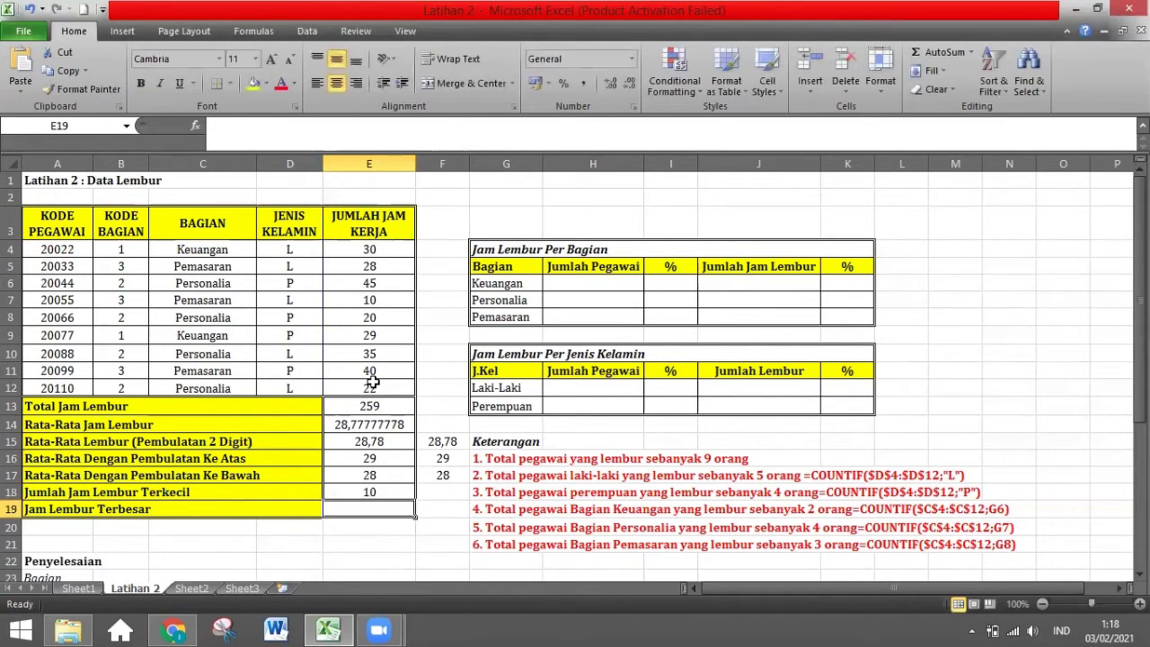
Enter =MAX(E4:E12) in E19 for the largest number of overtime hours.
text(=)
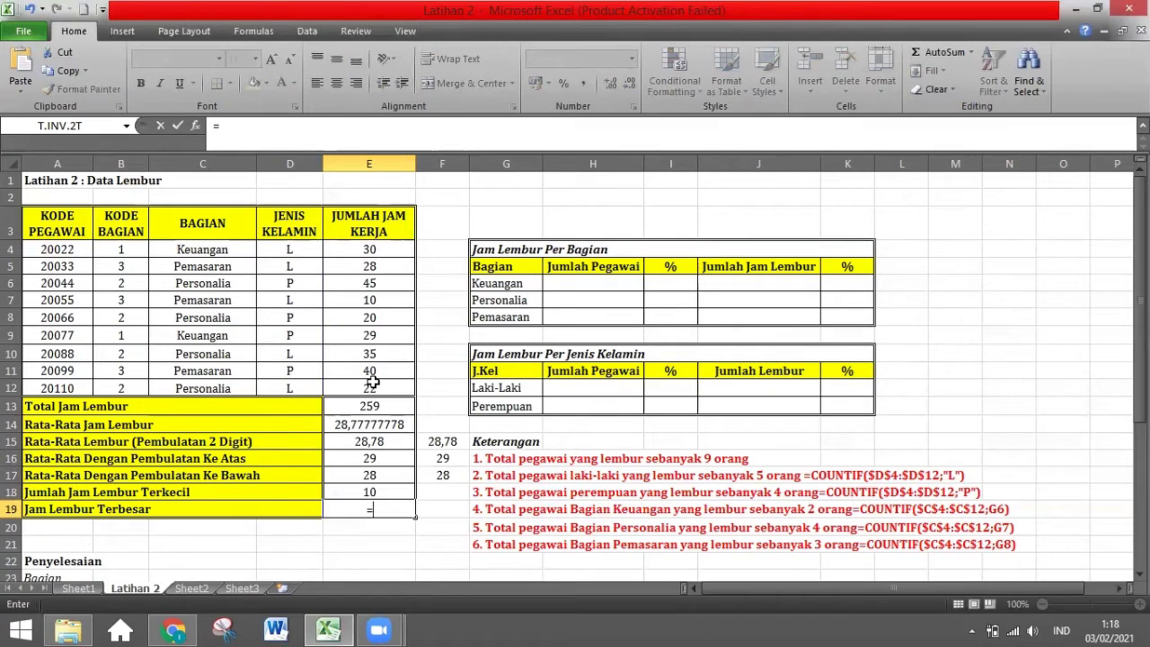
text(ma)
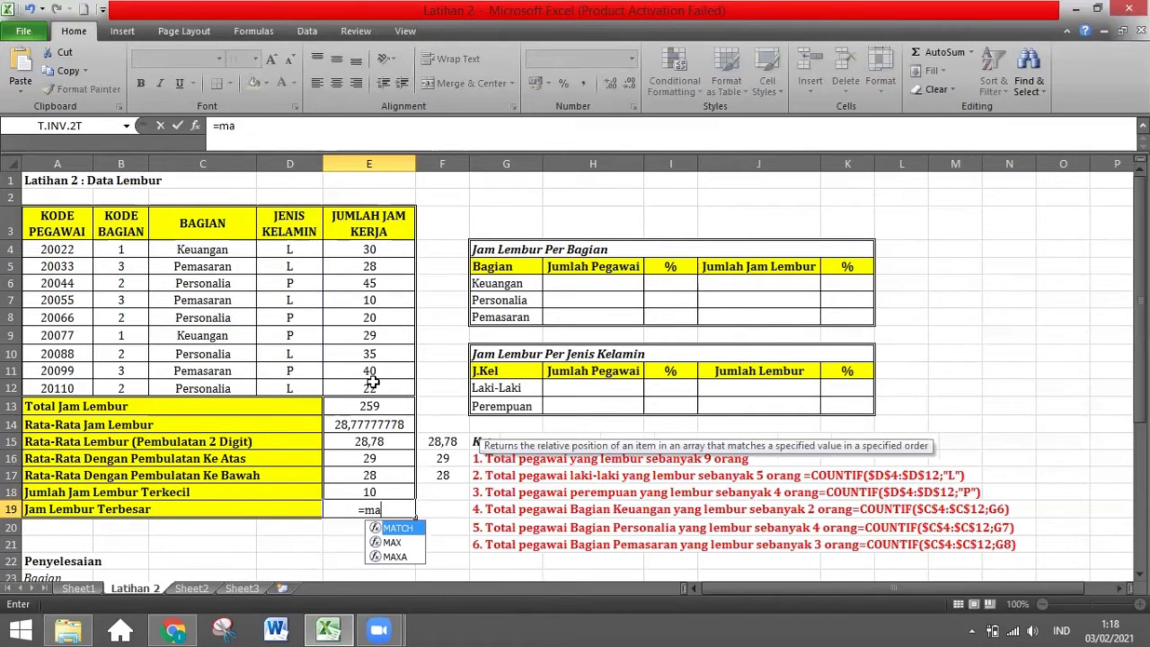
text(x()
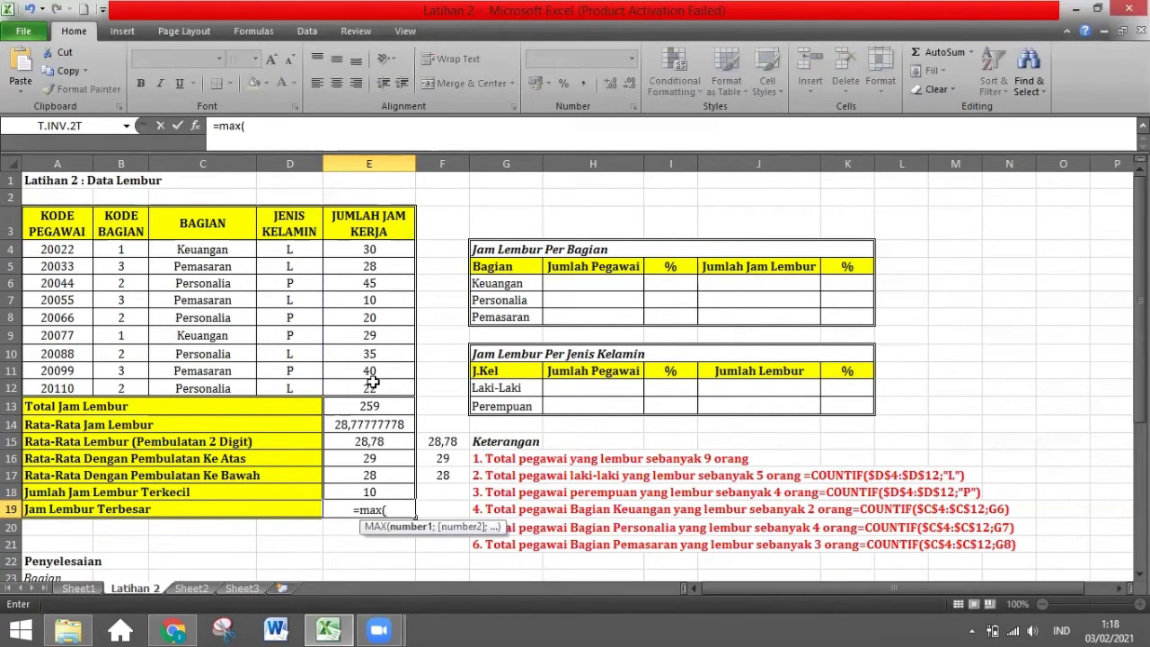
click(368, 250)
drag(369, 282, 350, 388)
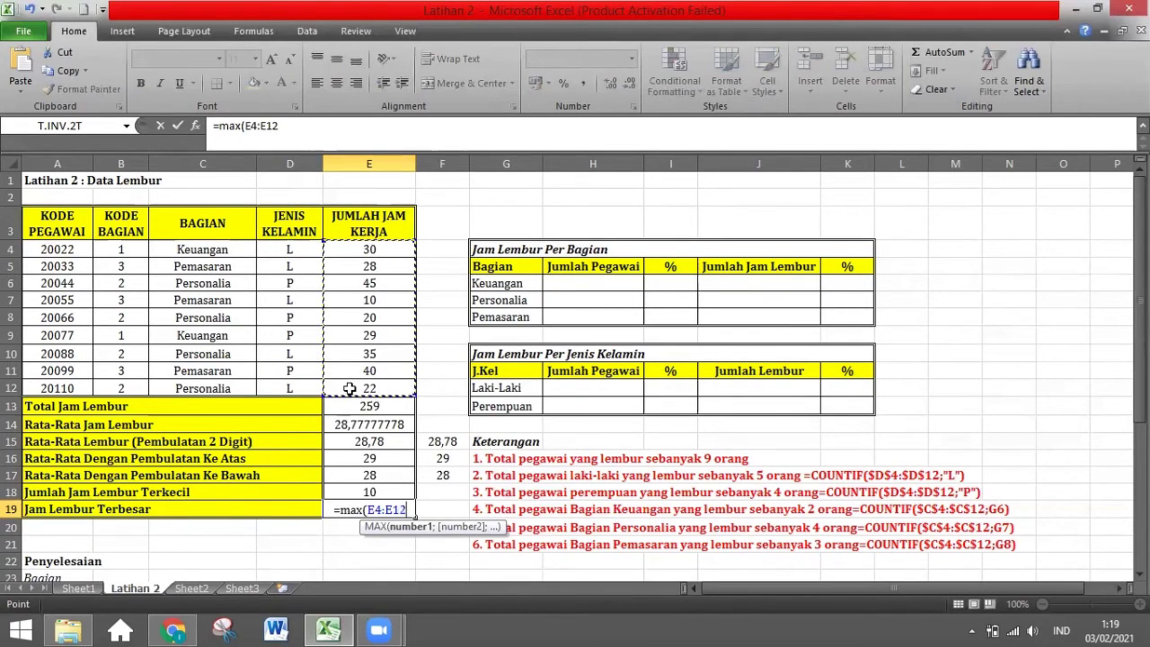
text())
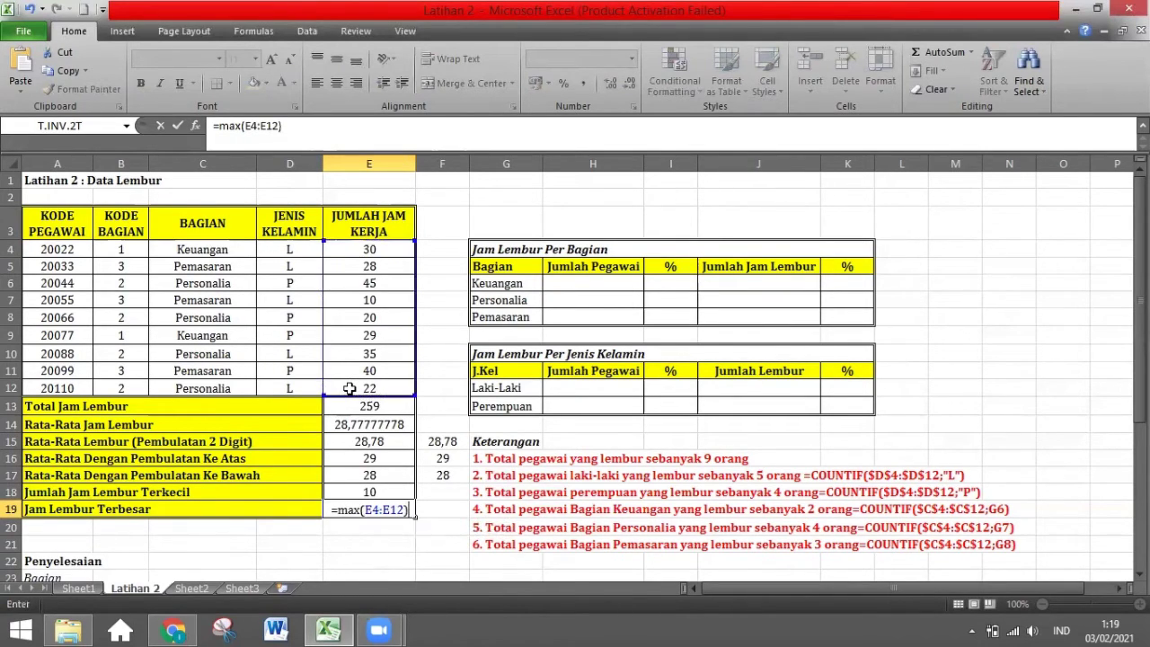
key(Return)
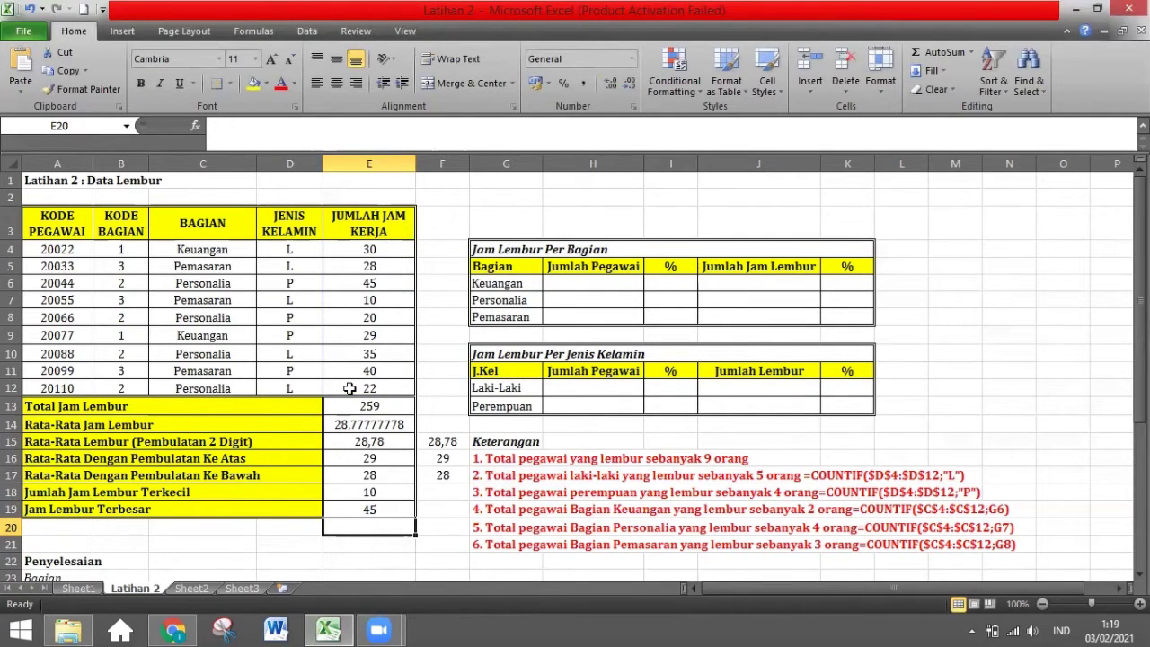
Examine the departments in the Jam Lembur Per Bagian table, the BAGIAN column and the COUNTIF note in G17 under Keterangan.
click(588, 282)
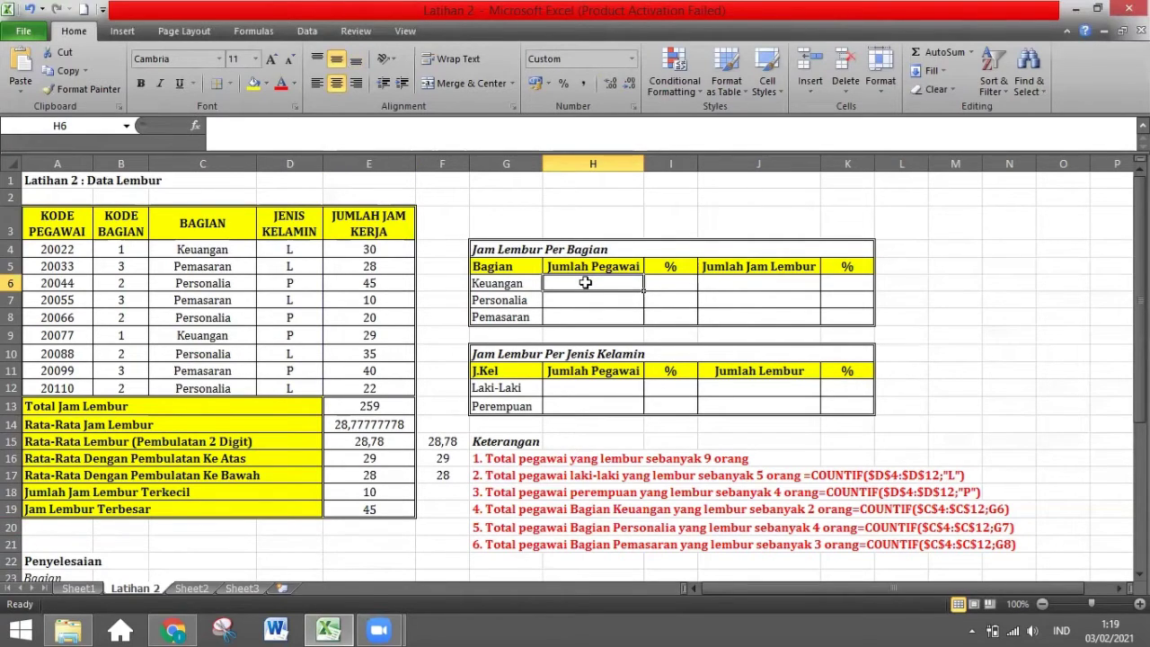
click(531, 286)
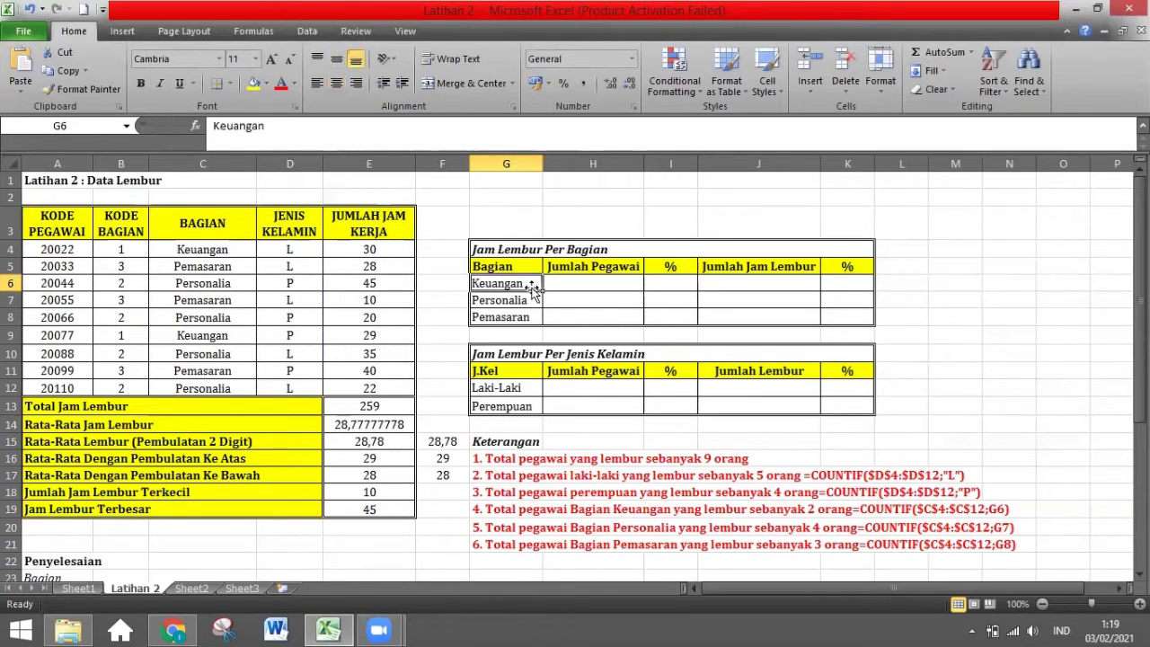
click(535, 302)
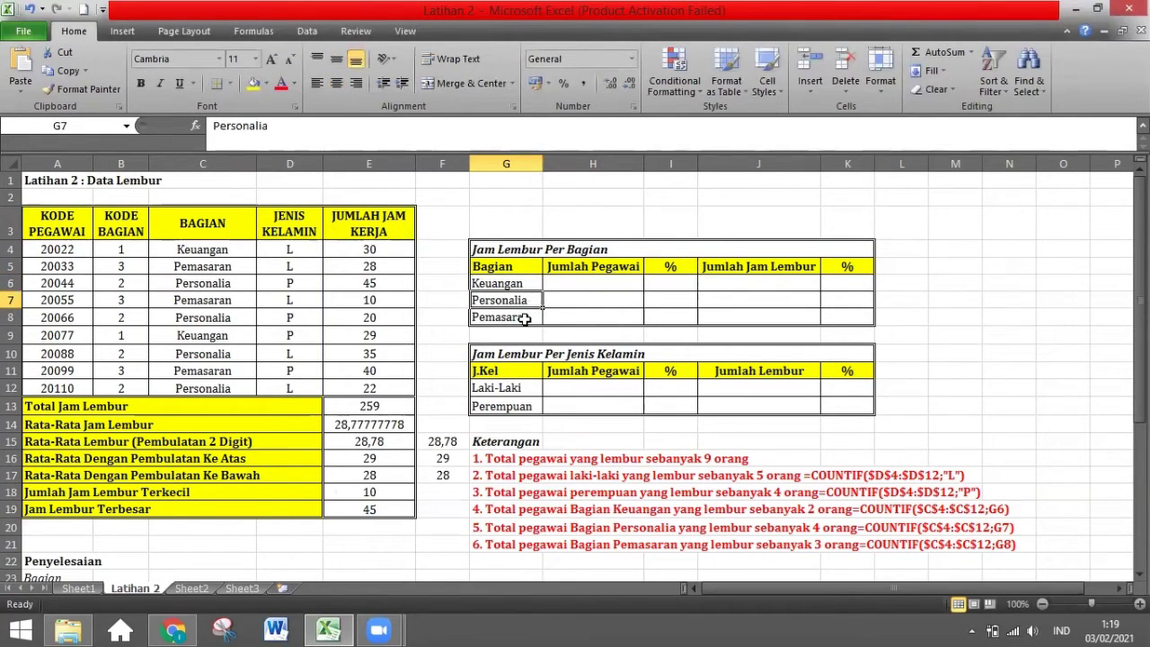
click(528, 318)
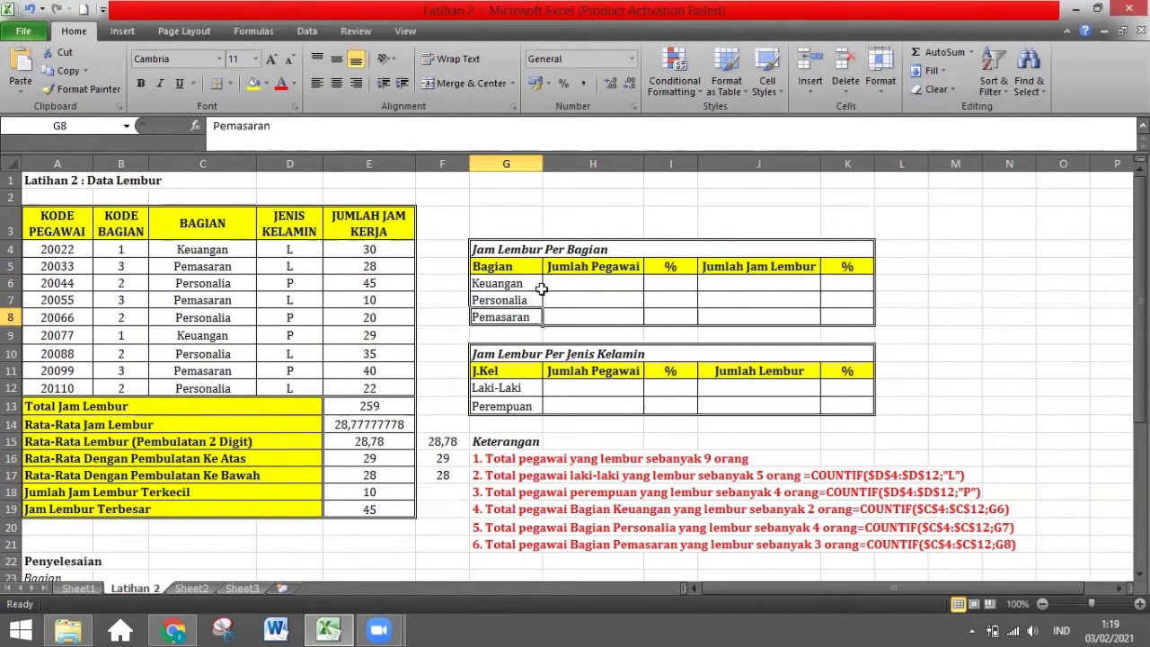
click(234, 249)
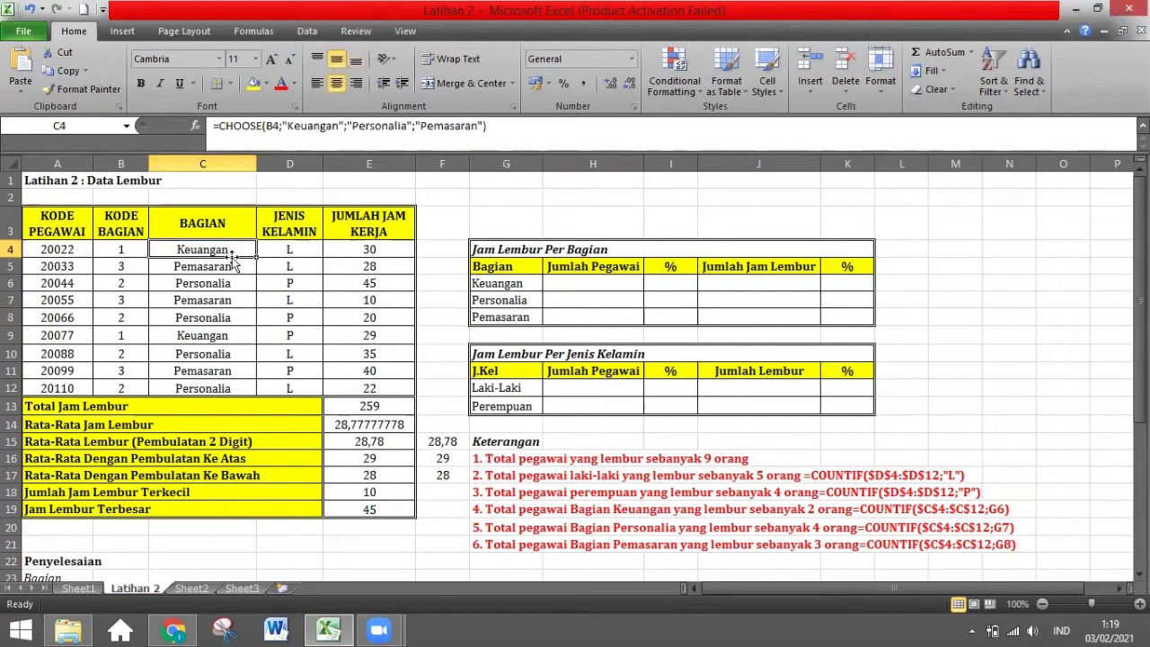
click(563, 279)
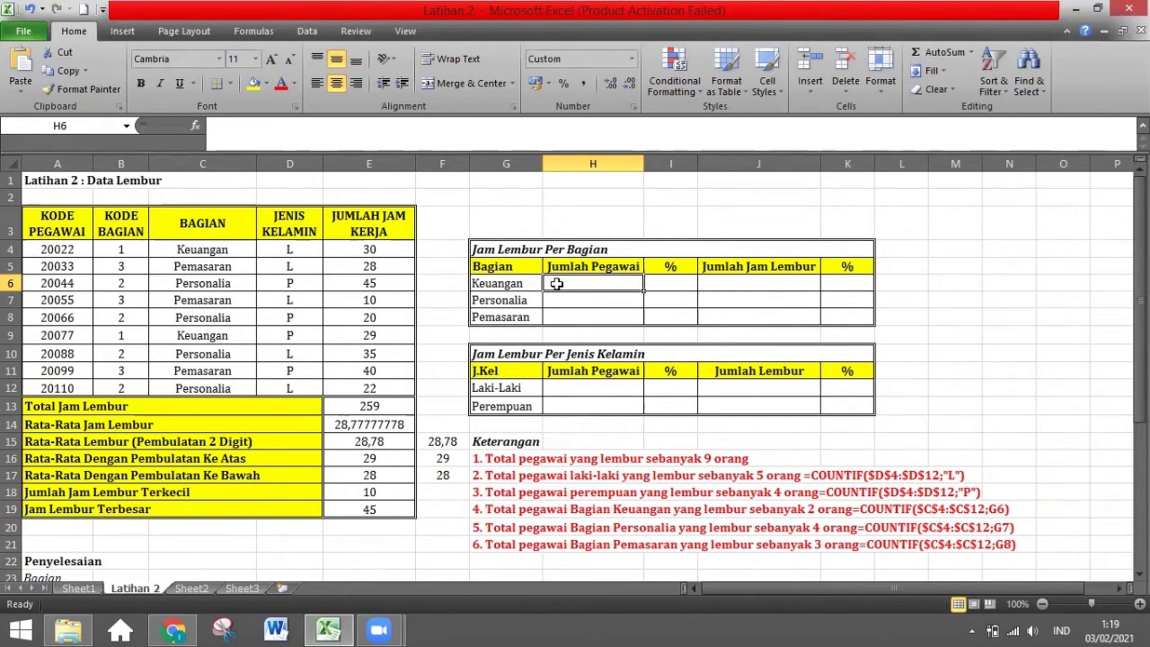
click(835, 478)
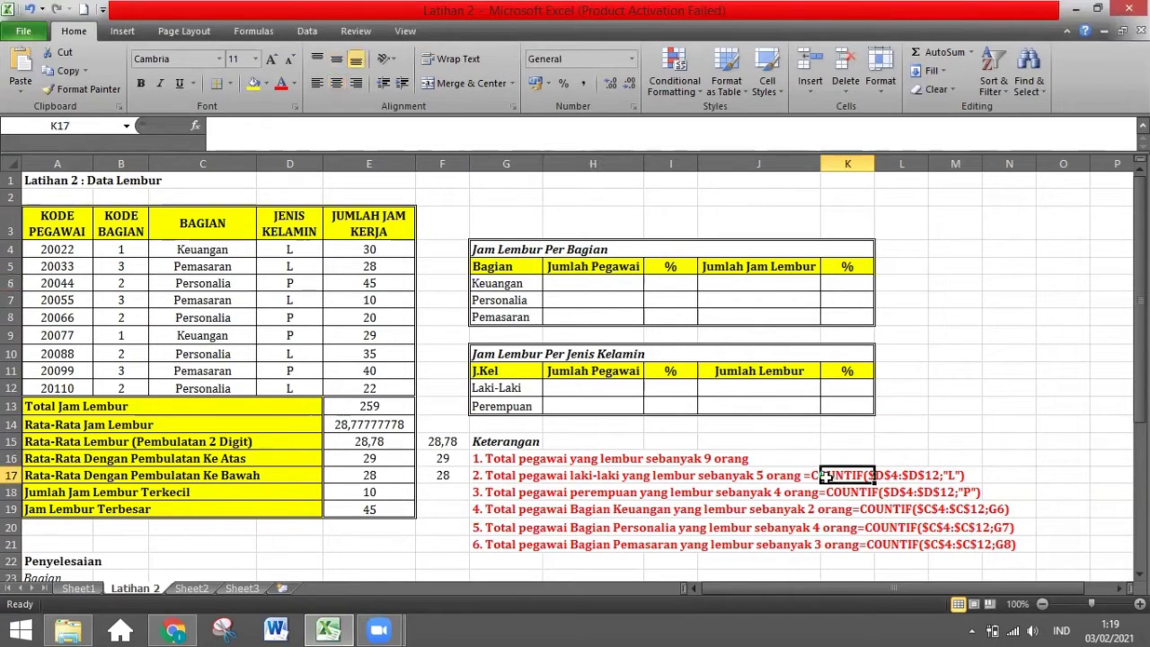
click(492, 476)
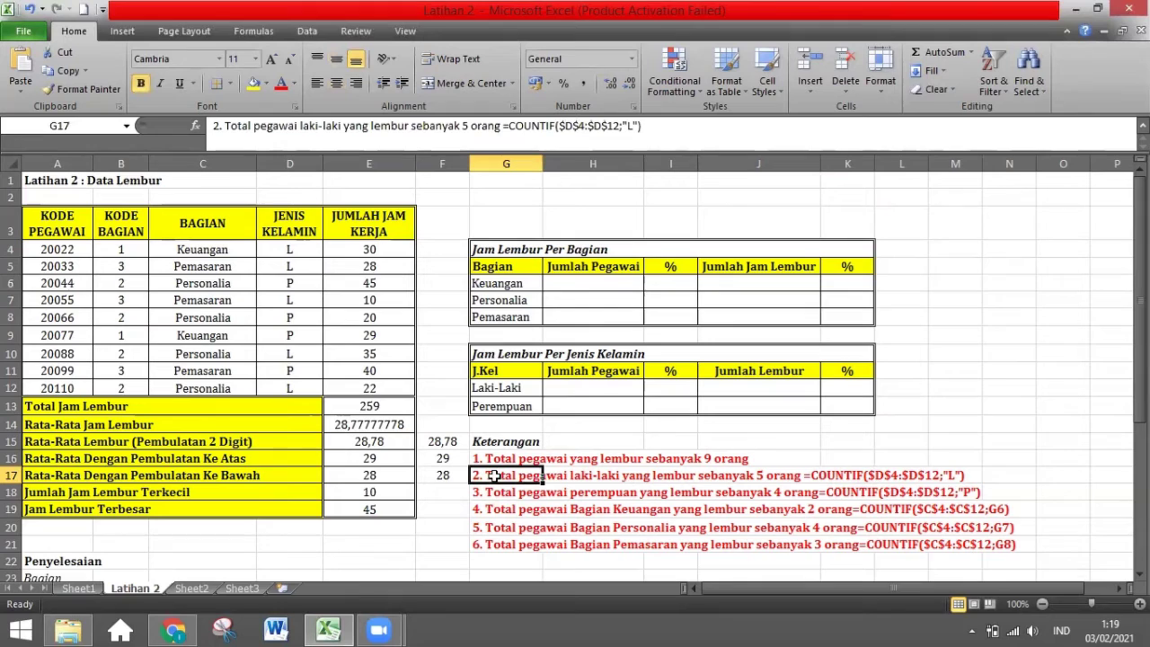
drag(557, 126, 510, 127)
click(537, 126)
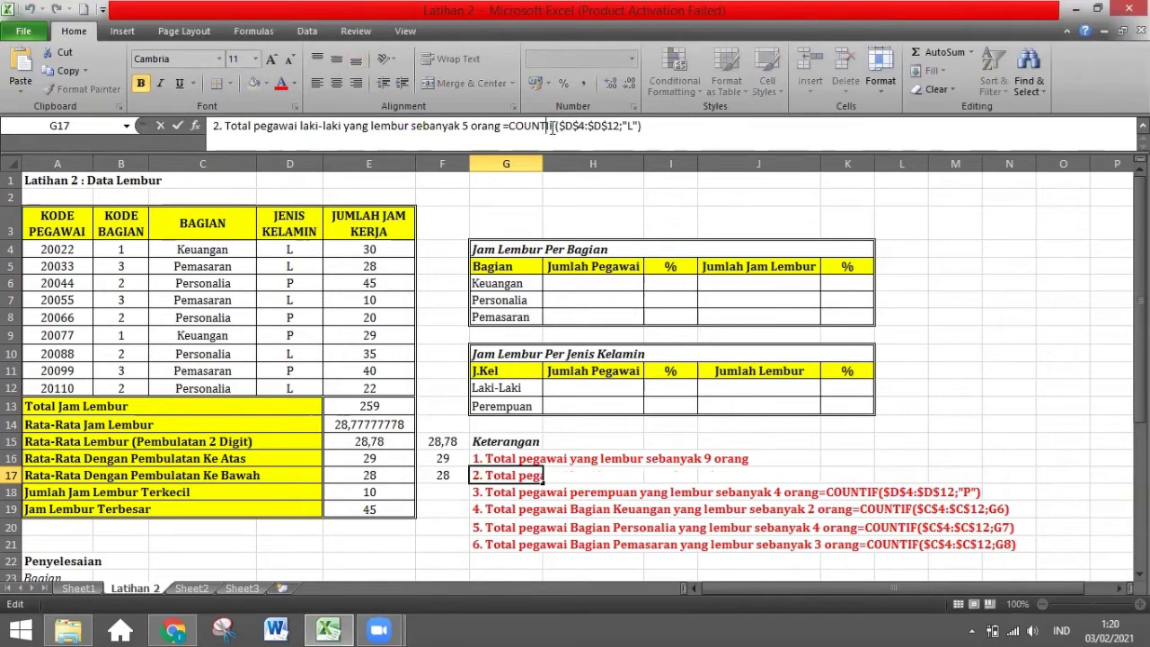
drag(554, 127, 548, 127)
key(Return)
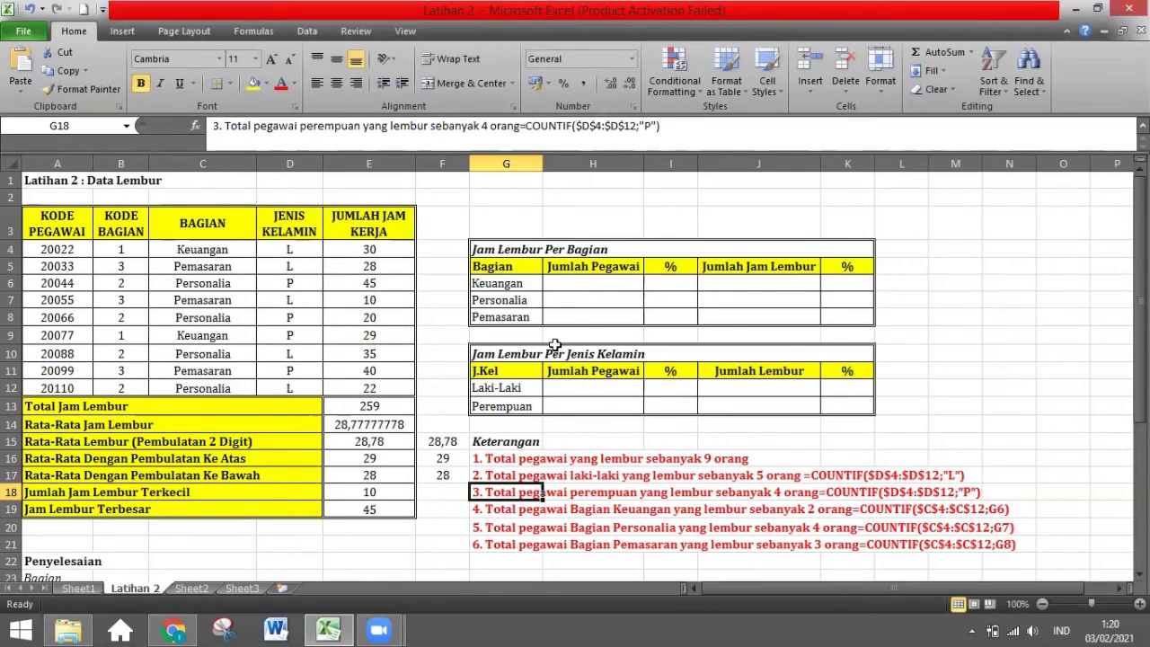
Start a COUNTIF formula in H6 for the Keuangan employee count, with C4:C12 as the range.
click(576, 281)
text(=)
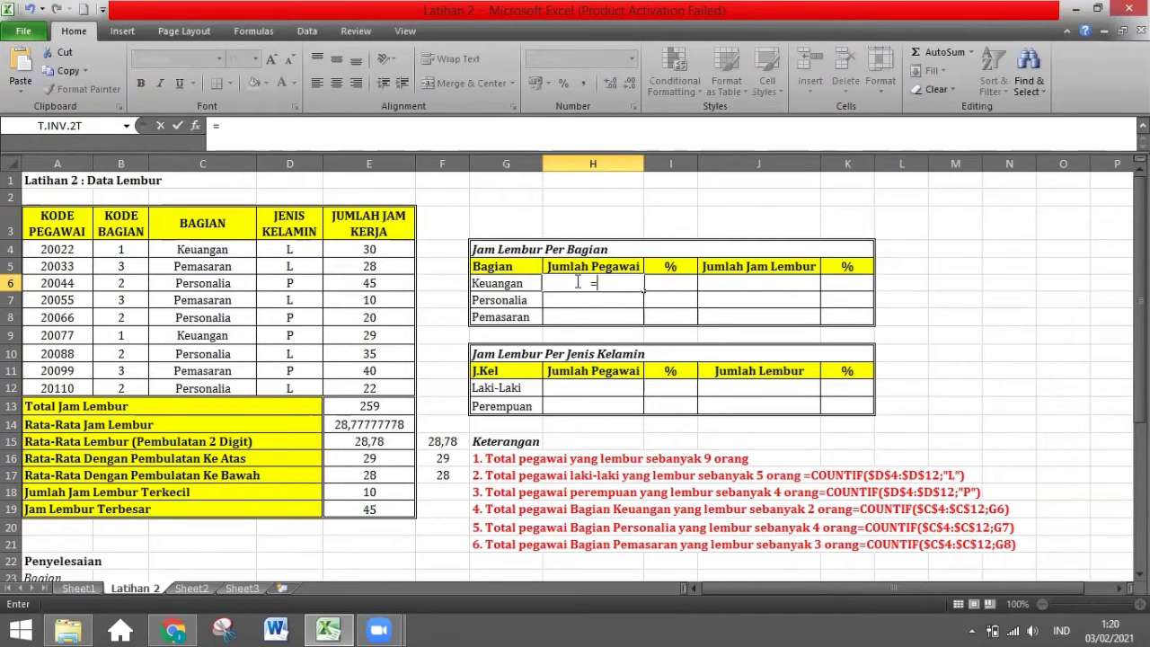
text(co)
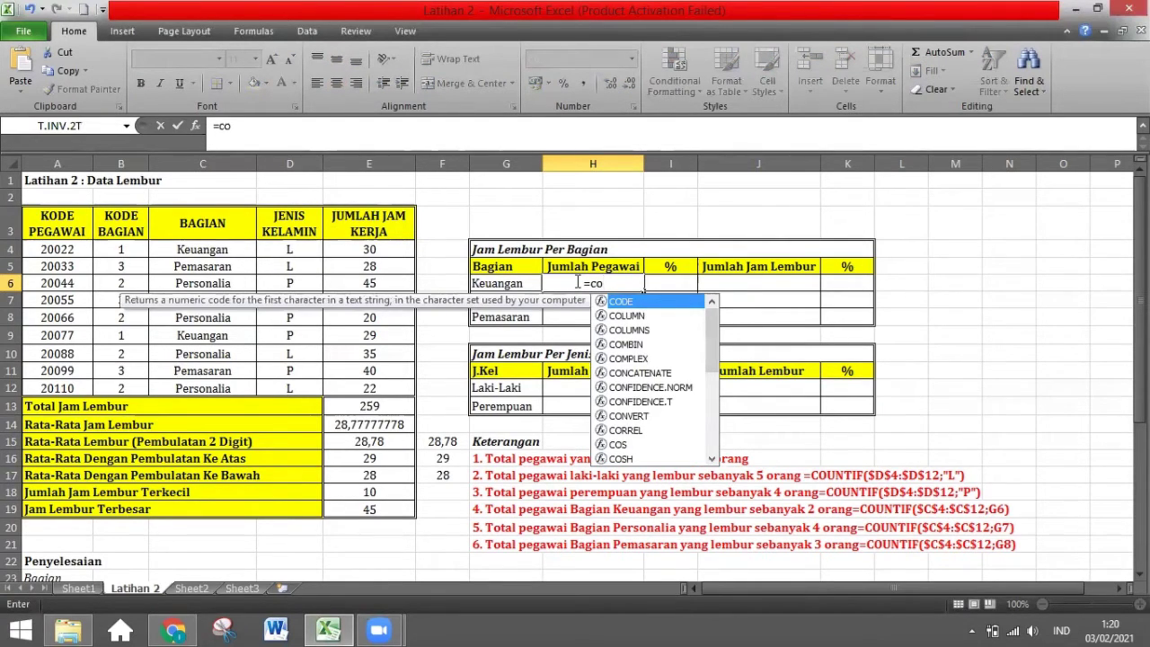
text(u)
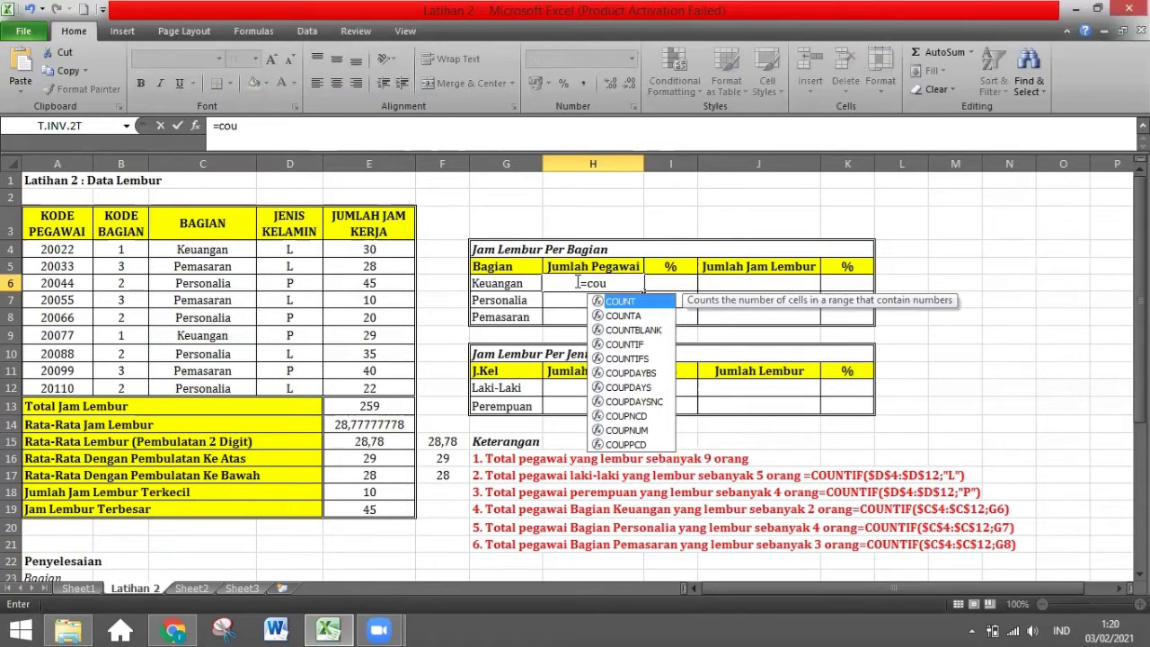
double_click(620, 344)
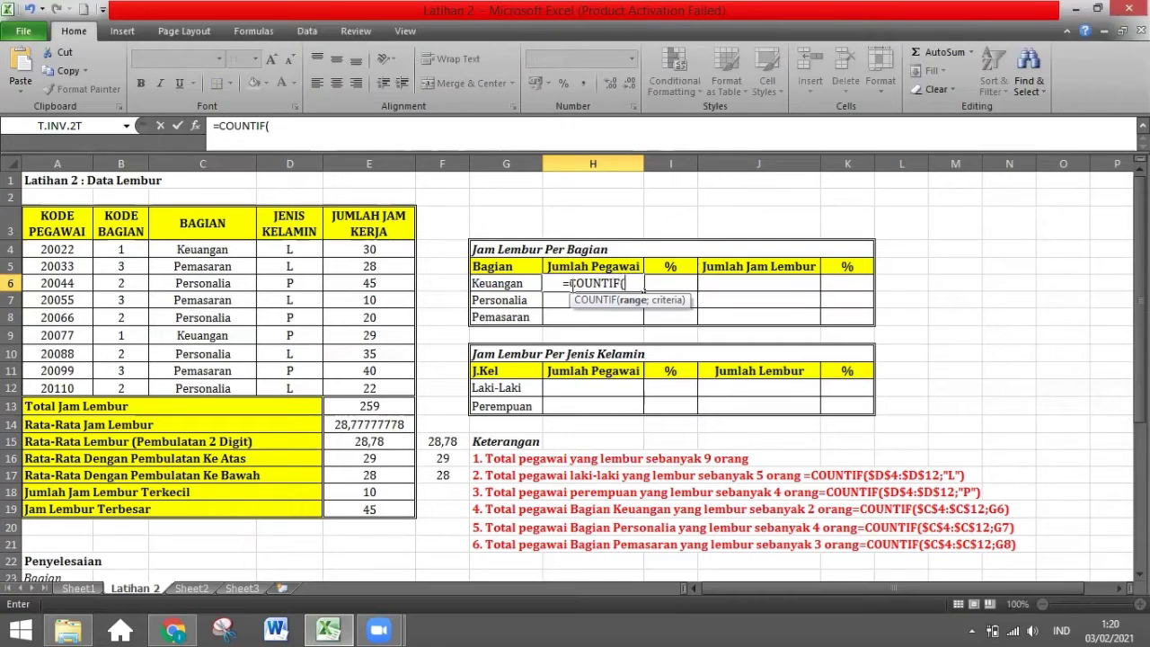
drag(232, 248, 217, 389)
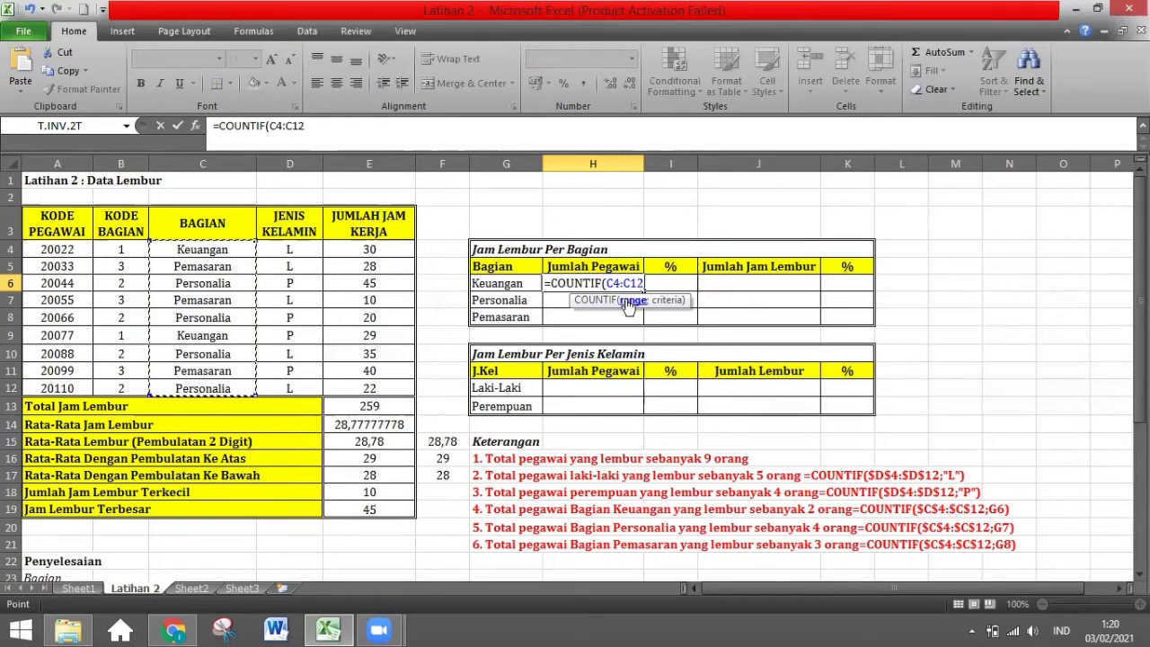
text(;)
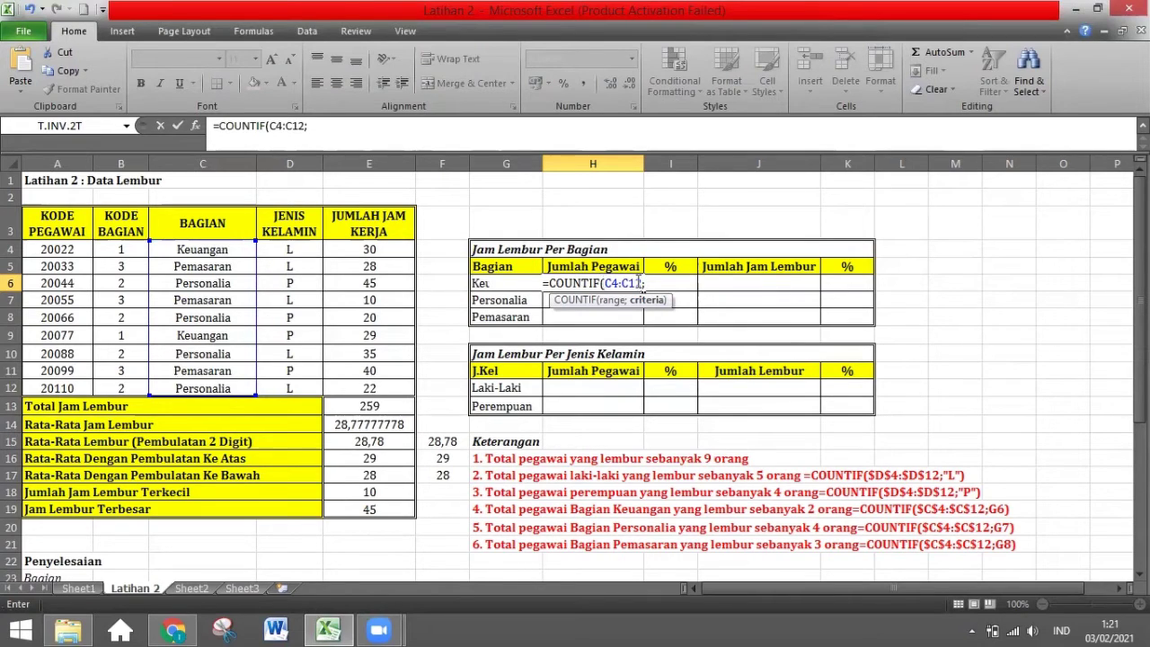
text("Ke)
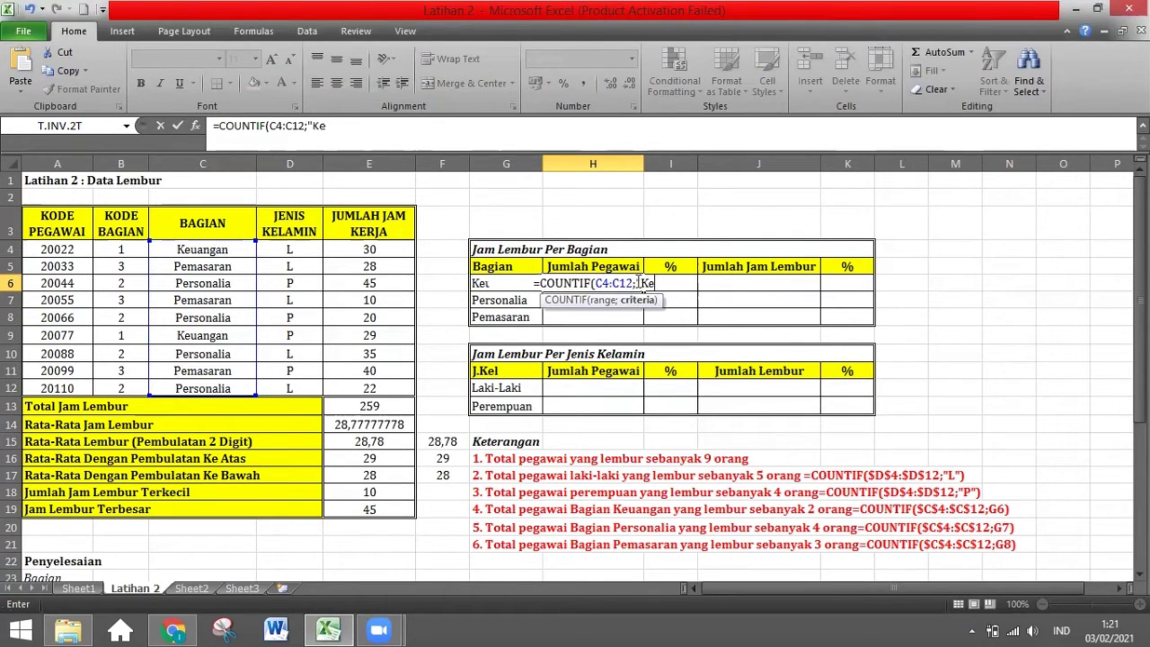
text(una)
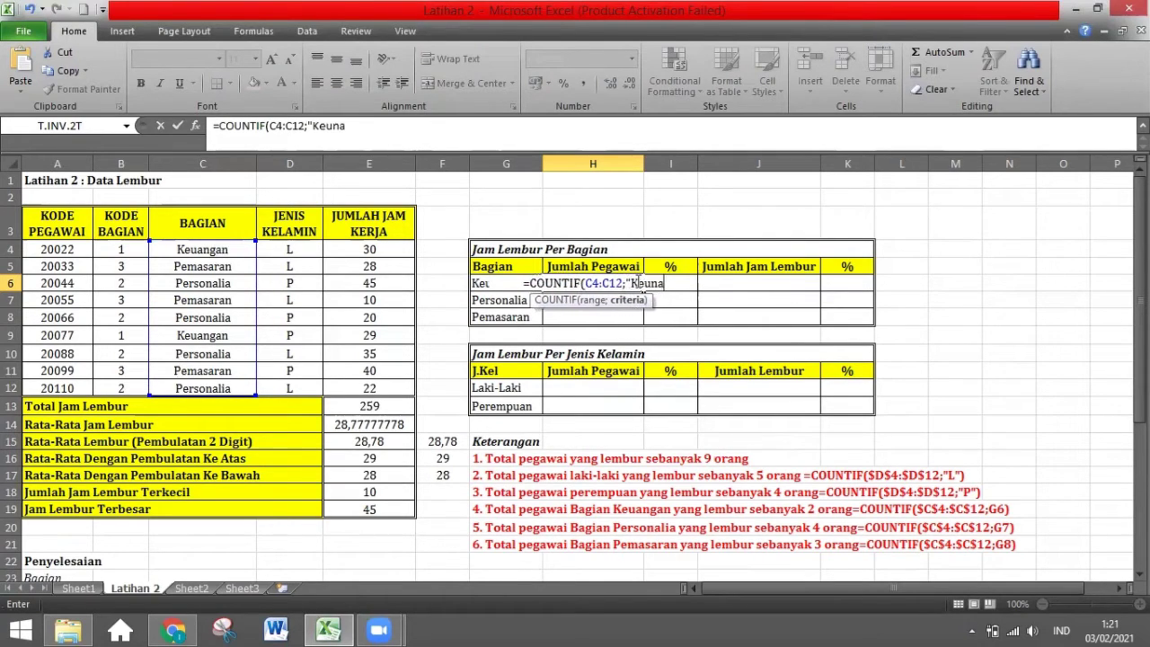
key(BackSpace)
key(BackSpace)
text(angan)
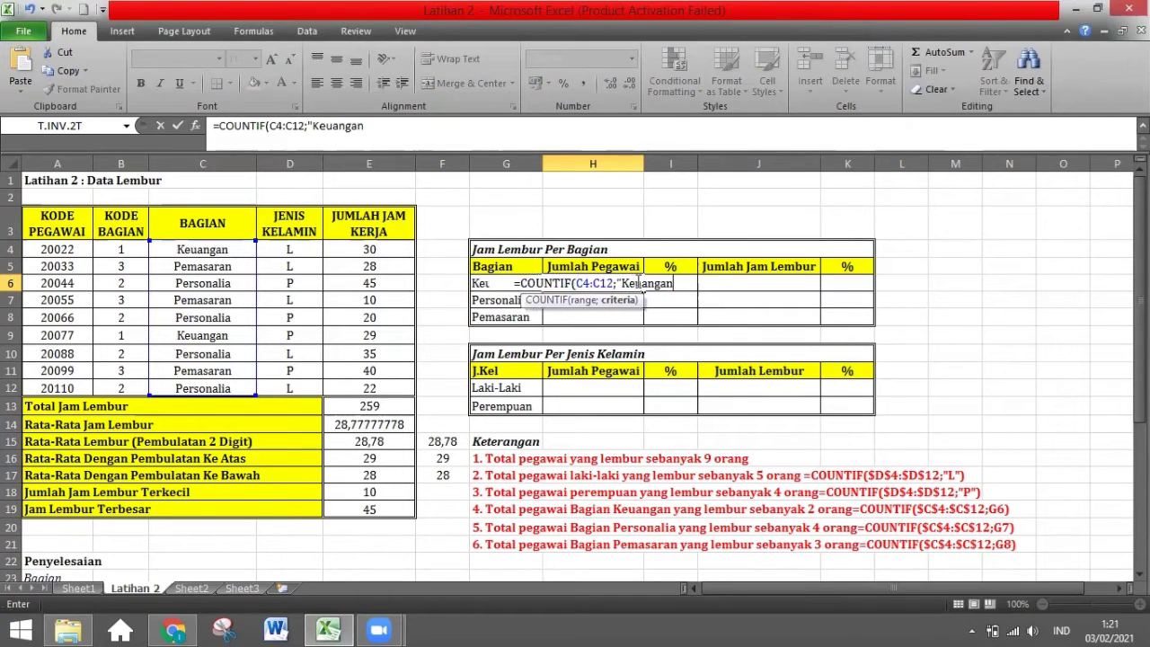
text(")
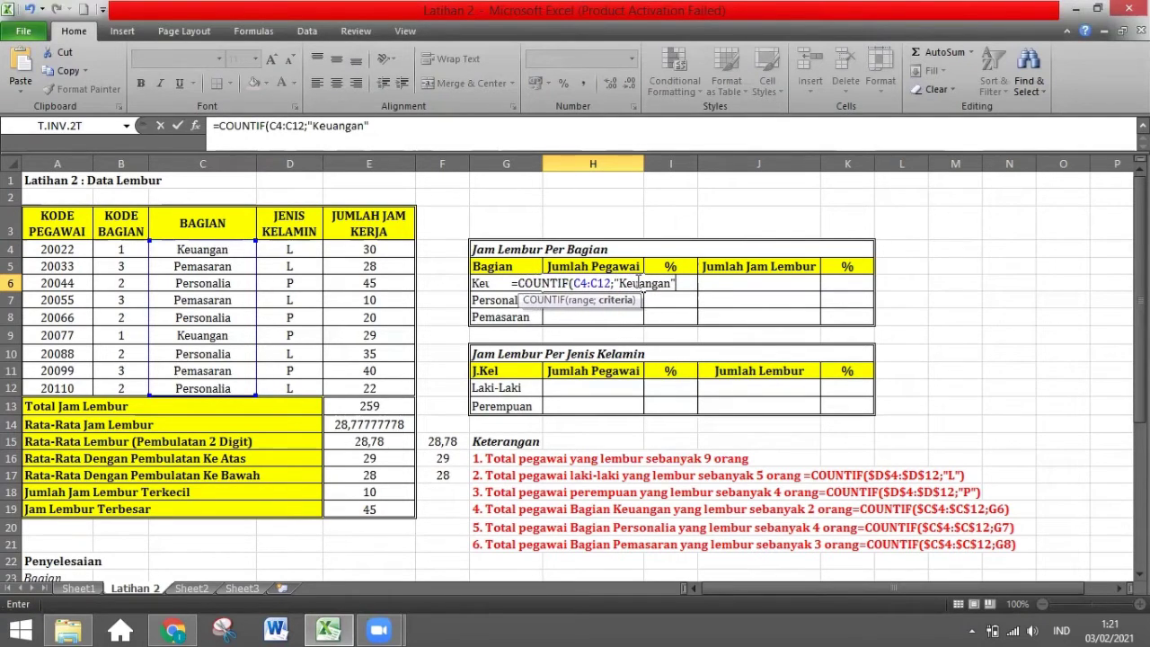
key(BackSpace)
key(BackSpace)
key(BackSpace)
key(BackSpace)
key(BackSpace)
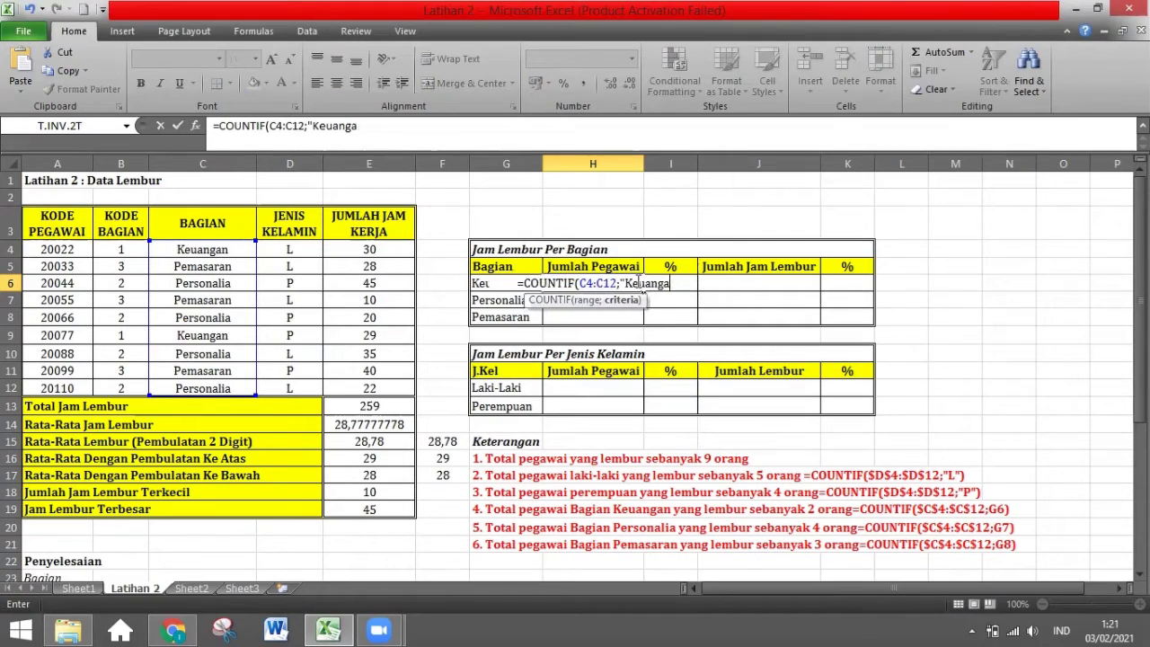
key(BackSpace)
key(BackSpace)
key(BackSpace)
key(BackSpace)
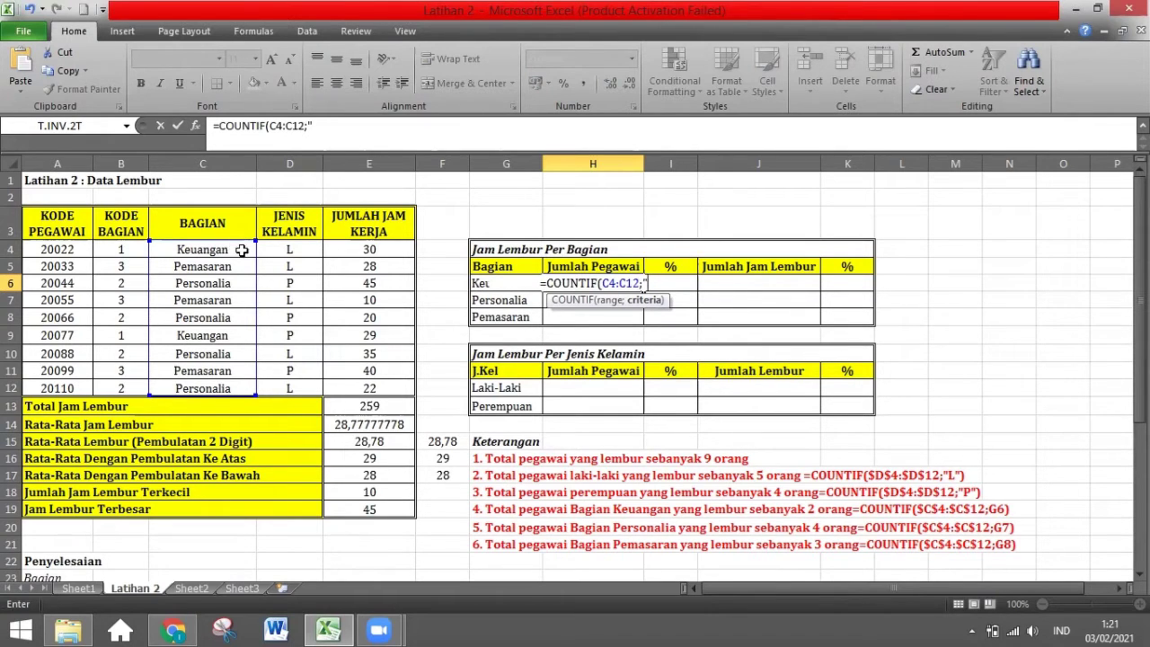
key(BackSpace)
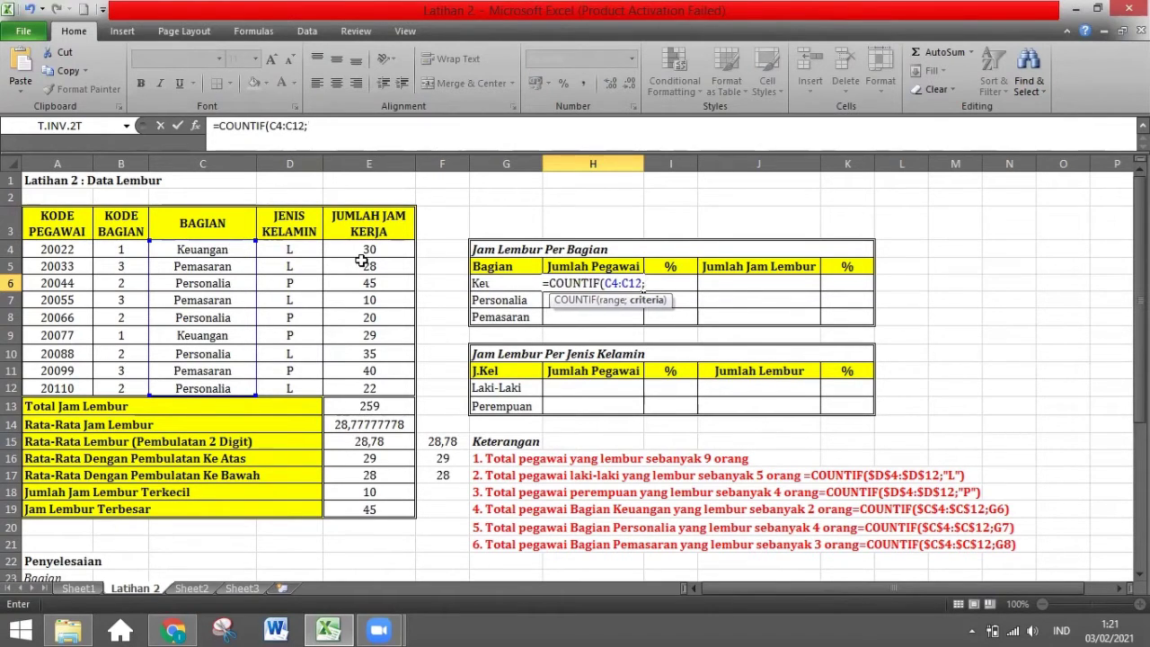
Use cell G6 as the criterion of the COUNTIF formula in H6.
click(479, 283)
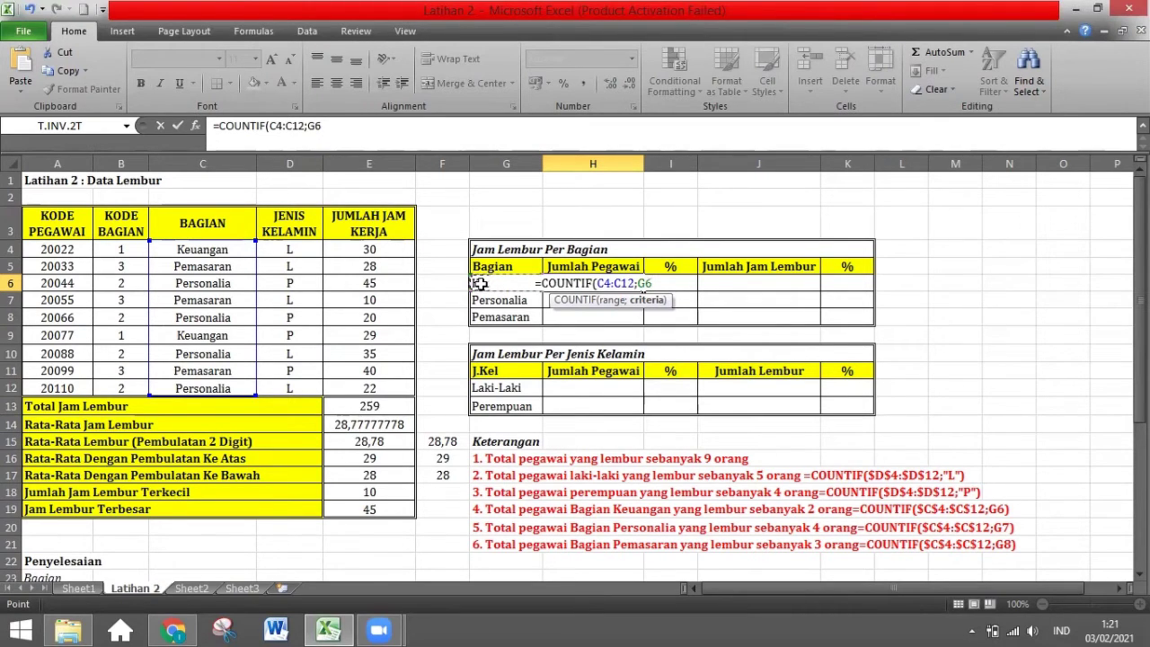
Finish the Keuangan employee count as =COUNTIF(C4:C12;G6) and copy it down to the Personalia and Pemasaran rows.
text())
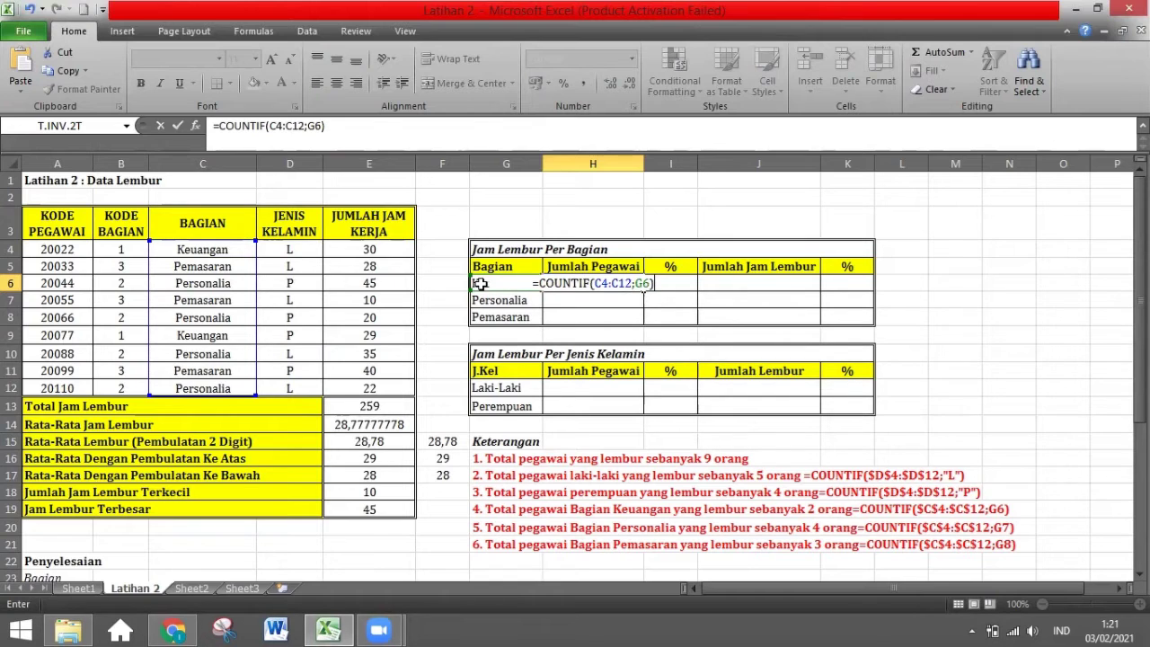
key(Return)
key(Return)
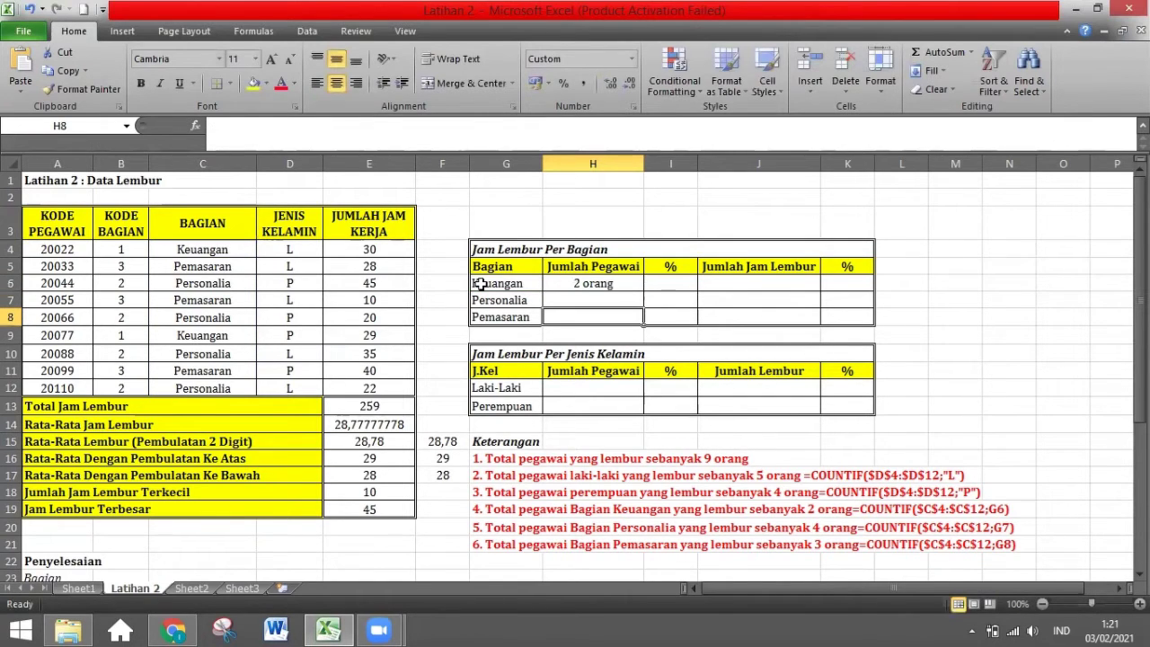
click(565, 285)
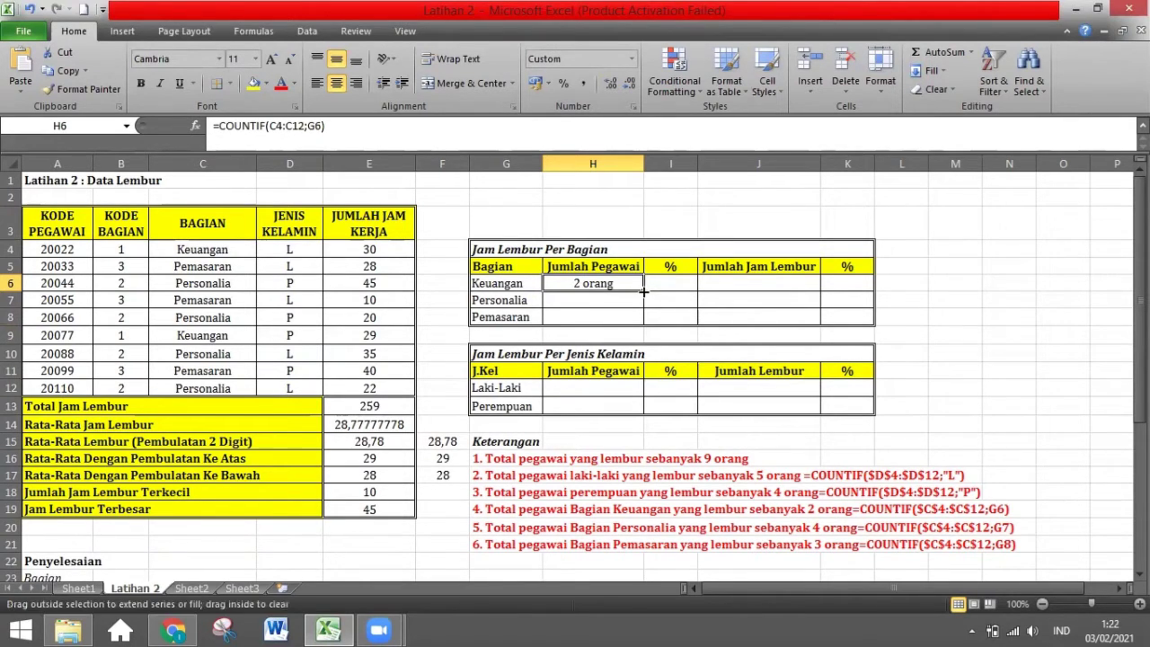
drag(643, 291, 643, 318)
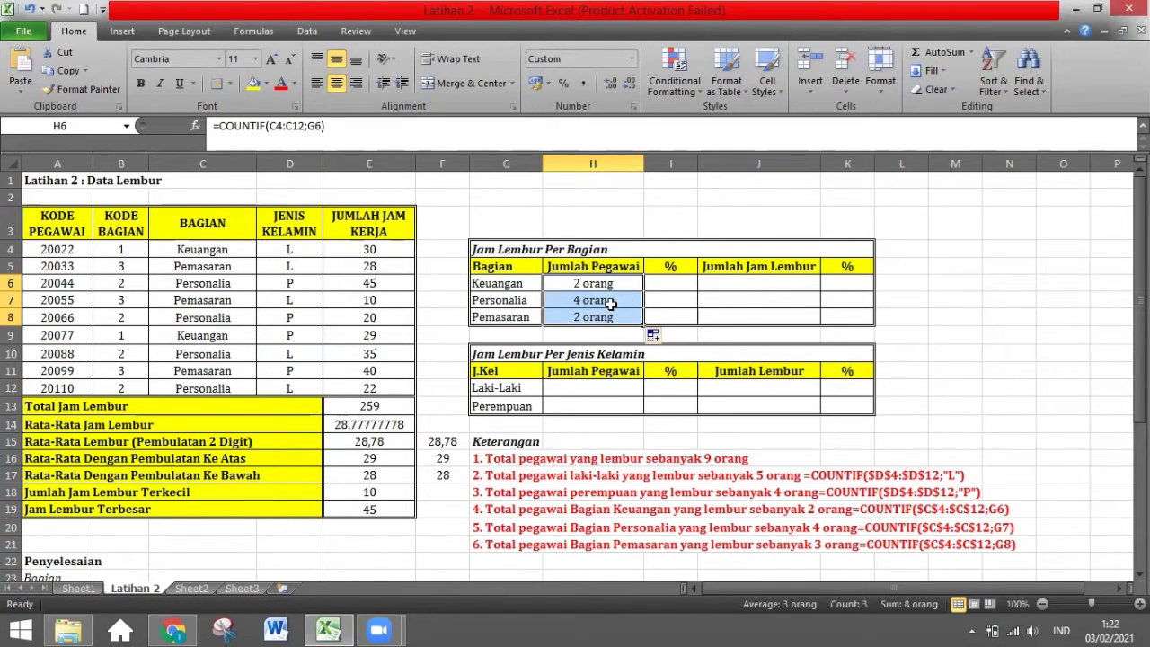
Compare the counted ranges in the Personalia and Keuangan employee count formulas.
click(610, 304)
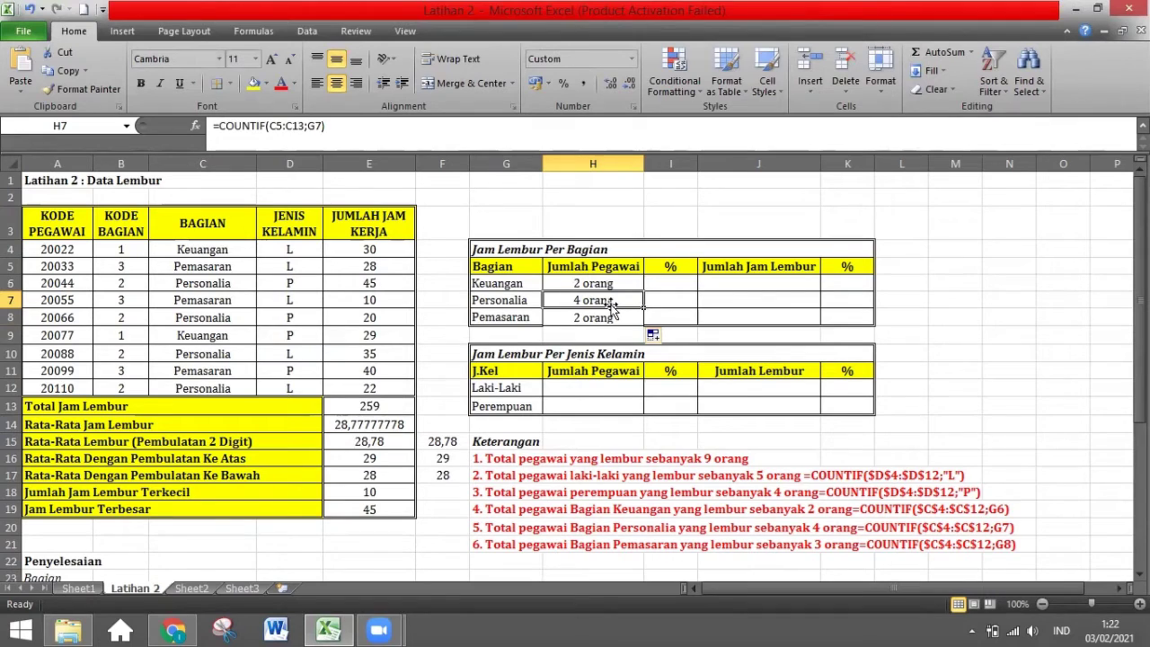
click(602, 285)
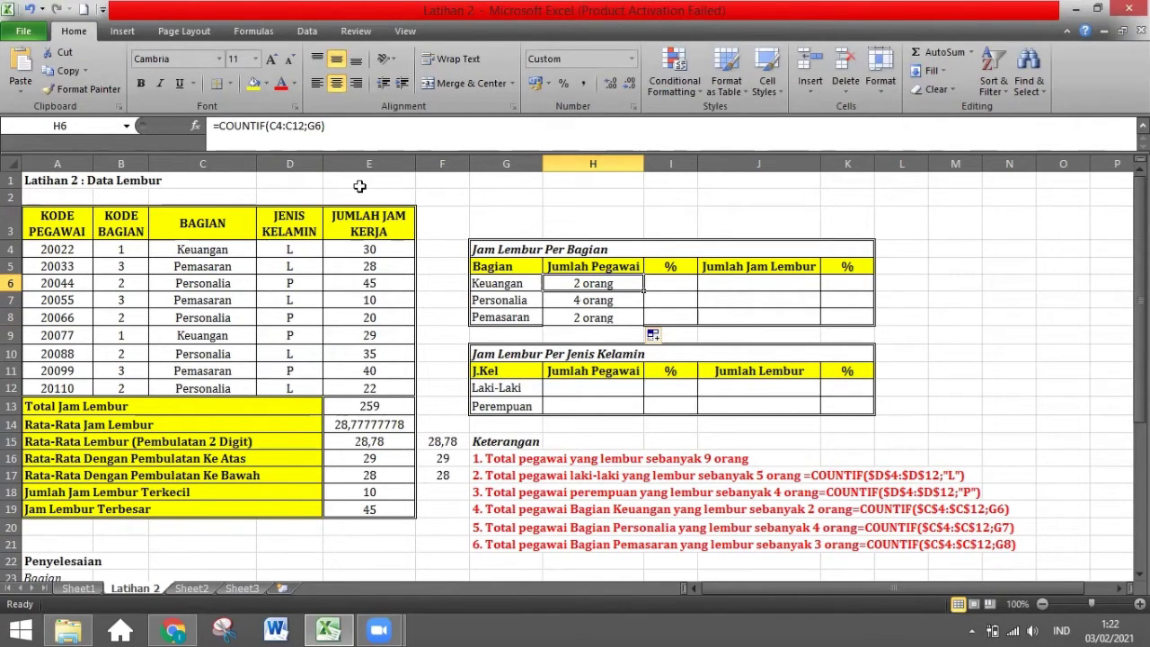
click(288, 126)
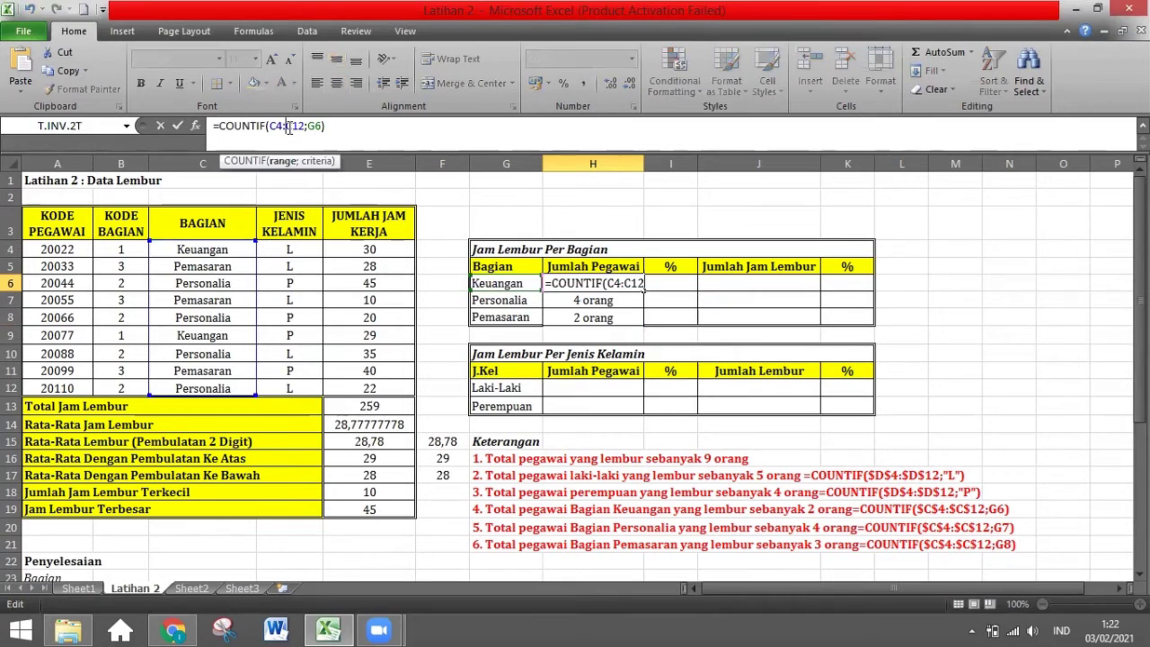
click(230, 248)
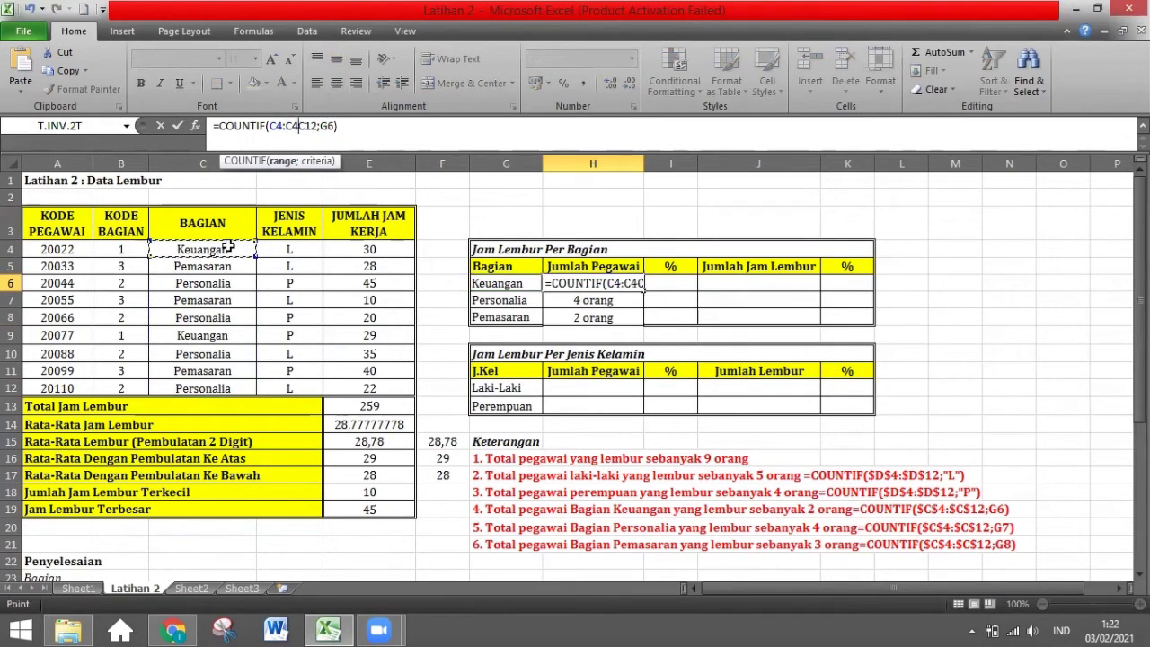
key(BackSpace)
key(BackSpace)
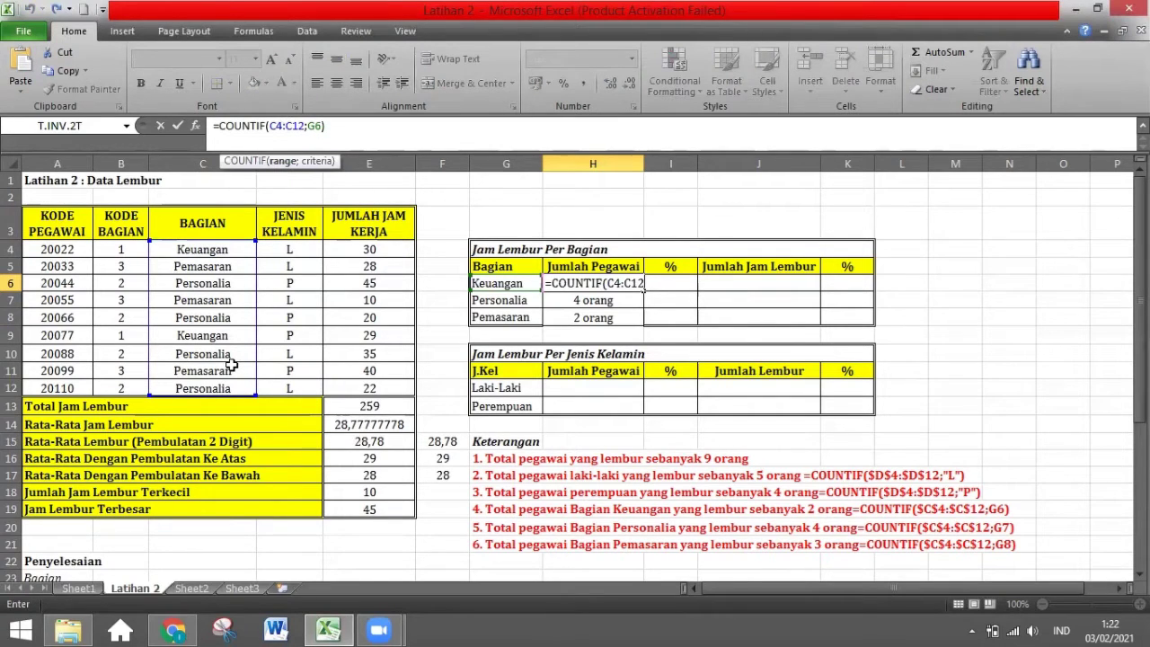
key(Return)
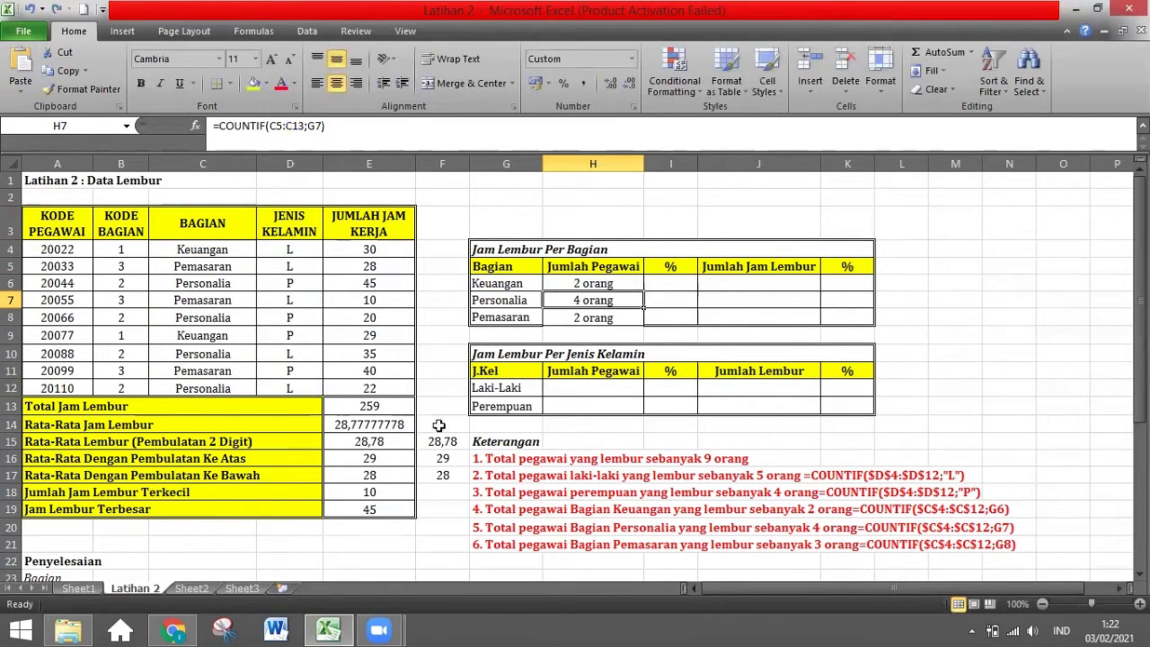
Move the counted range of the Personalia formula up one row to C4:C12.
double_click(593, 300)
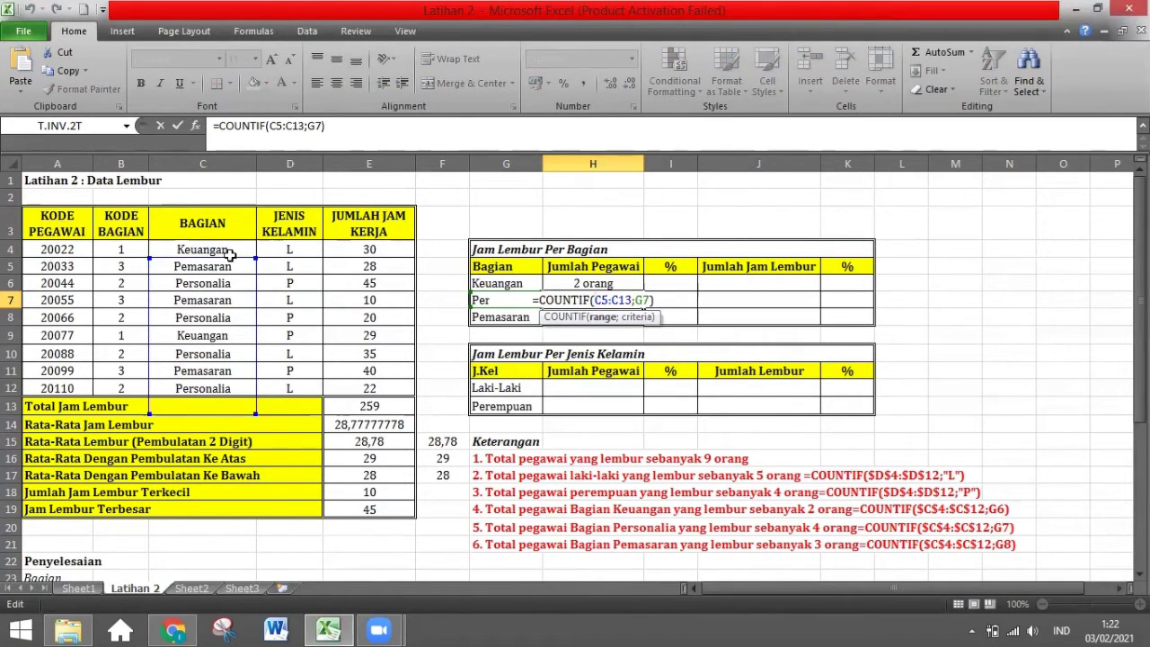
drag(226, 259, 226, 260)
drag(237, 262, 237, 262)
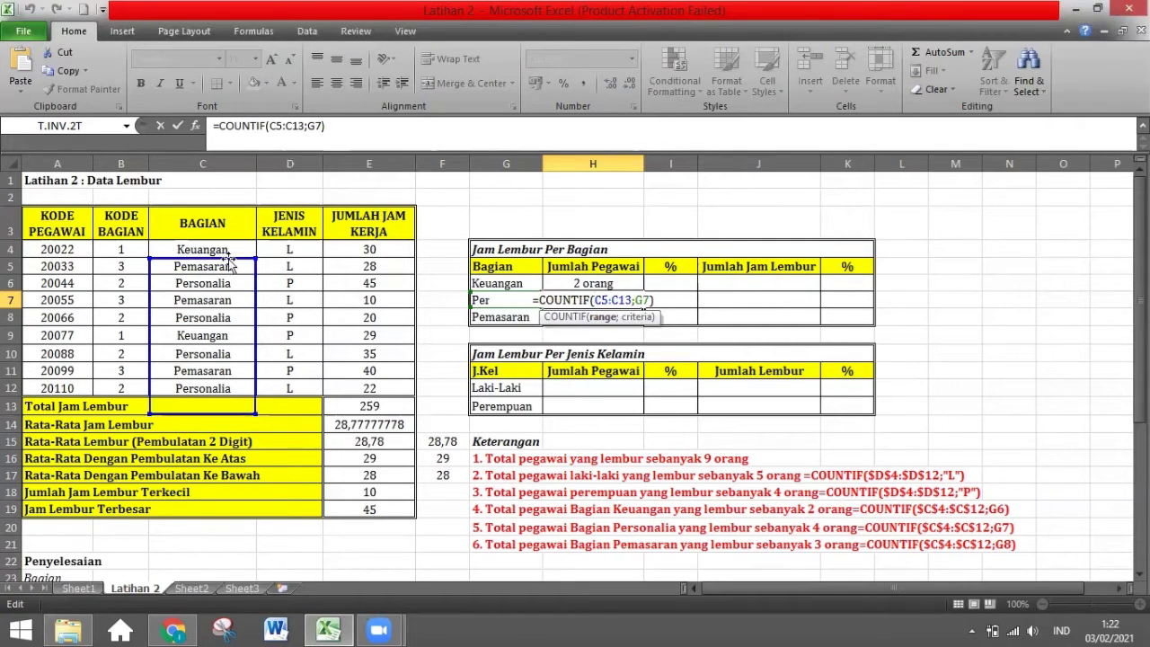
drag(231, 260, 230, 243)
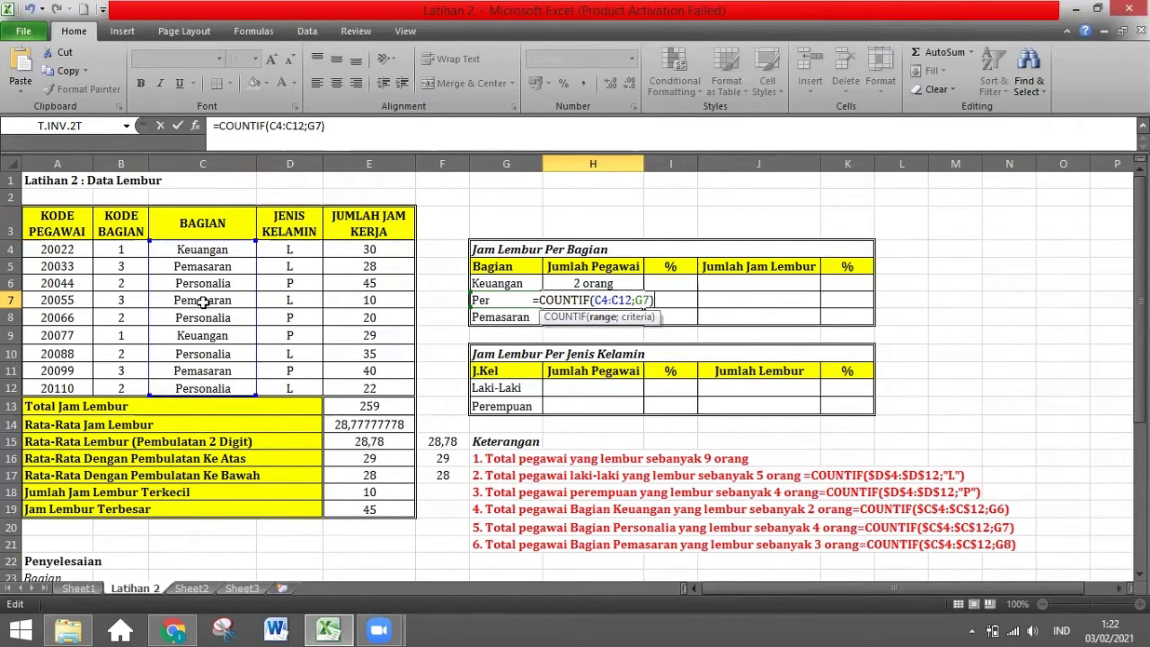
key(Return)
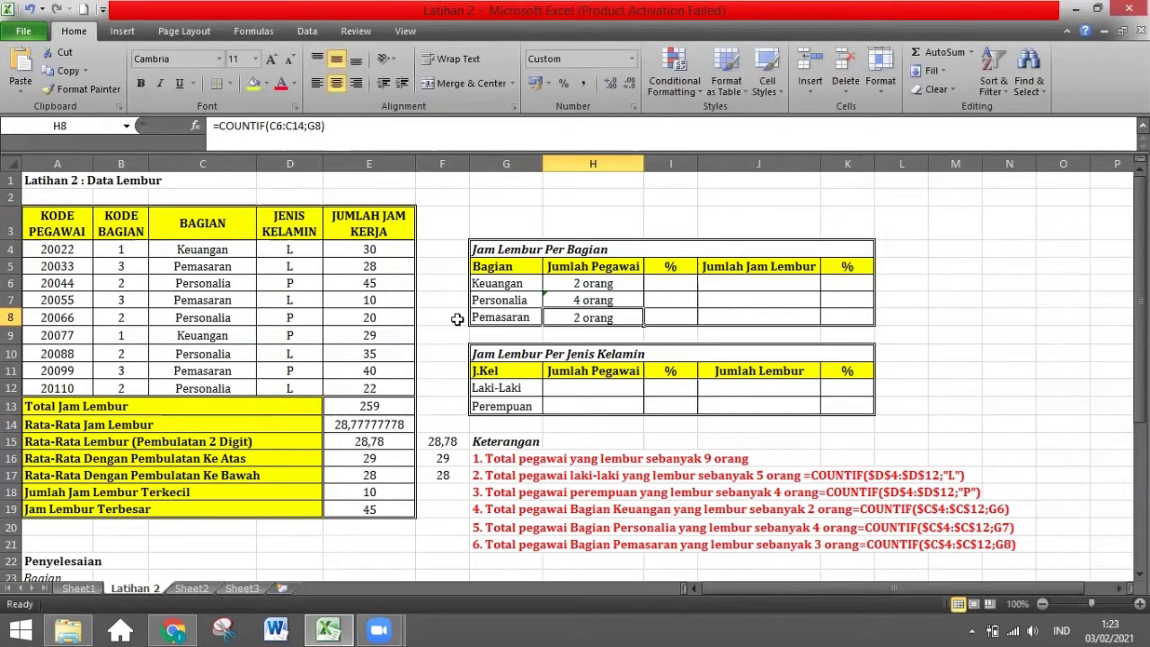
Check the Keuangan count formula against the first and last cells of the BAGIAN data, C4 and C12.
click(575, 286)
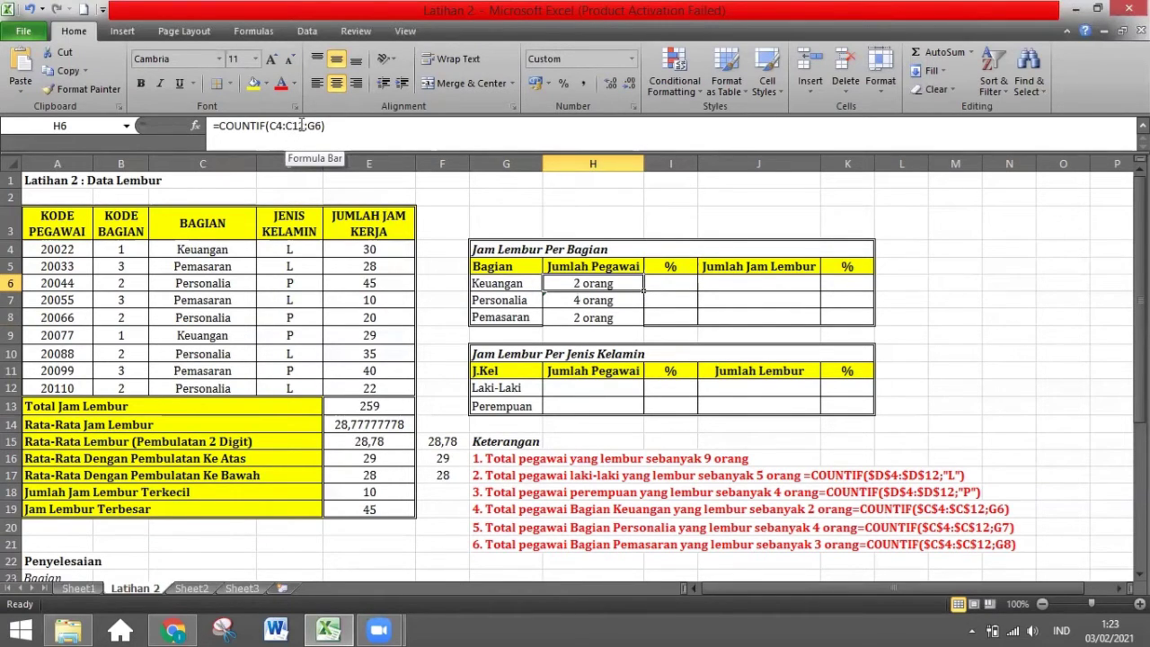
click(200, 245)
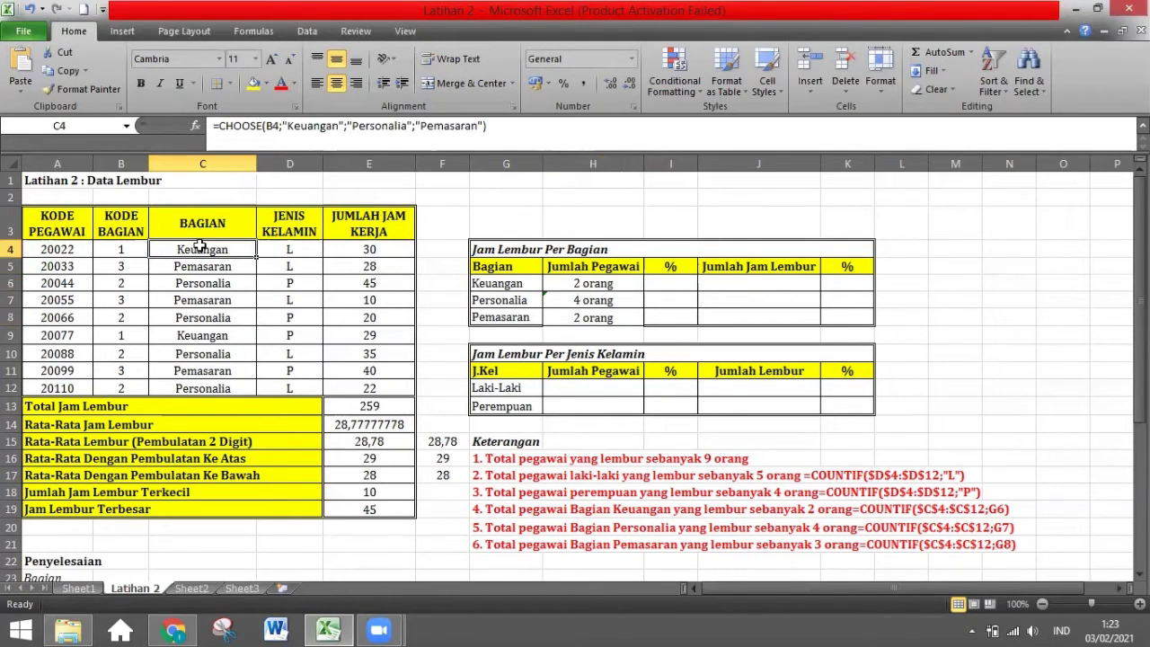
click(587, 281)
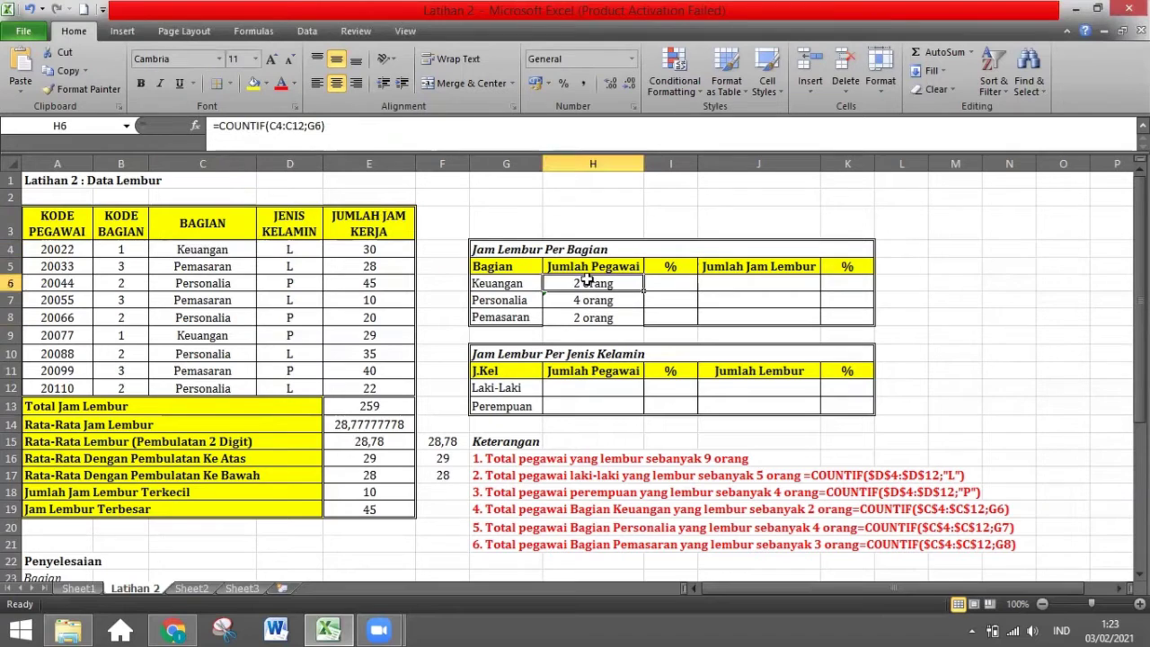
click(221, 384)
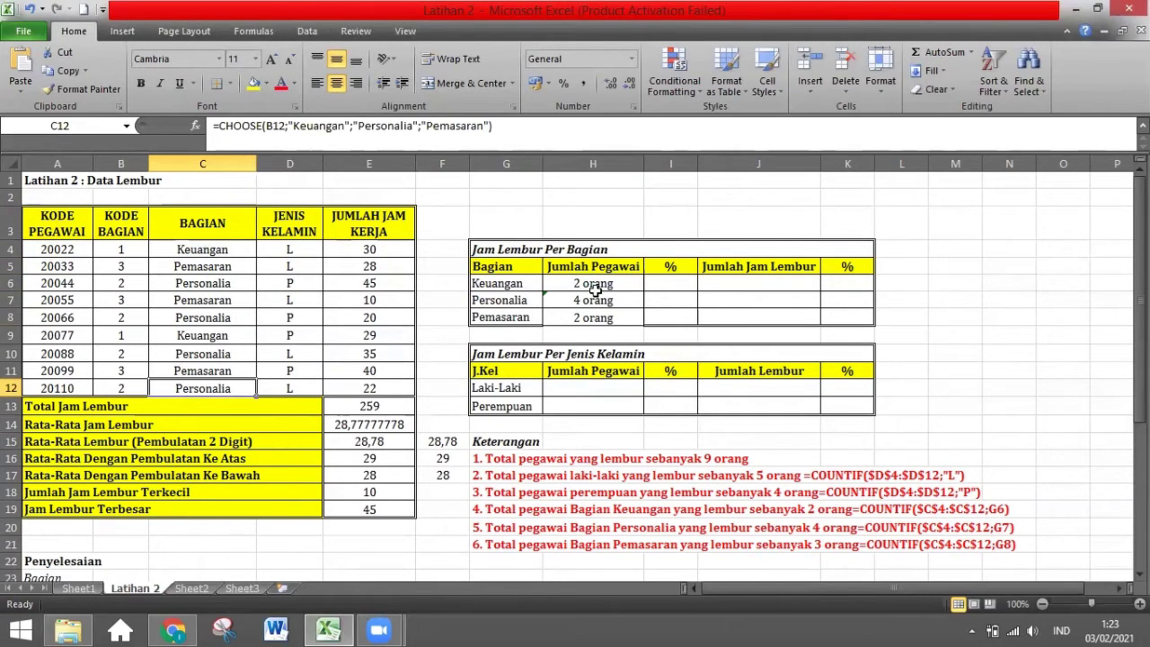
click(190, 245)
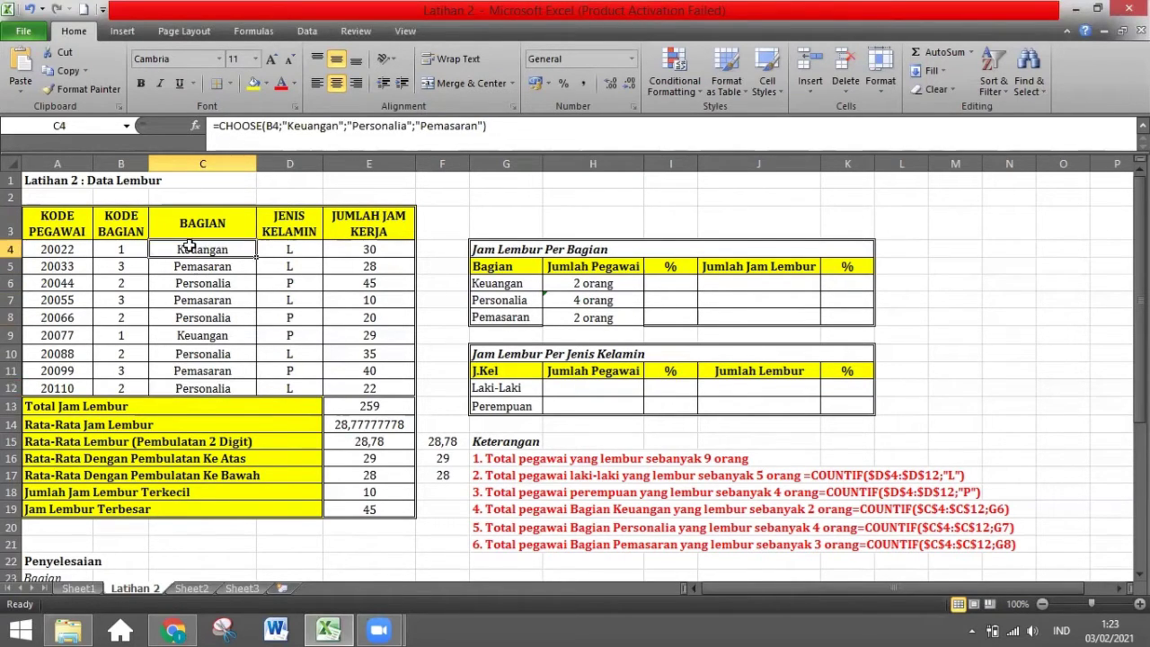
click(194, 385)
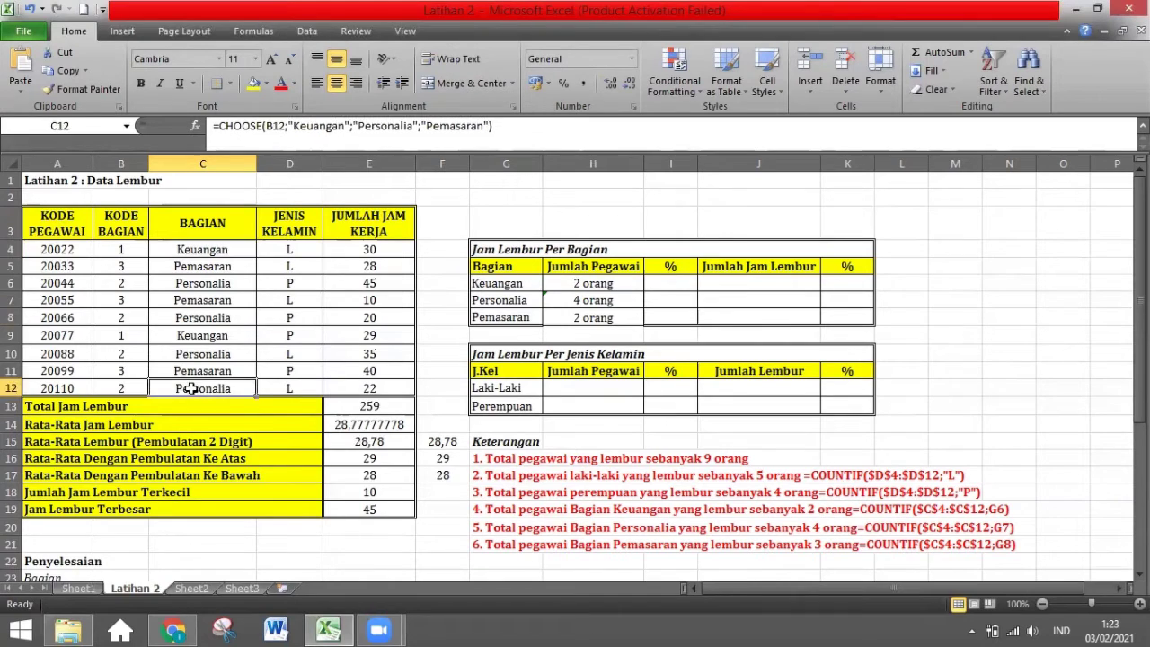
click(559, 283)
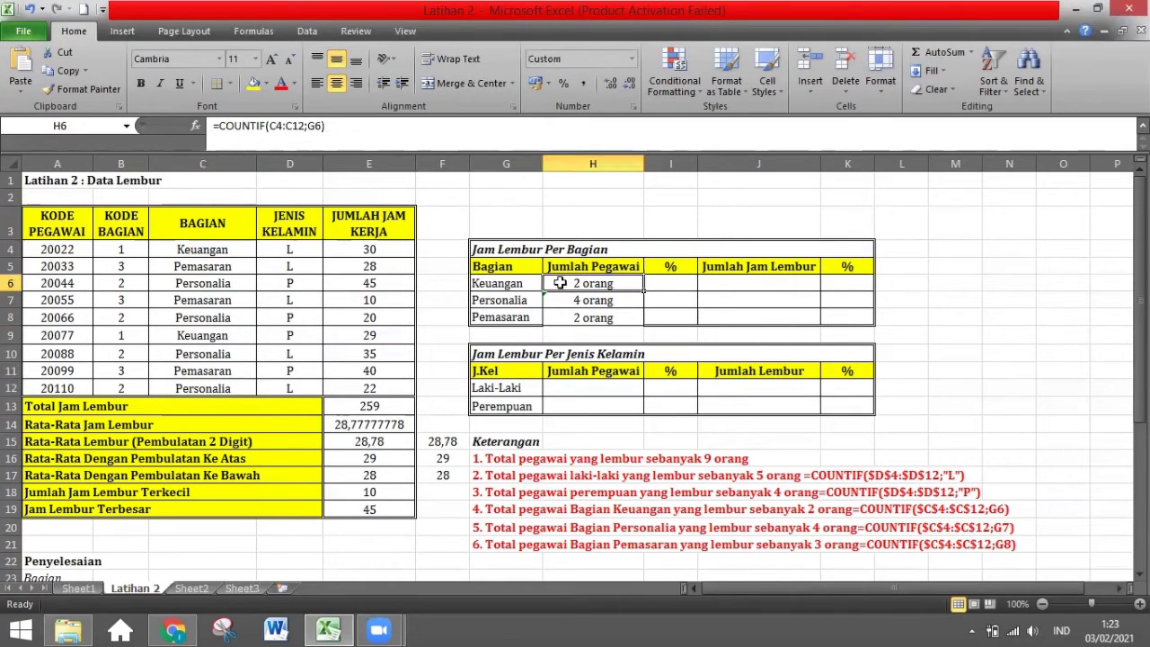
double_click(281, 126)
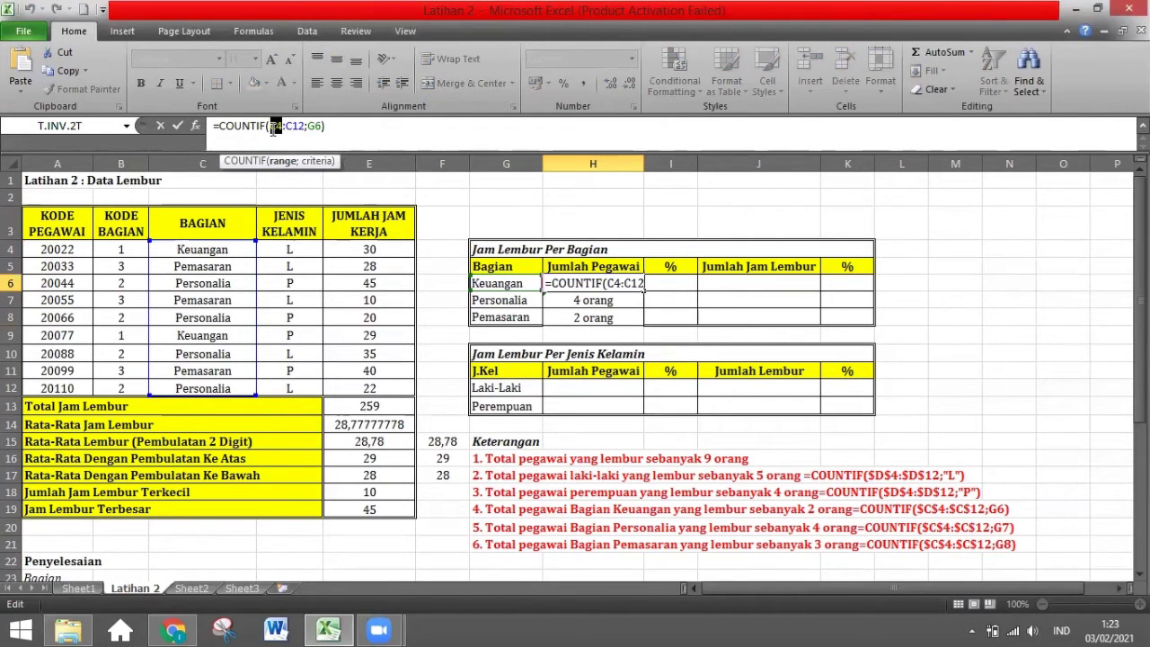
key(F4)
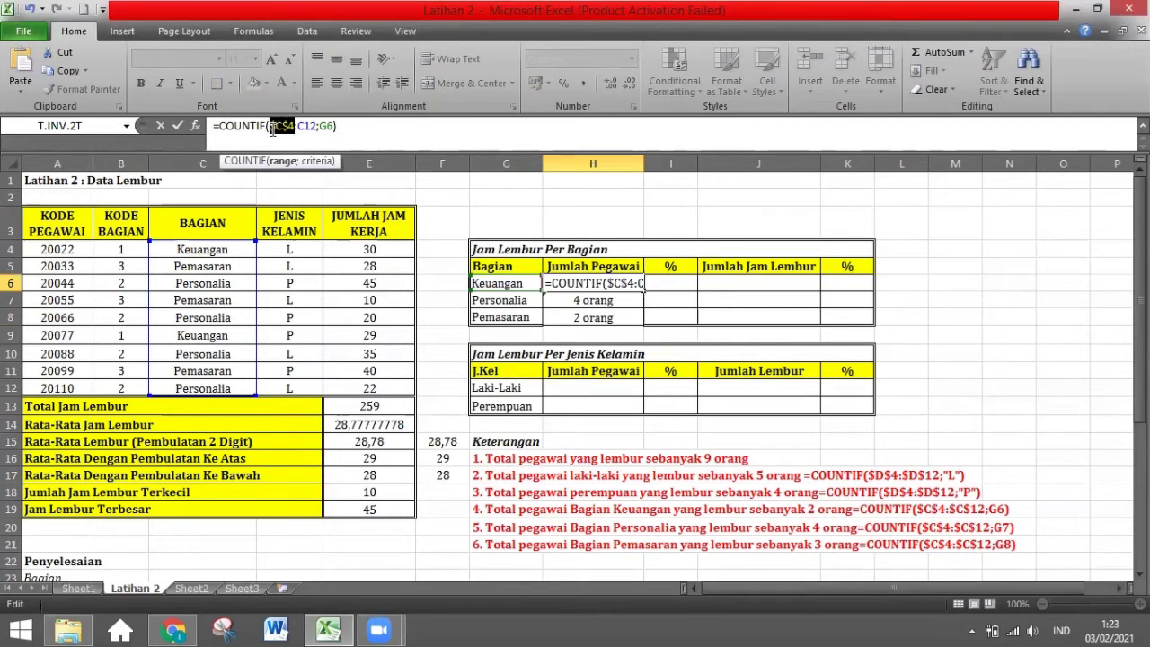
key(F4)
key(F4)
key(F4)
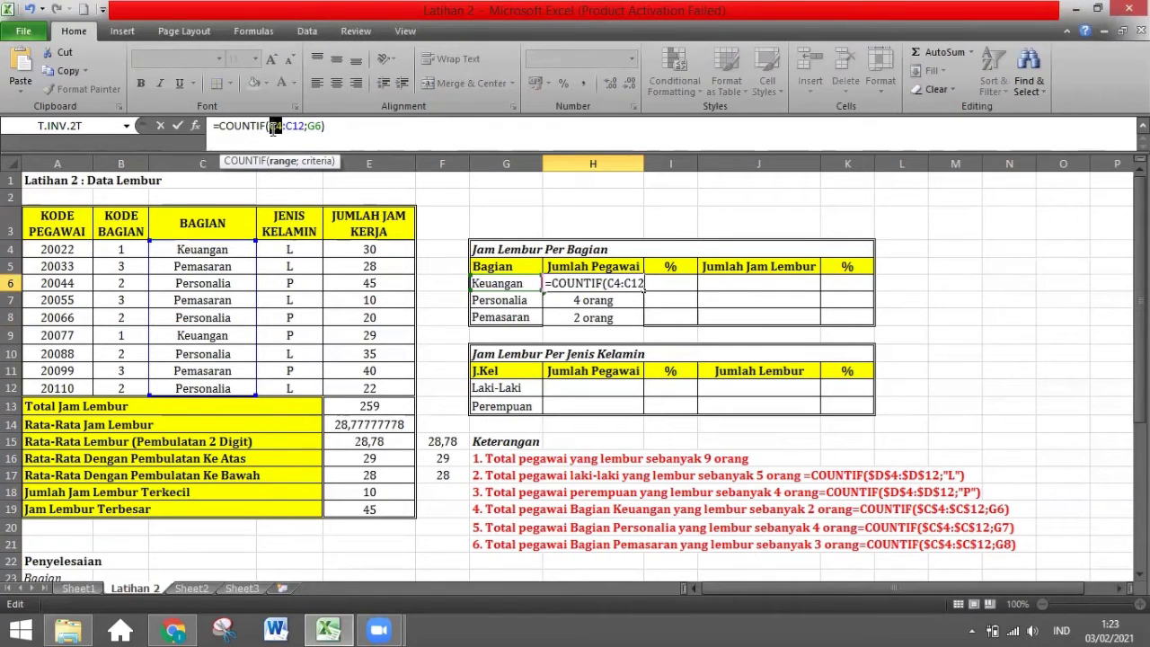
Make the counted range in the Keuangan formula absolute so it reads =COUNTIF($C$4:$C$12;G6).
click(272, 130)
text($)
click(282, 130)
text($)
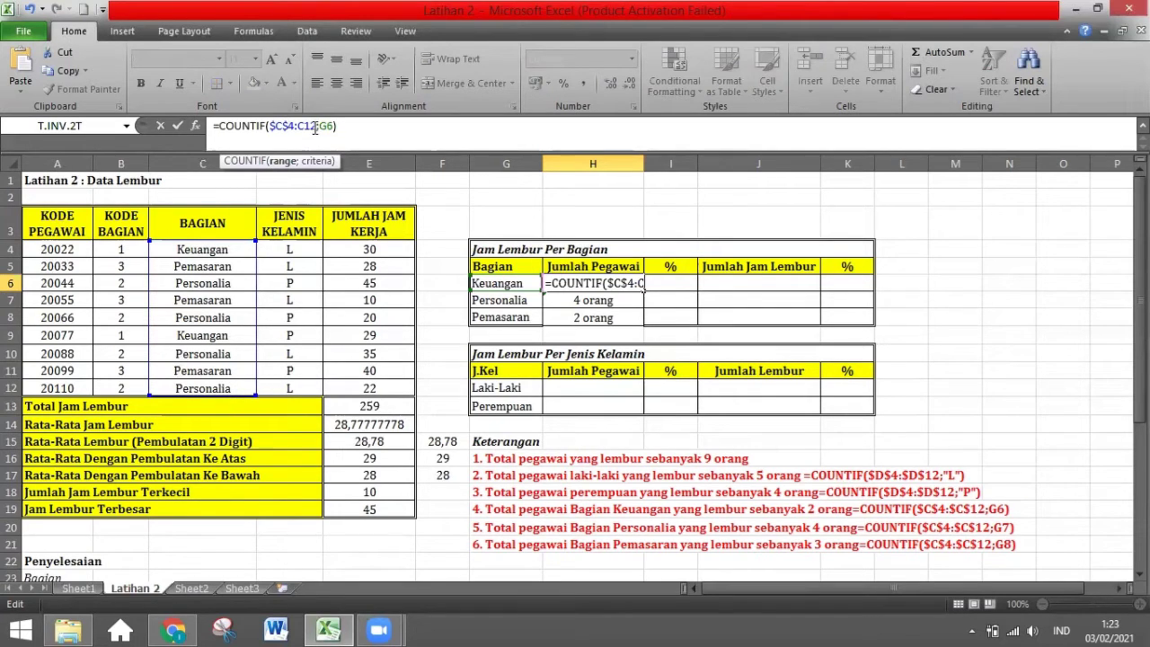
drag(316, 128, 300, 127)
key(F4)
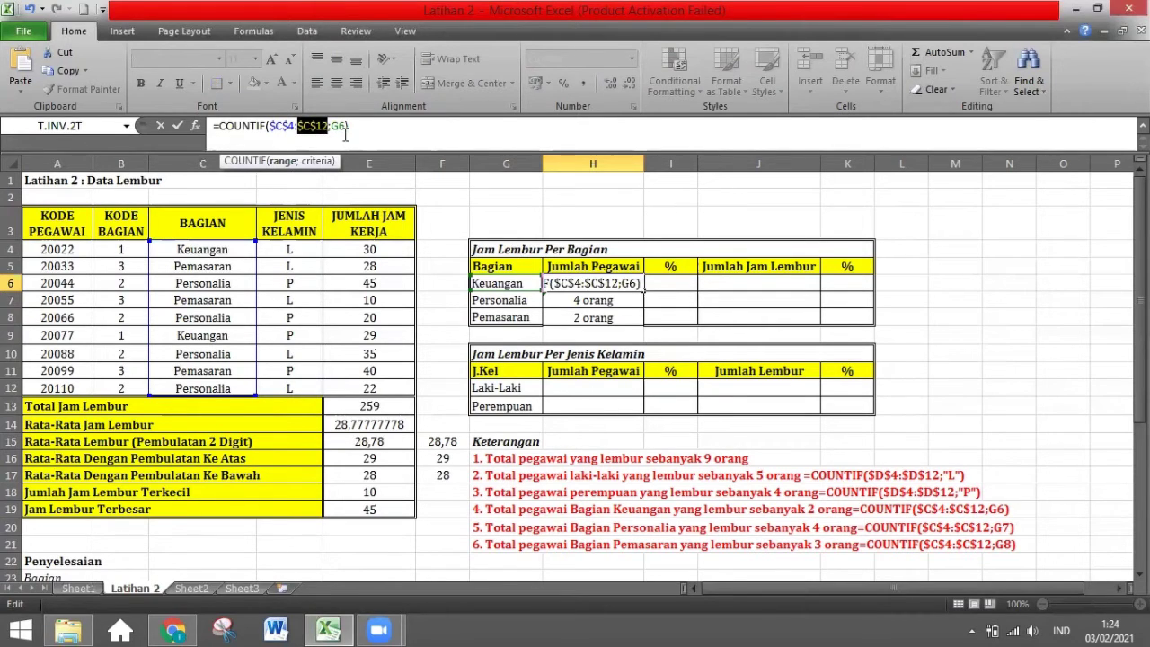
key(Return)
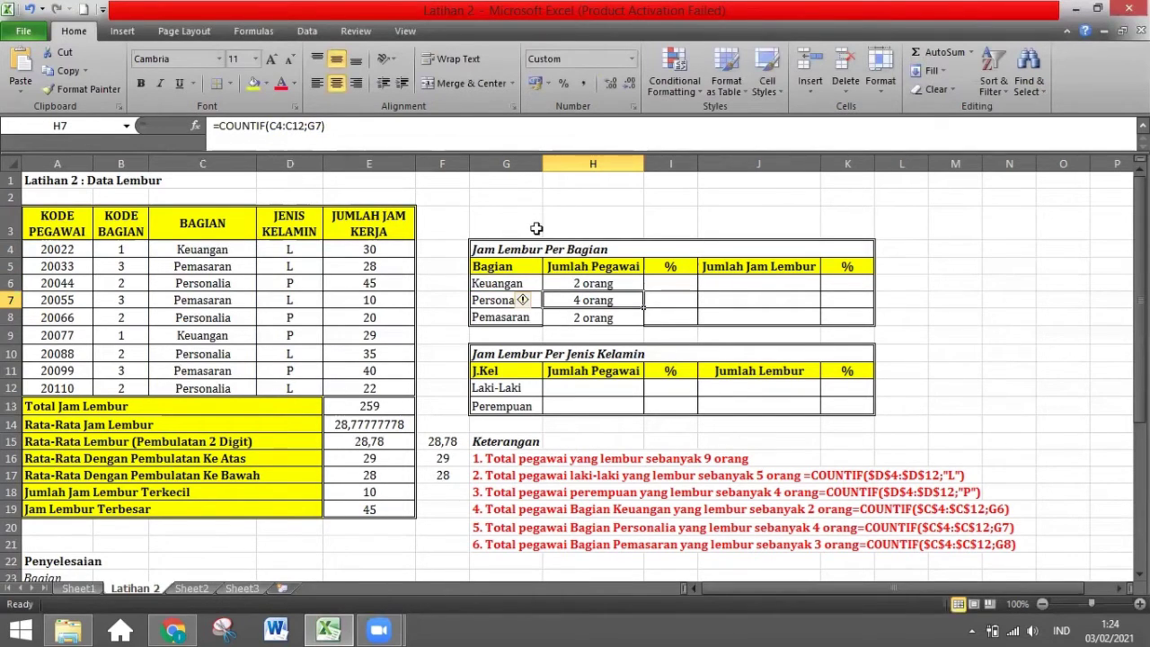
Review the row number of the G6 criterion in the Keuangan count formula.
click(585, 283)
click(342, 127)
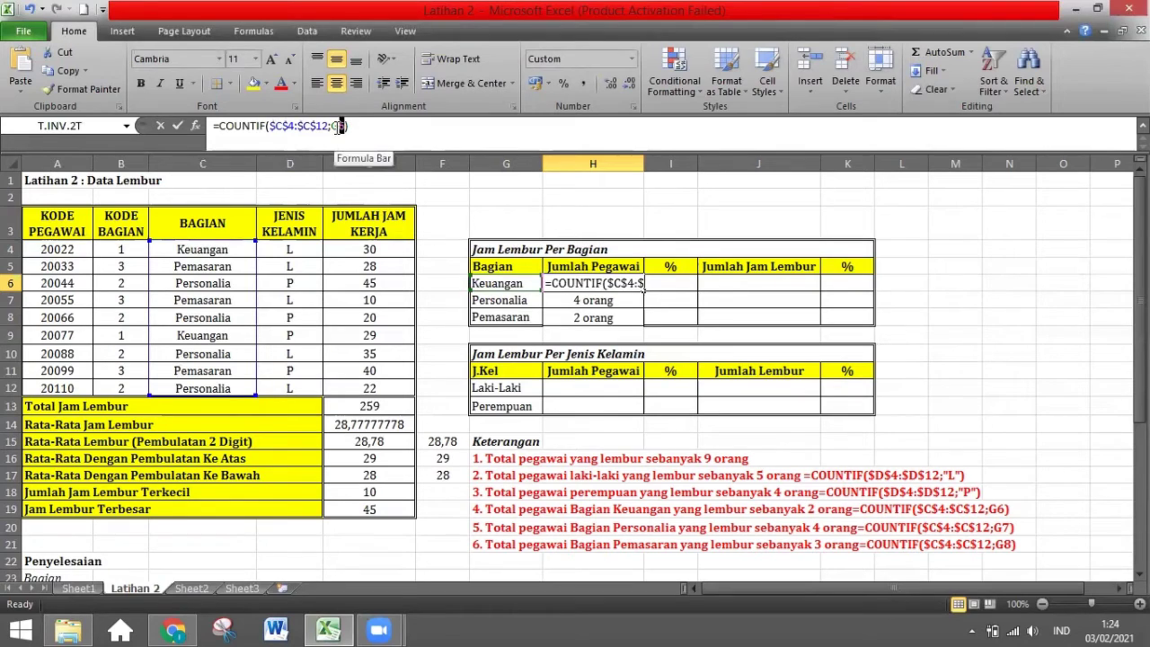
double_click(340, 127)
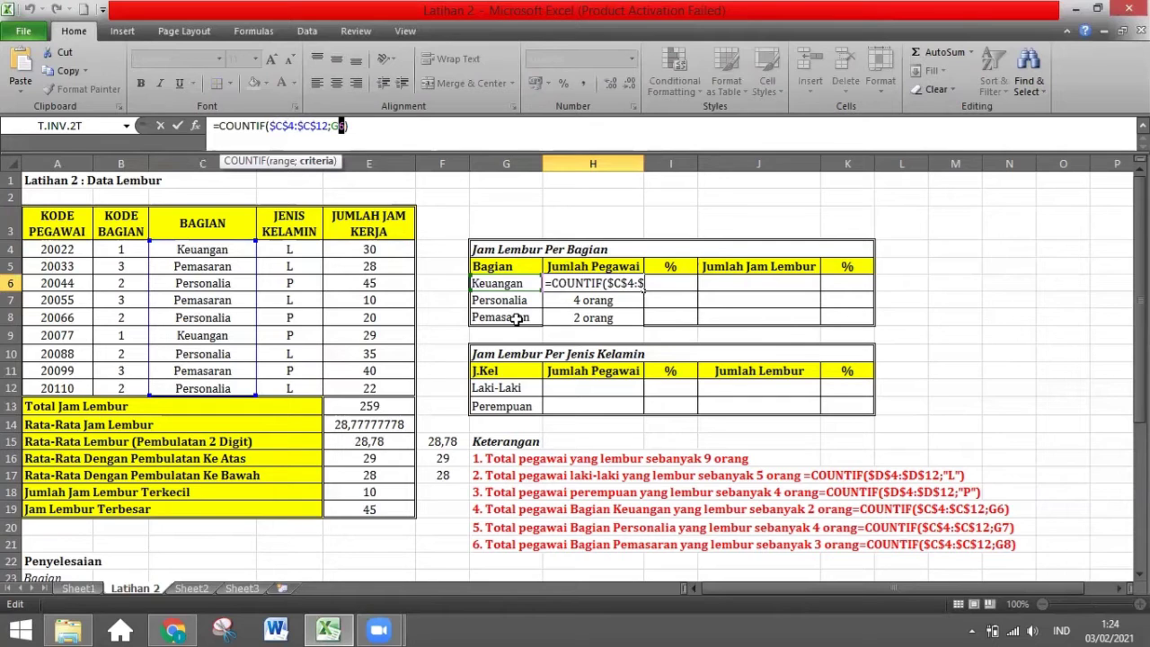
key(Return)
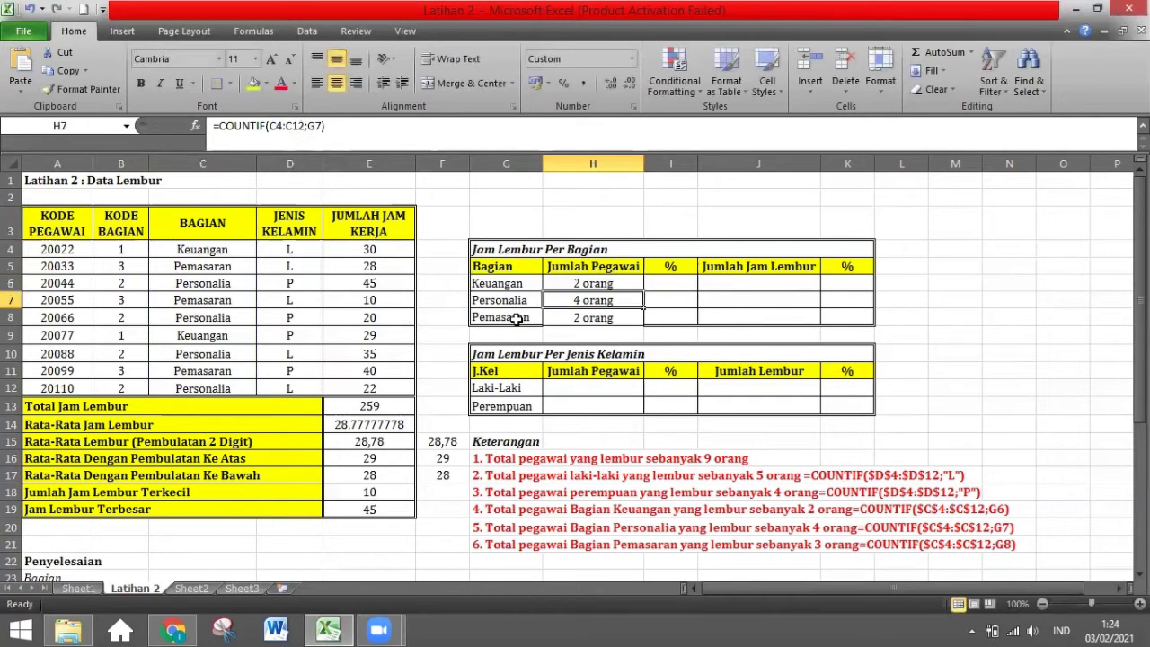
Copy the Keuangan count formula with its absolute range down to the Personalia and Pemasaran rows.
click(587, 279)
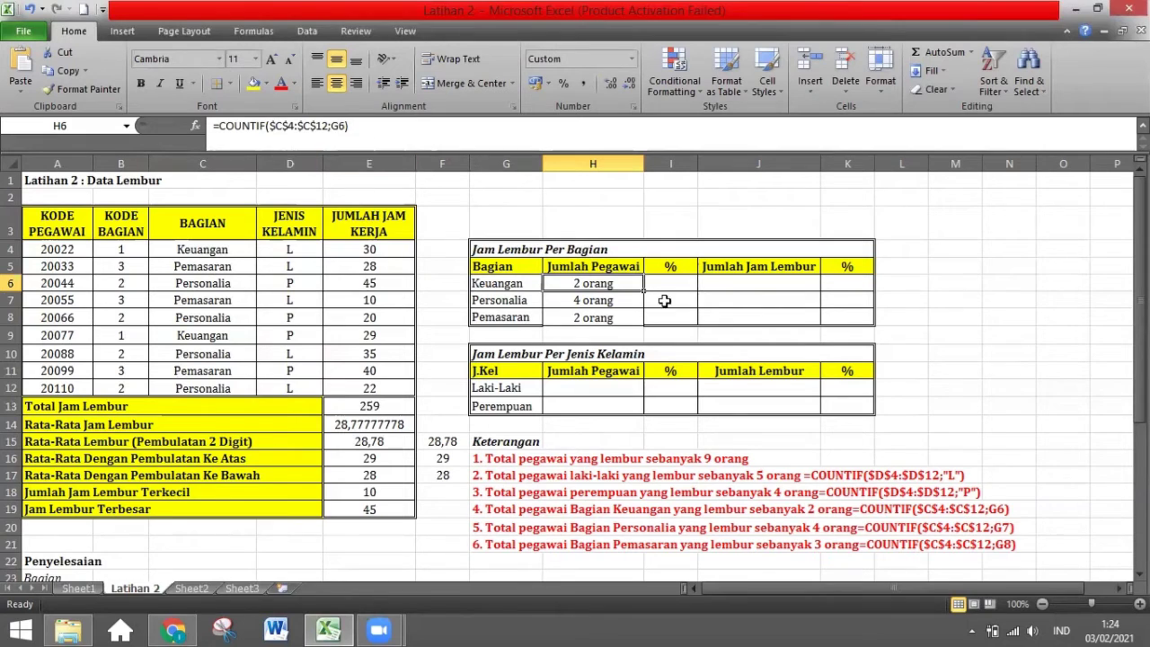
drag(645, 293, 644, 325)
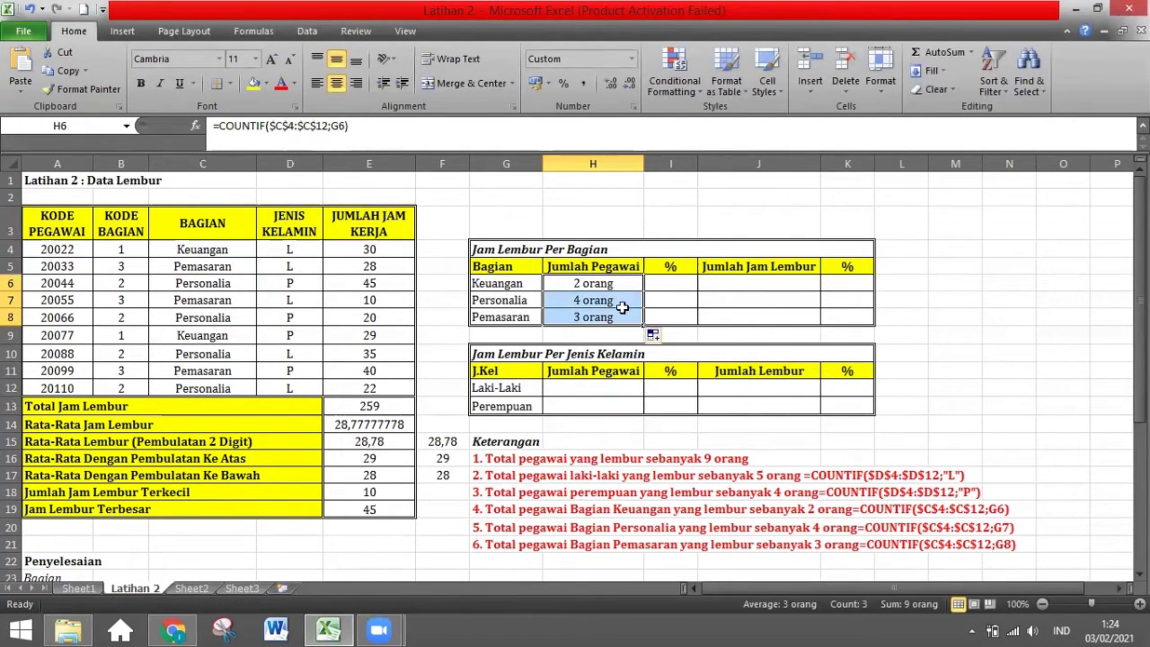
Inspect the absolute end reference $C$12 in the Keuangan count formula.
click(611, 284)
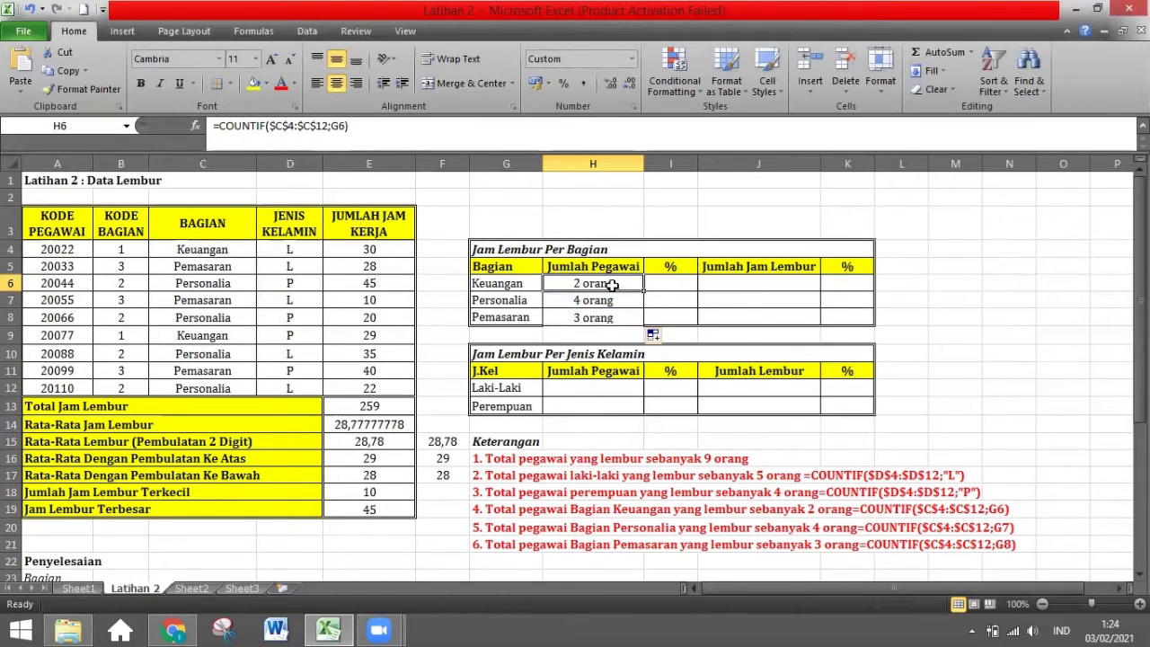
click(325, 126)
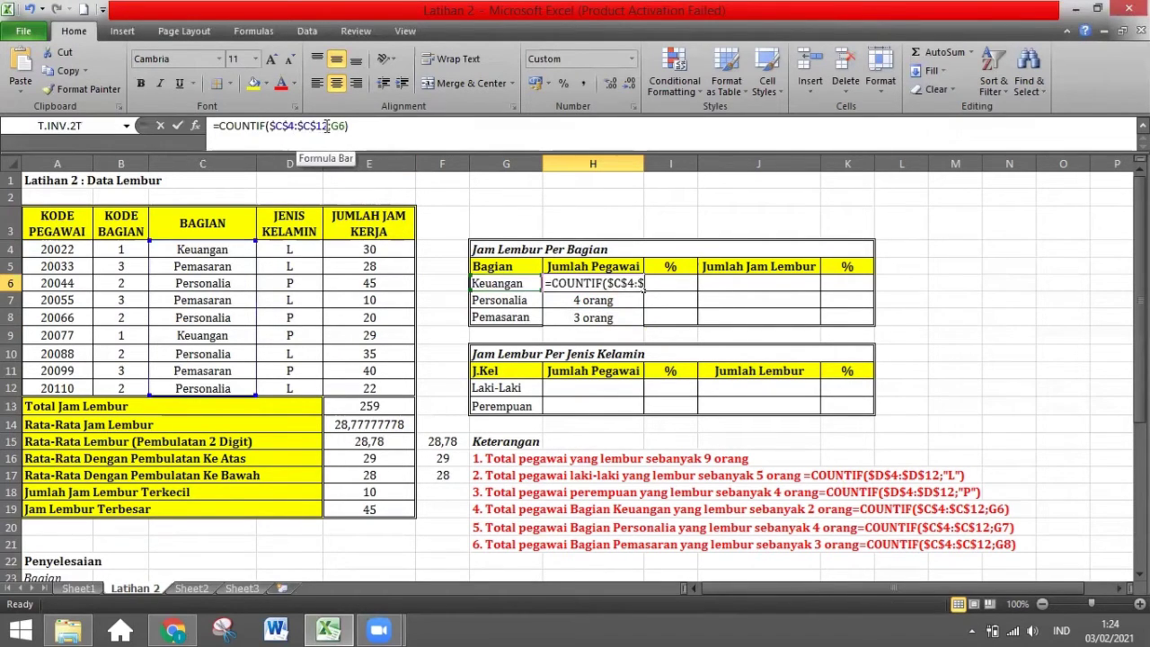
drag(326, 125, 306, 125)
key(Return)
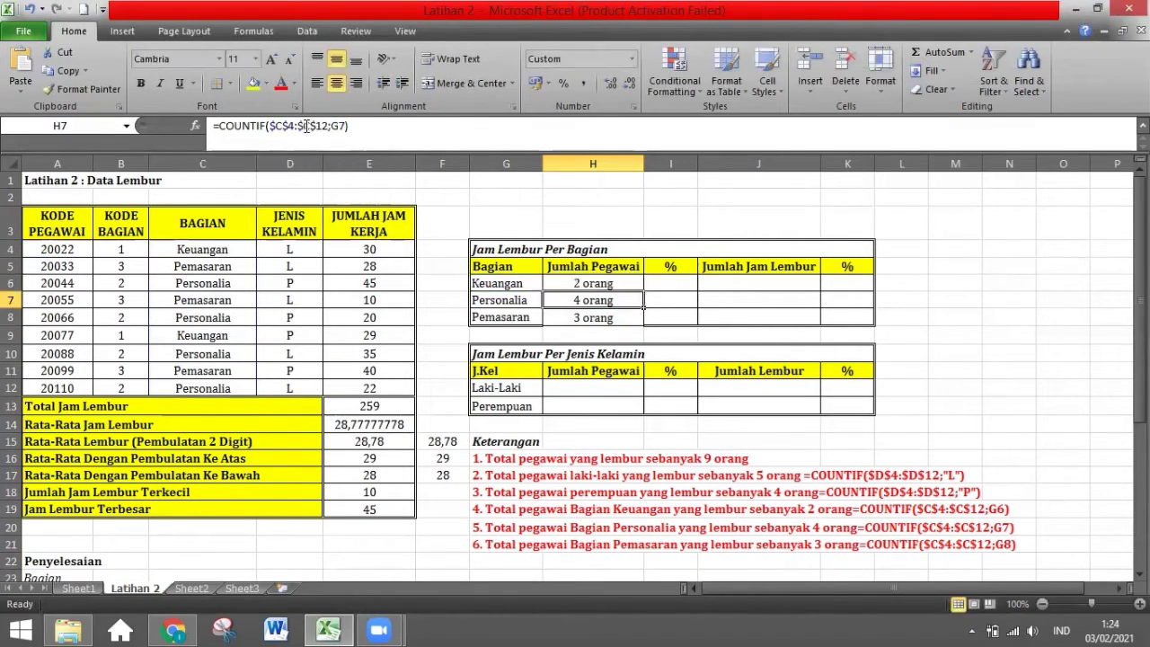
Inspect the absolute range and the criterion reference in the Personalia and Pemasaran count formulas.
double_click(616, 300)
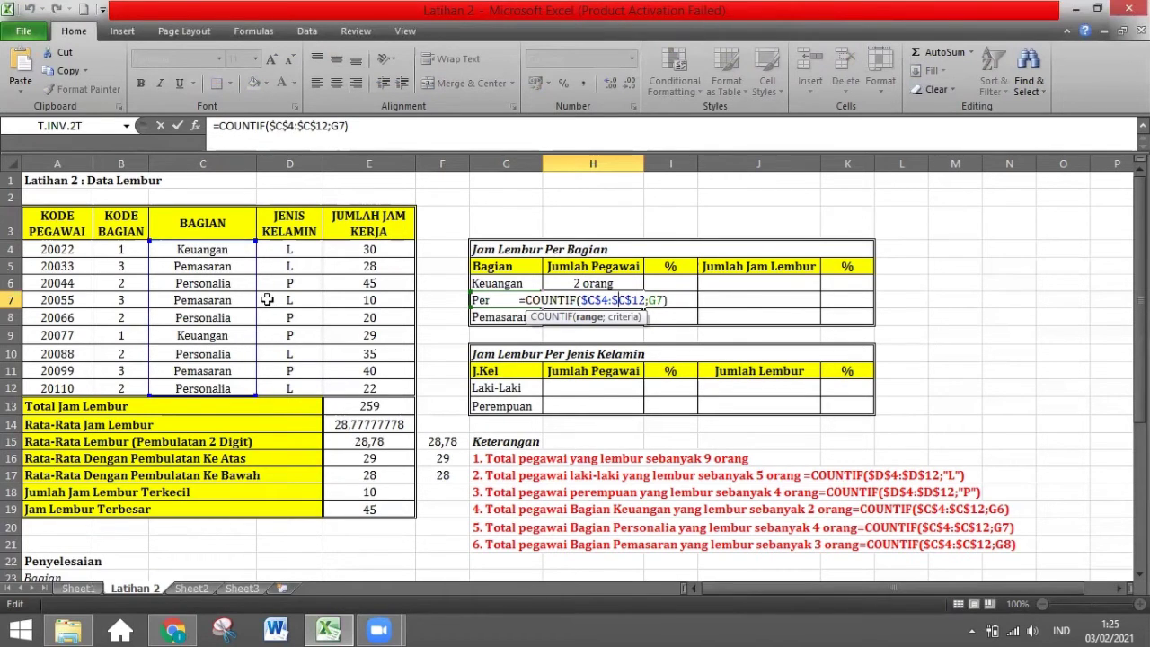
key(Return)
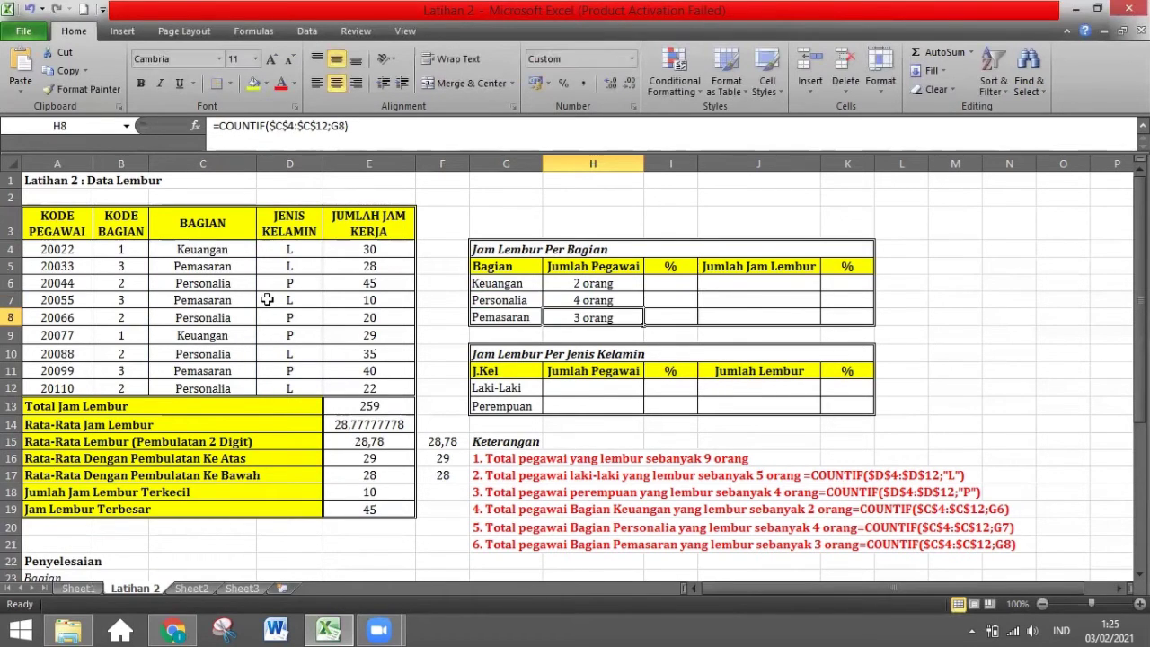
double_click(572, 317)
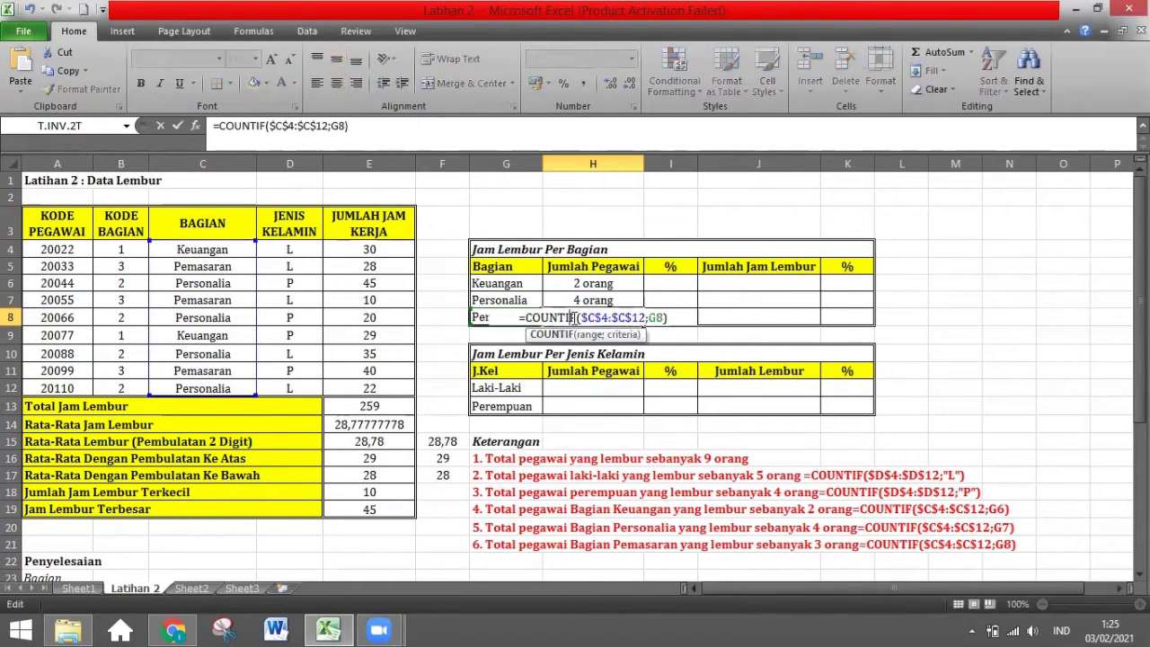
drag(301, 126, 348, 126)
click(296, 126)
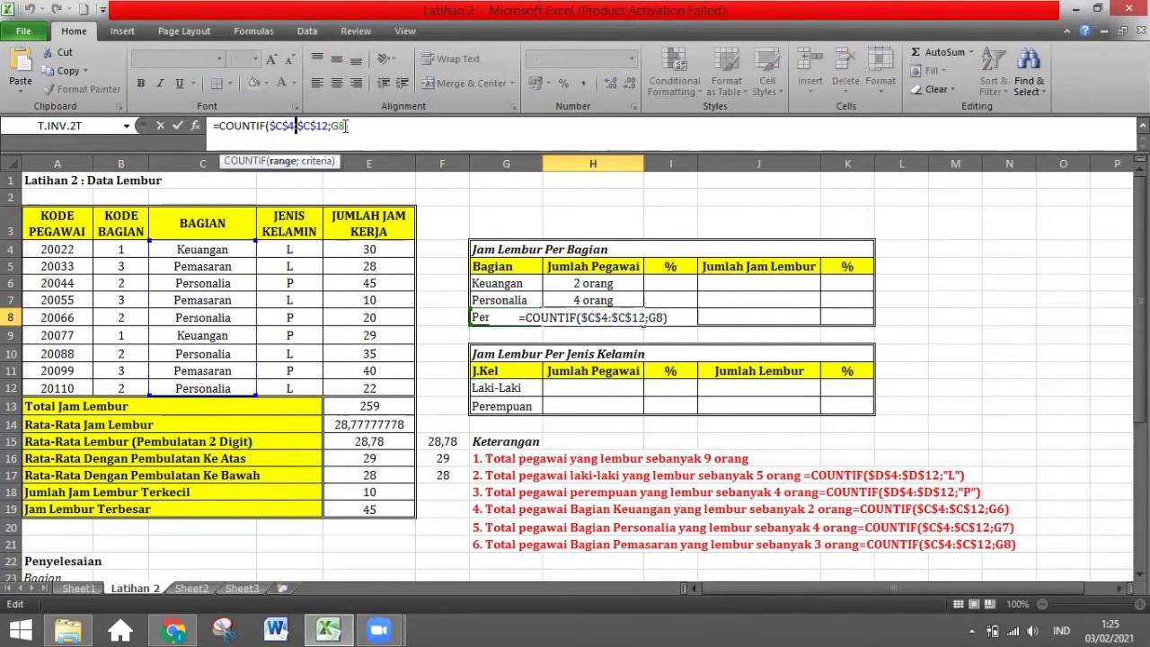
drag(347, 126, 331, 125)
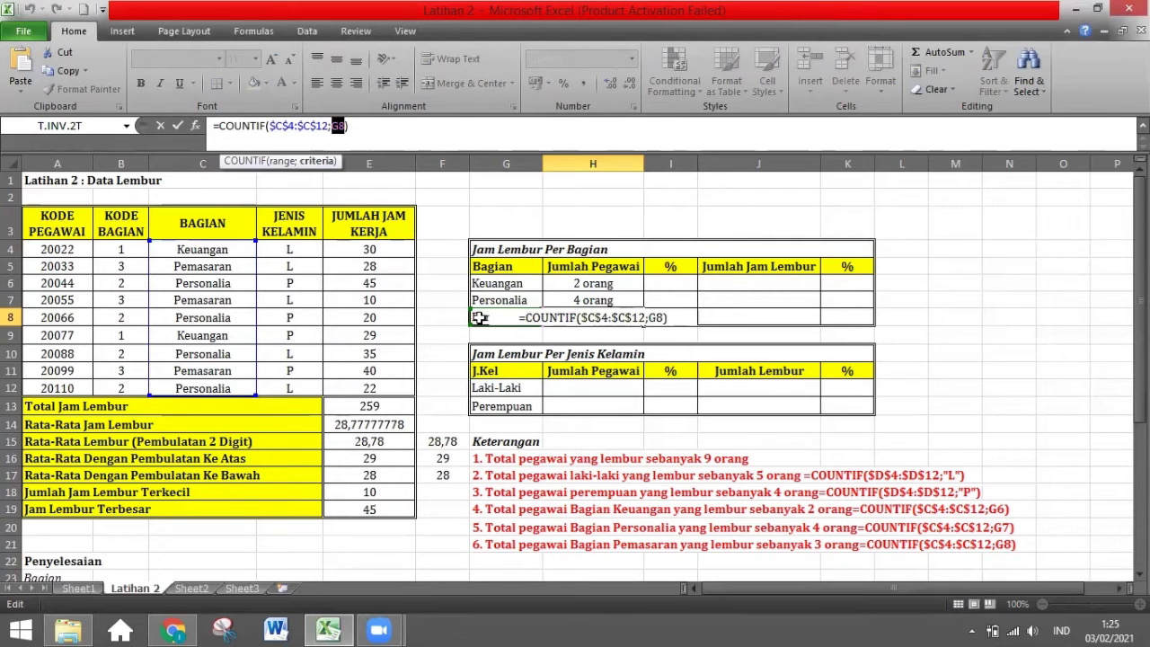
key(Return)
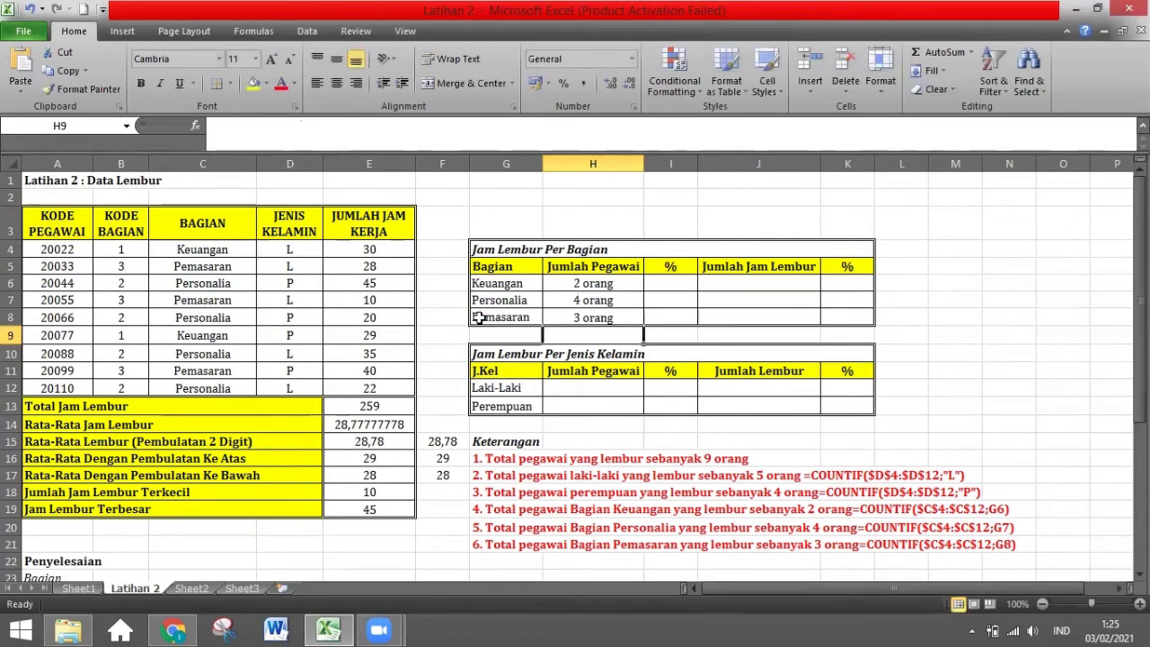
Begin the Laki-Laki Jumlah Pegawai formula with COUNTIF over the absolute gender range $D$4:$D$12, ready for its criterion.
click(592, 386)
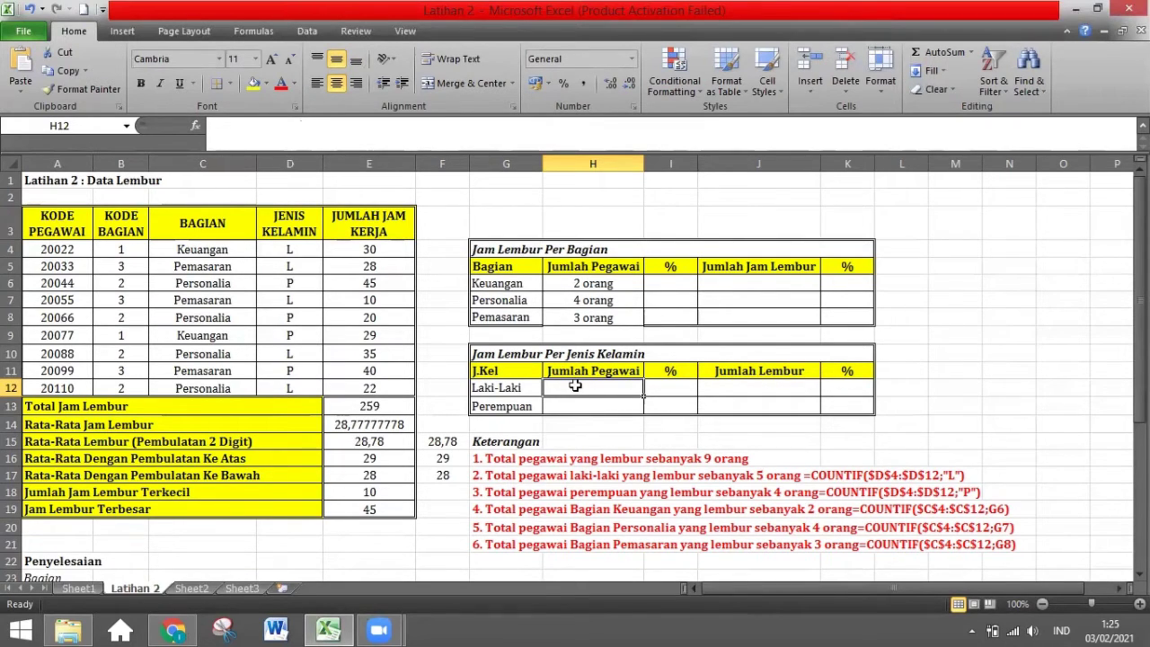
text(=)
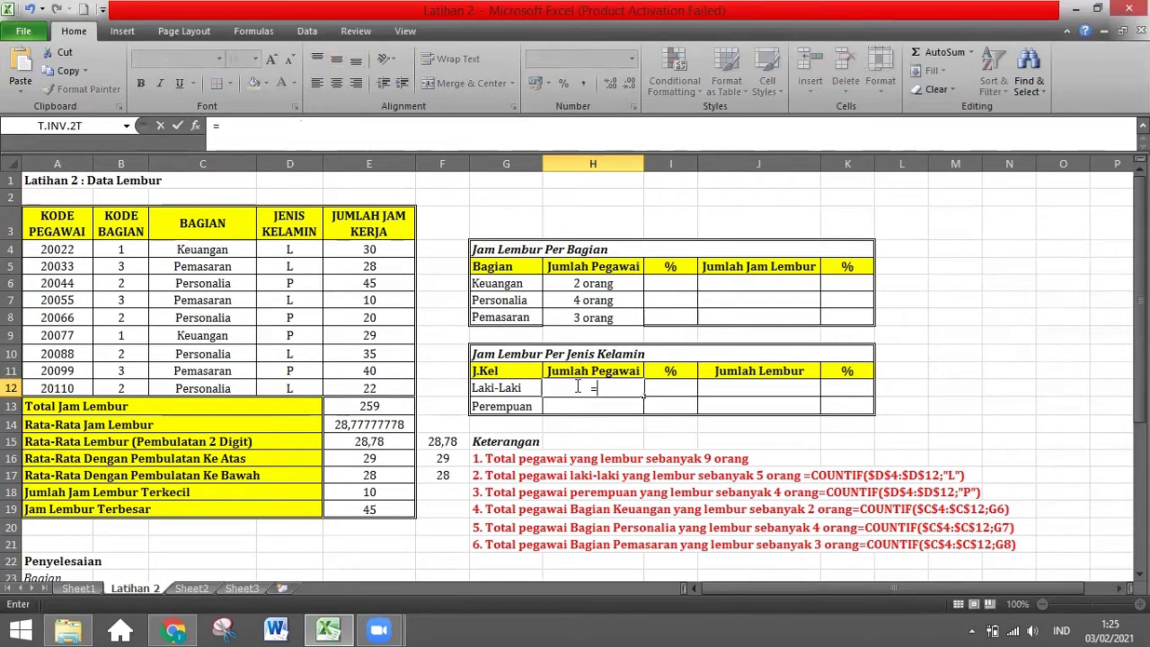
text(co)
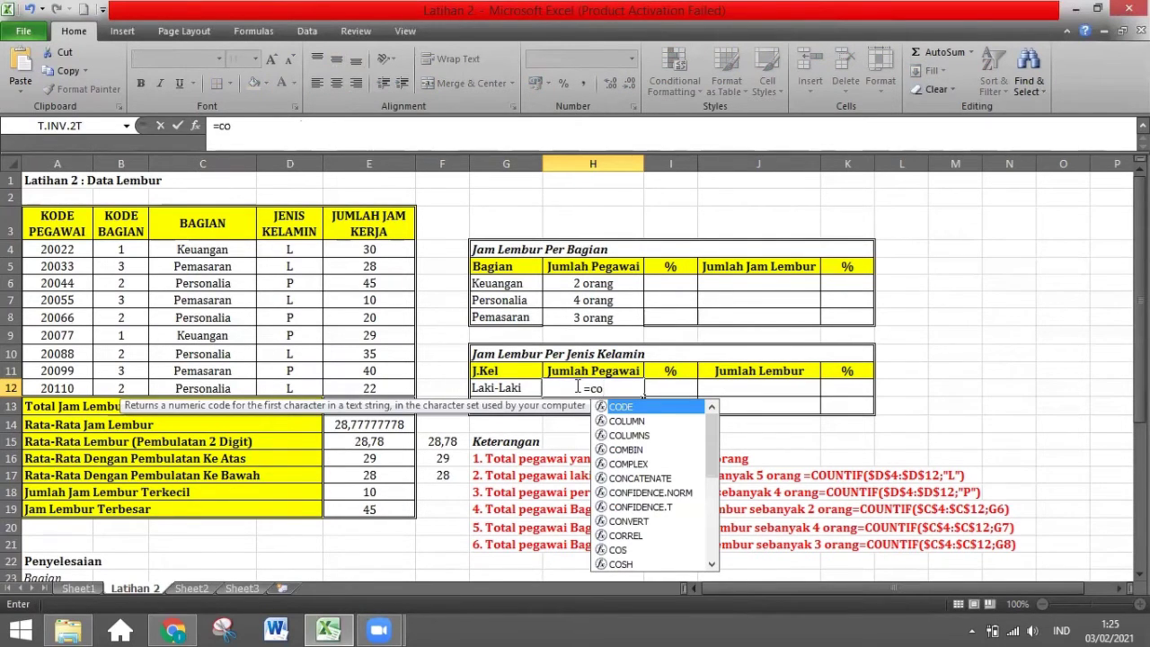
text(u)
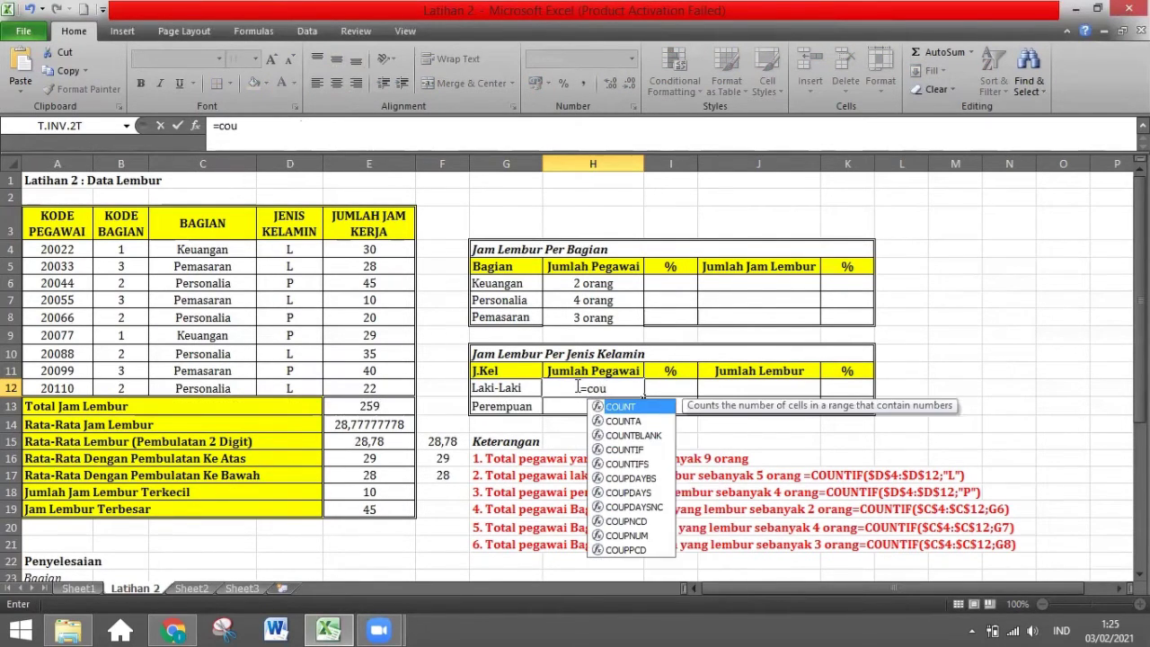
double_click(629, 450)
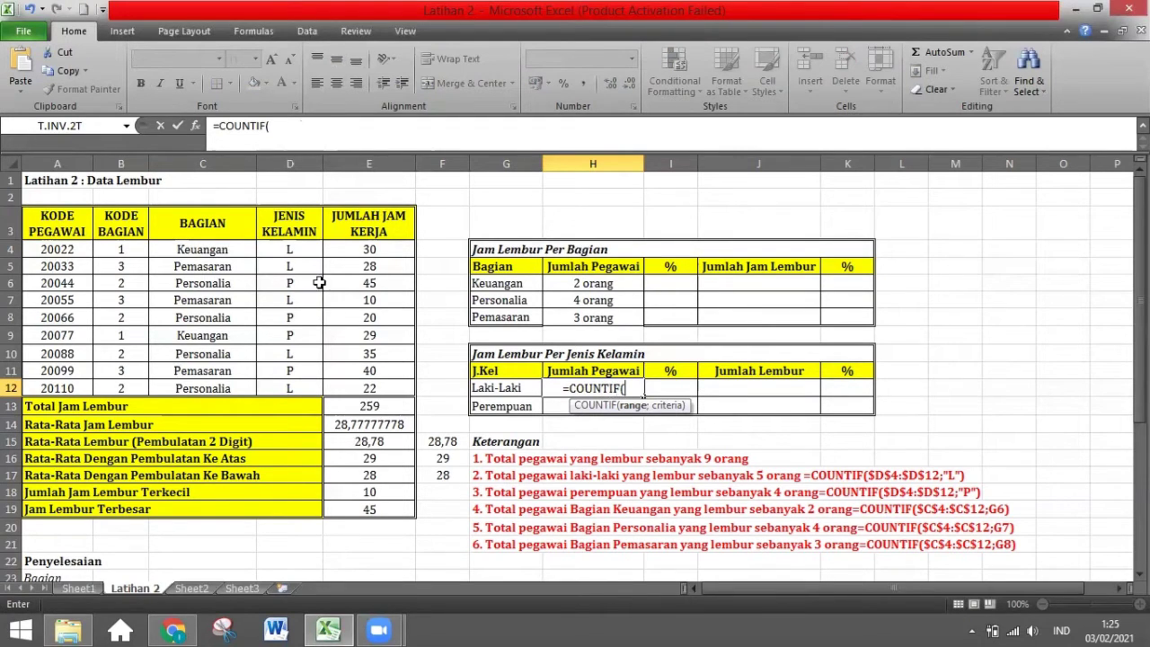
drag(291, 250, 286, 388)
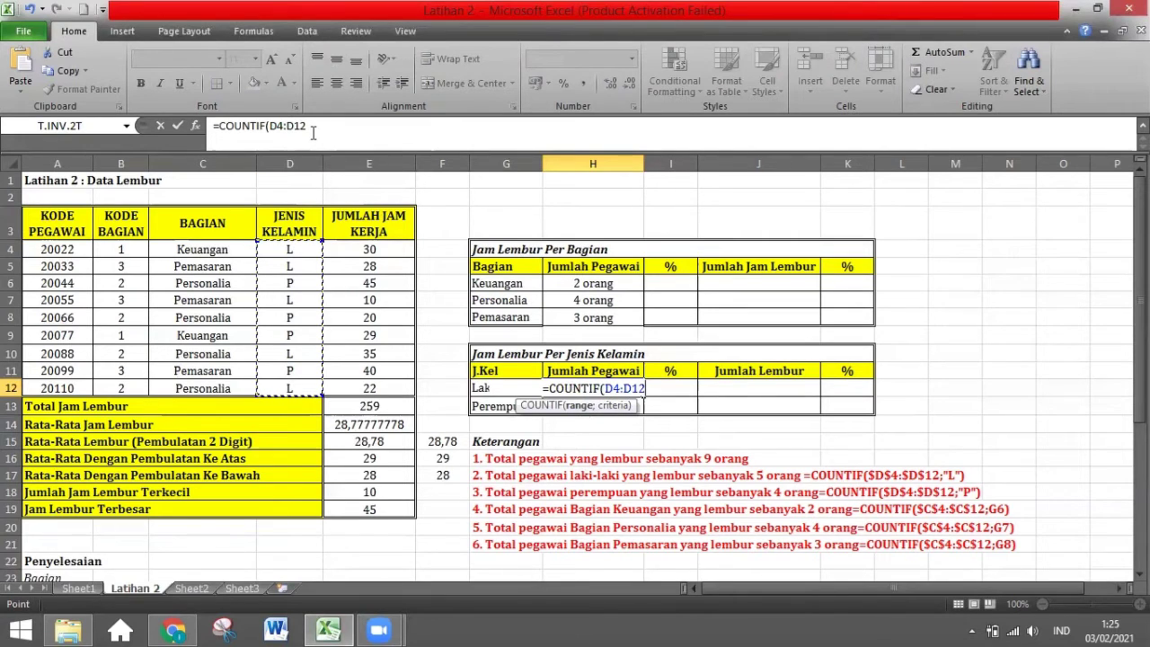
key(F4)
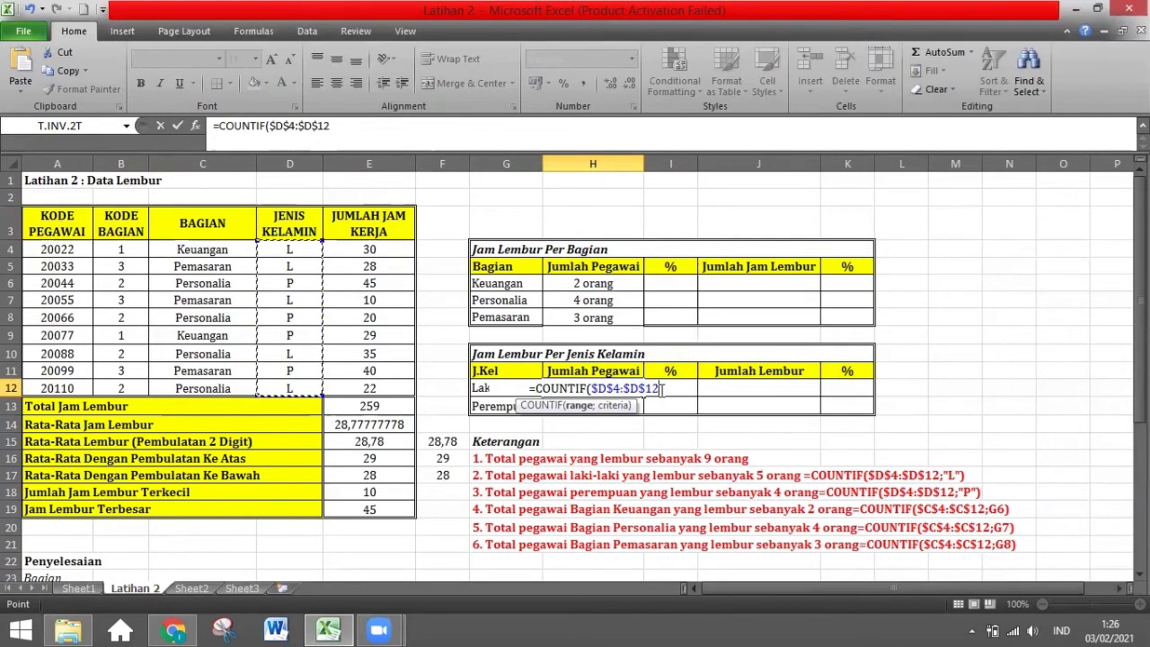
text(;)
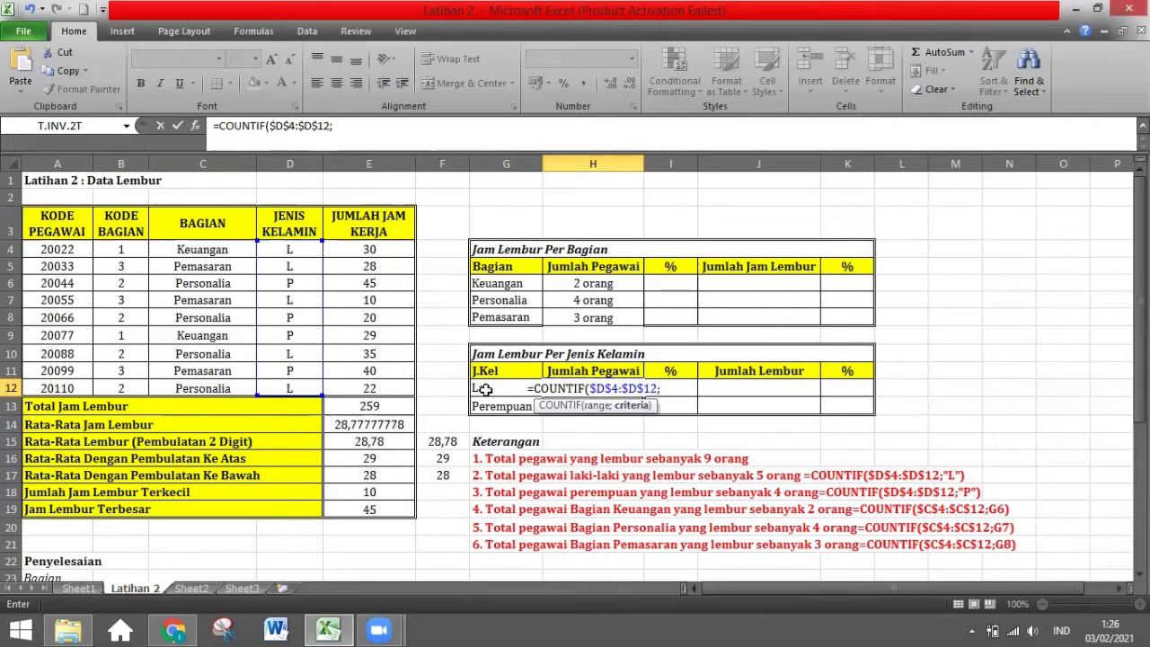
click(529, 388)
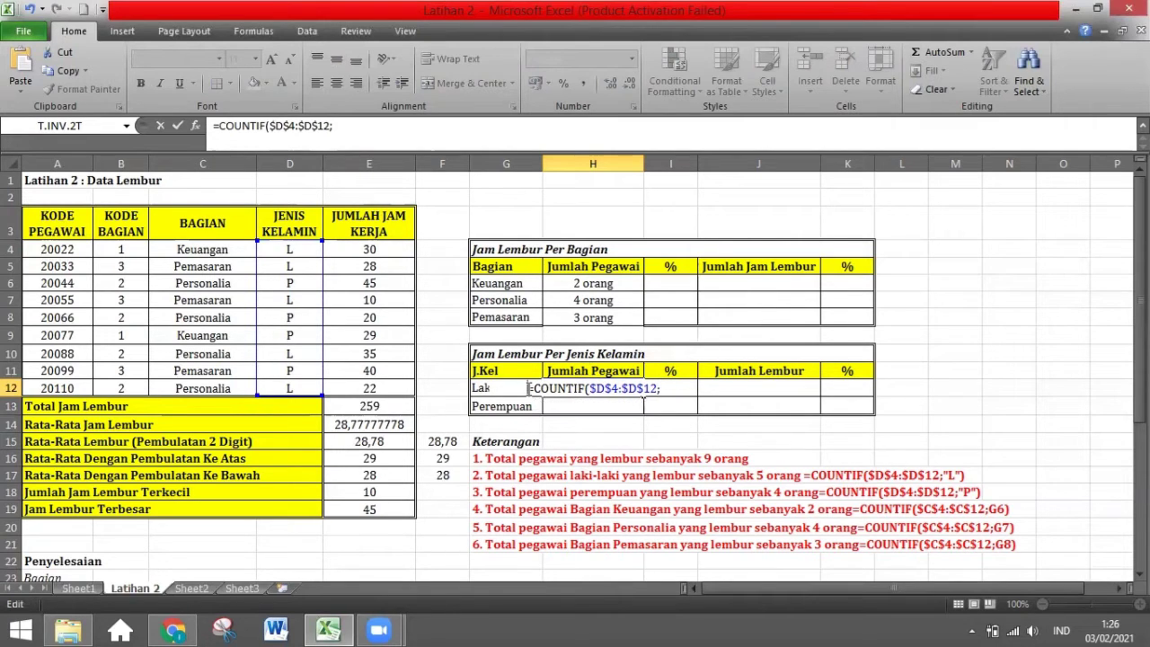
text(')
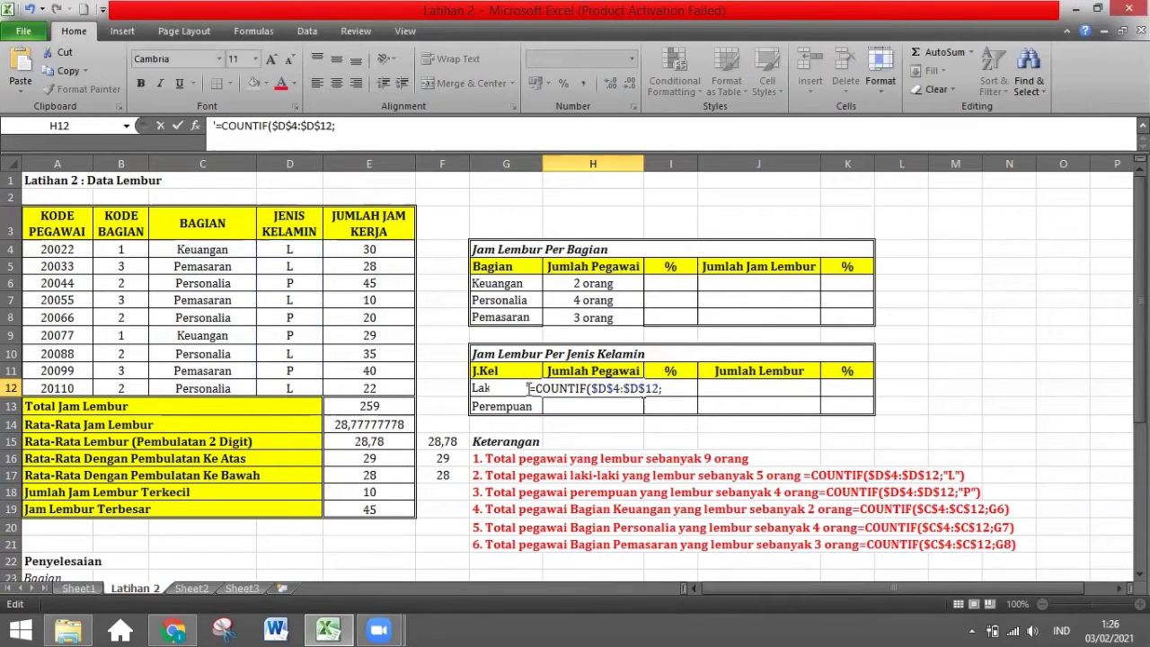
key(Return)
Compare the Laki-Laki and Perempuan labels with the codes used in the JENIS KELAMIN column.
click(530, 388)
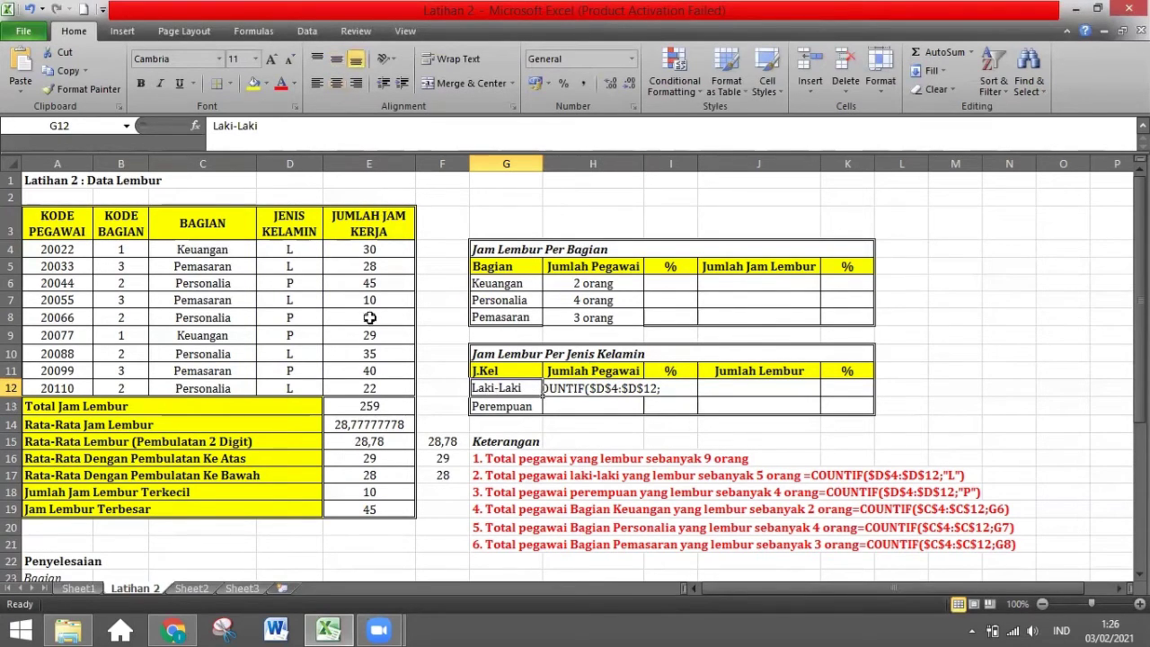
click(305, 252)
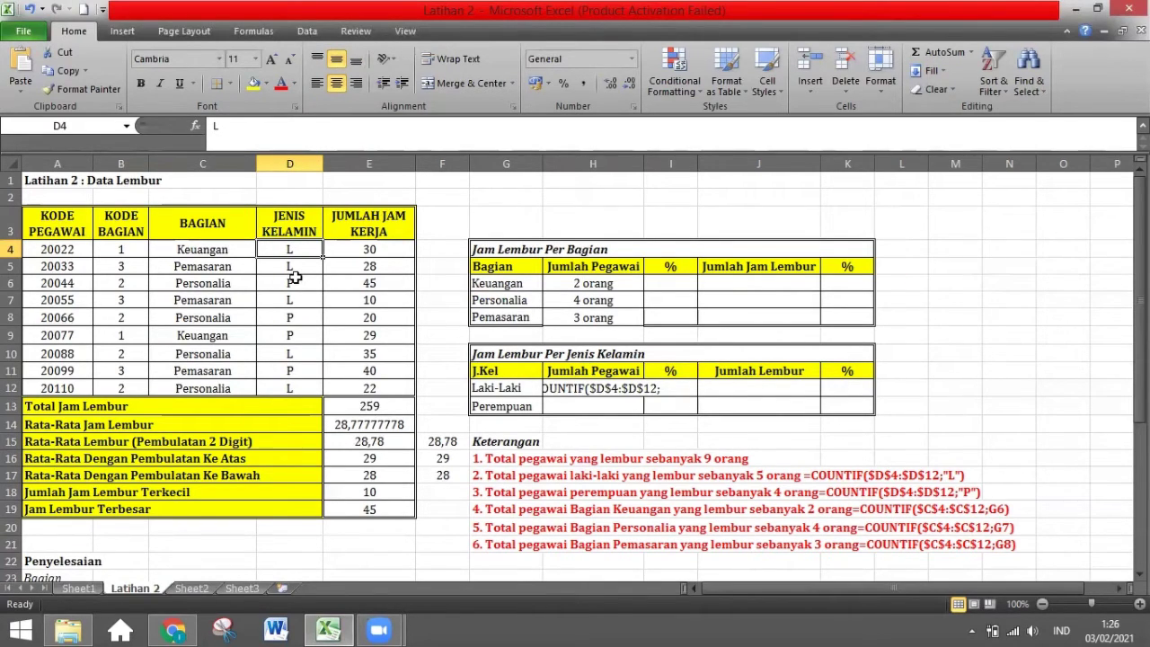
click(486, 388)
key(Down)
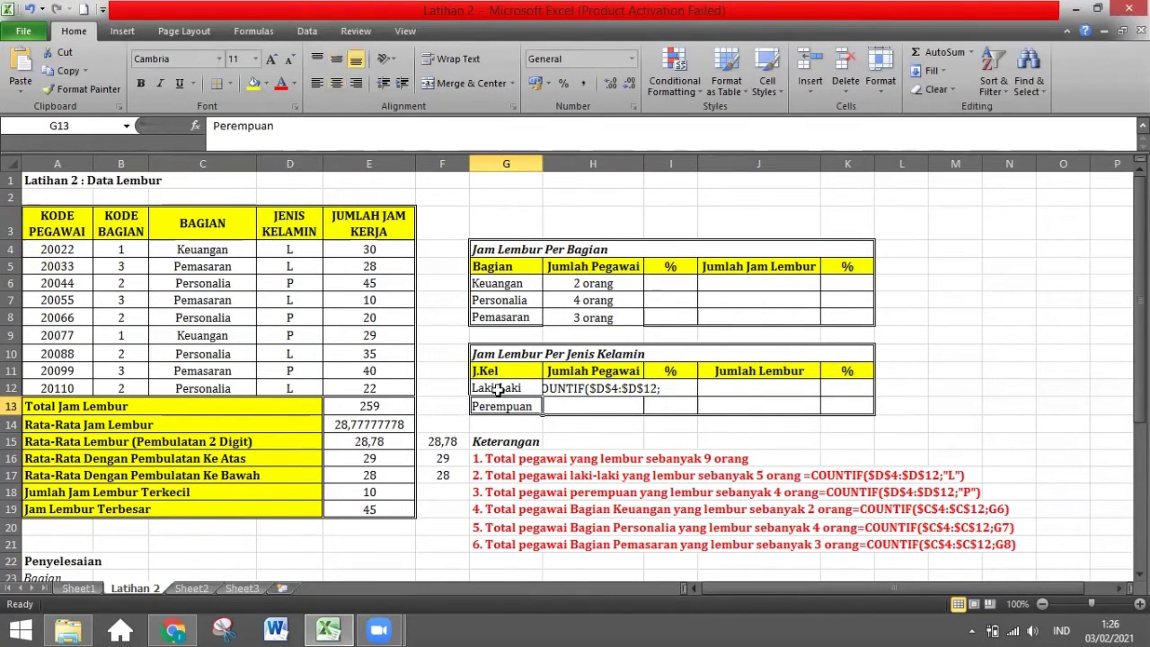
click(497, 389)
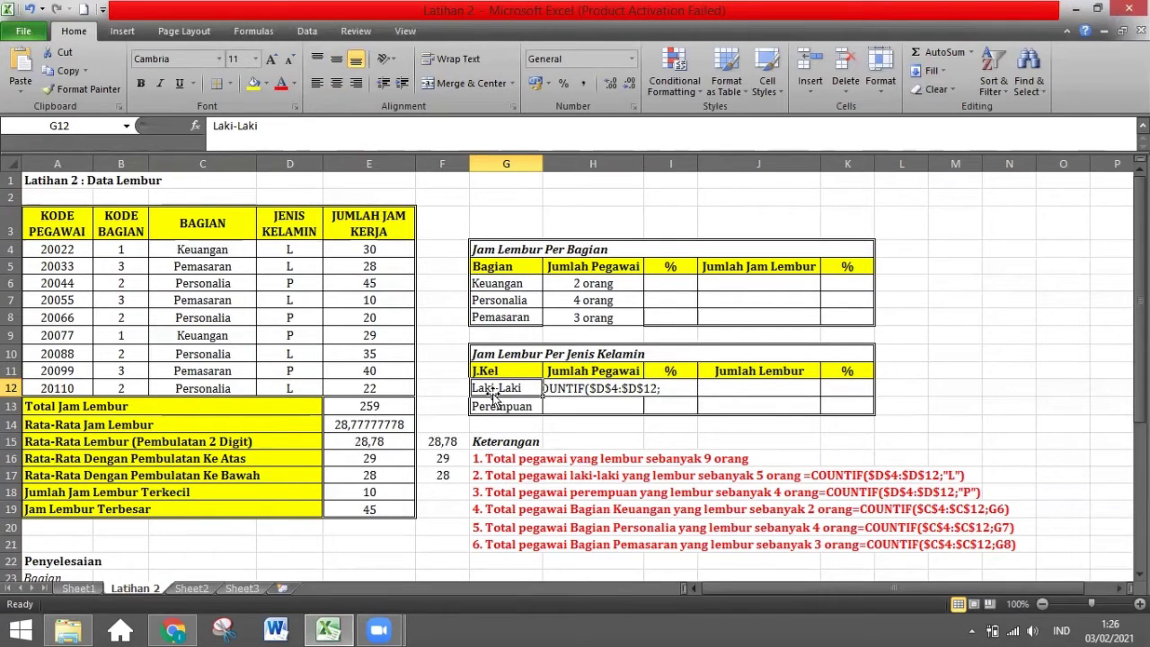
Remove the leading apostrophe from the unfinished Laki-Laki count formula in H12.
click(548, 386)
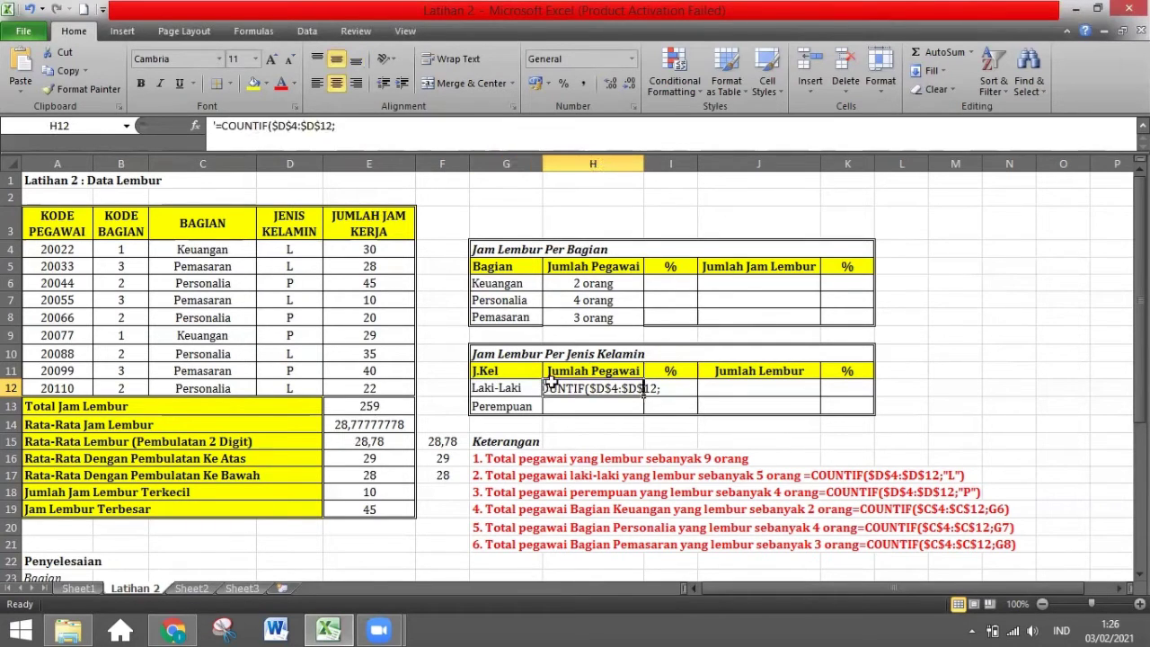
click(360, 131)
click(360, 130)
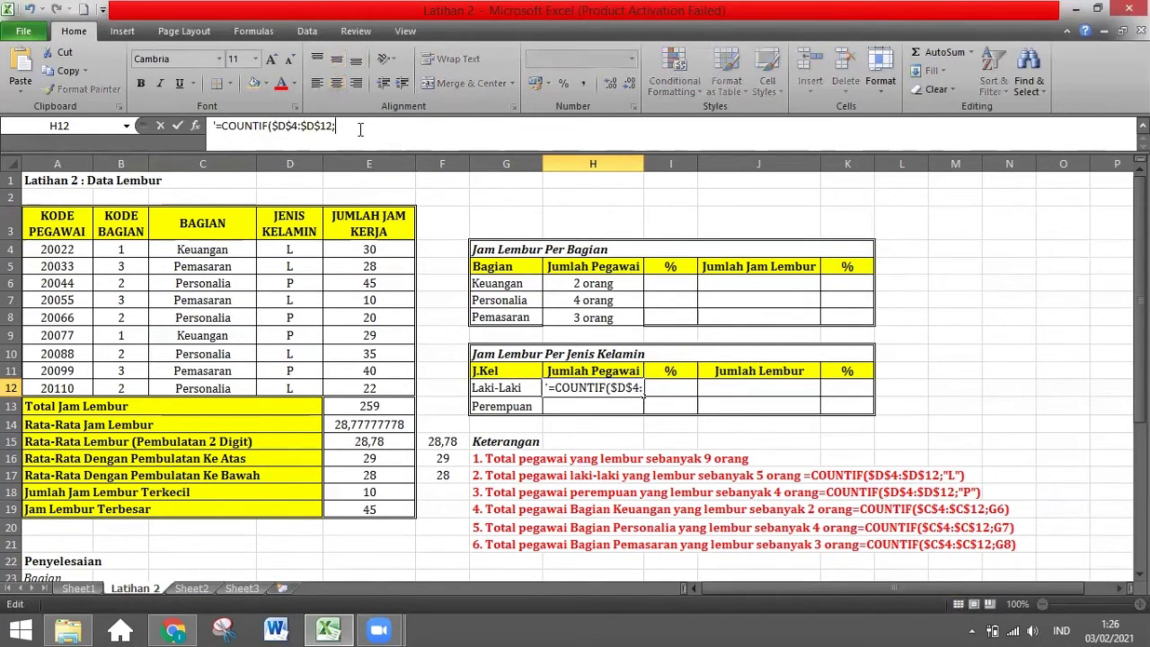
click(215, 126)
key(BackSpace)
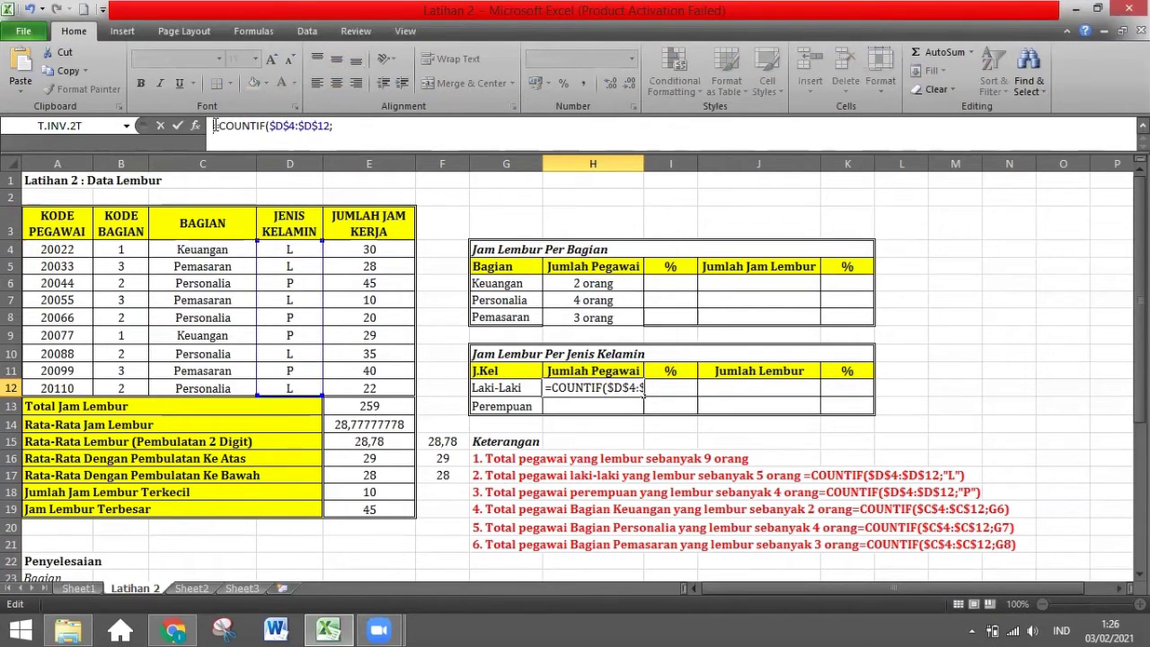
text(=)
click(485, 387)
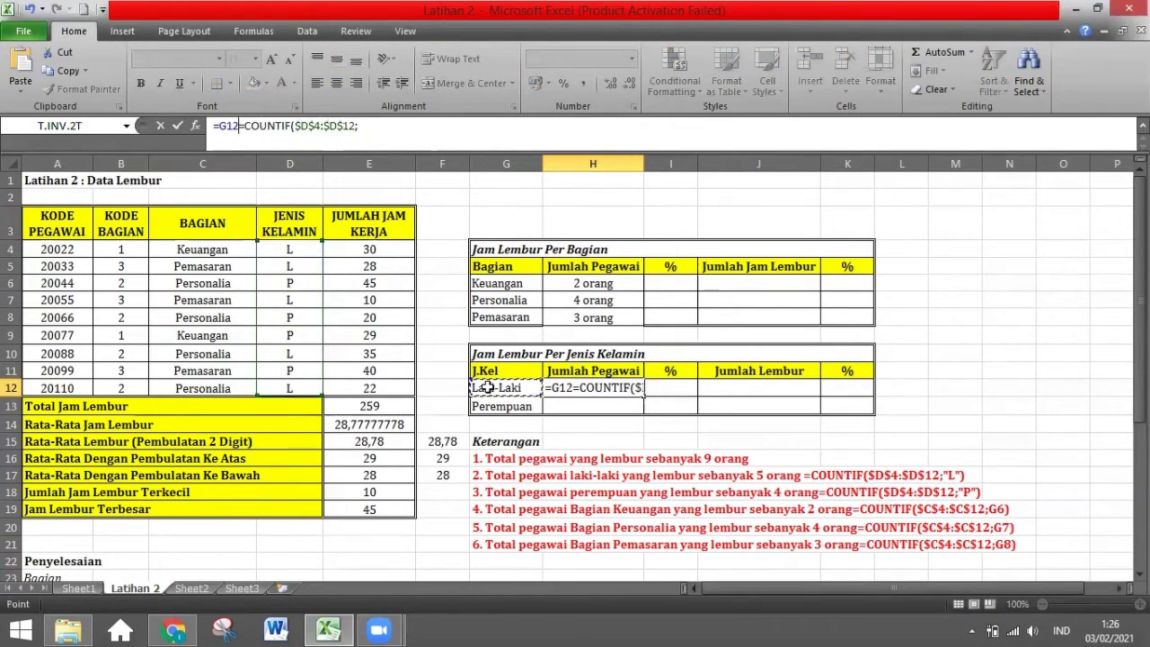
key(BackSpace)
key(BackSpace)
key(BackSpace)
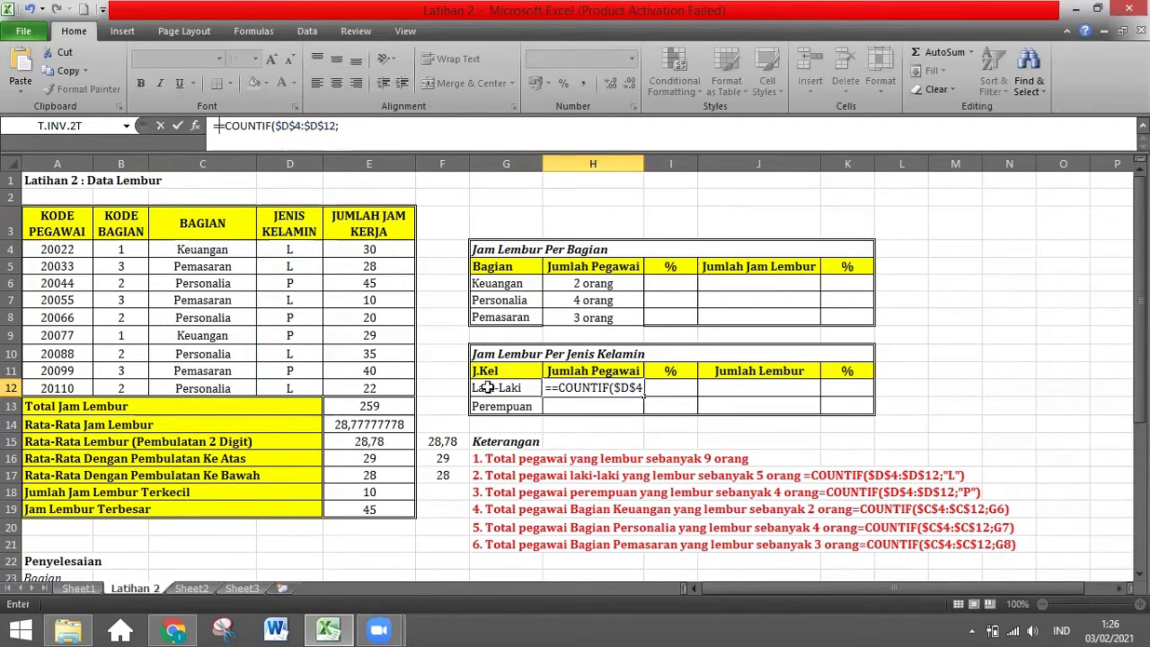
key(BackSpace)
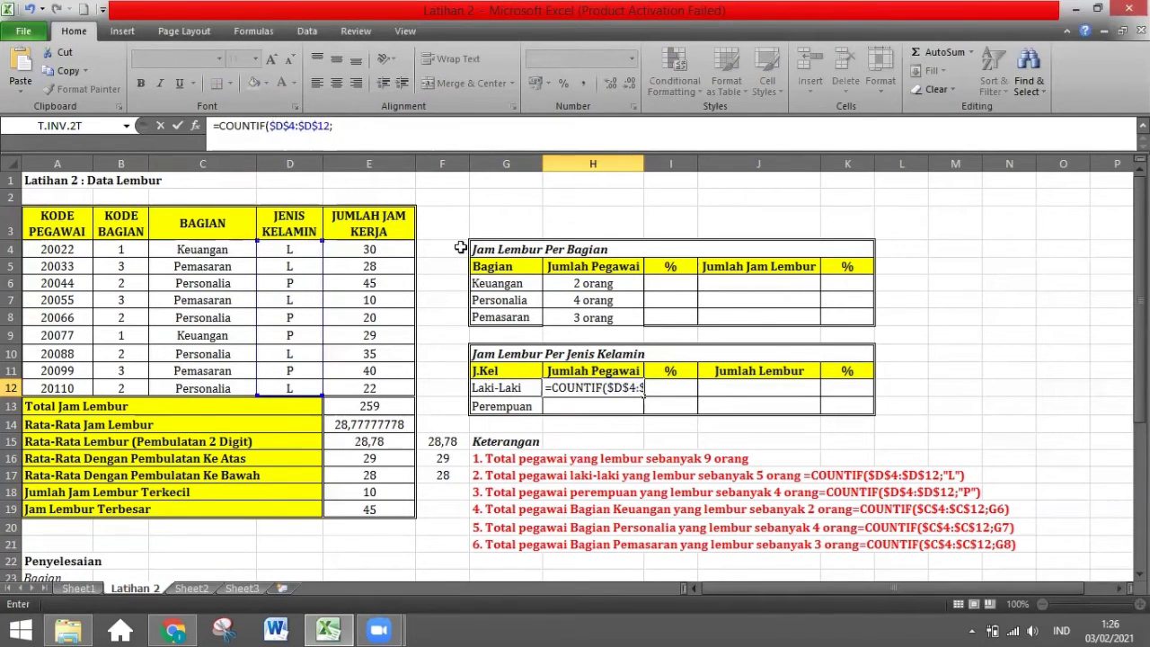
Complete the Laki-Laki count formula with the label cell as criterion, giving =COUNTIF($D$4:$D$12;G12).
click(328, 126)
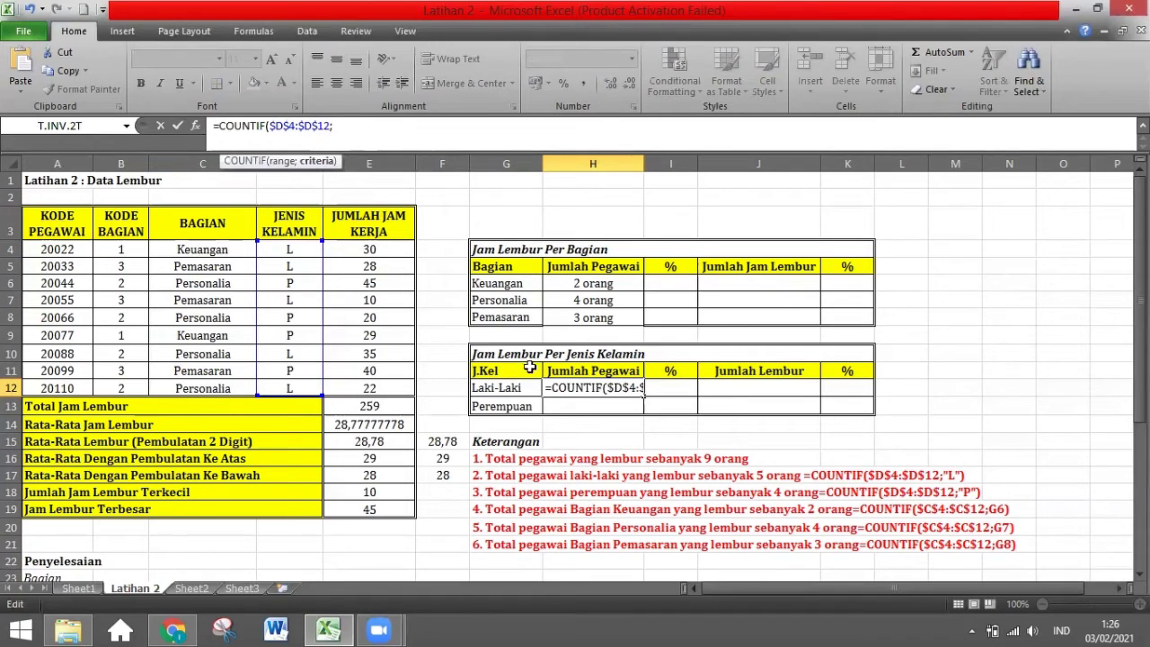
click(478, 387)
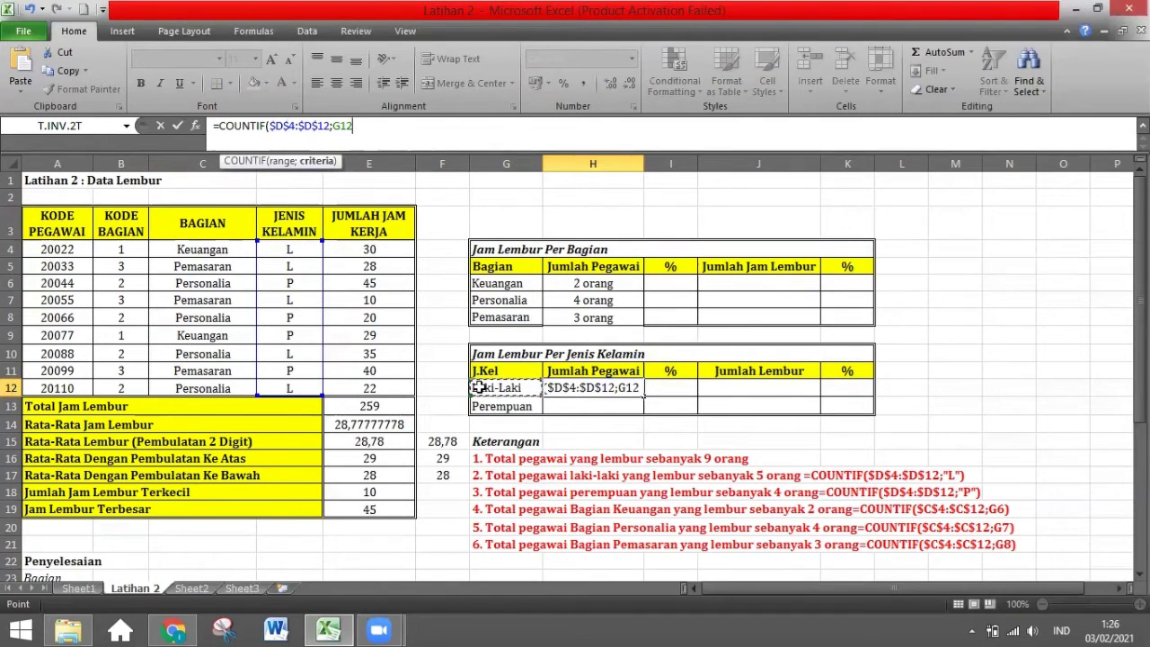
text())
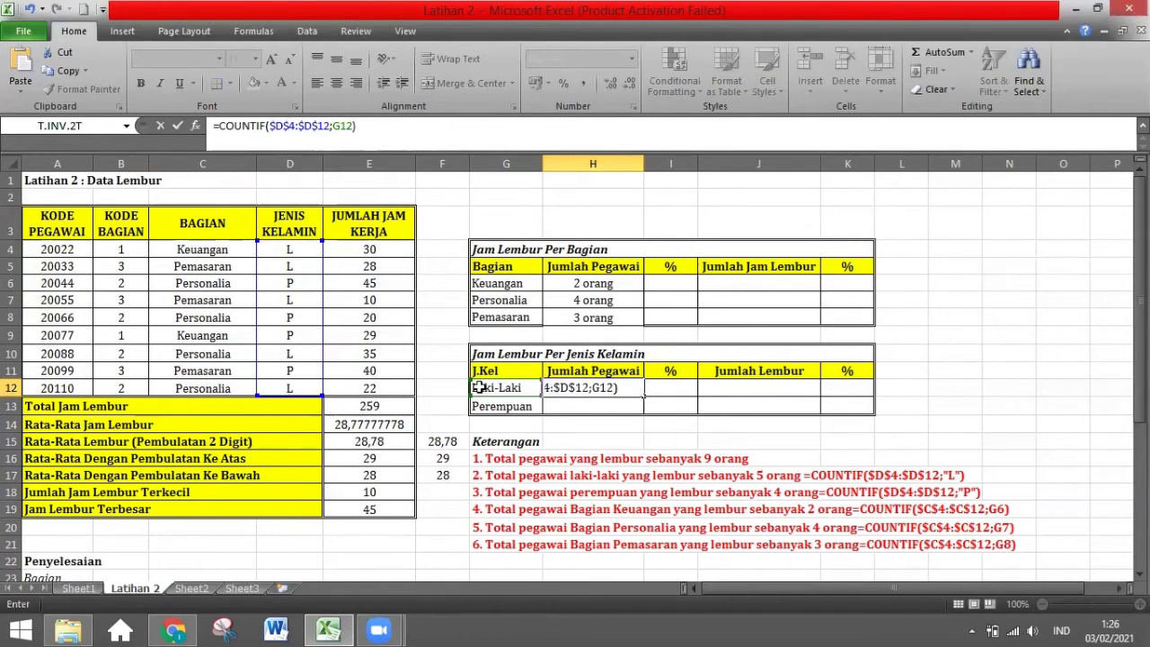
key(Return)
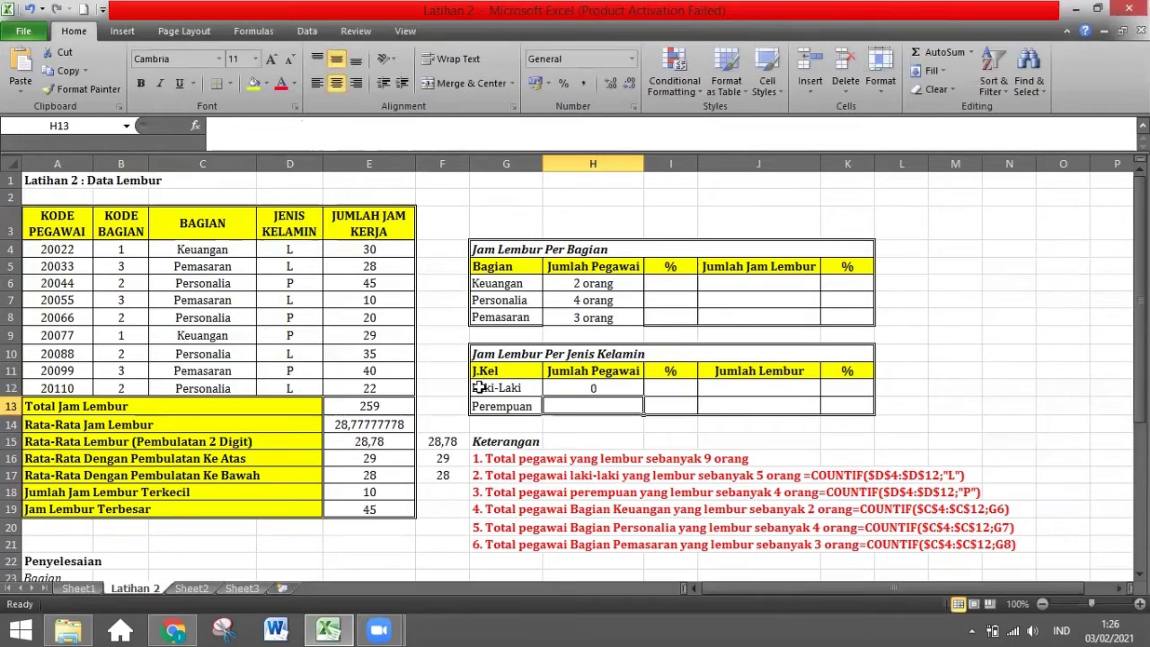
Replace the criterion of the Laki-Laki count formula in H12 with the code "L", giving =COUNTIF($D$4:$D$12;"L").
click(550, 385)
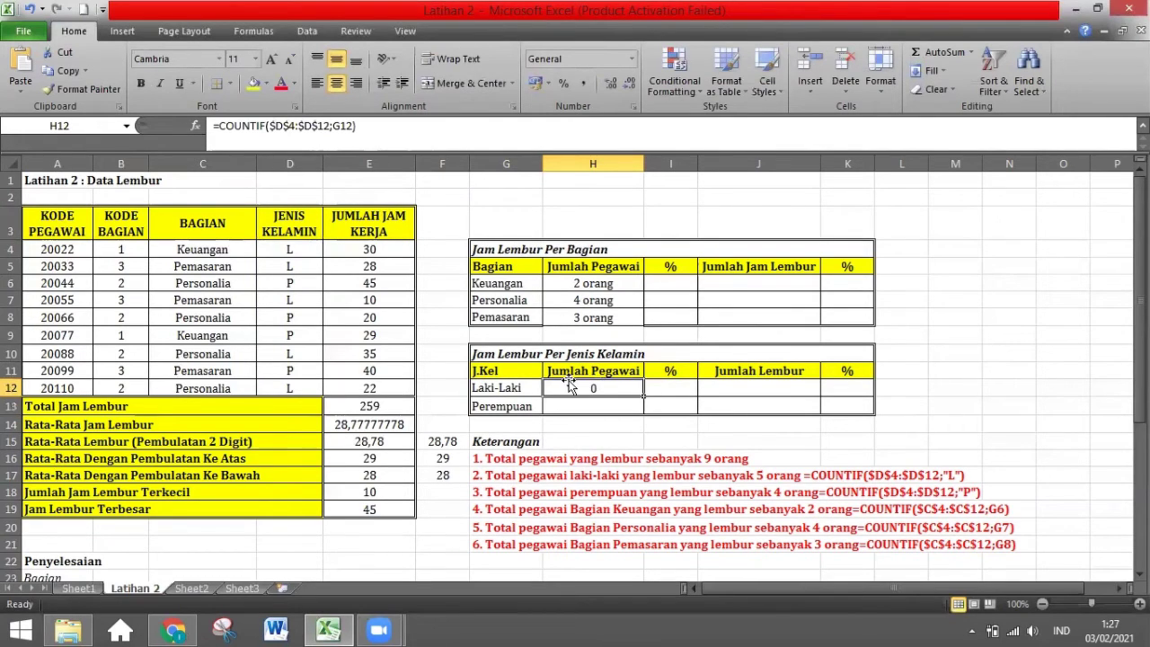
click(521, 389)
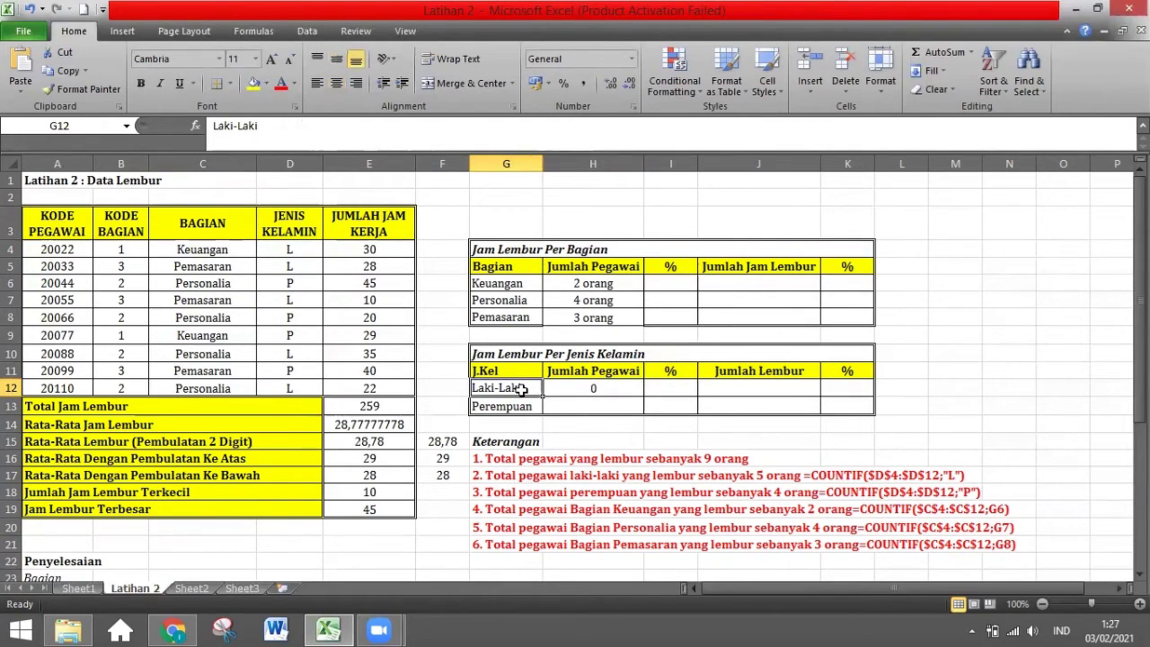
click(283, 249)
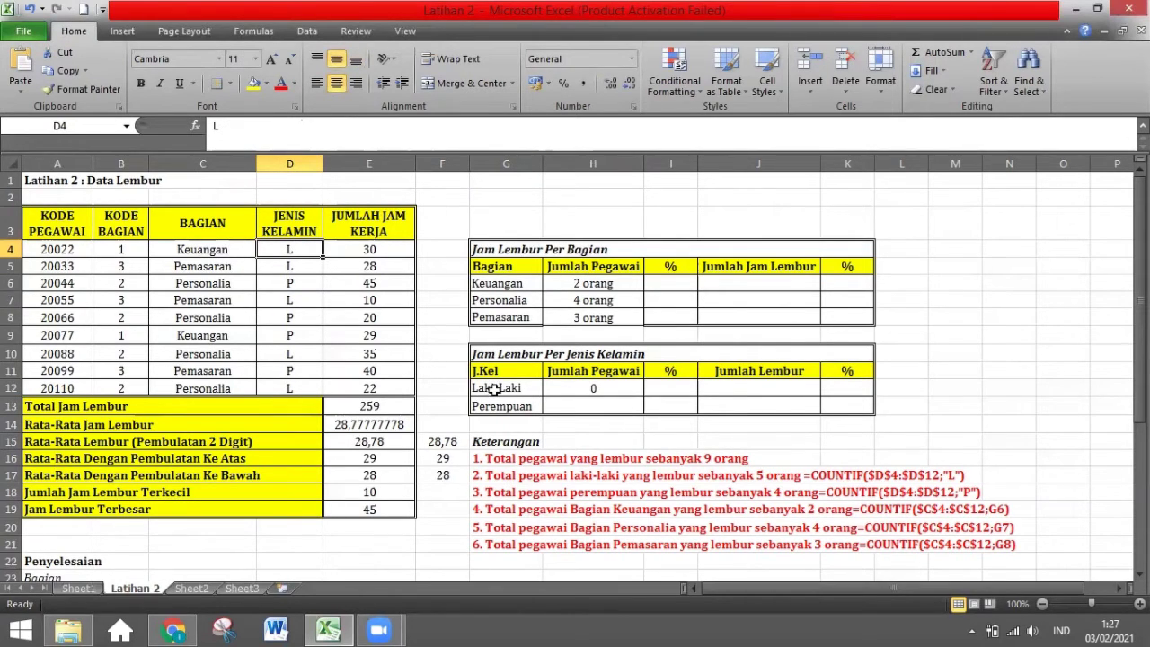
click(556, 389)
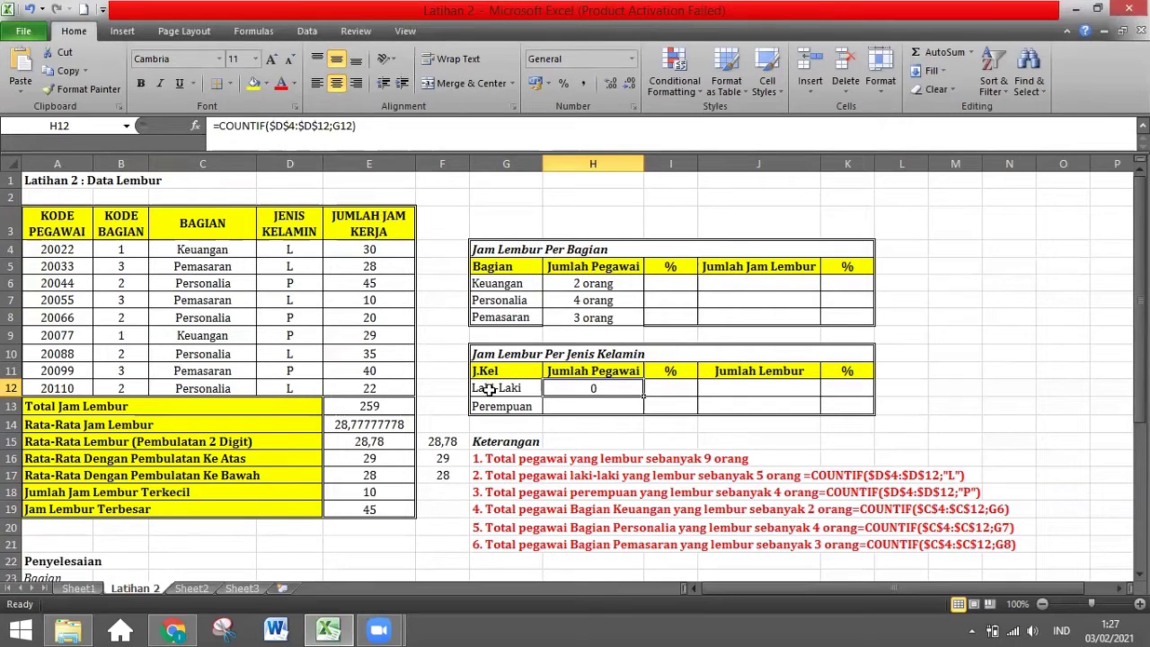
click(353, 127)
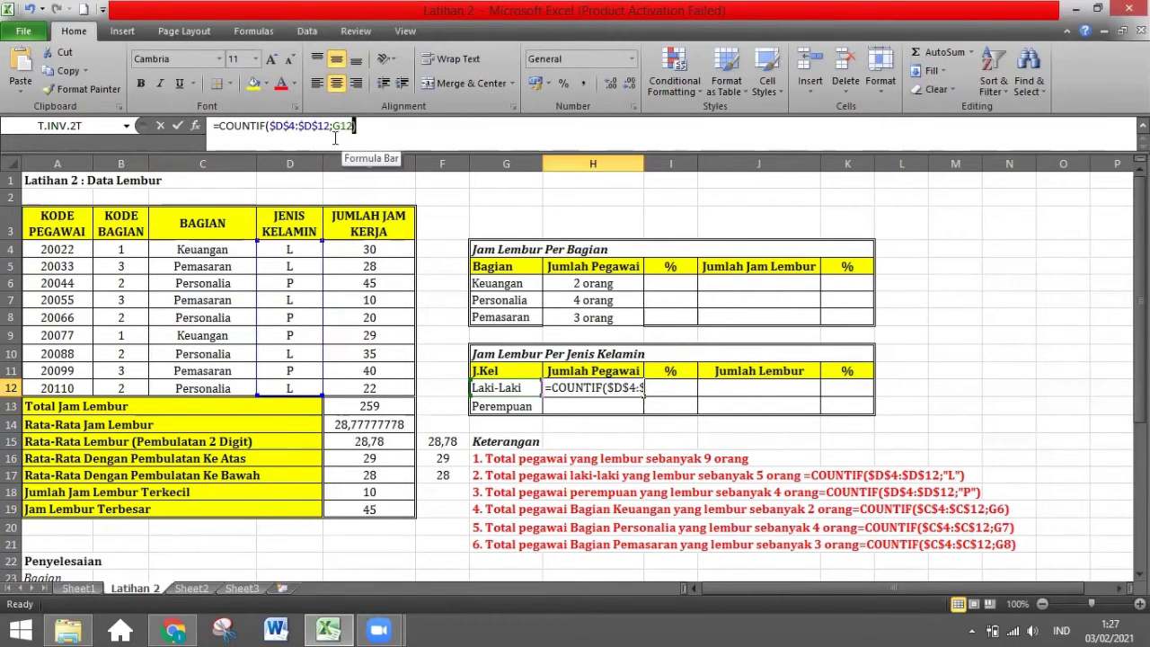
double_click(341, 125)
key(BackSpace)
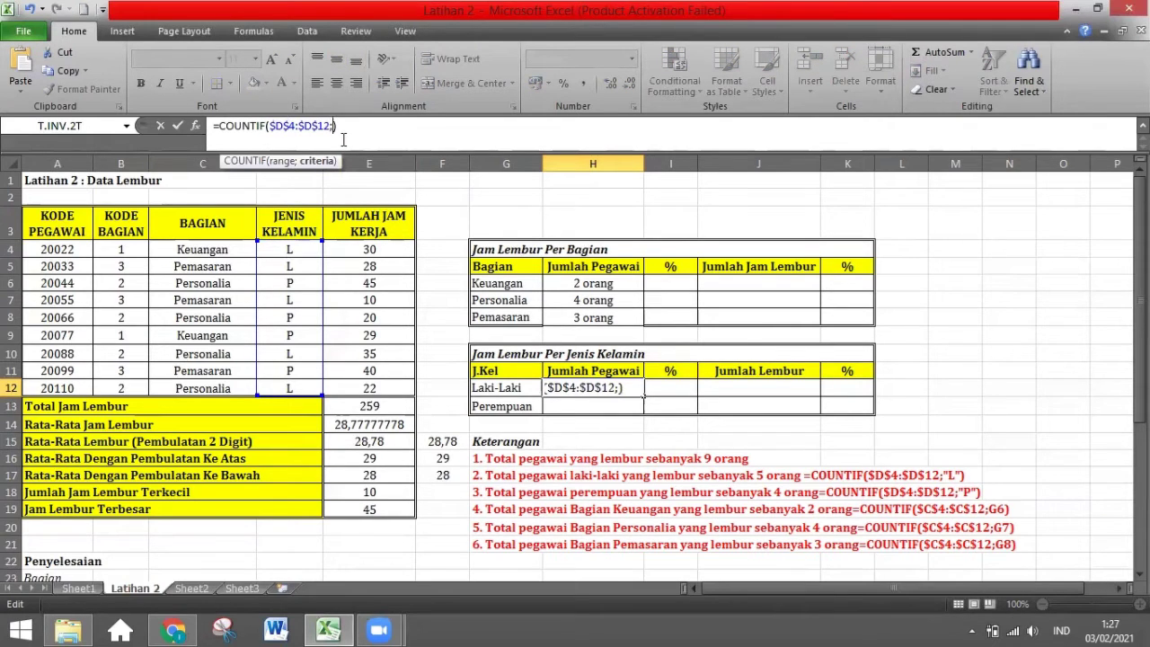
text("L)
click(283, 163)
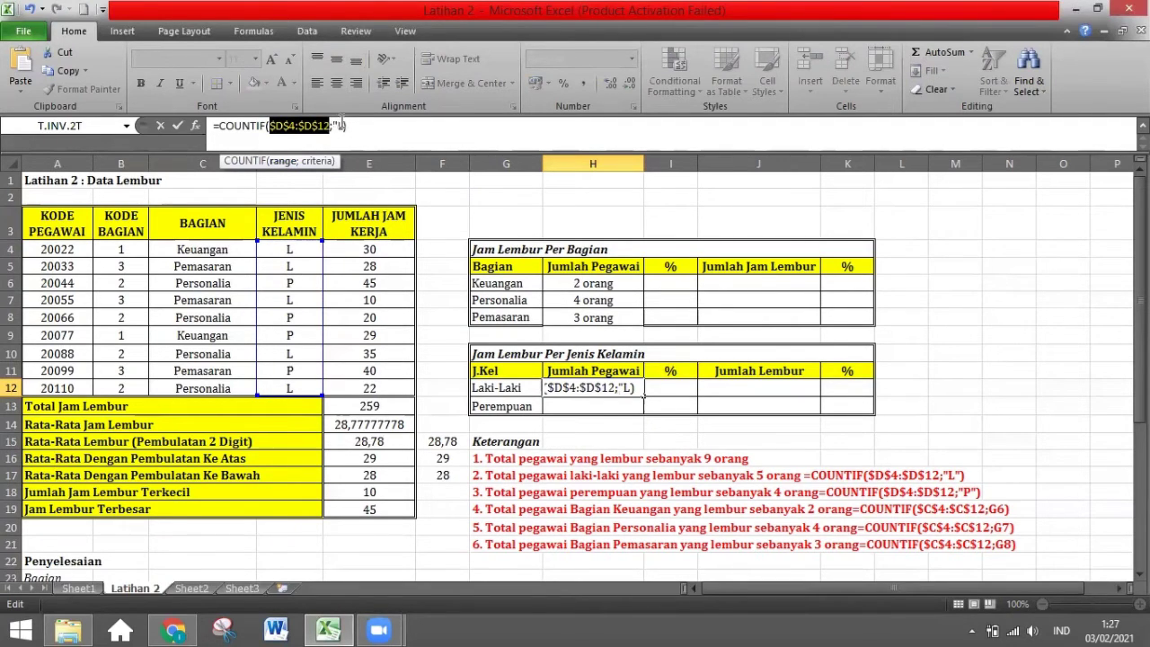
click(343, 126)
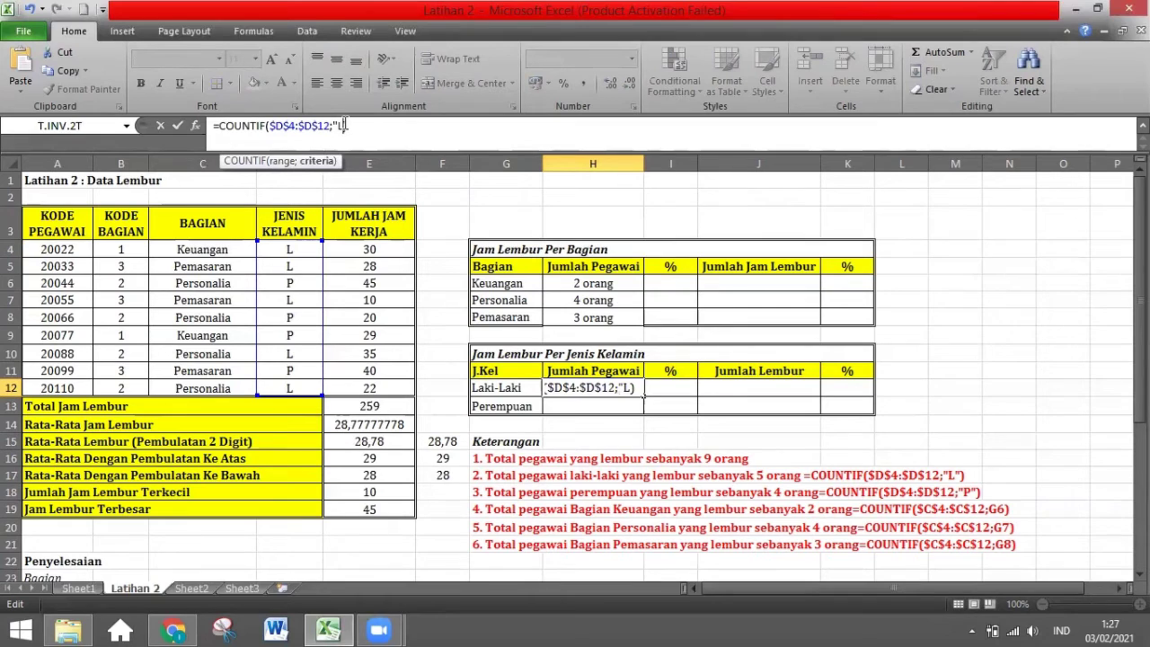
text(")
key(Return)
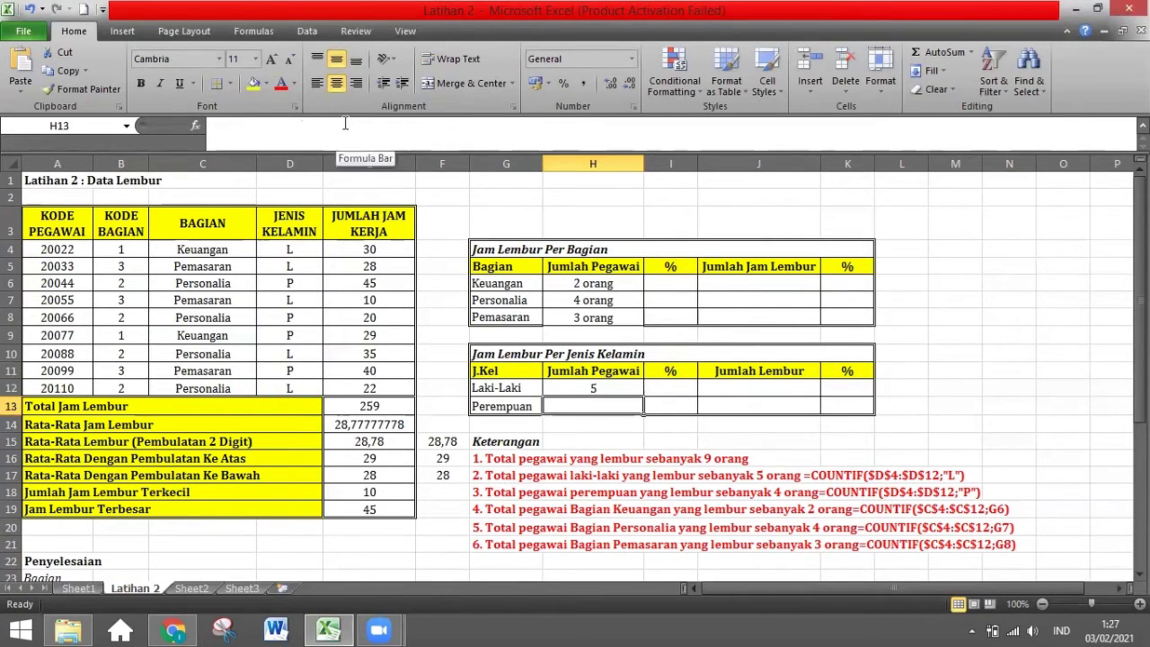
Copy the Laki-Laki count formula down to the Perempuan row and change its criterion there to "P".
click(606, 382)
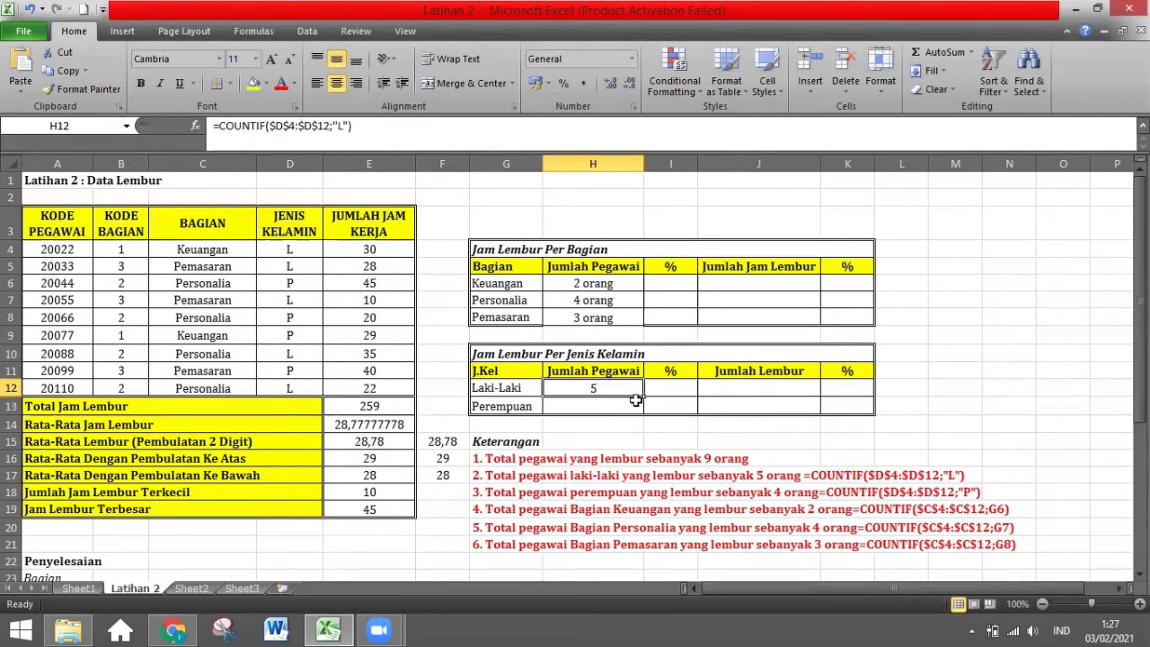
drag(644, 396, 646, 404)
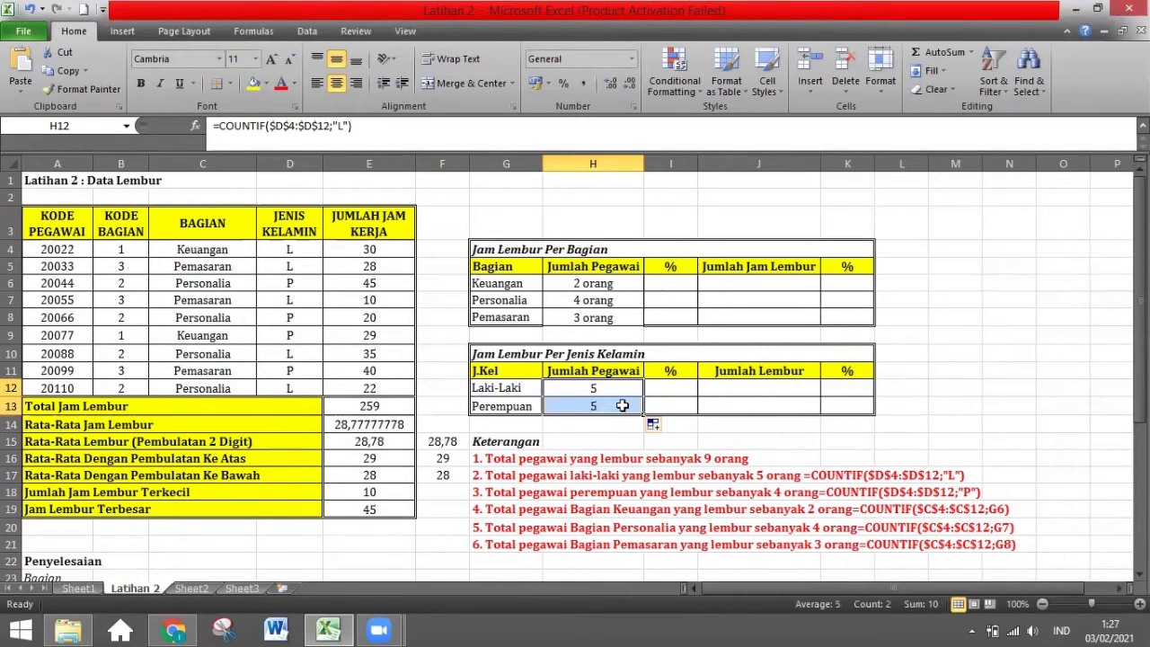
click(615, 407)
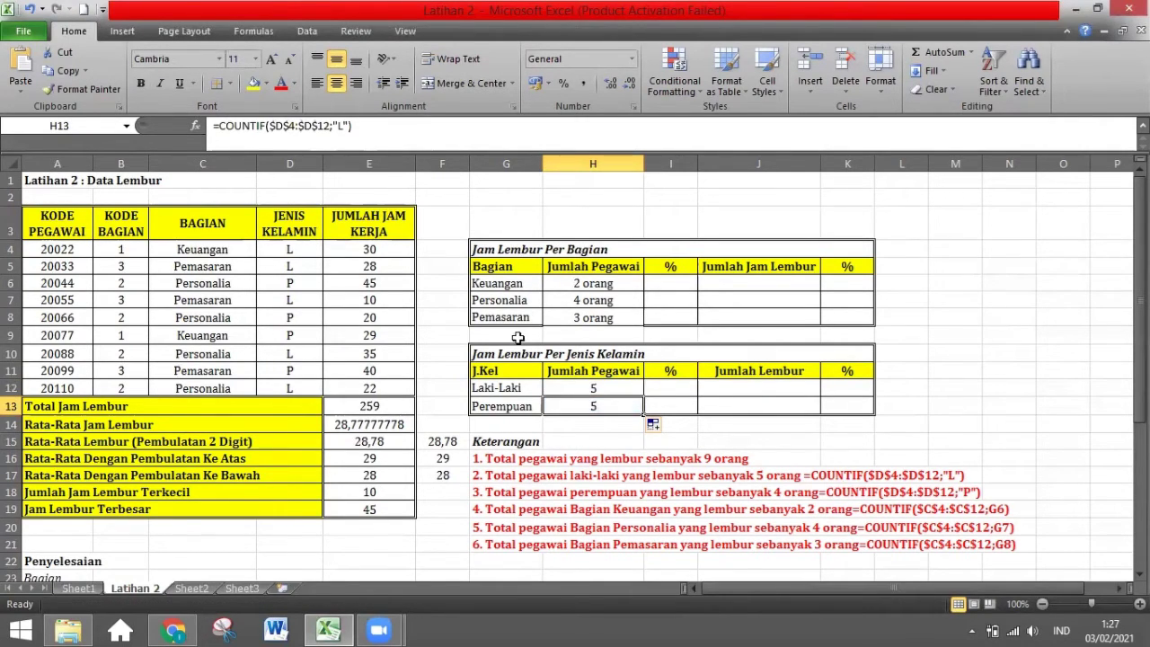
click(342, 124)
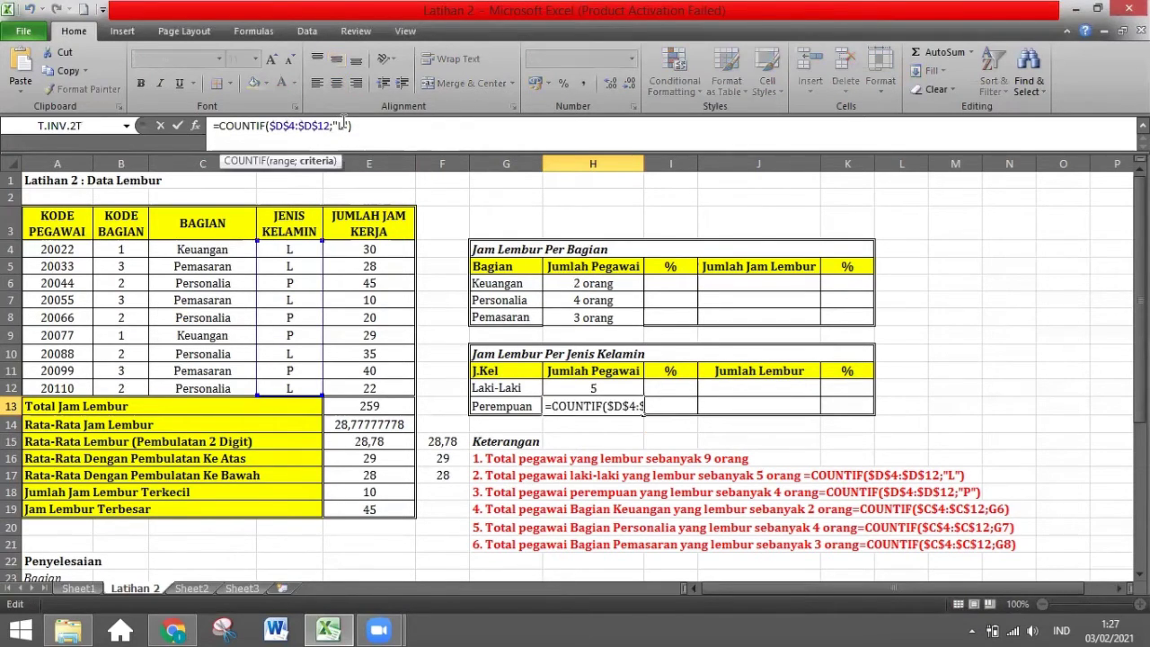
key(BackSpace)
text(p)
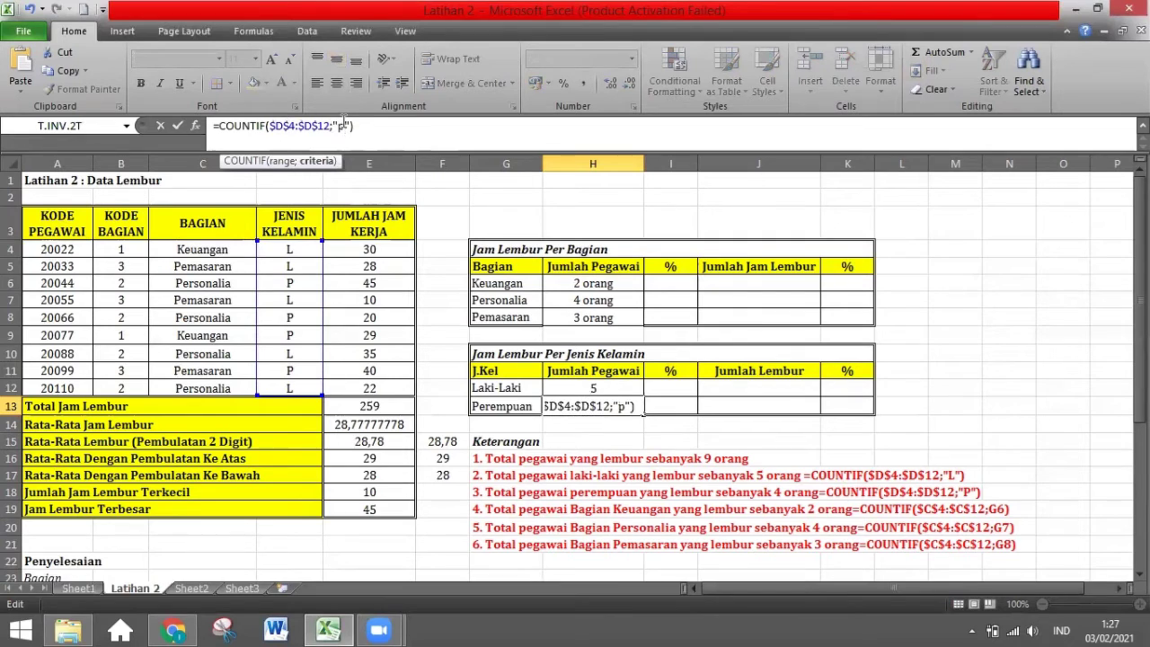
key(BackSpace)
text(P)
key(Return)
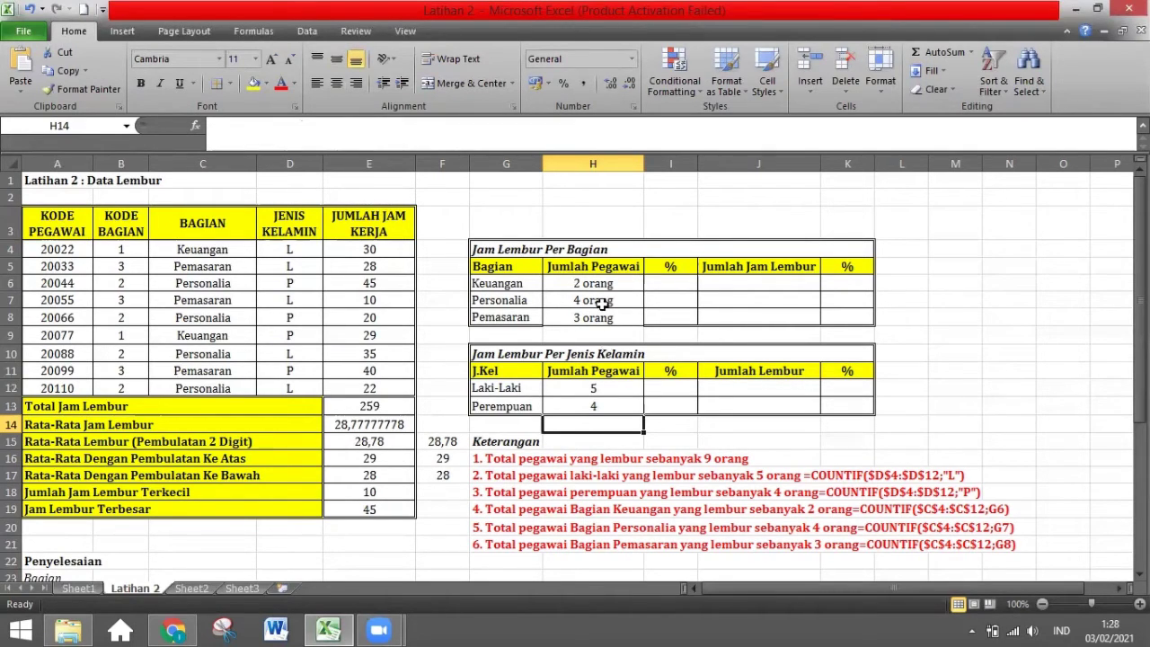
Apply the custom number format 0 "Orang" to the Laki-Laki and Perempuan employee counts in H12:H13.
click(601, 389)
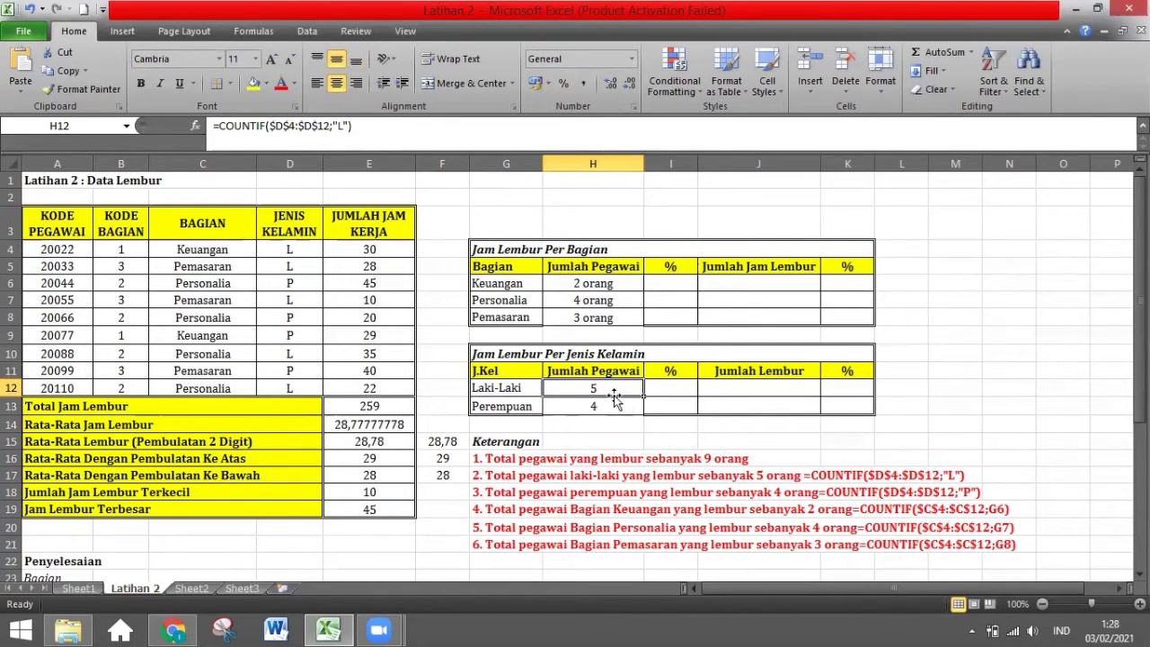
drag(598, 390, 607, 403)
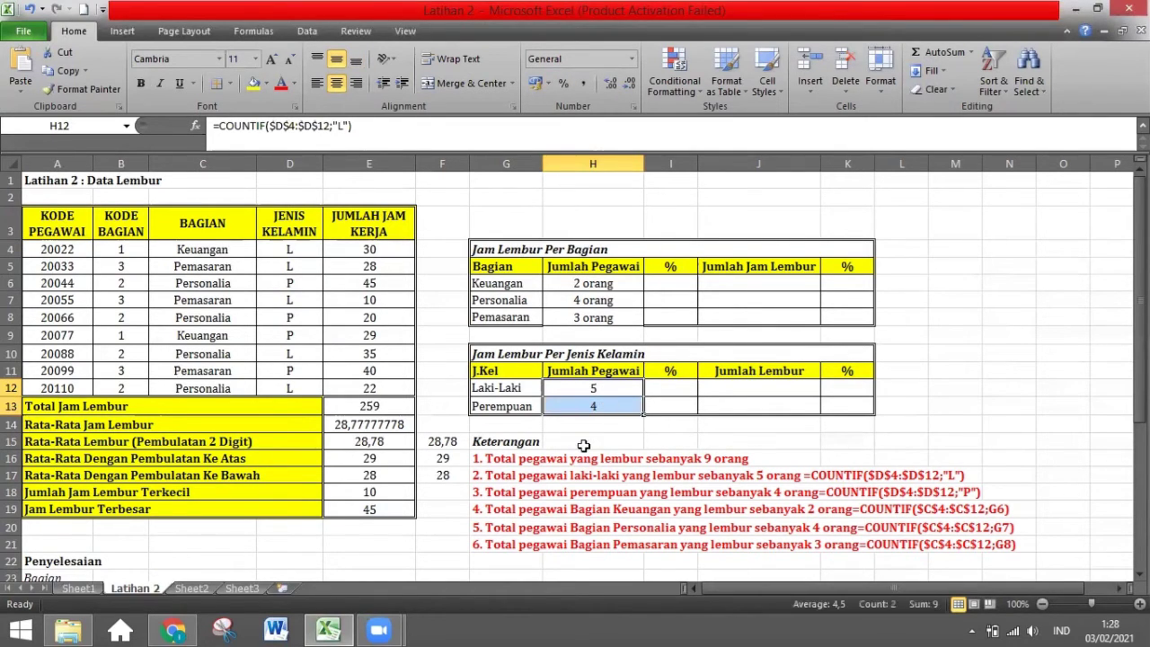
click(632, 108)
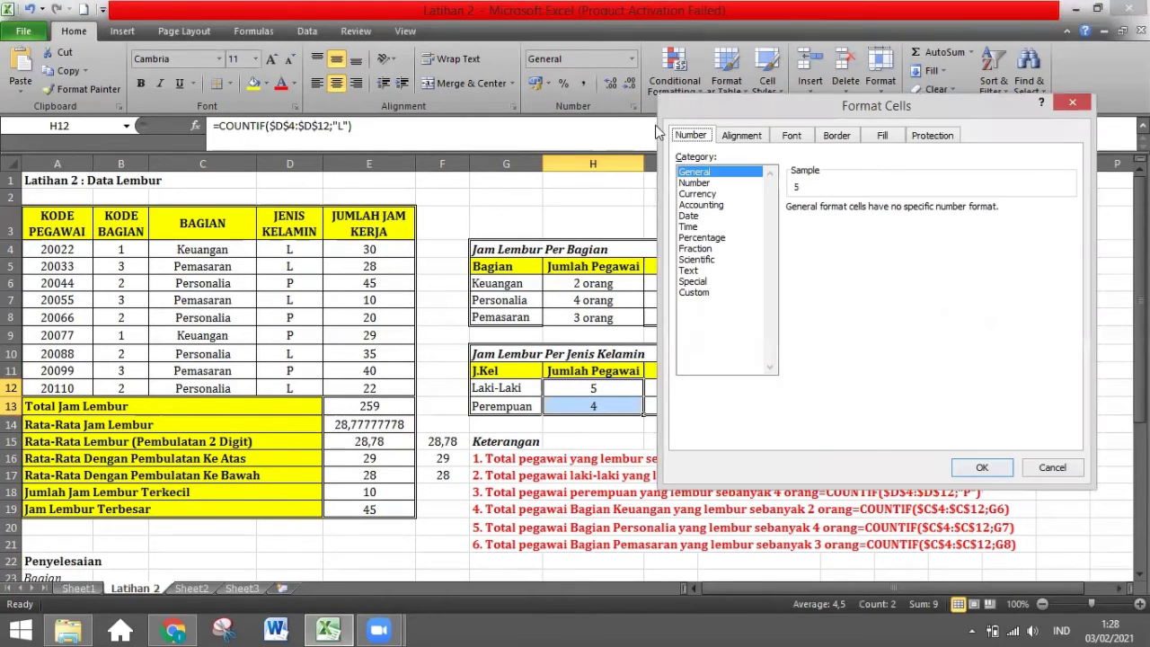
click(698, 296)
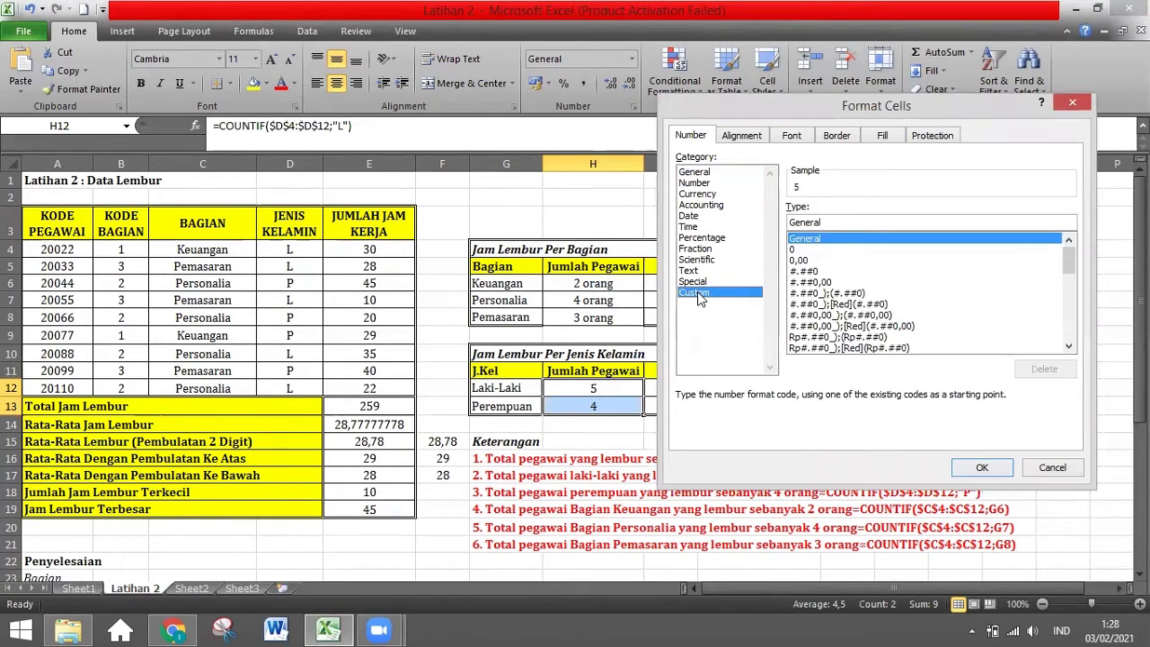
click(799, 249)
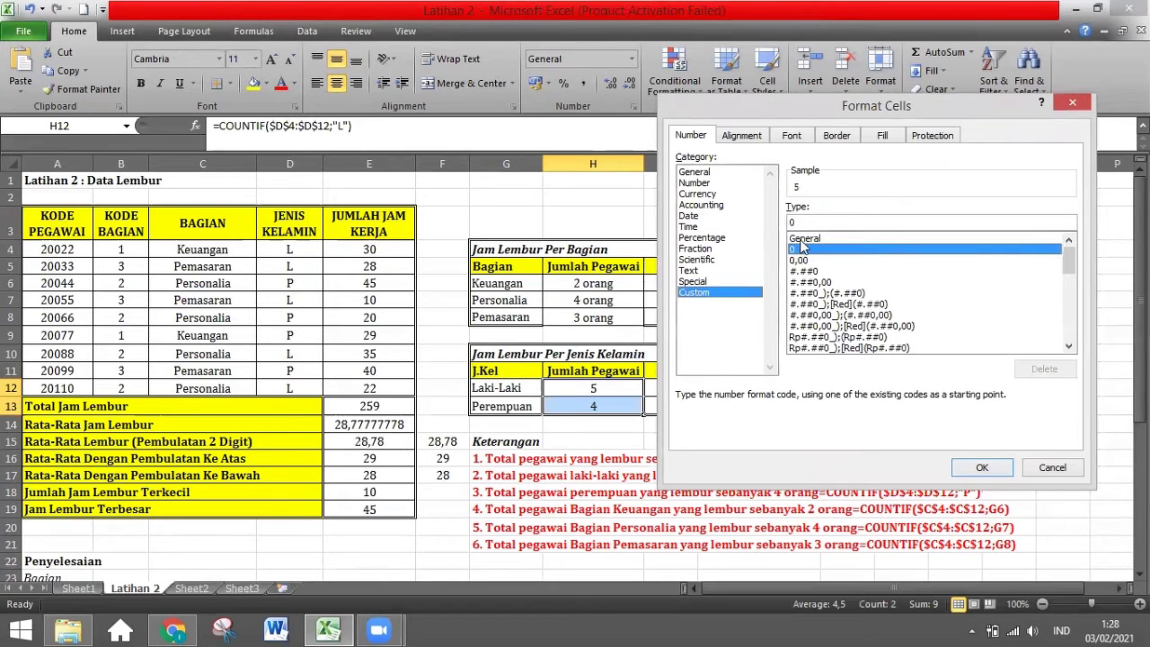
click(806, 222)
text(")
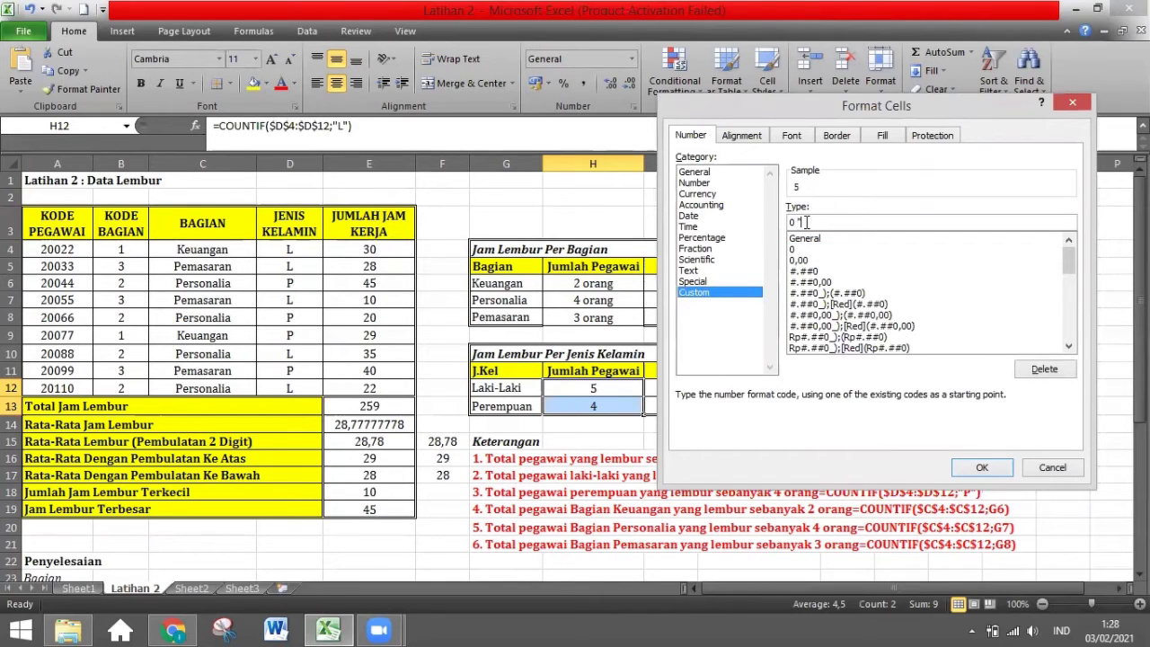
text(orang")
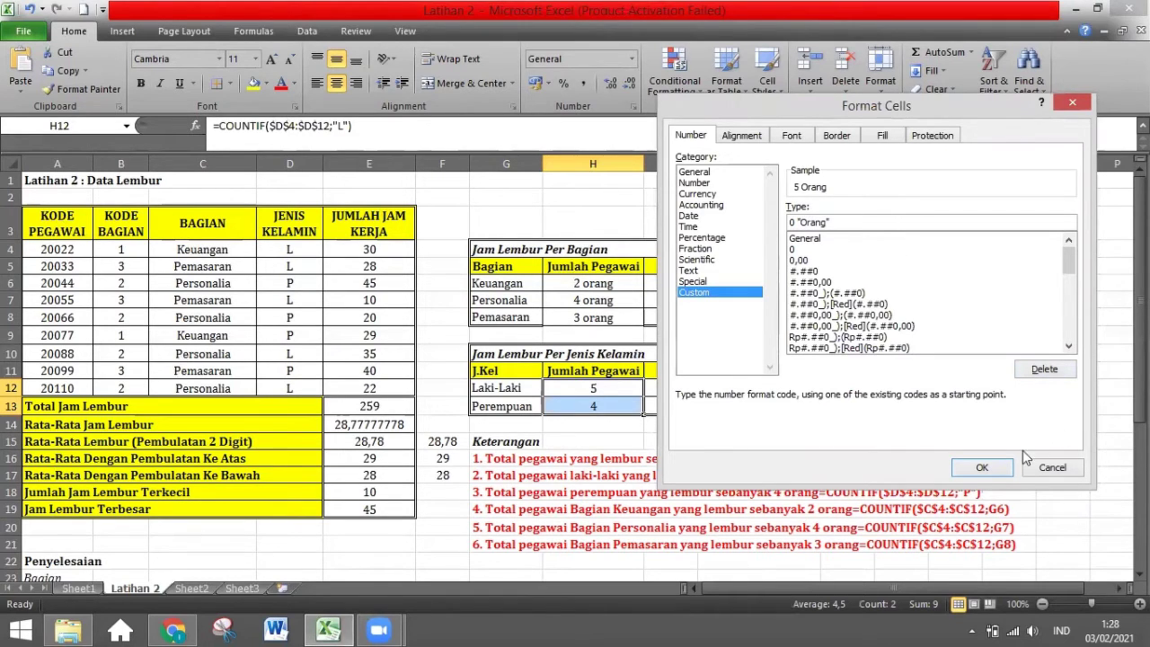
click(995, 468)
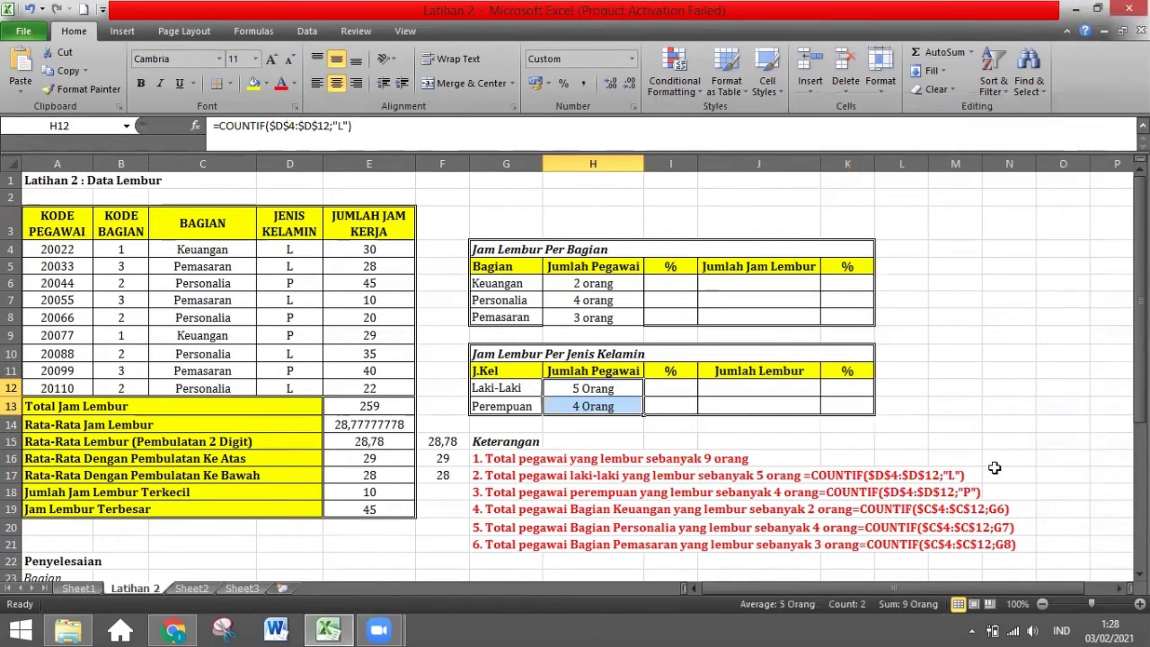
click(600, 388)
click(629, 408)
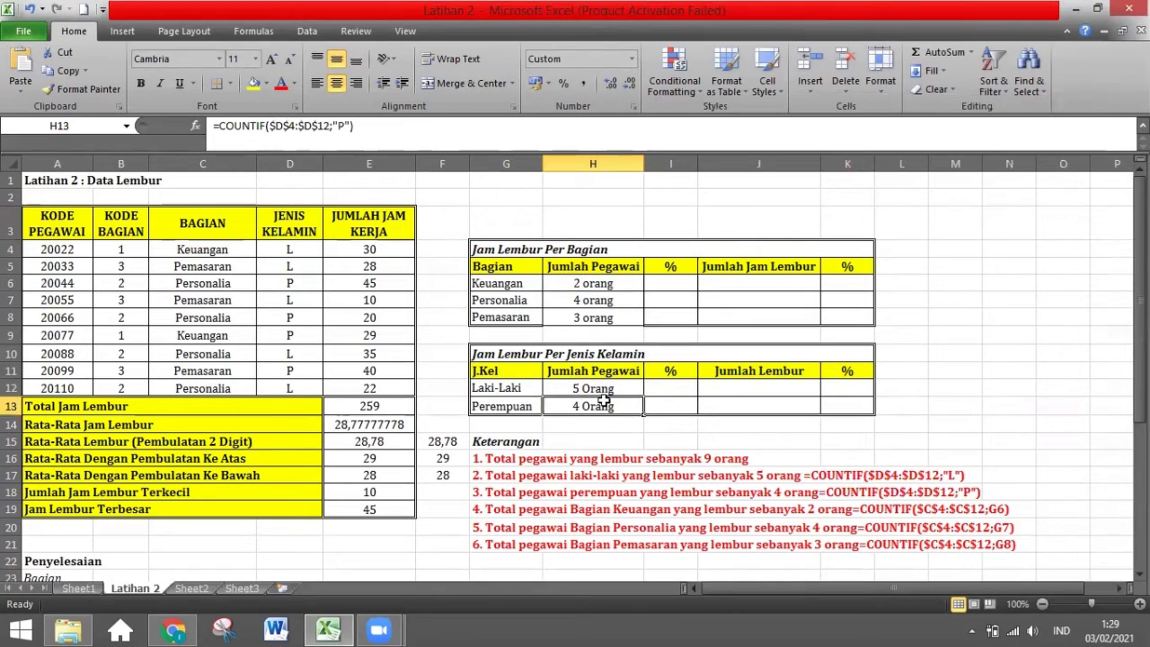
Examine the Bagian labels and the % and Jumlah Jam Lembur columns of the Jam Lembur Per Bagian table.
click(684, 285)
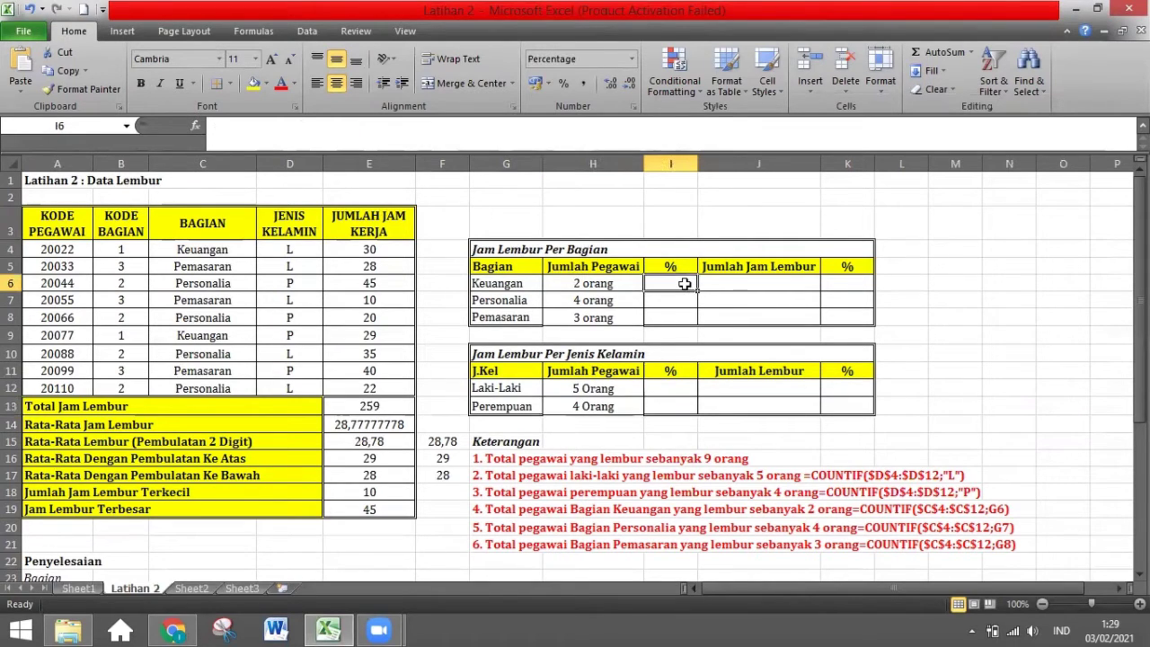
click(714, 281)
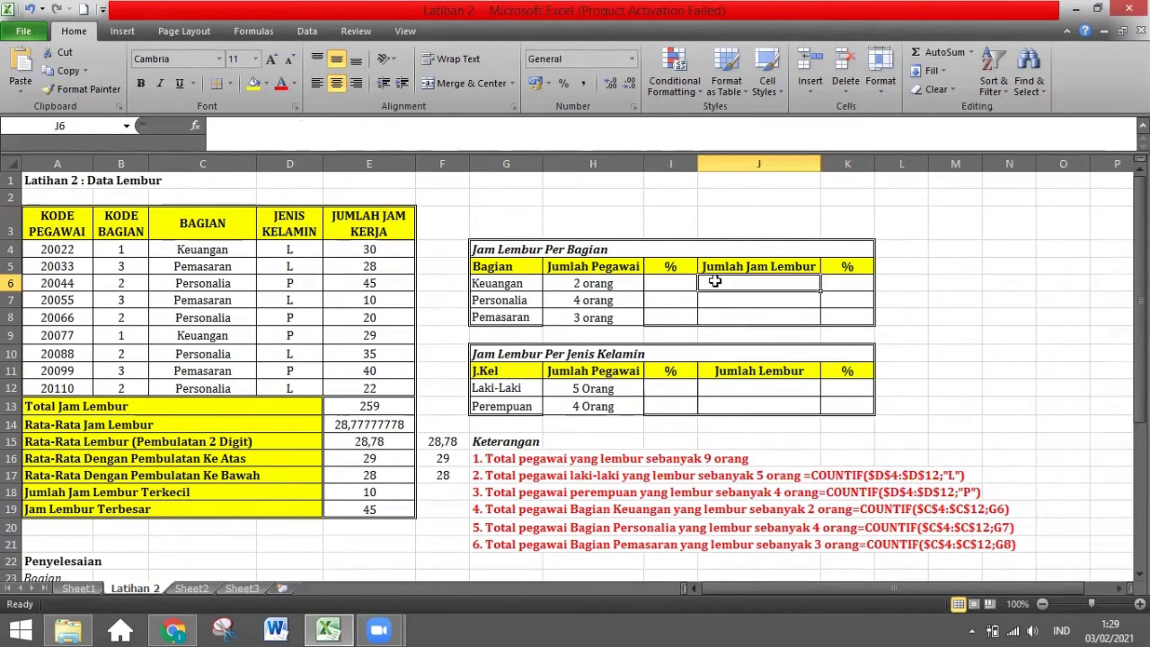
scroll(715, 281, down, 3)
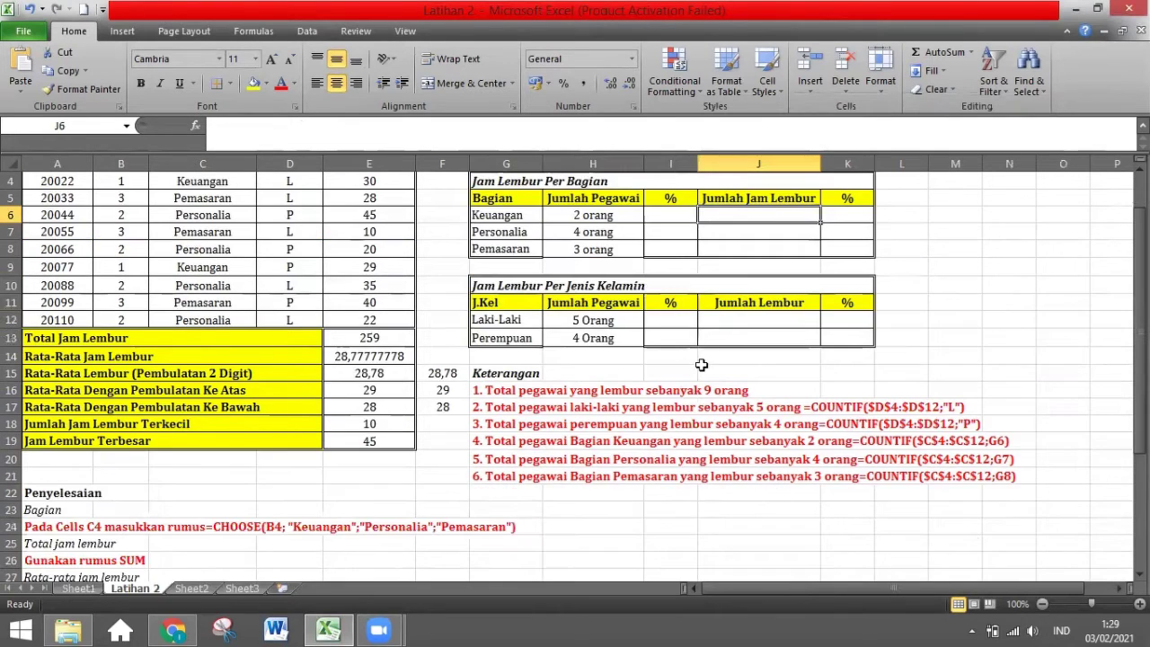
scroll(696, 315, up, 2)
scroll(694, 262, up, 1)
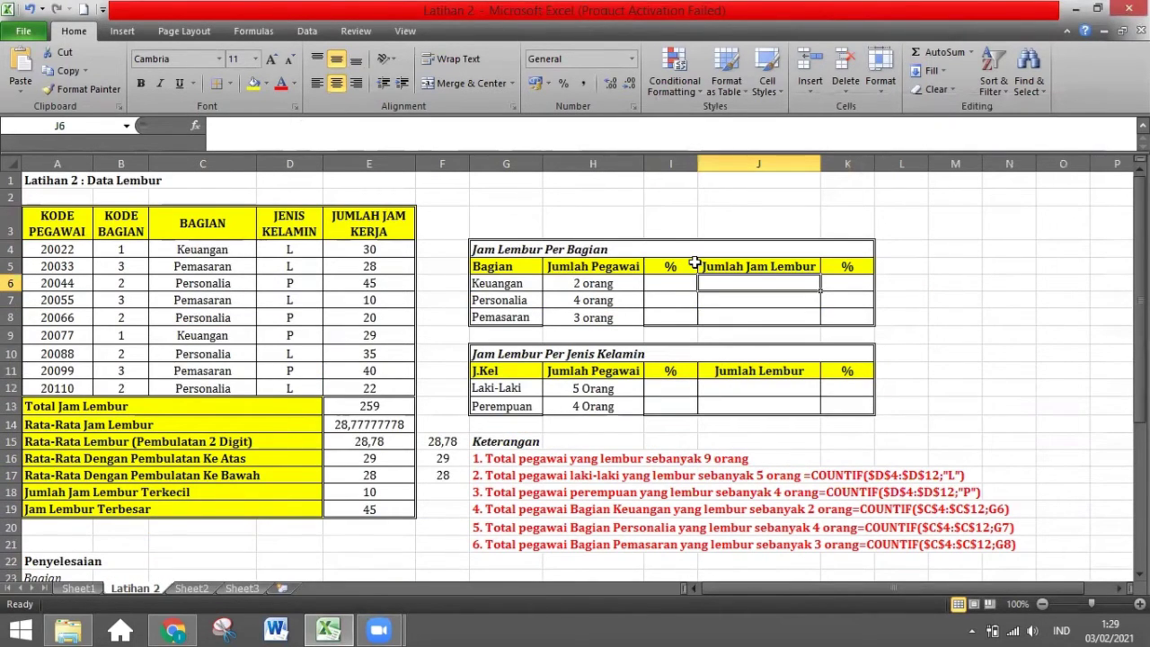
scroll(694, 262, down, 1)
scroll(695, 263, up, 1)
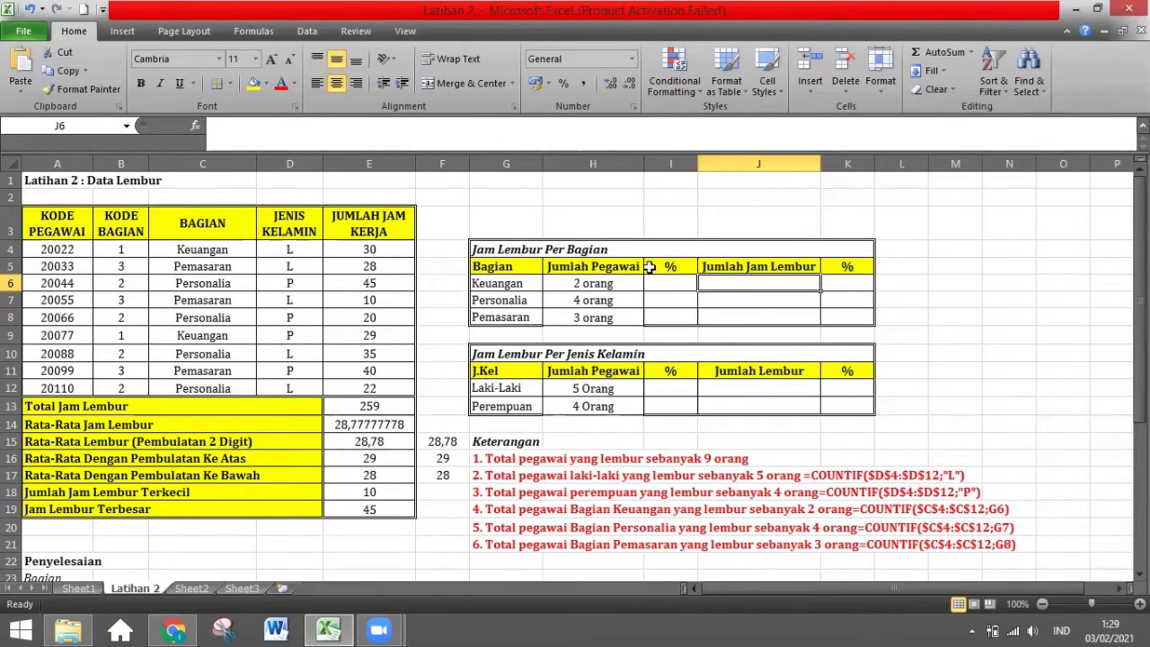
click(496, 297)
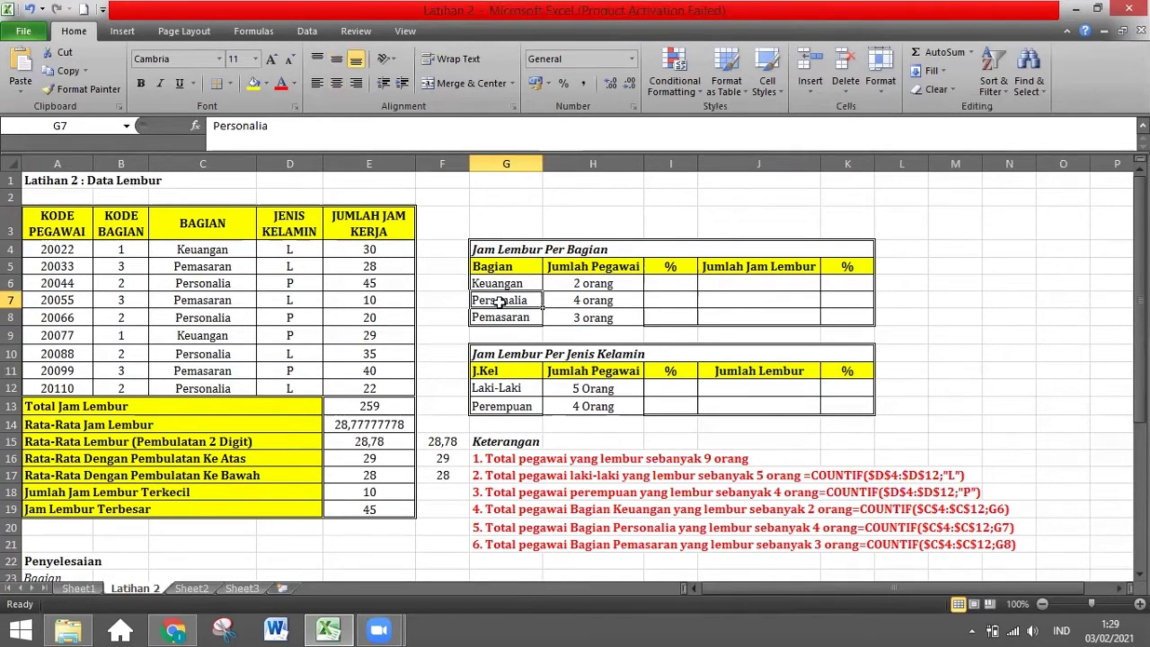
click(506, 315)
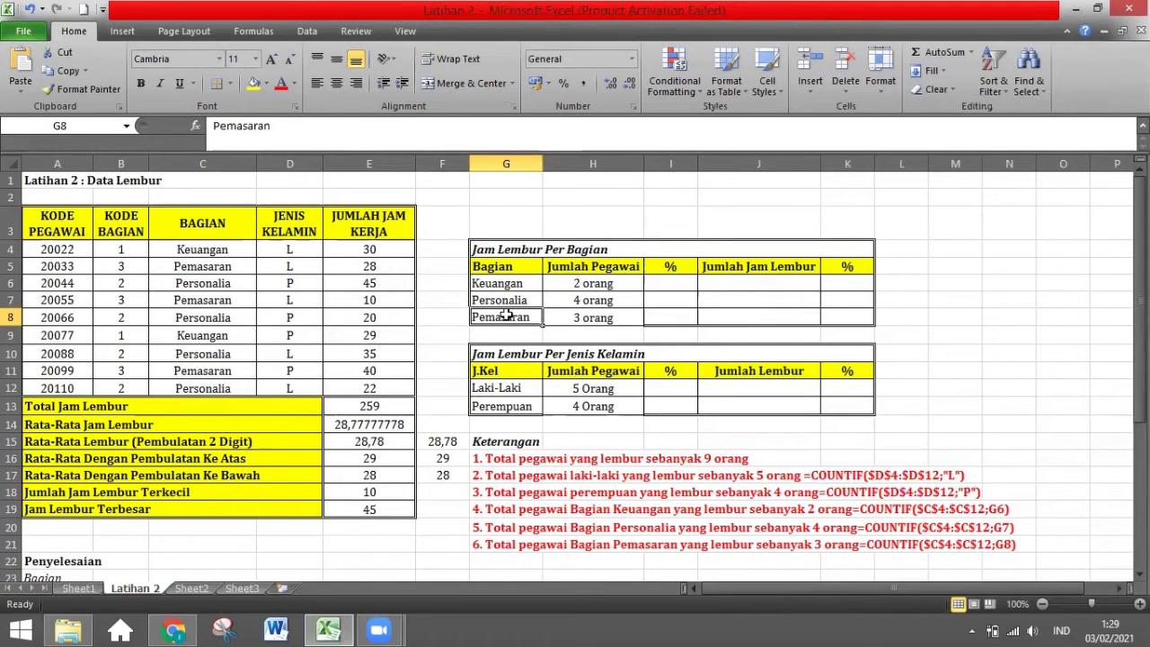
Start a SUMIF formula in J6 for the Keuangan overtime hours, using $C$4:$E$12 as its absolute range.
click(705, 280)
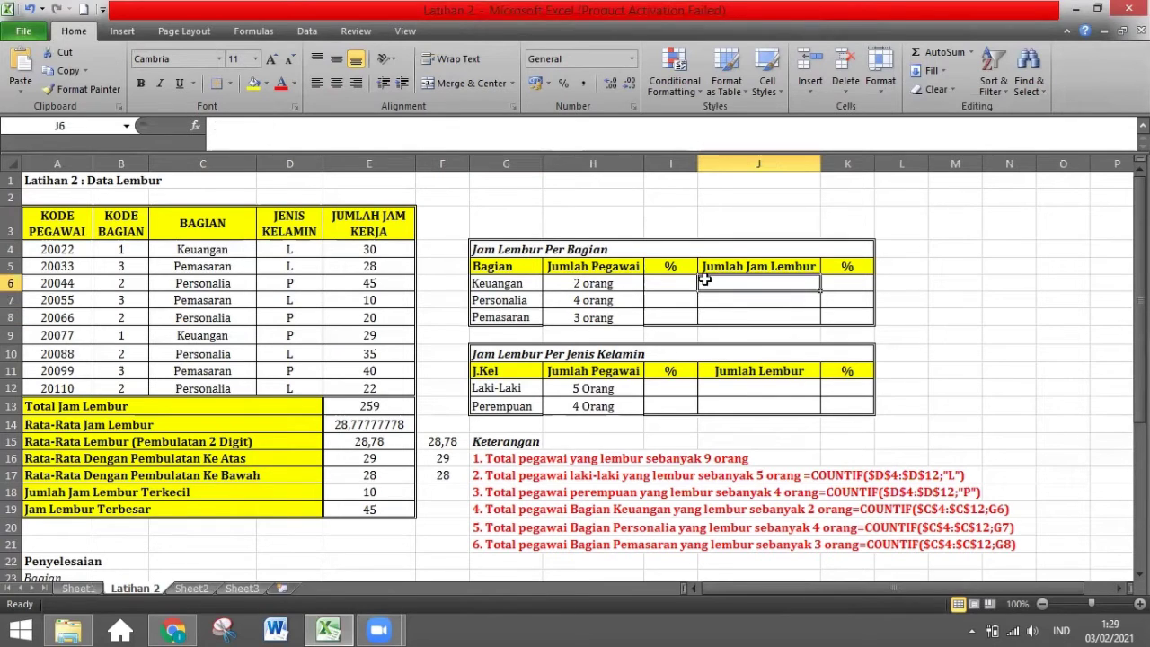
text(=)
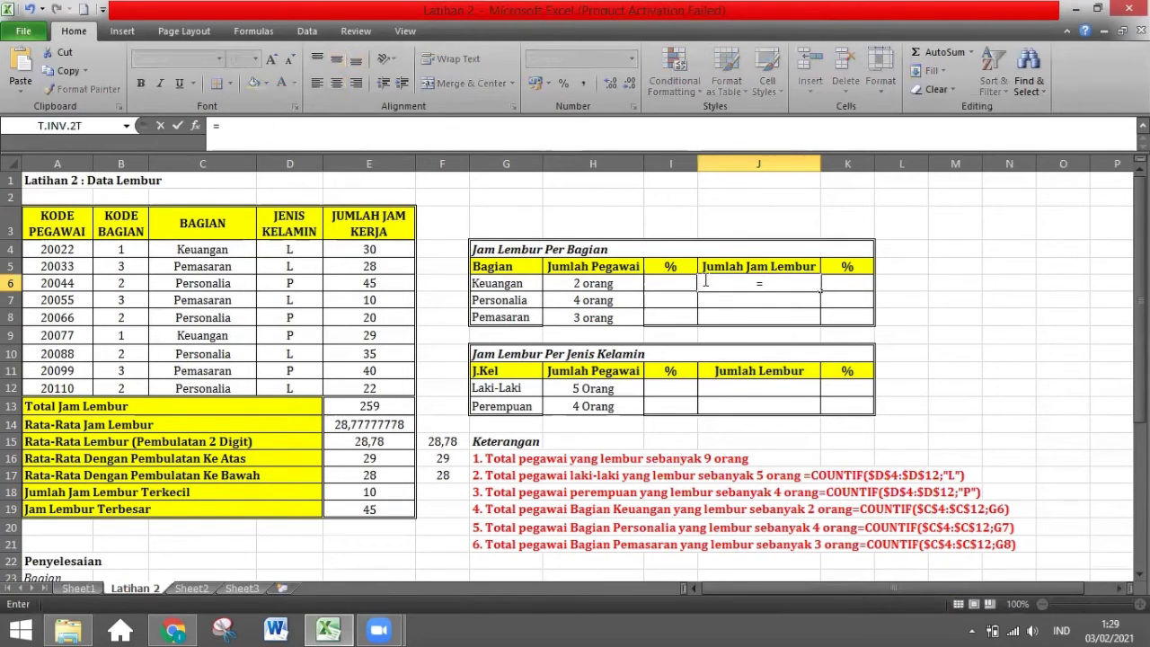
text(sum)
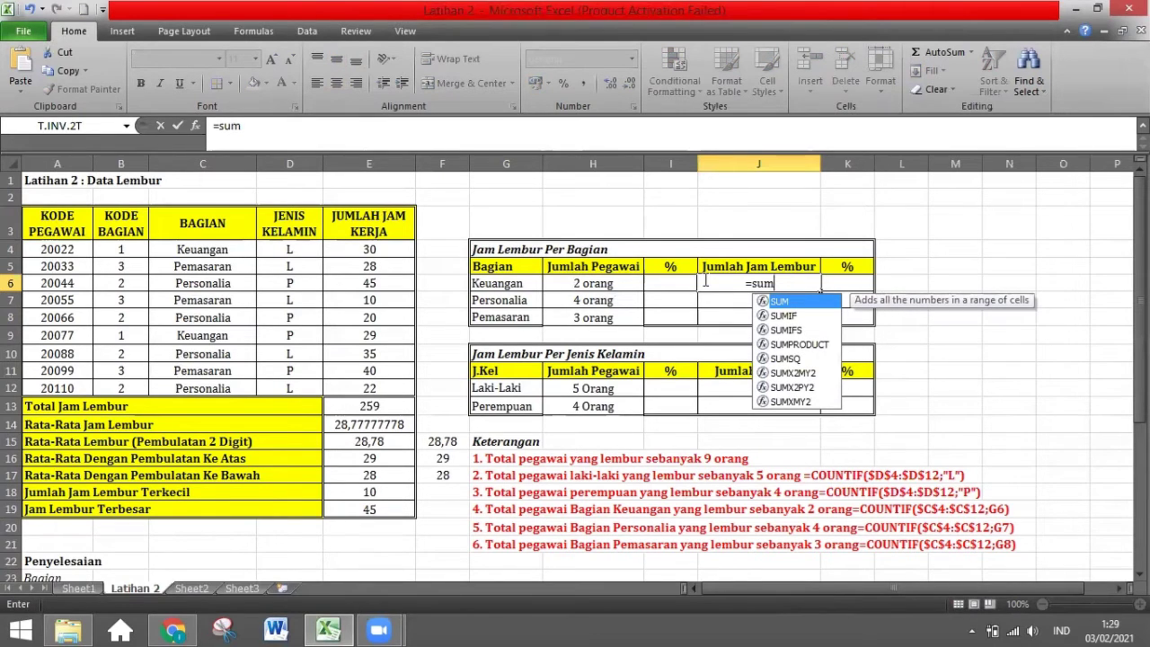
double_click(782, 317)
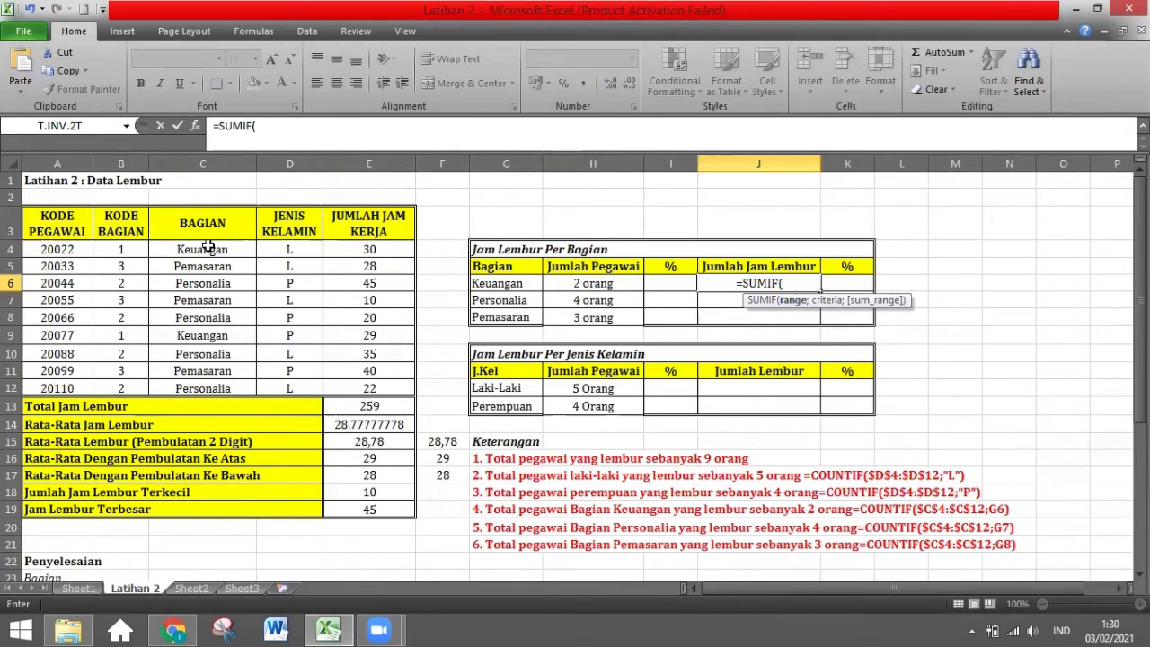
drag(206, 246, 380, 378)
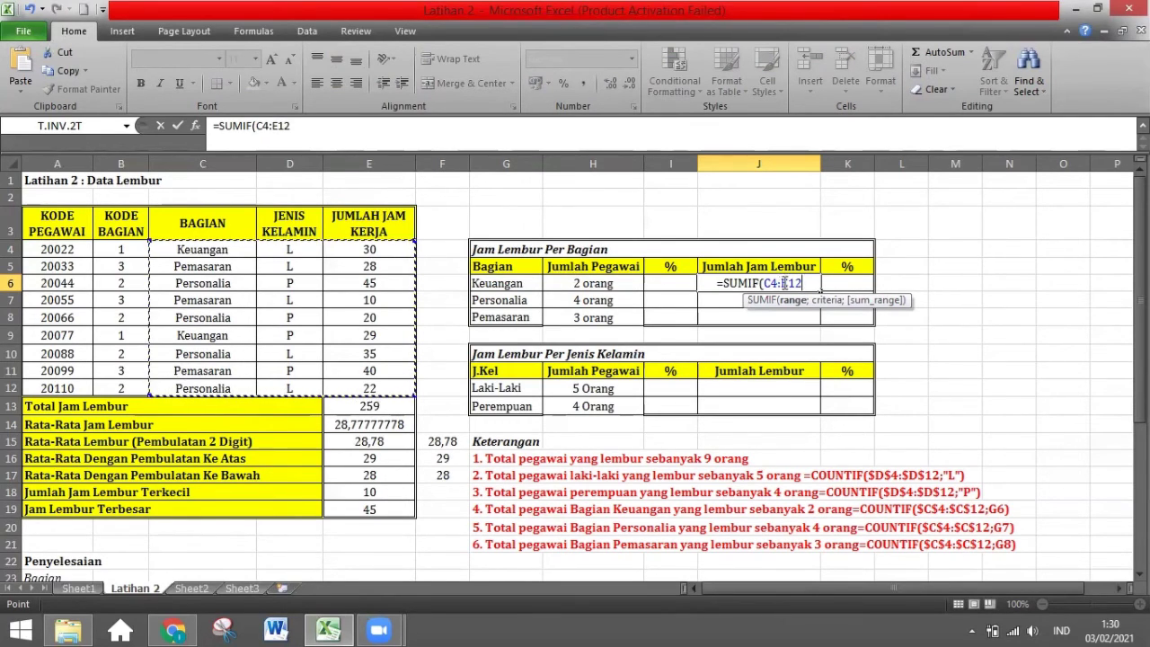
drag(801, 282, 766, 283)
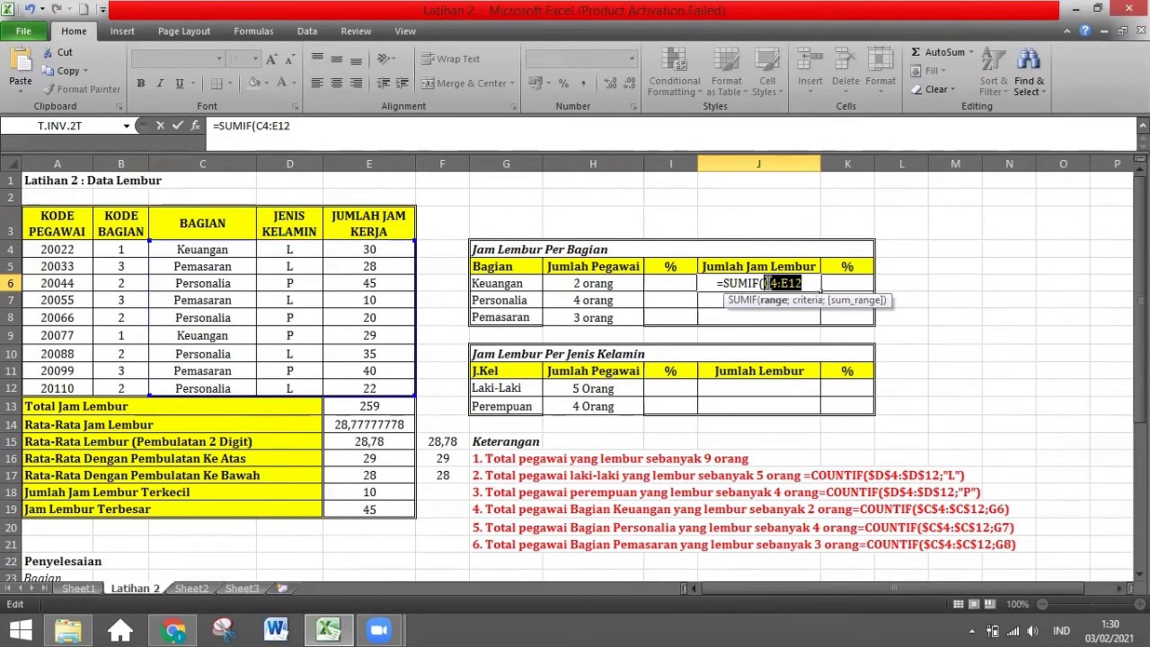
key(F4)
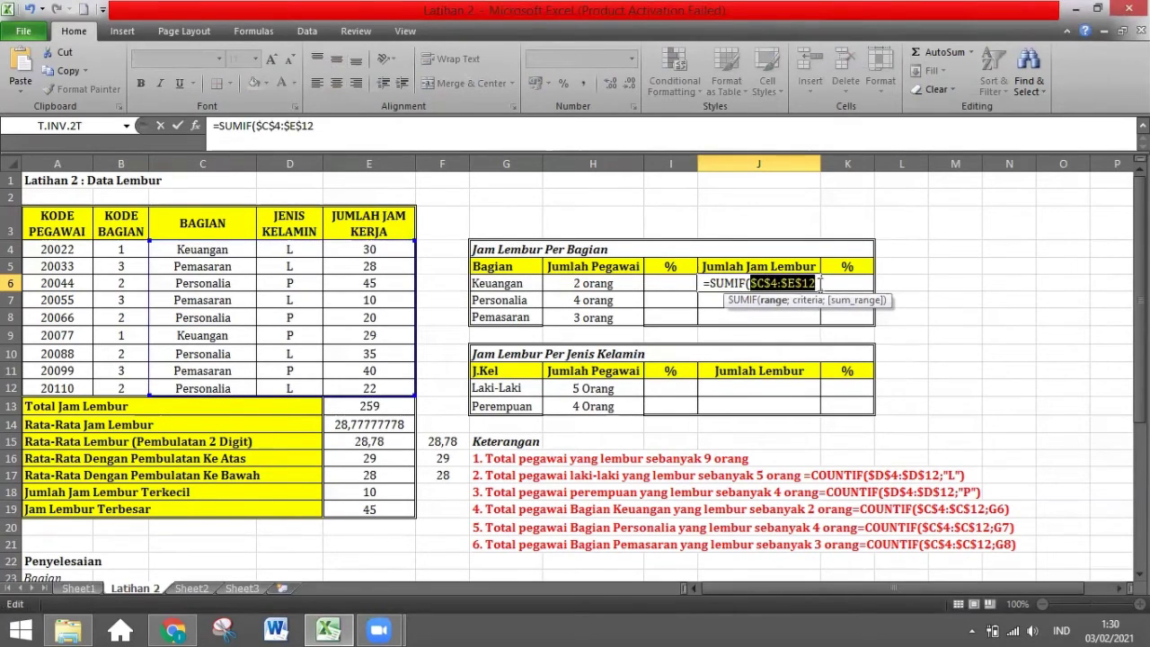
click(819, 283)
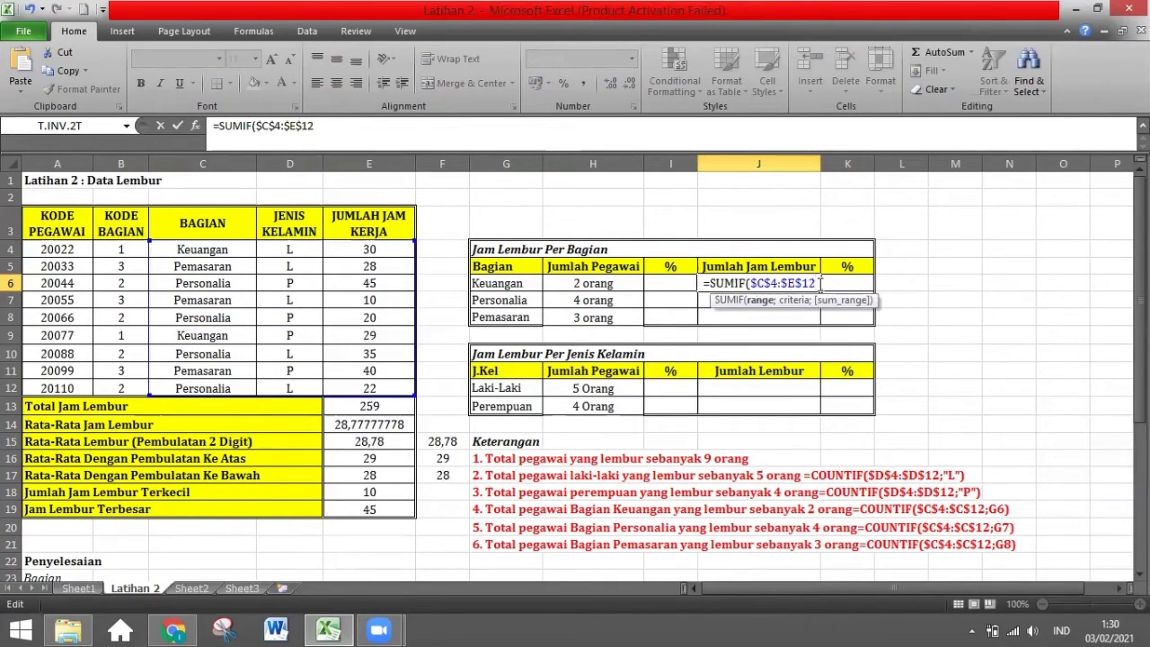
Complete the J6 formula with criterion G6 and absolute sum range $E$4:$E$12, giving =SUMIF($C$4:$E$12;G6;$E$4:$E$12).
text(;)
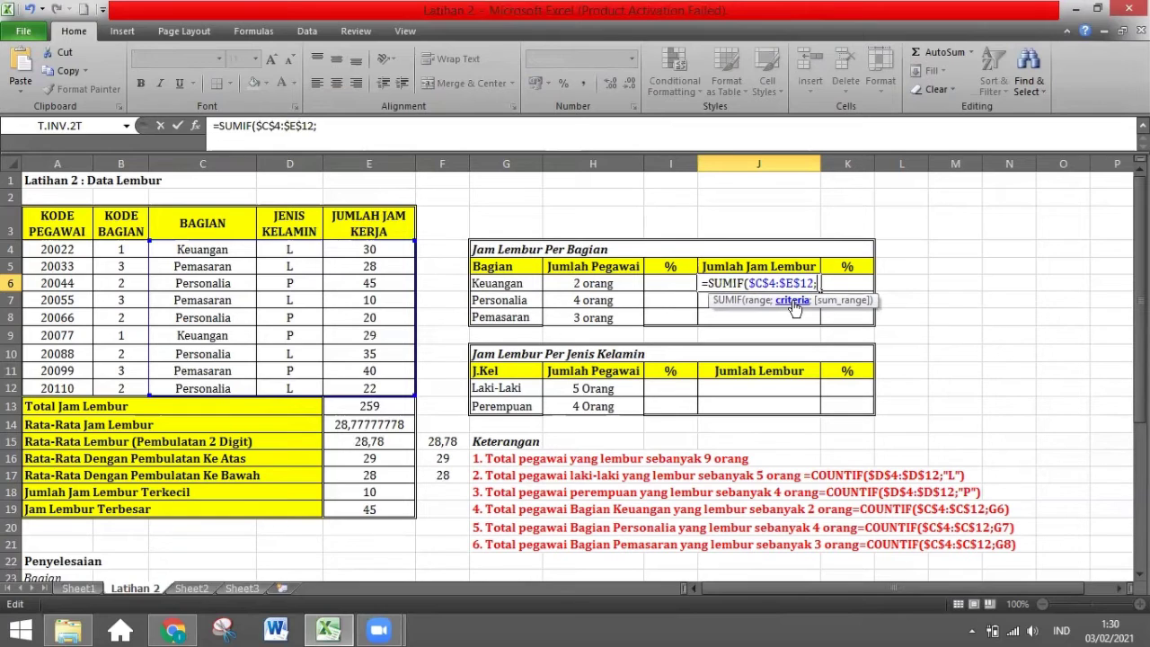
click(517, 283)
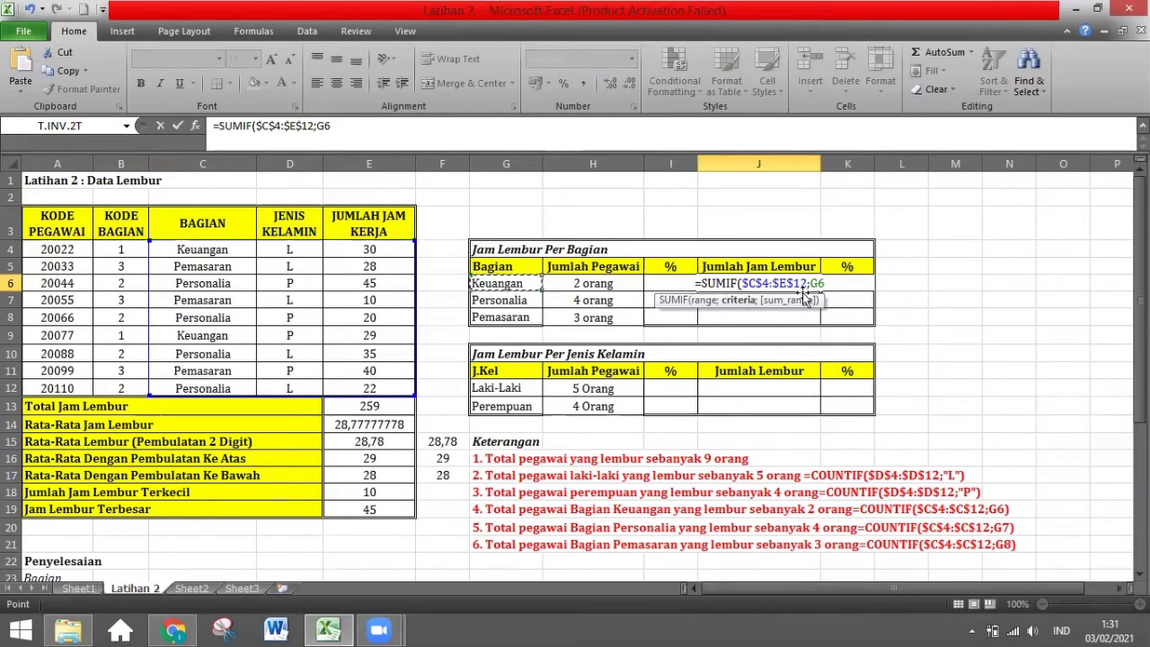
text(;)
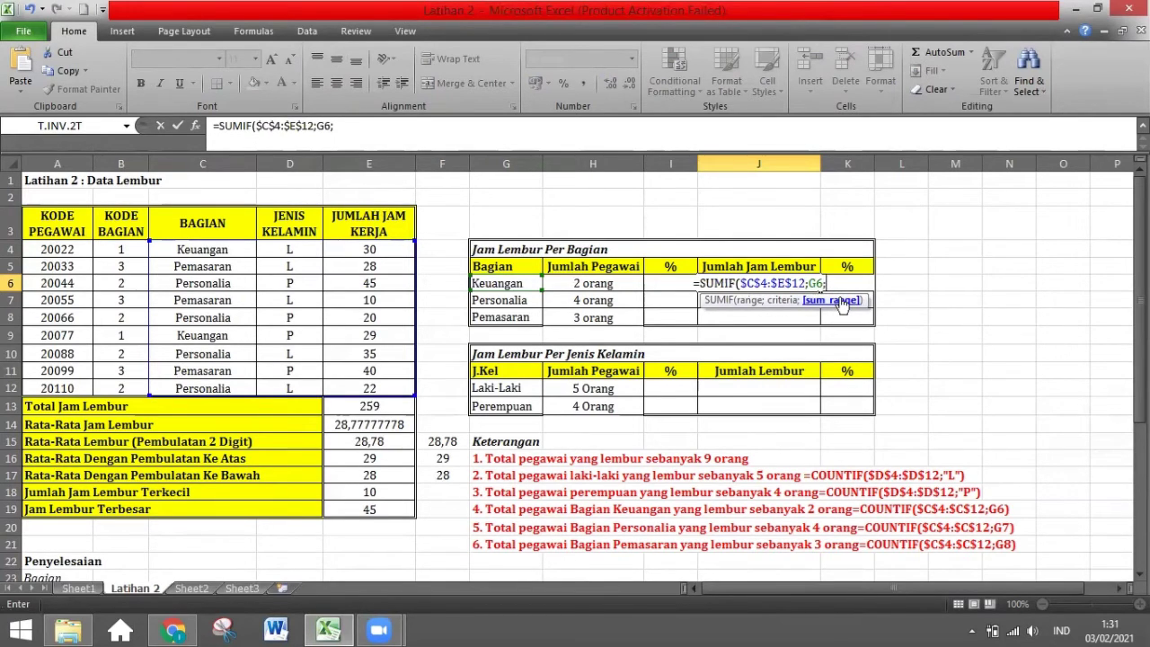
click(390, 248)
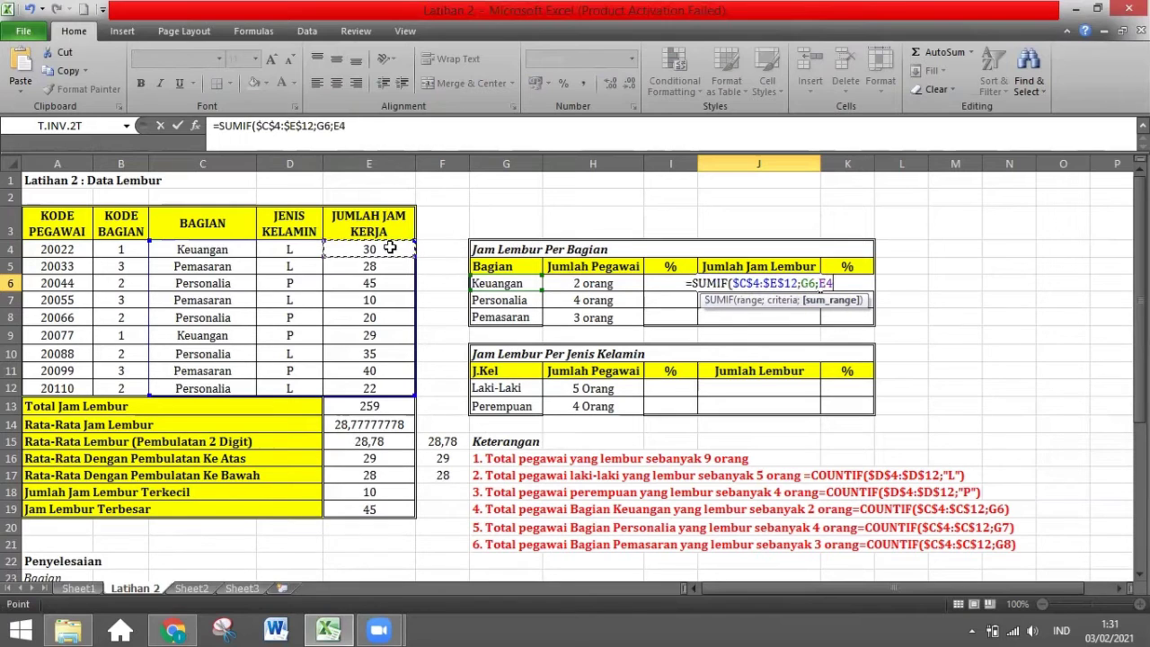
drag(390, 248, 375, 386)
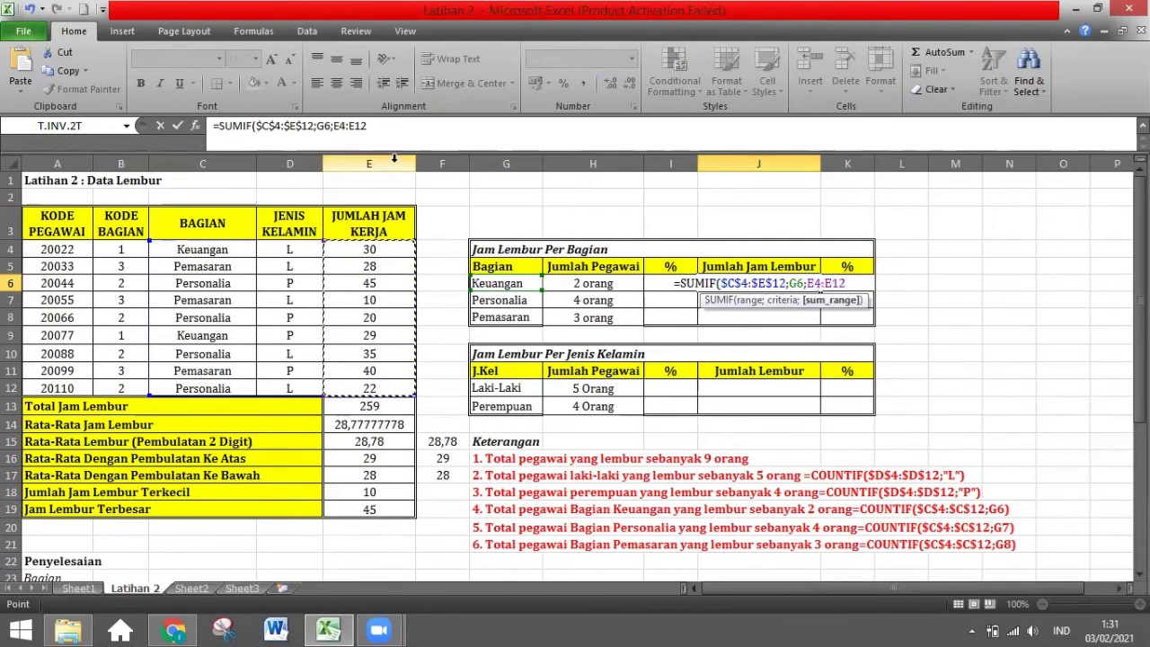
key(F4)
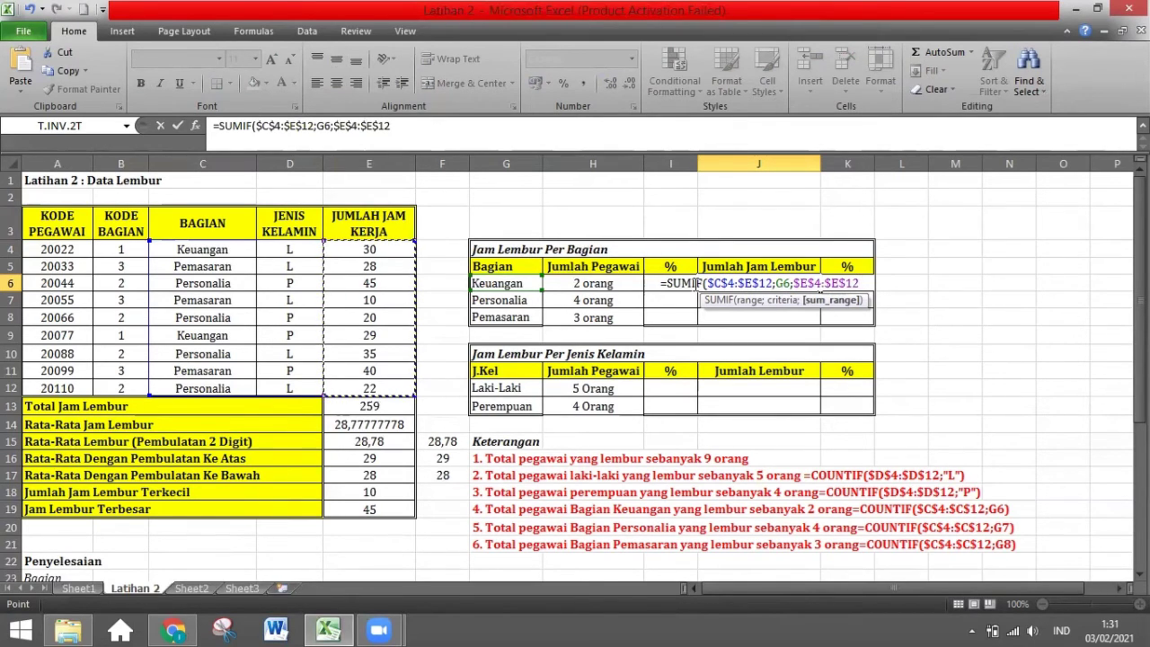
text())
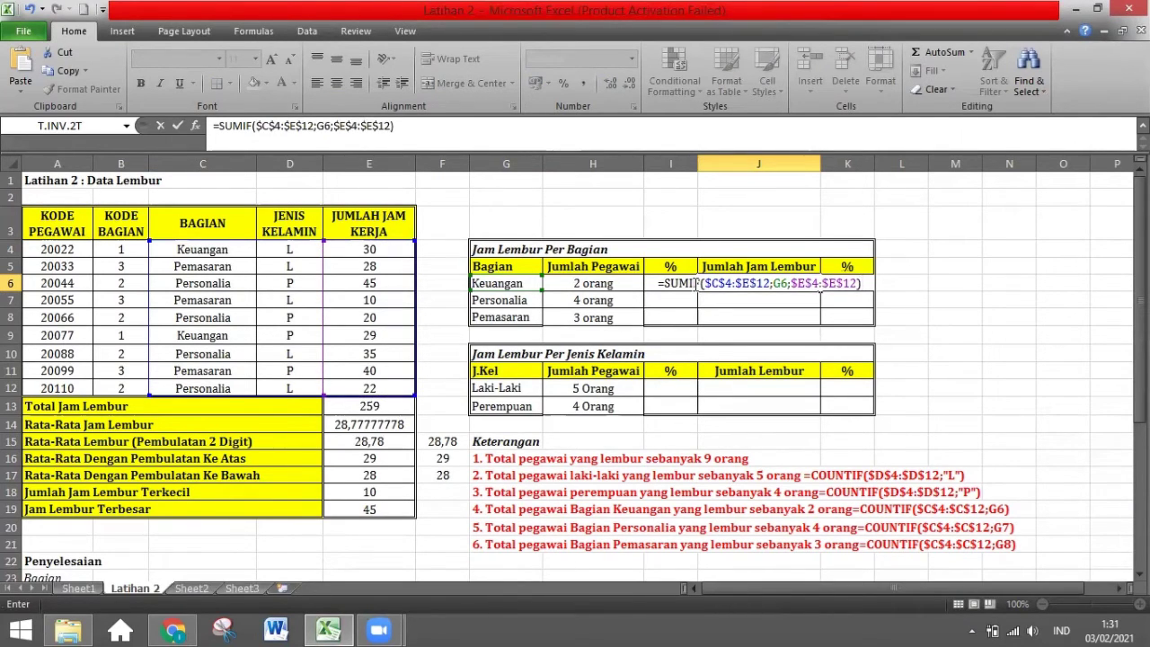
key(Return)
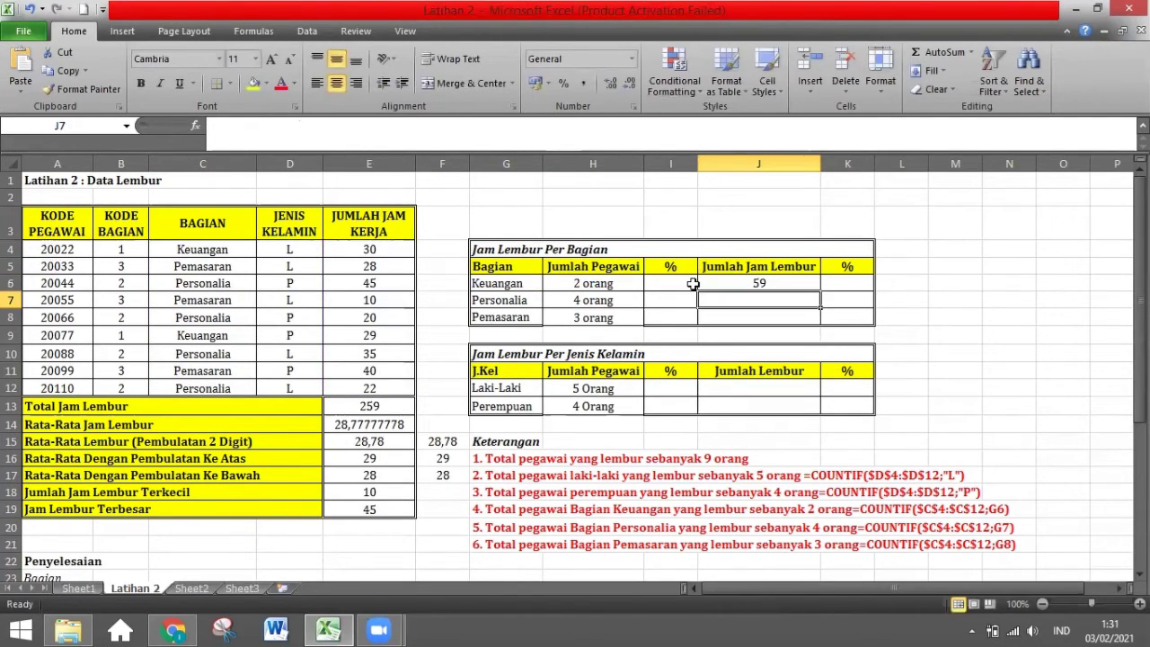
Copy the Keuangan hours formula in J6 down to the Personalia and Pemasaran rows and check the results.
click(744, 283)
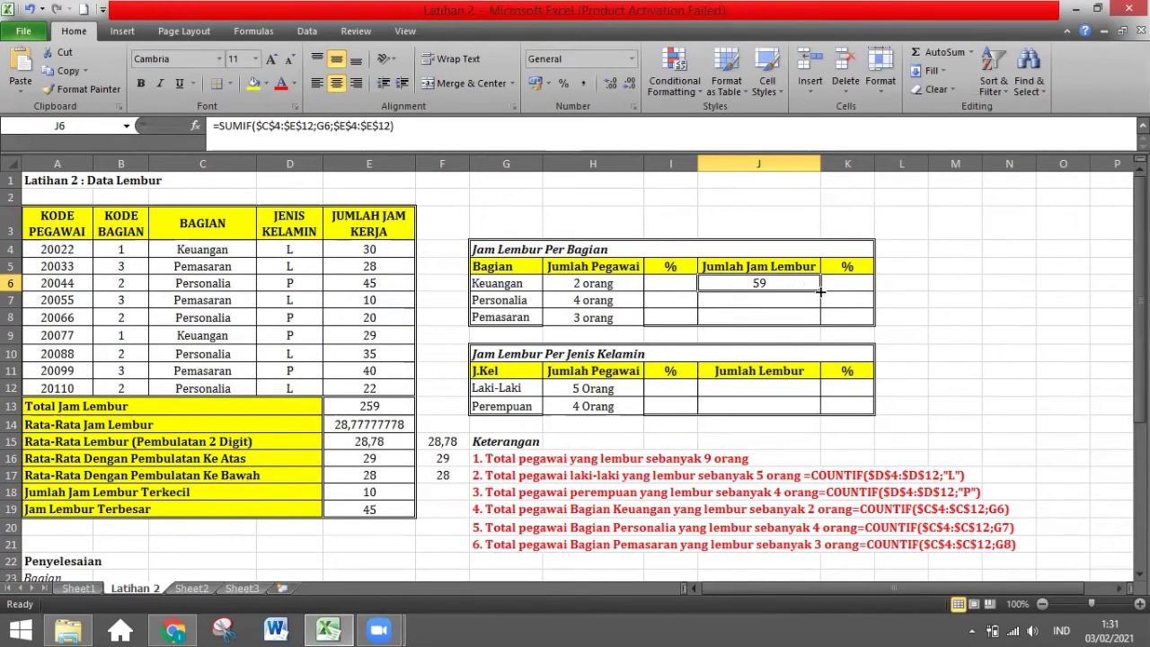
drag(820, 291, 819, 321)
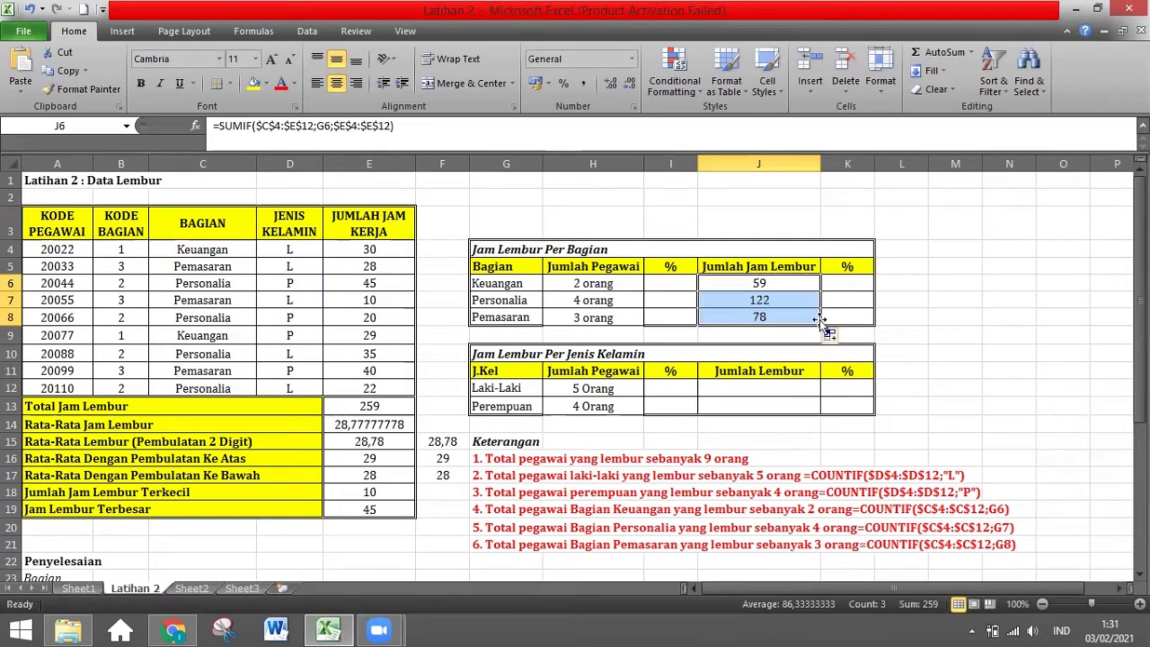
click(783, 283)
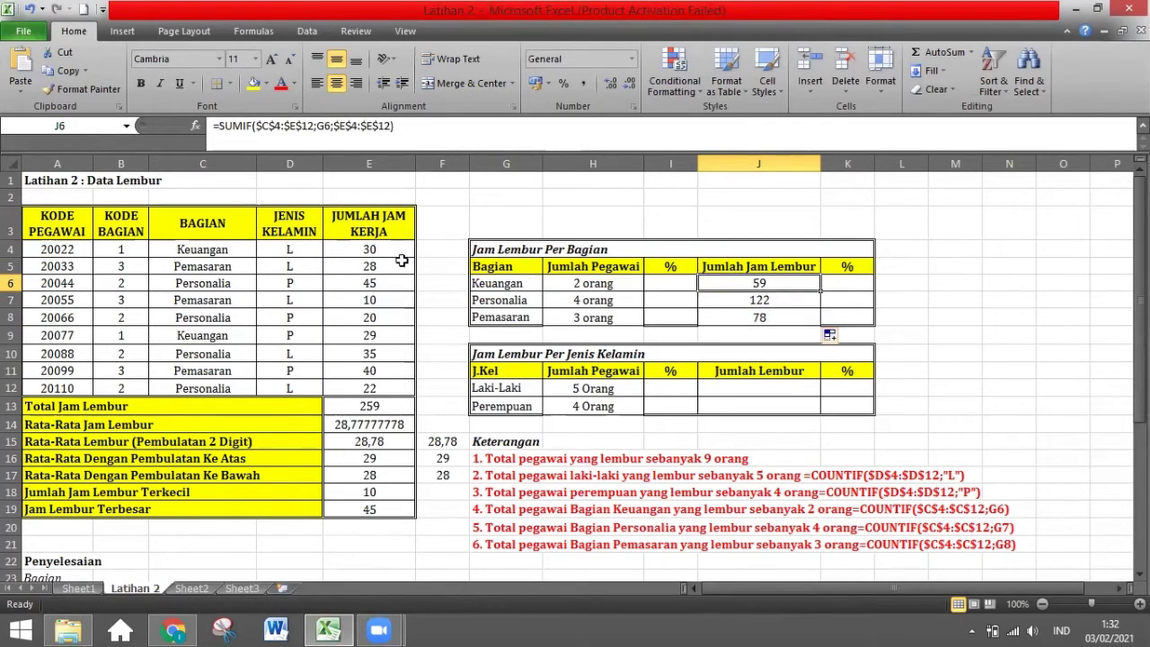
click(760, 300)
click(759, 282)
click(760, 302)
click(762, 282)
Apply the custom number format 0 "jam" to the Jumlah Jam Lembur values in J6:J8.
drag(761, 282, 761, 317)
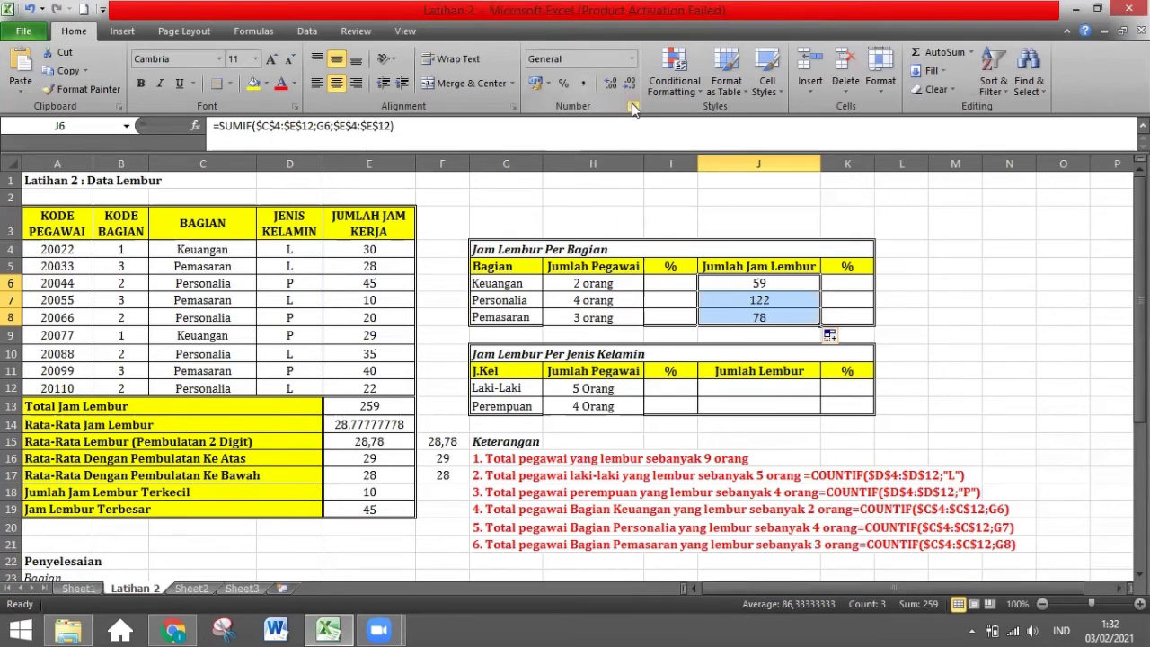
click(634, 109)
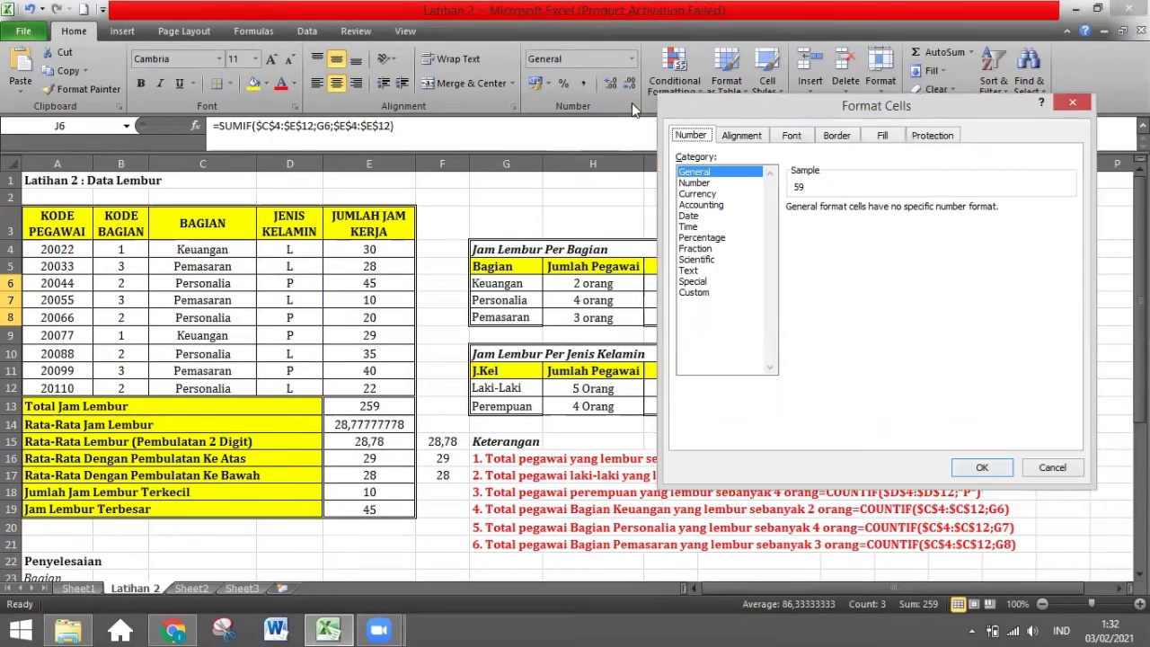
click(694, 293)
click(792, 250)
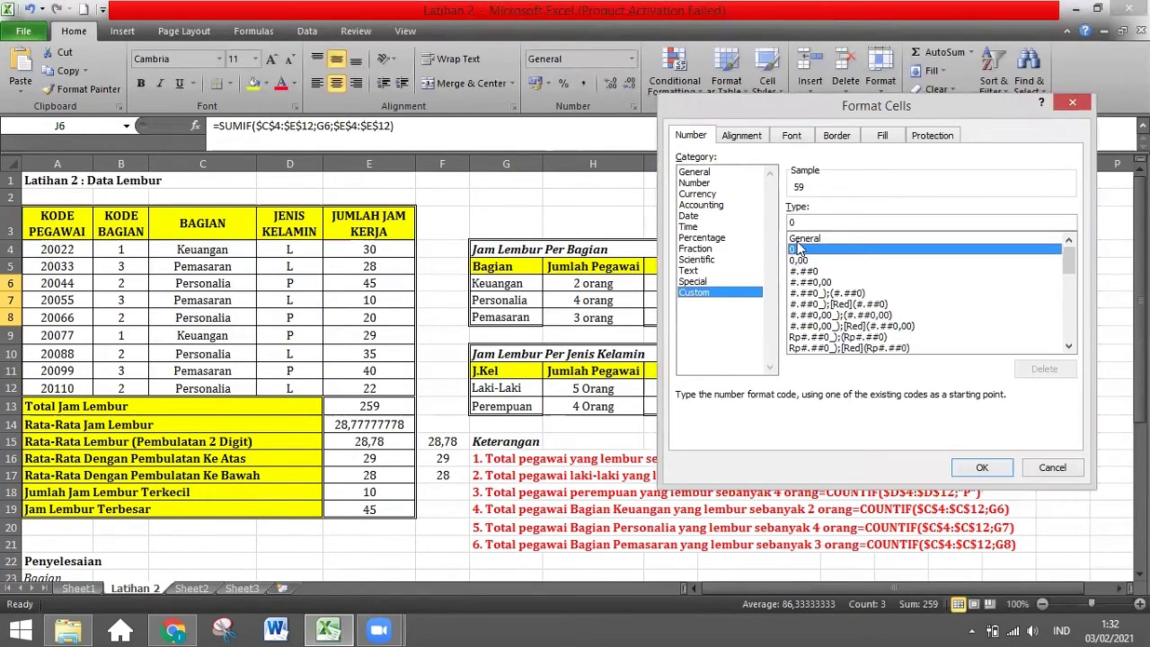
click(811, 221)
text(")
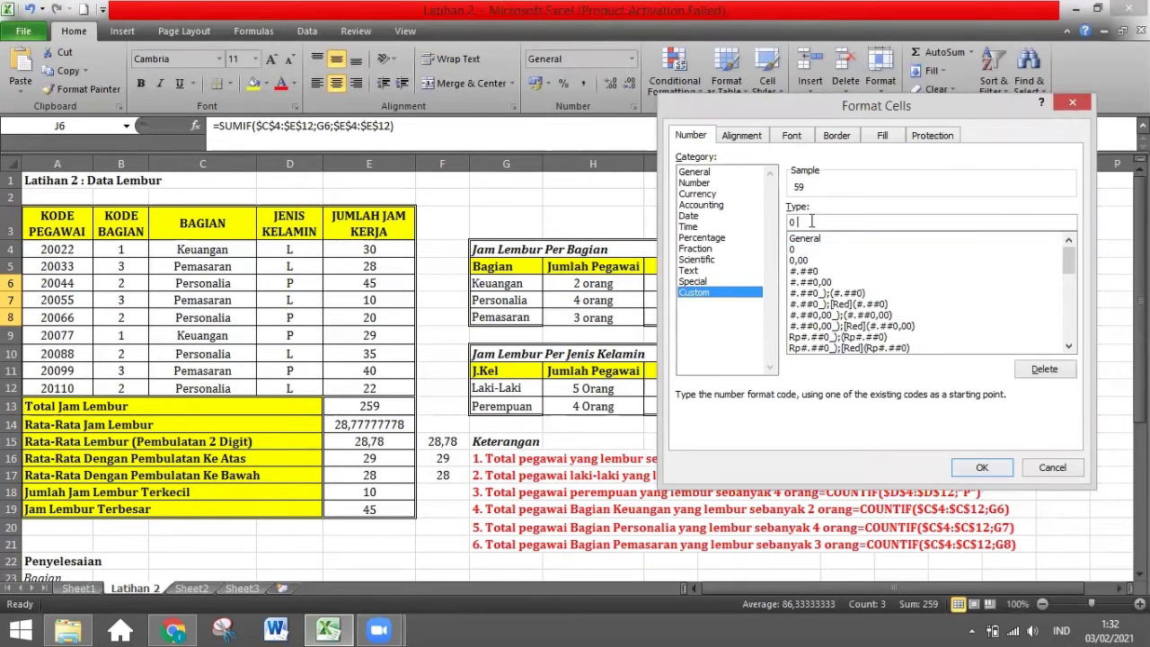
text(jam")
key(Return)
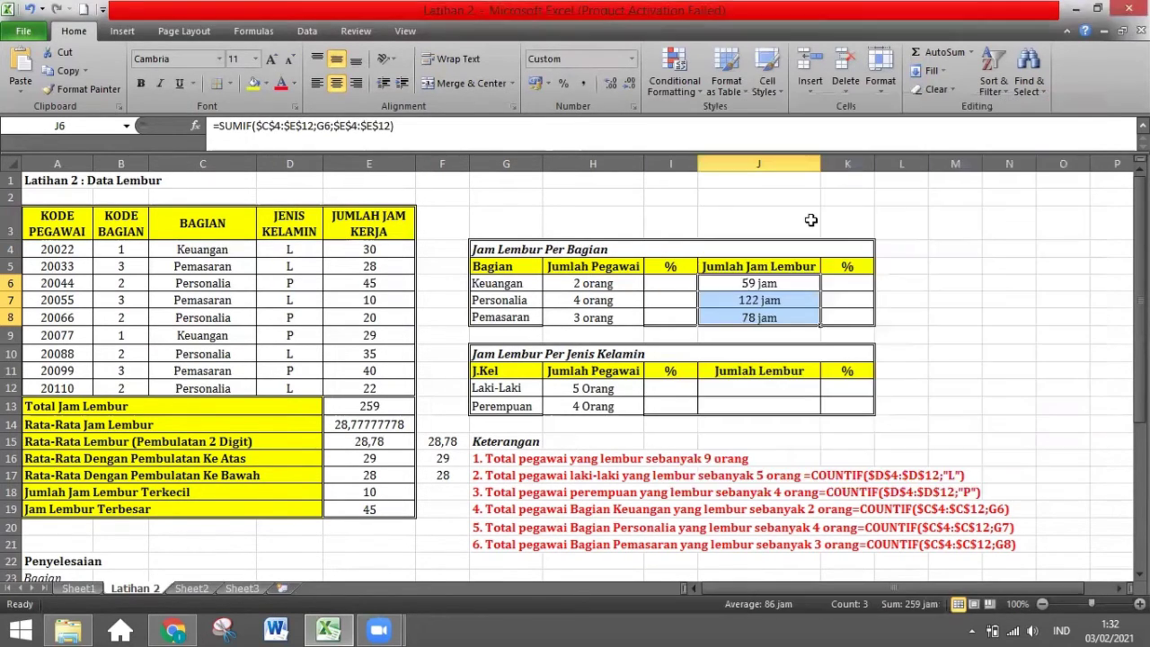
click(795, 294)
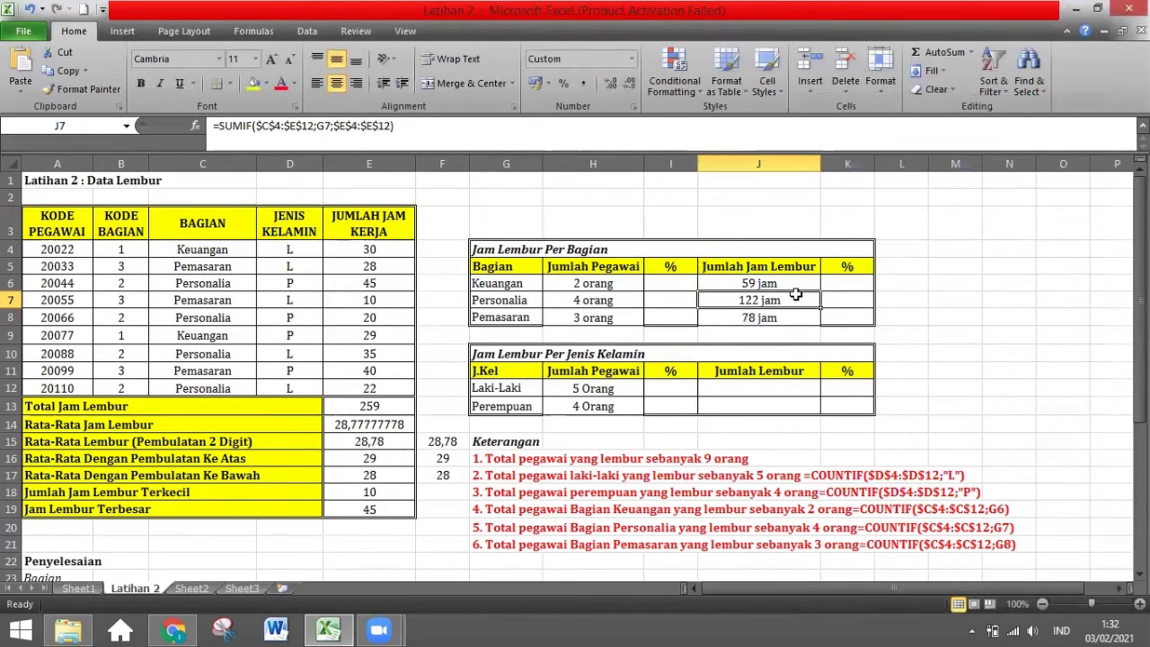
Start a SUMIF formula in J12 for the Laki-Laki overtime hours, using $D$4:$E$12 as its absolute range.
click(762, 384)
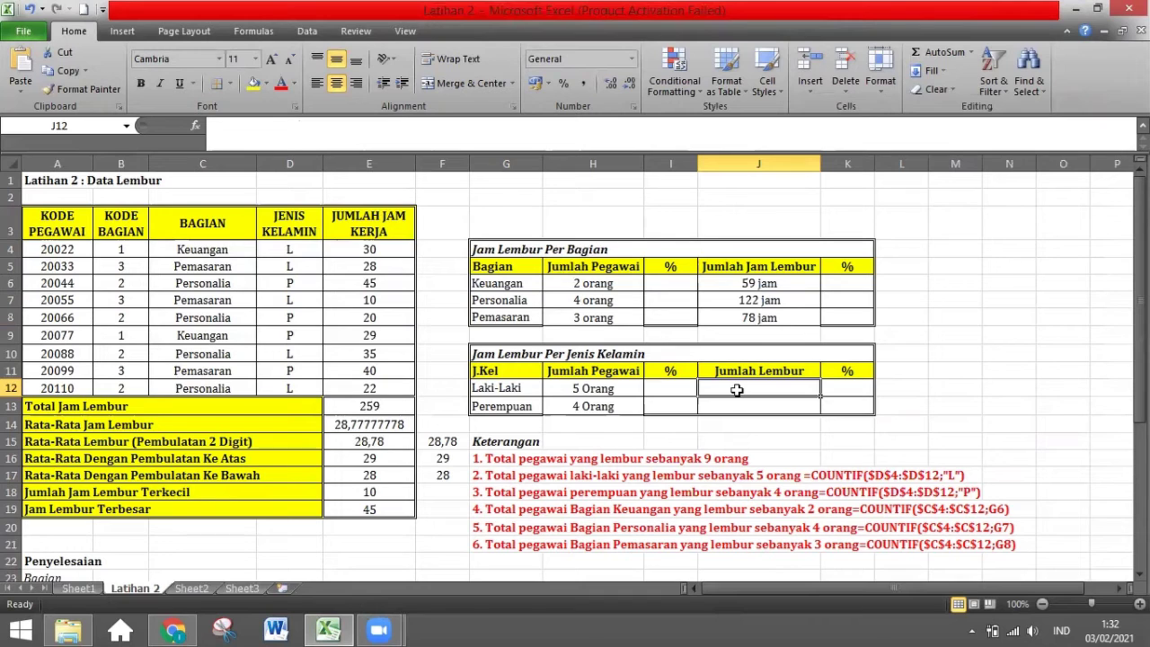
text(=)
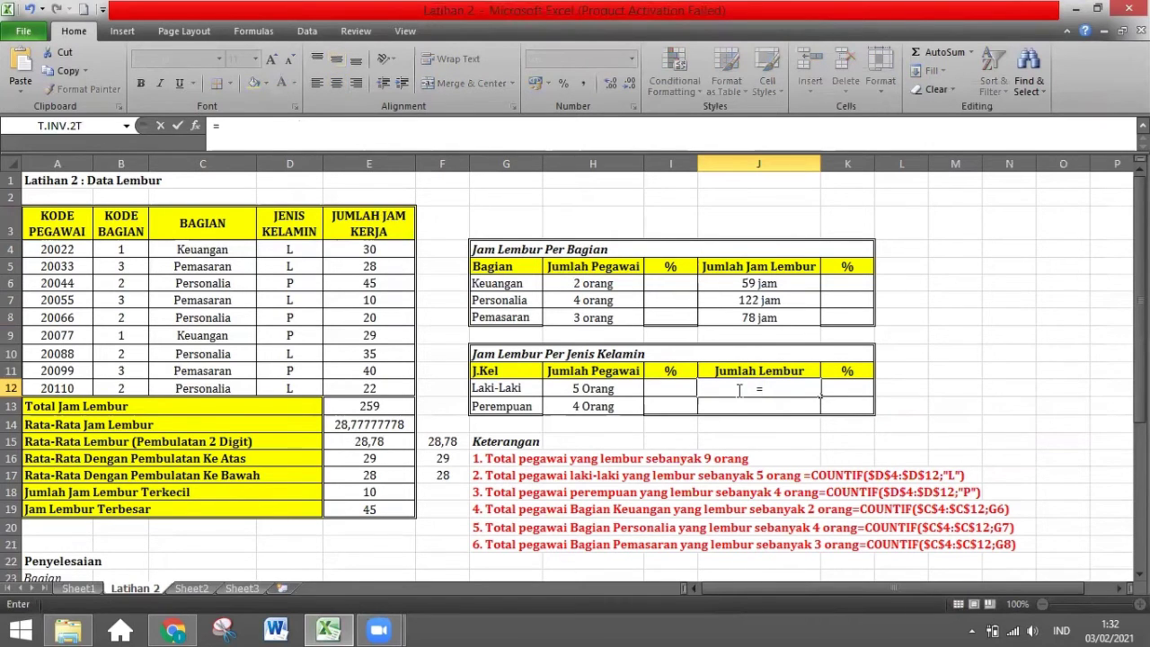
text(sum)
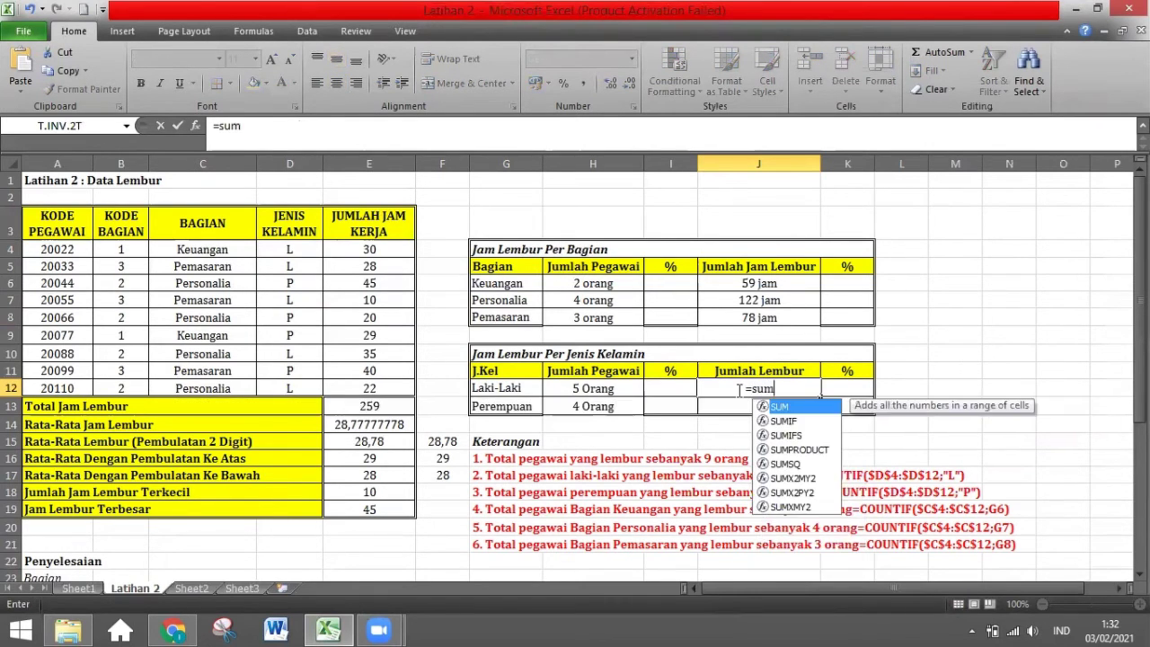
text(if()
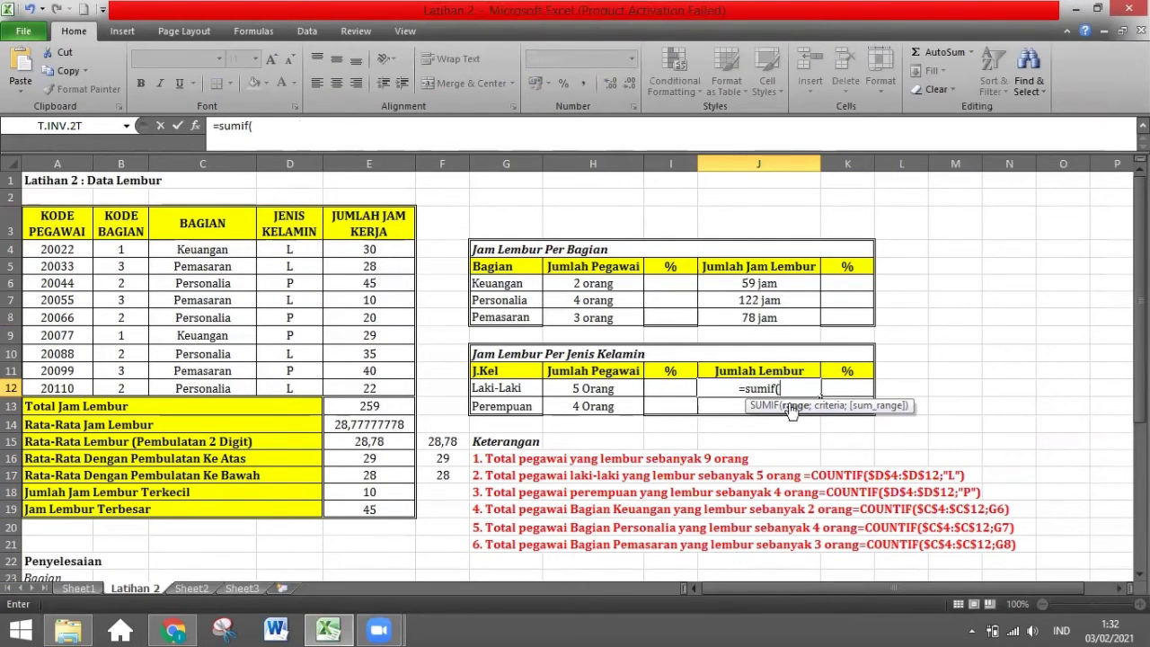
click(294, 249)
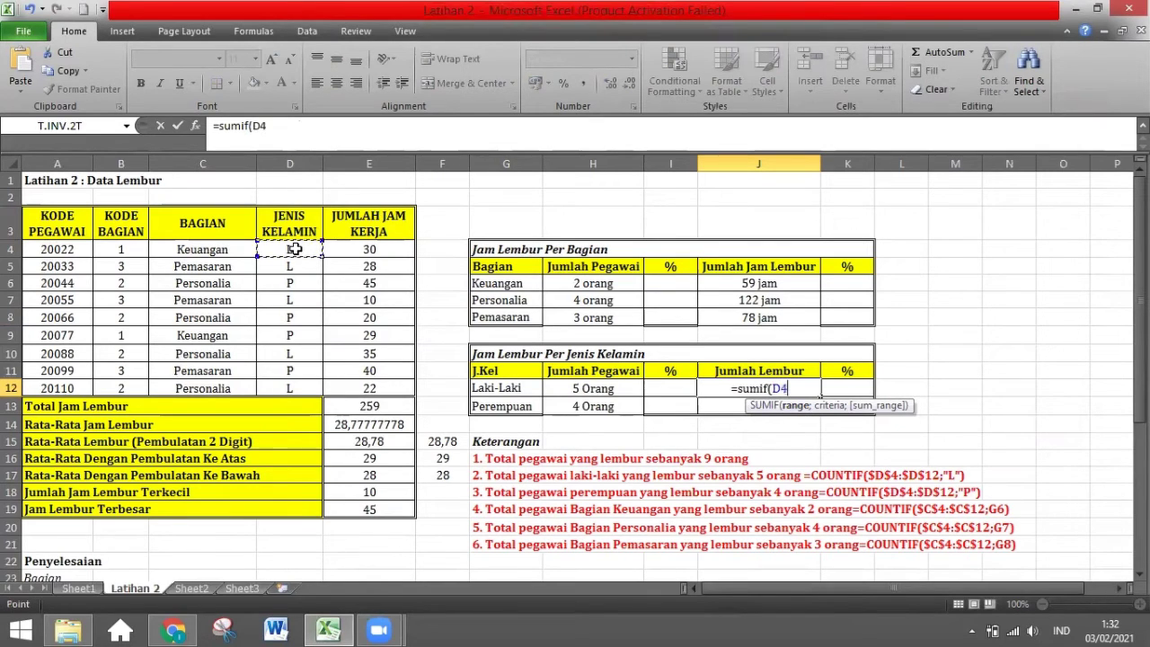
drag(295, 249, 379, 387)
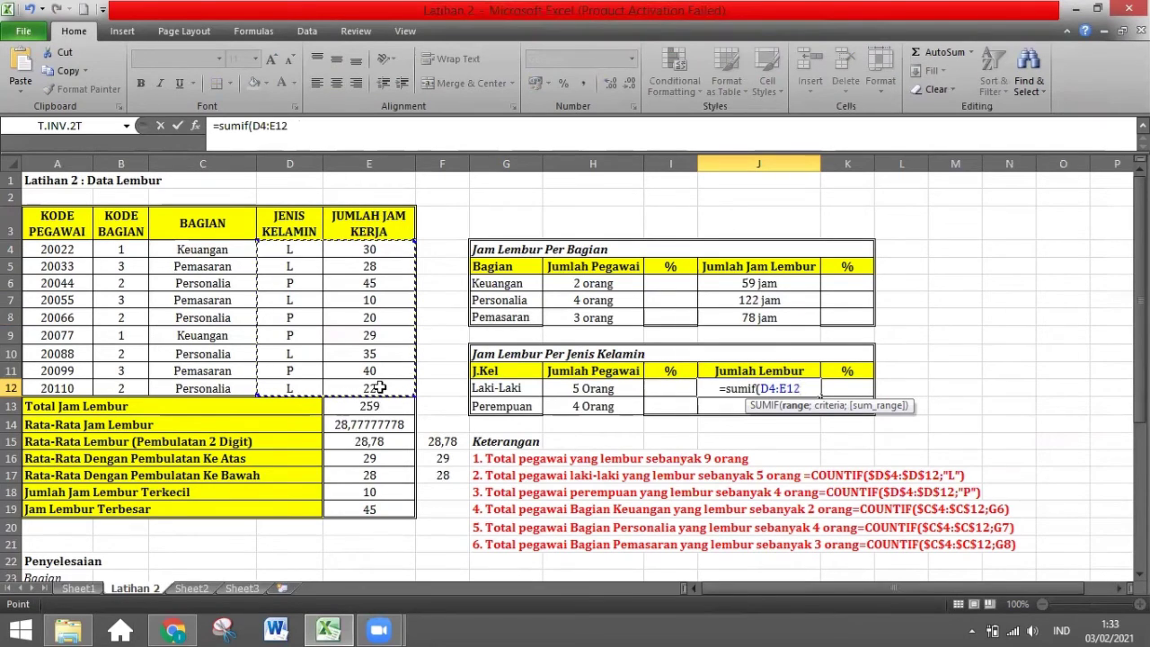
key(F4)
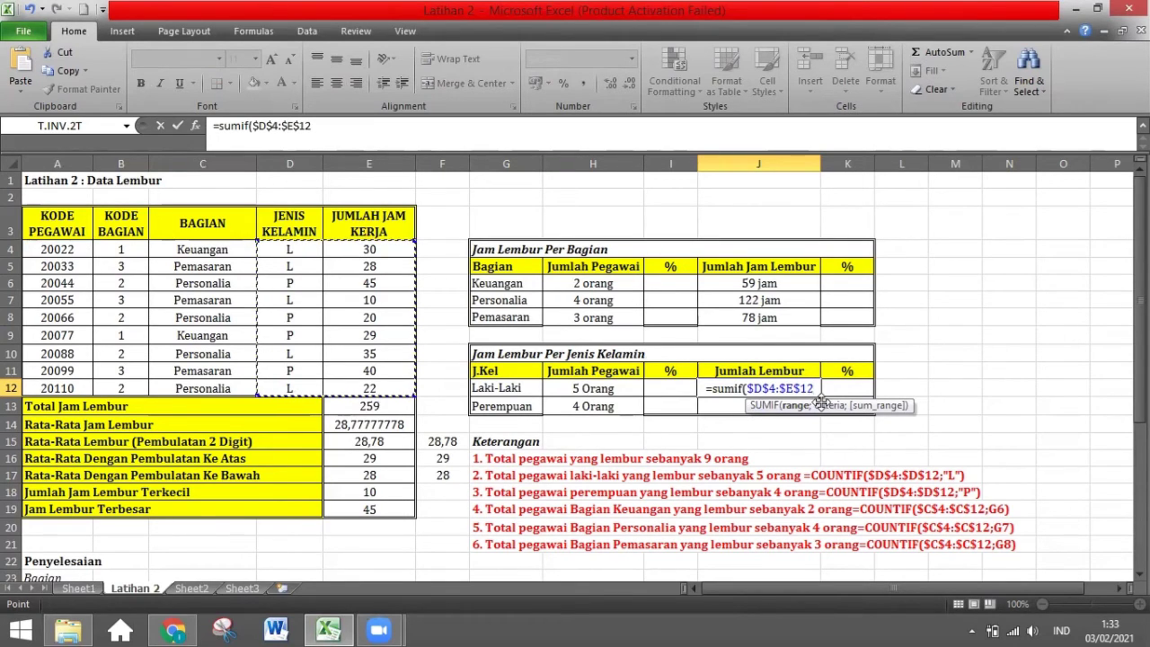
Add the criterion "L" in capital form to the Laki-Laki SUMIF formula in J12.
text(;)
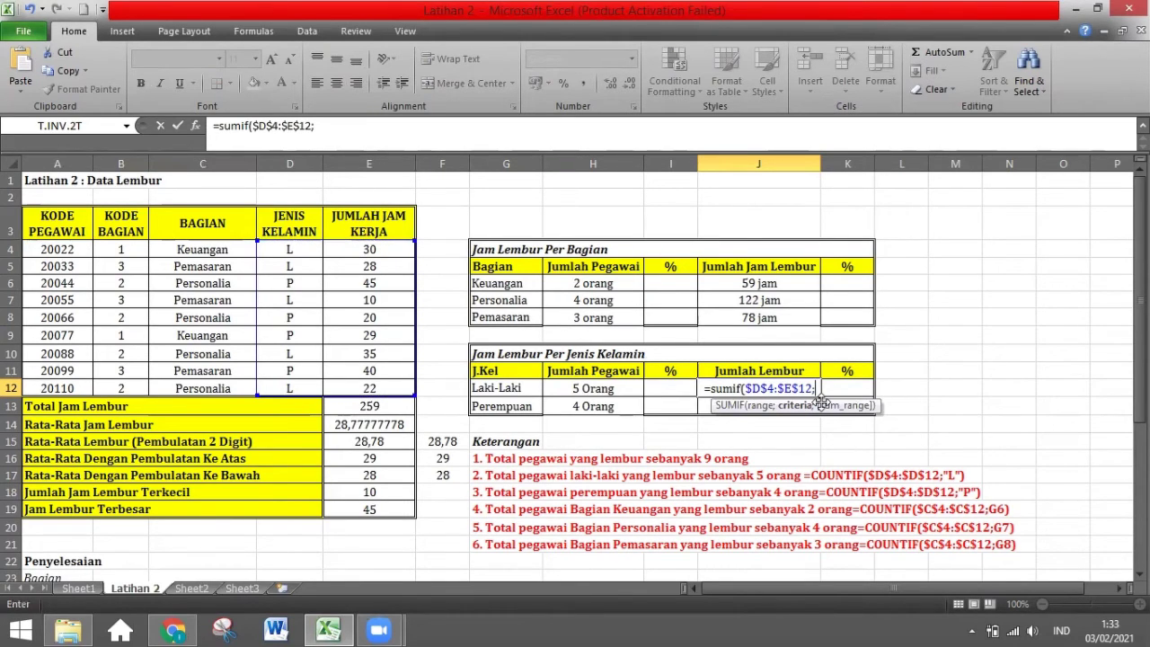
text("l)
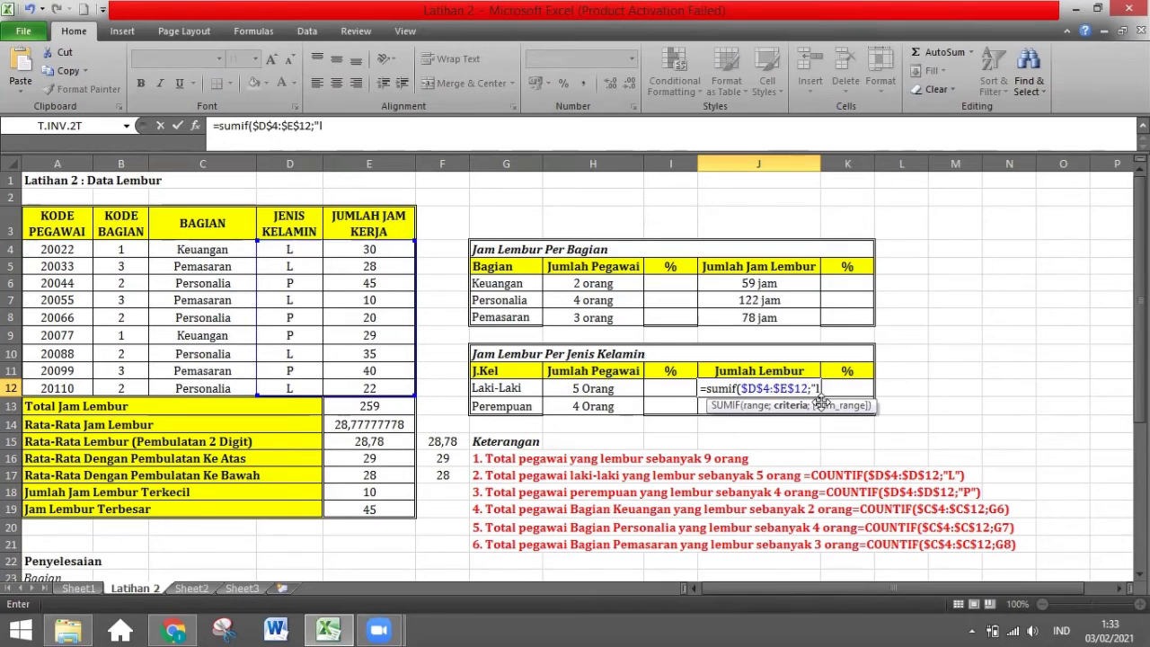
key(BackSpace)
text(L)
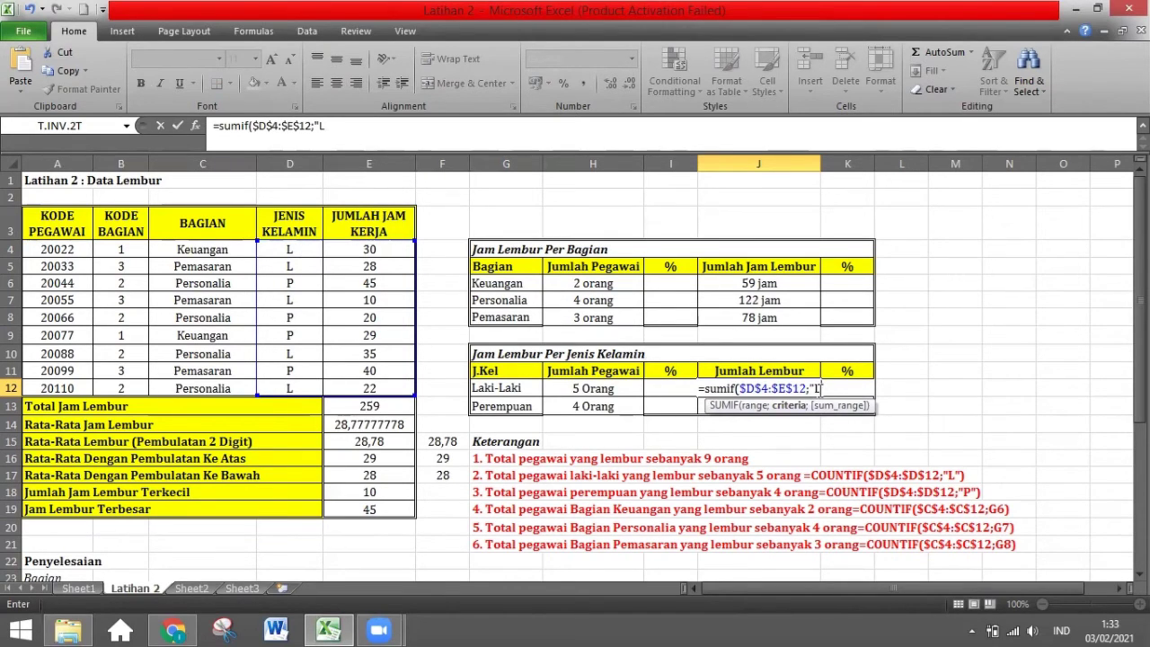
key(BackSpace)
text(l)
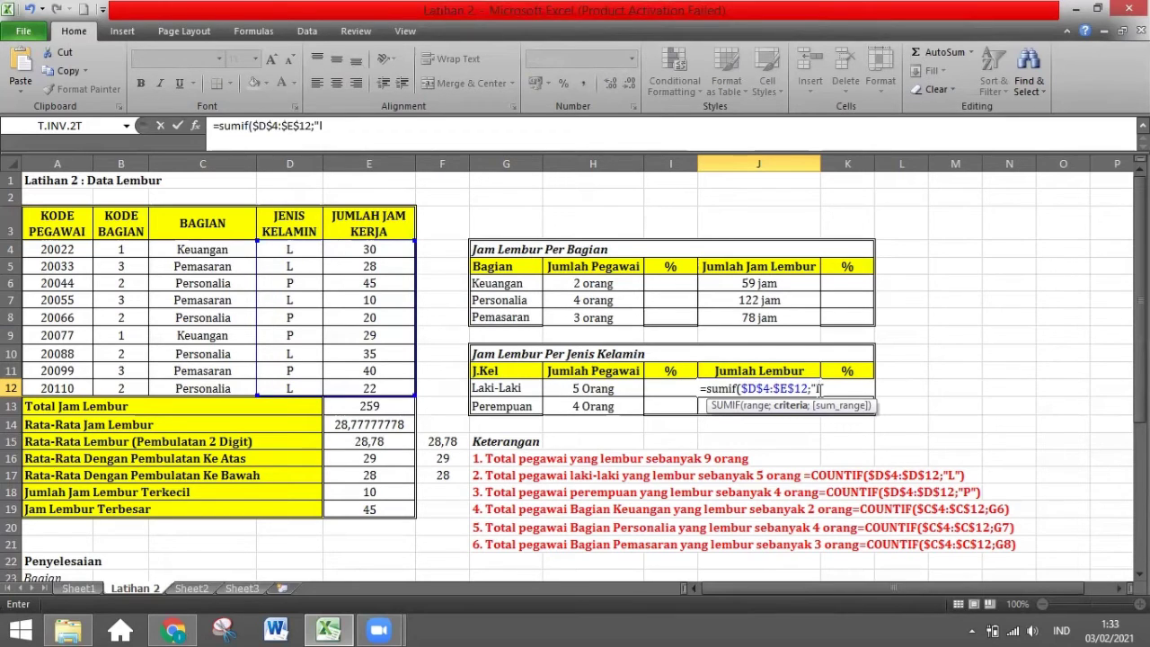
key(BackSpace)
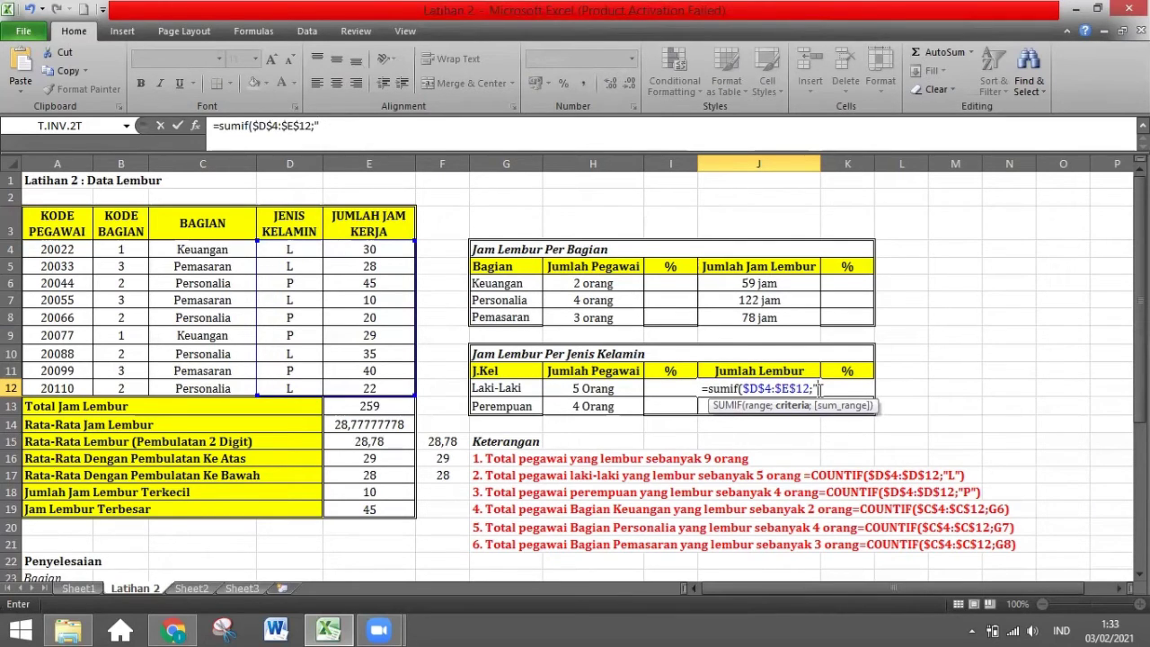
text(L)
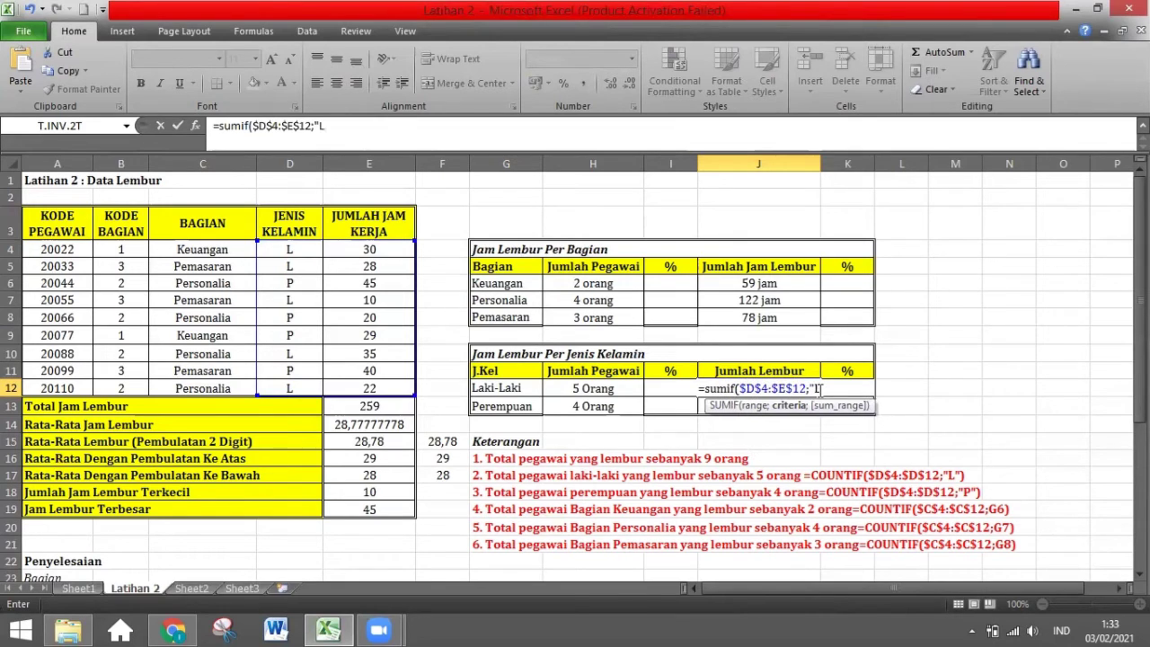
text(")
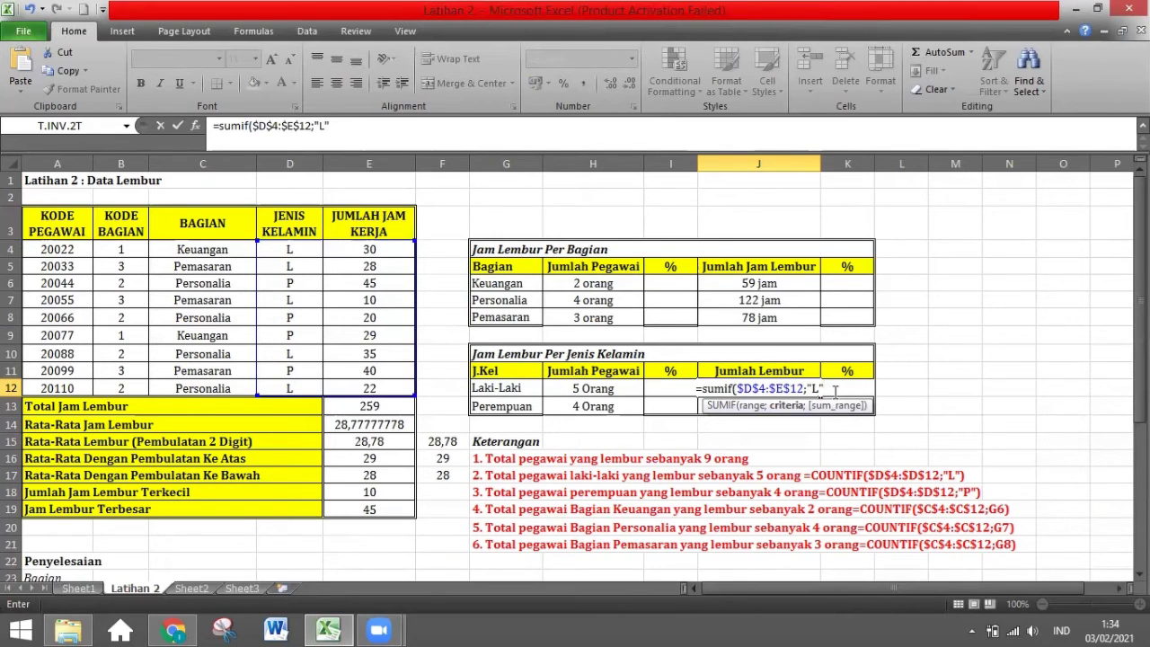
Complete the J12 formula with the absolute sum range $E$4:$E$12, giving =SUMIF($D$4:$E$12;"L";$E$4:$E$12), and review it.
text(;)
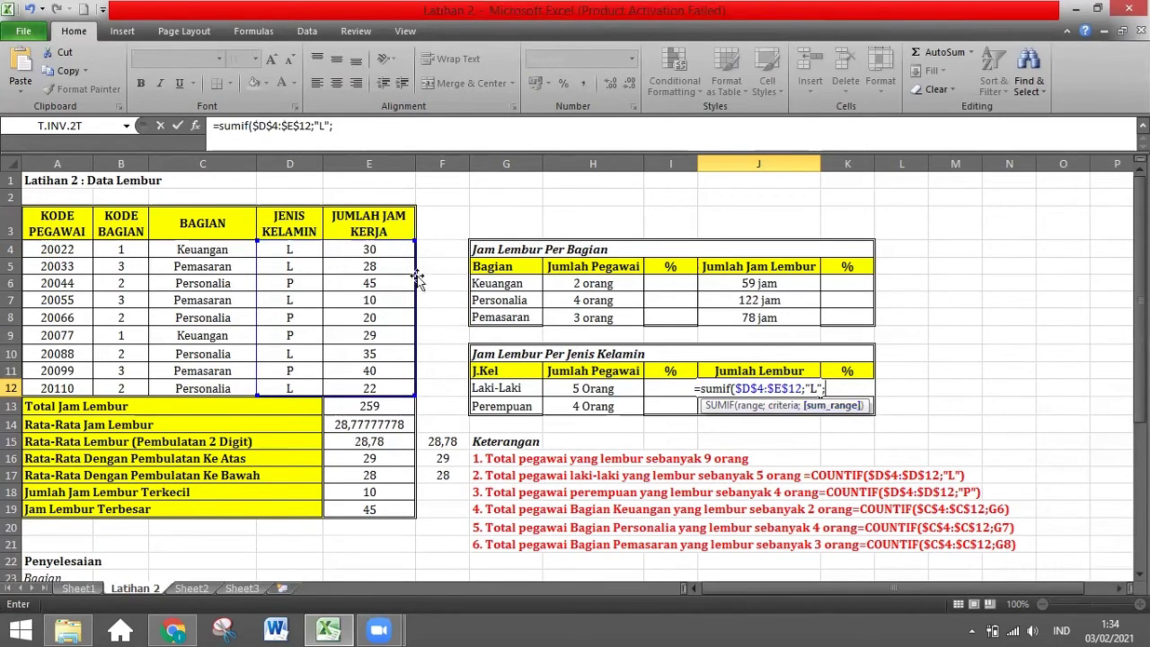
click(395, 248)
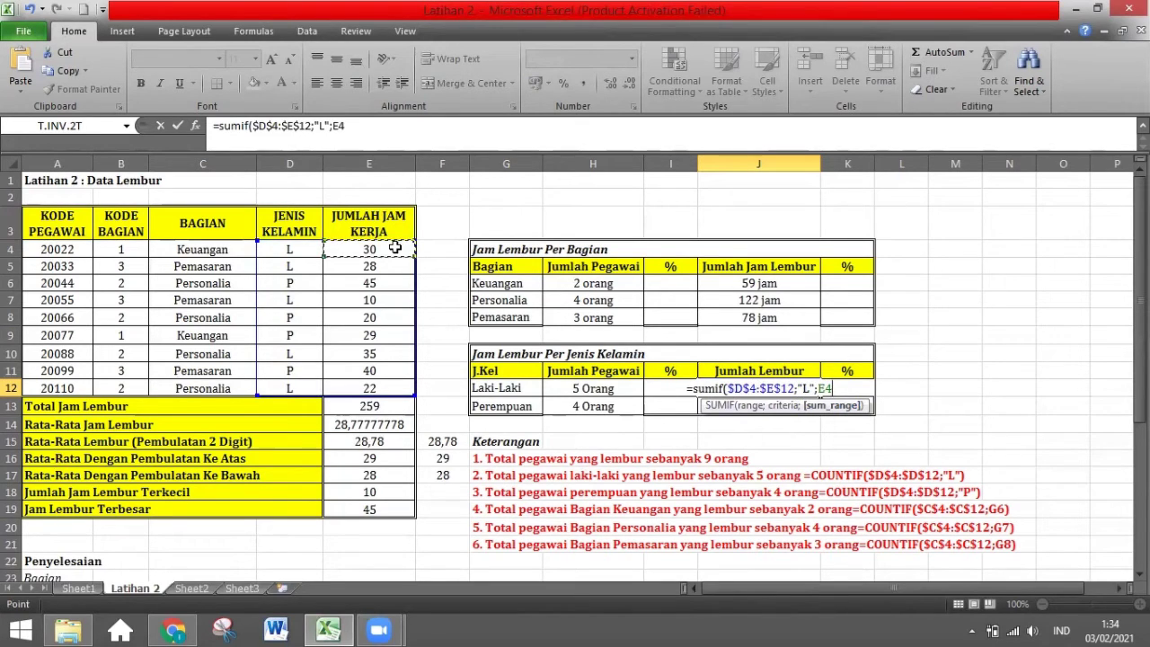
drag(395, 248, 390, 388)
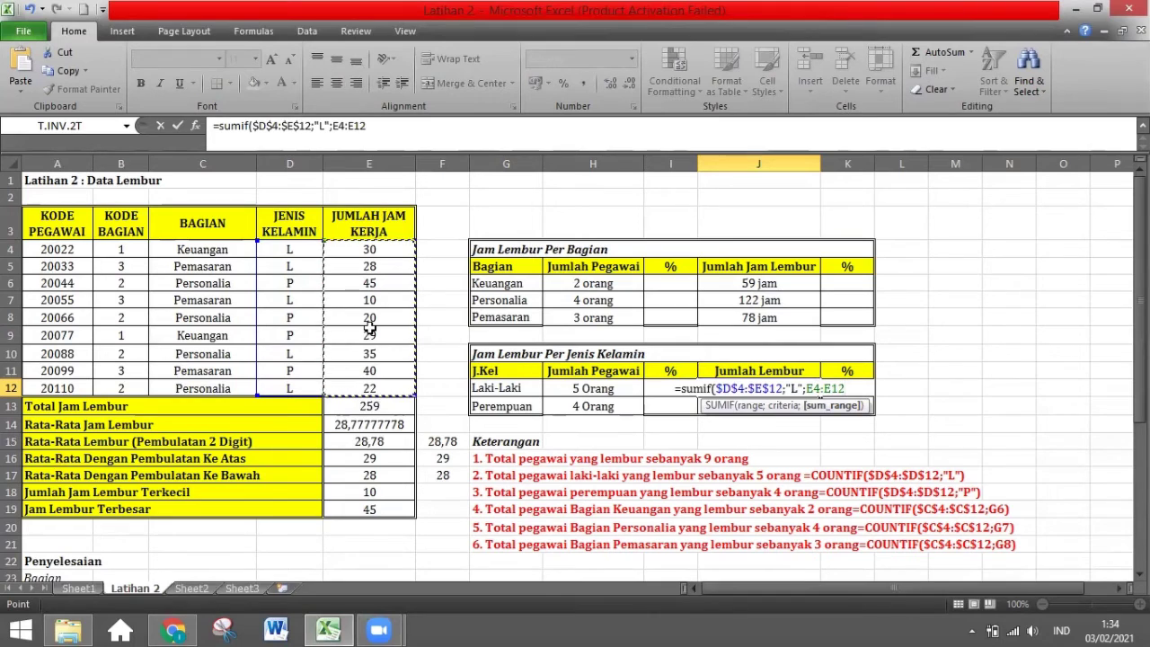
key(F4)
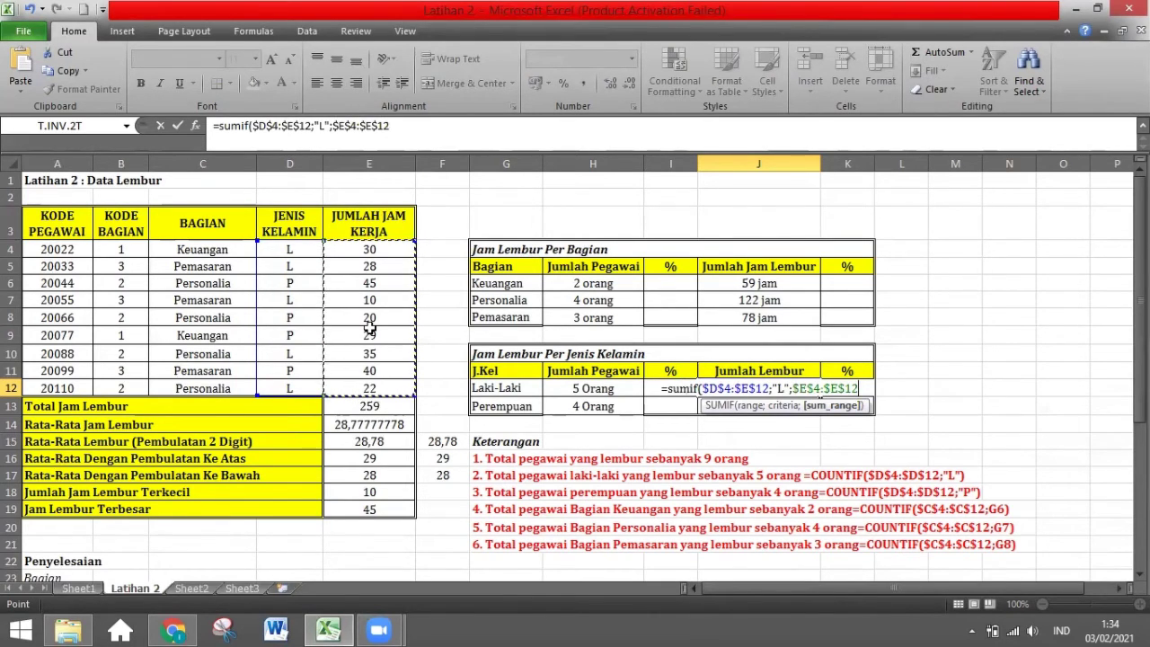
text())
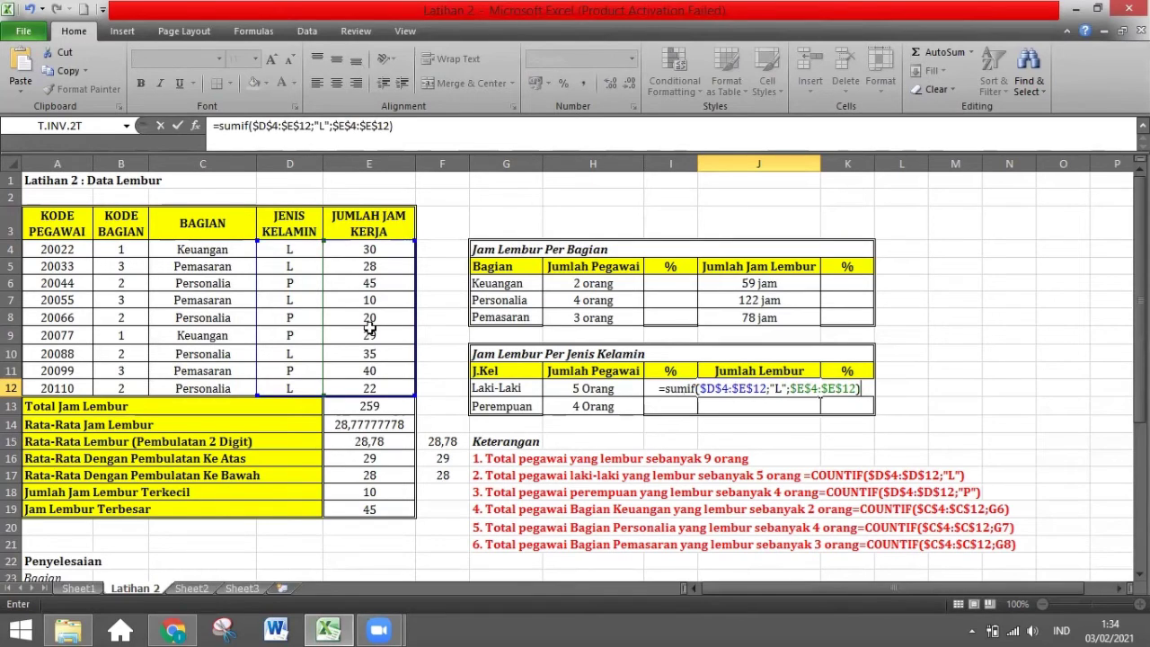
key(Return)
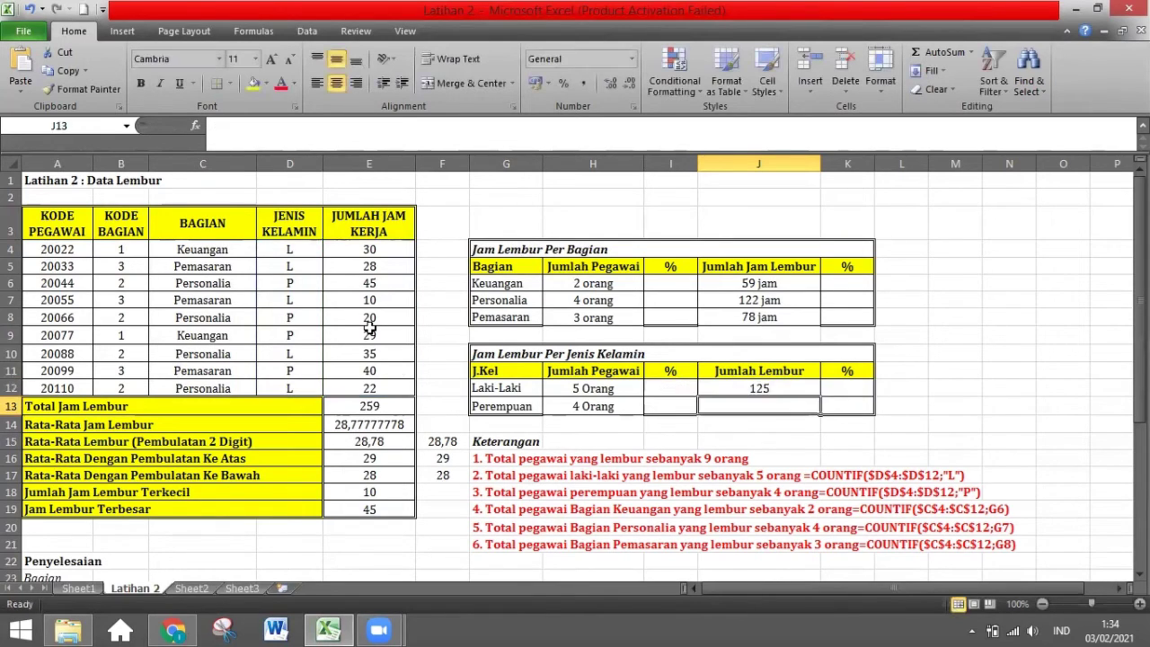
click(783, 388)
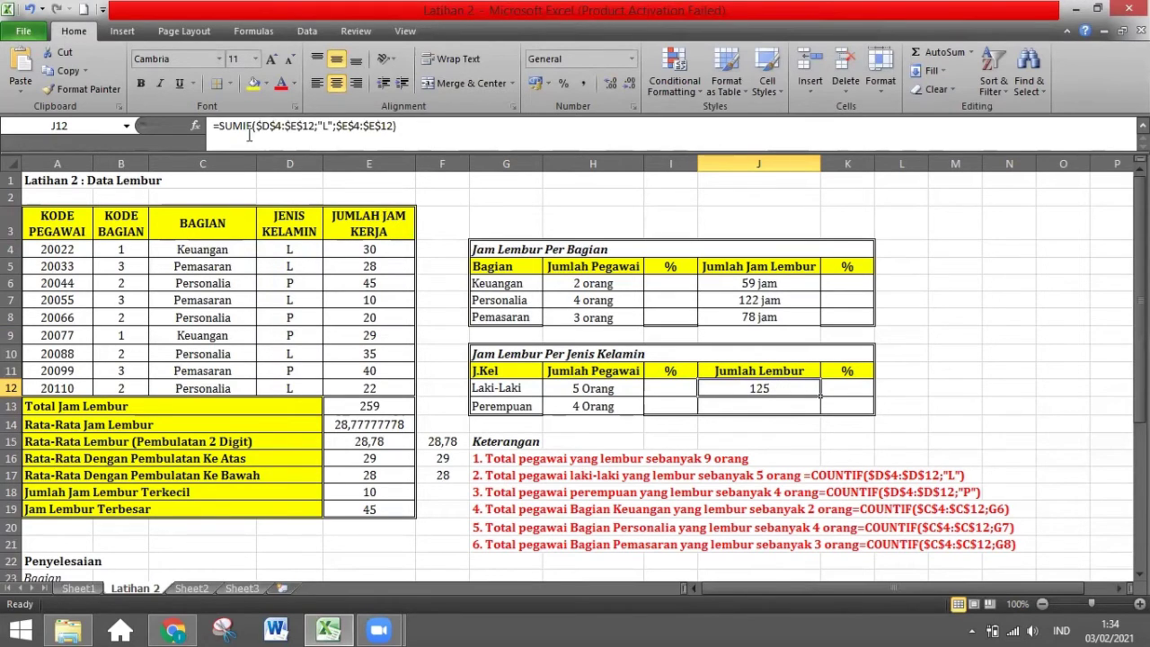
click(217, 125)
drag(217, 126, 403, 133)
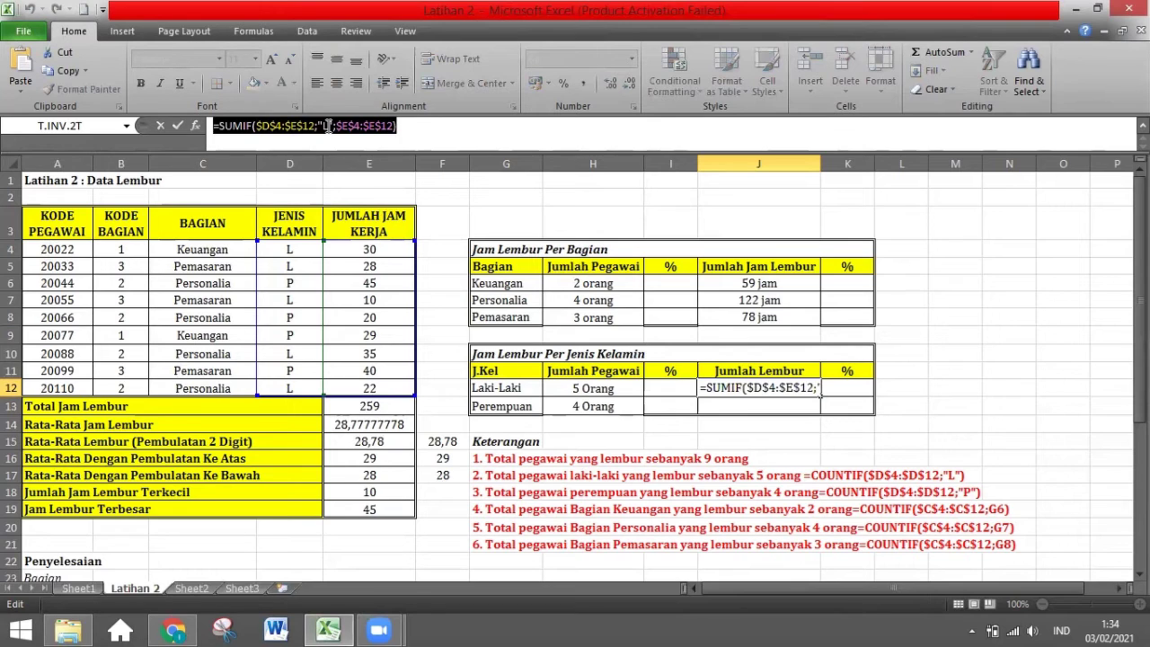
key(Return)
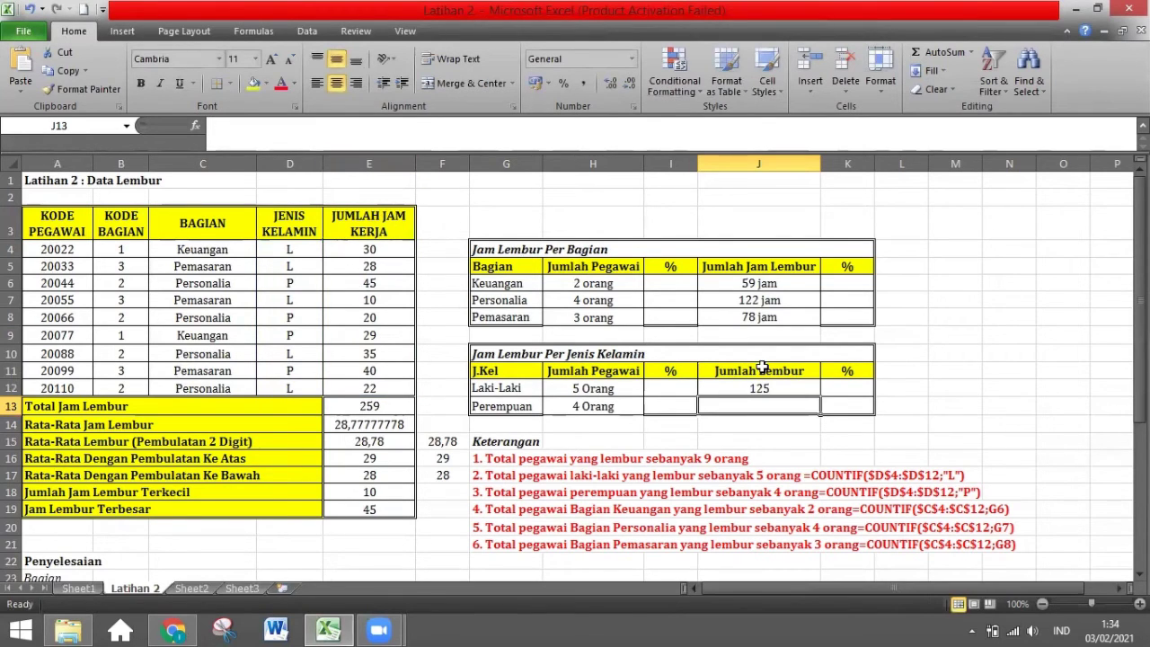
Copy the J12 formula down to the Perempuan row and change its criterion to "P".
click(814, 385)
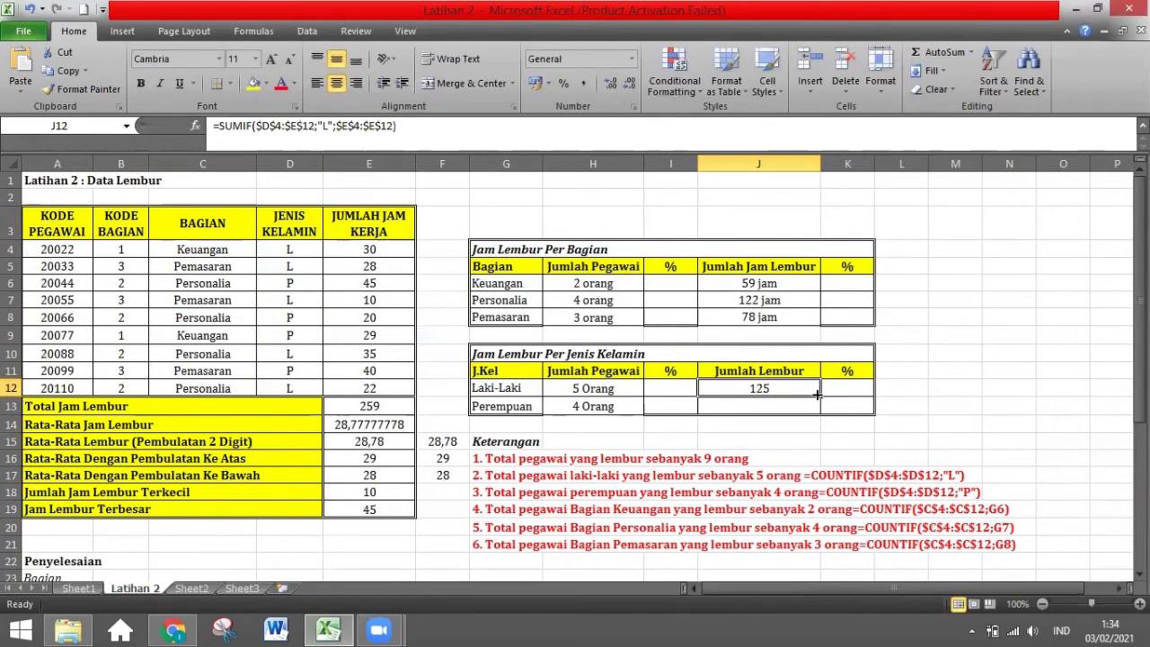
drag(818, 395, 820, 411)
click(776, 406)
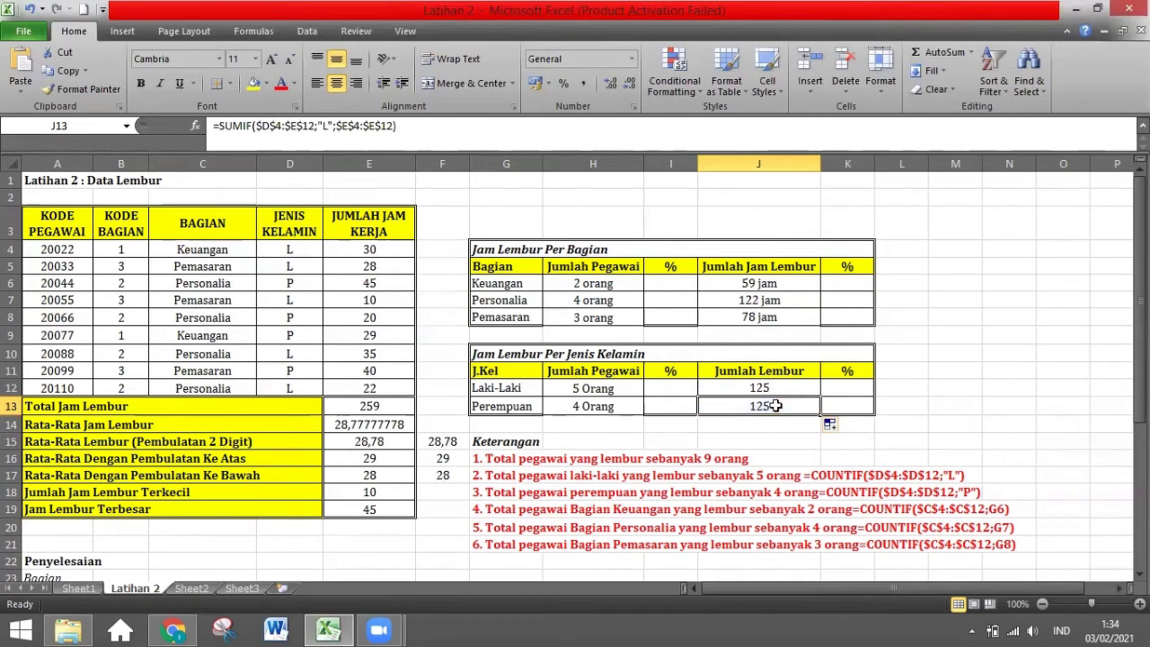
click(328, 126)
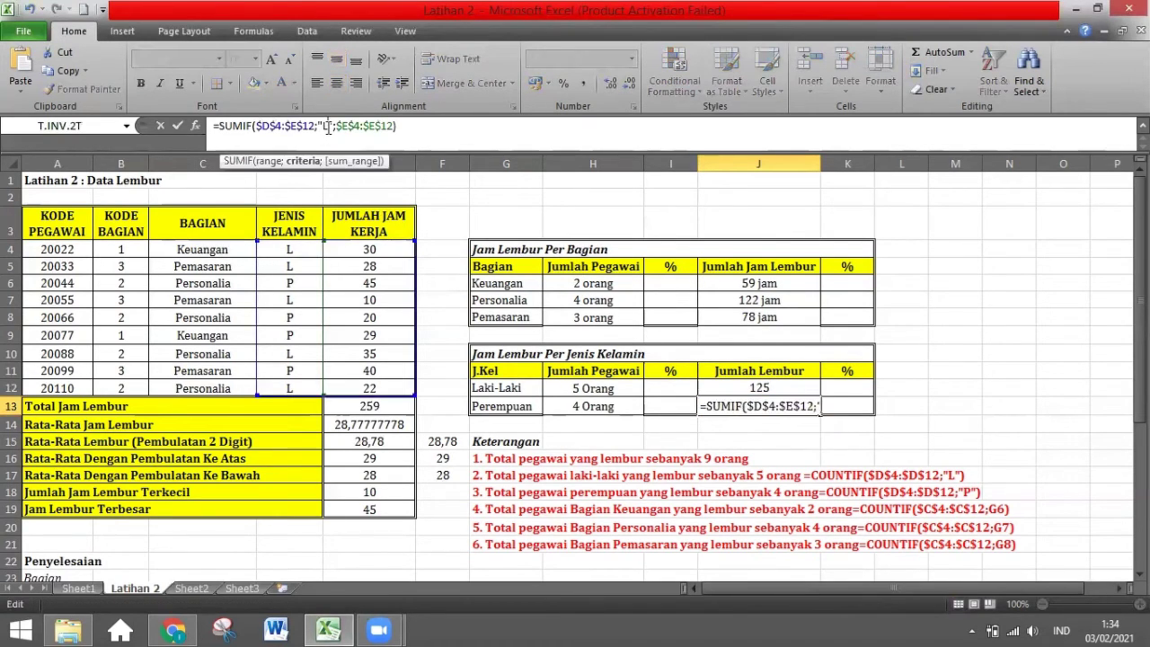
key(BackSpace)
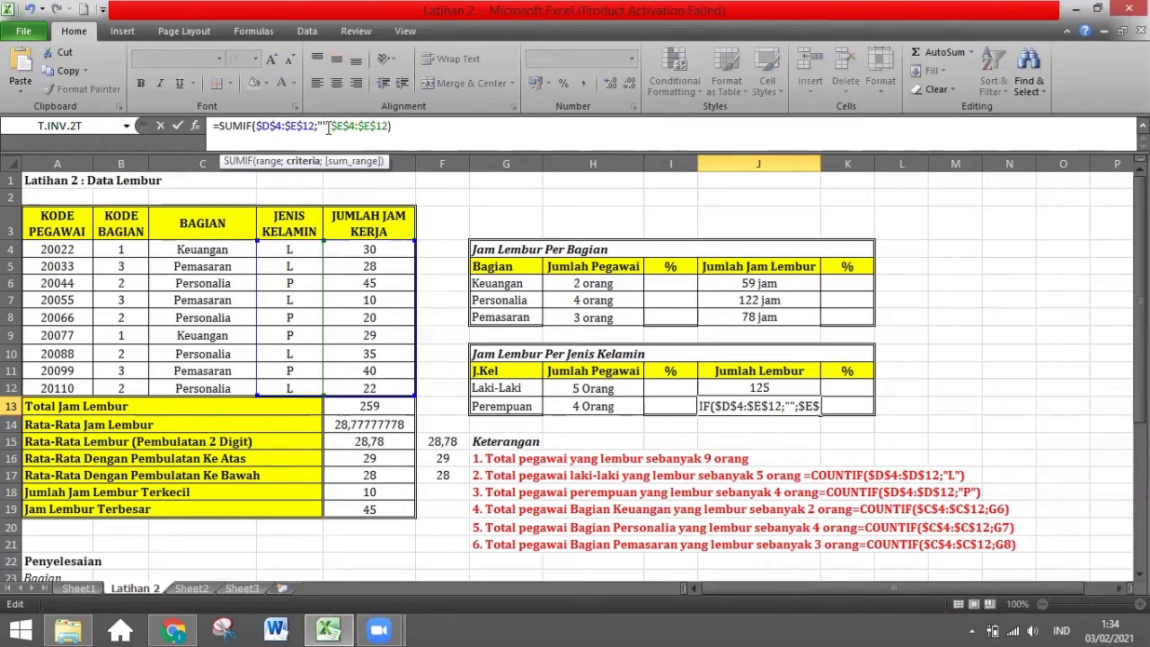
text(P)
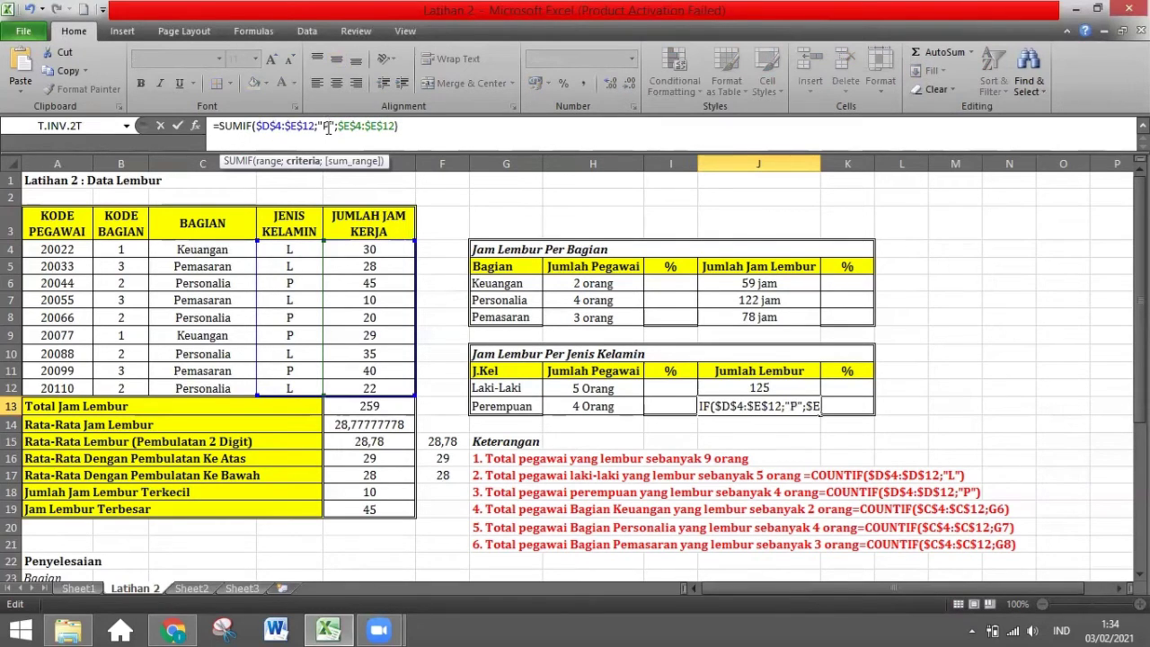
key(Return)
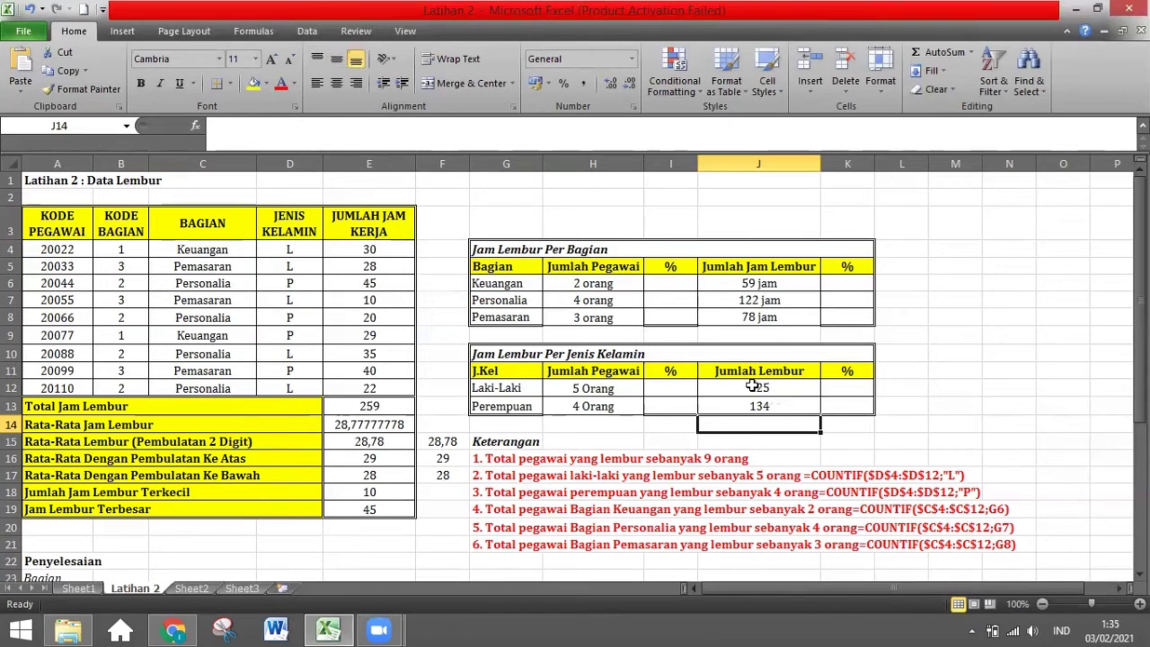
Apply the custom number format 0 "jam" to the Jumlah Lembur values in J12:J13.
drag(753, 386, 759, 406)
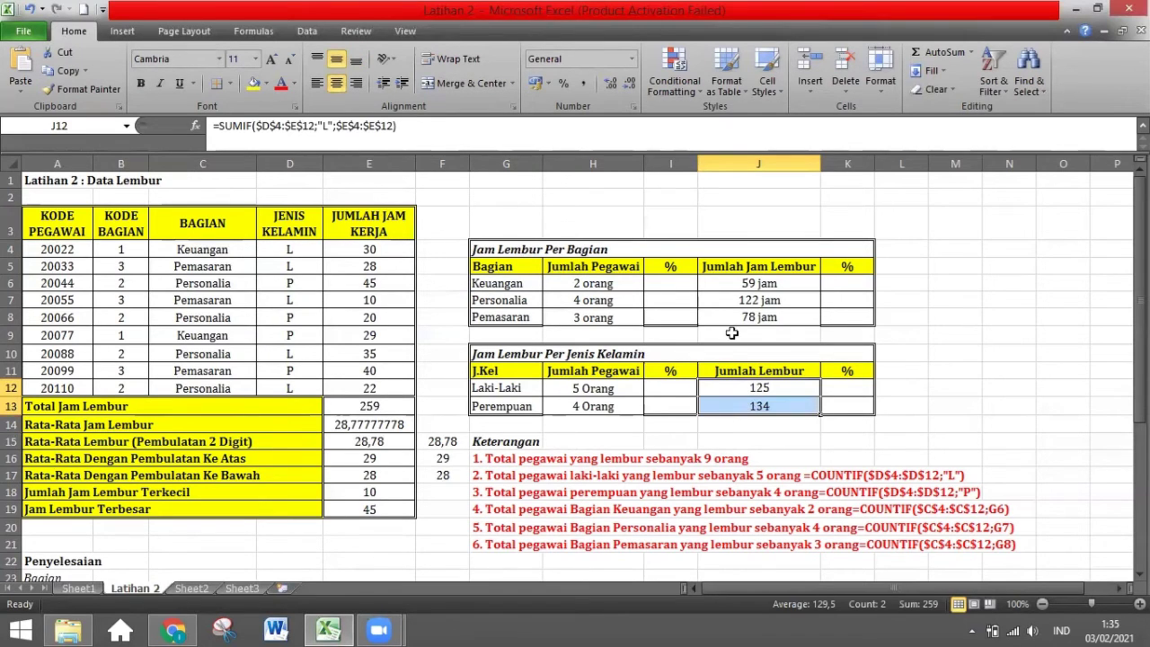
click(633, 107)
click(700, 295)
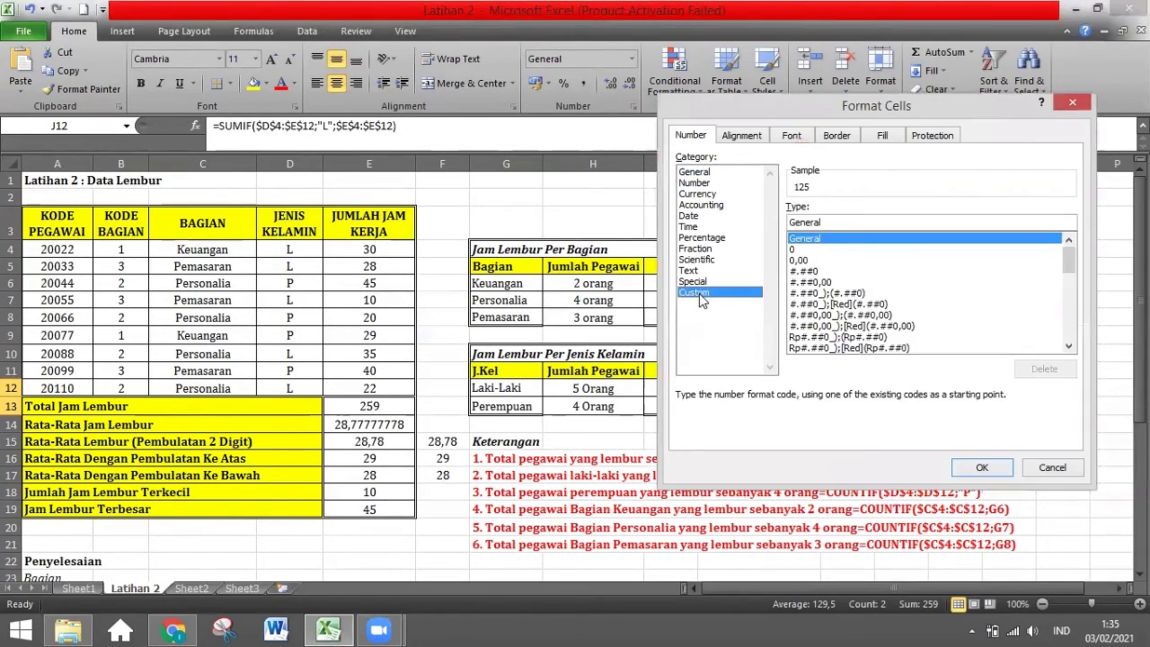
click(804, 250)
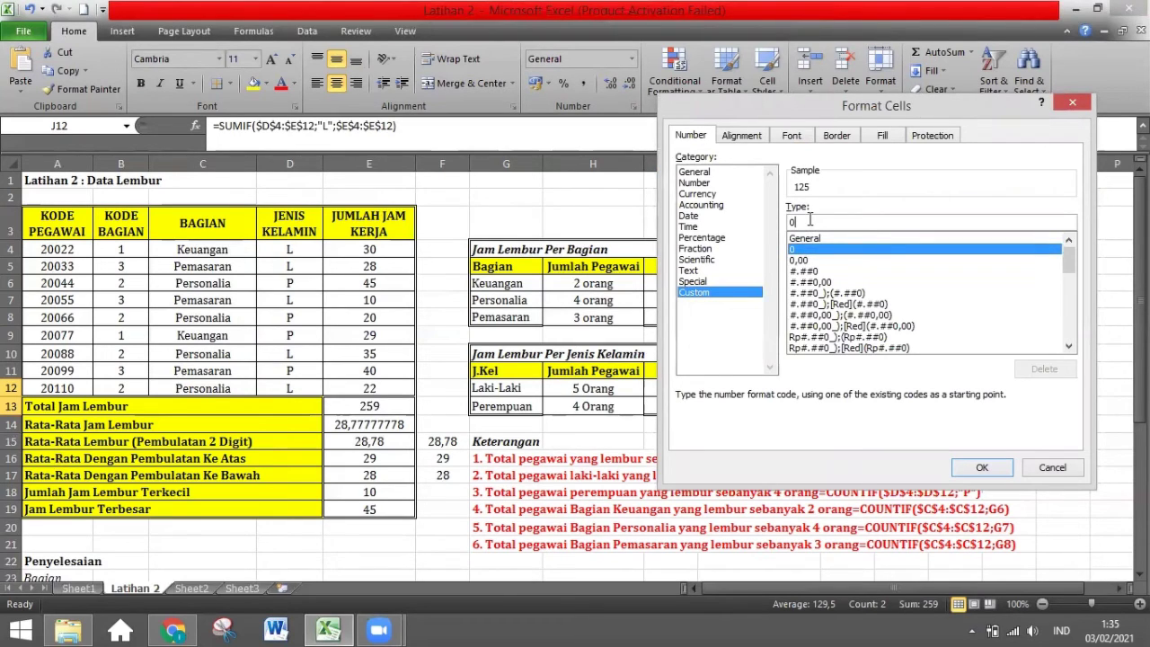
text(")
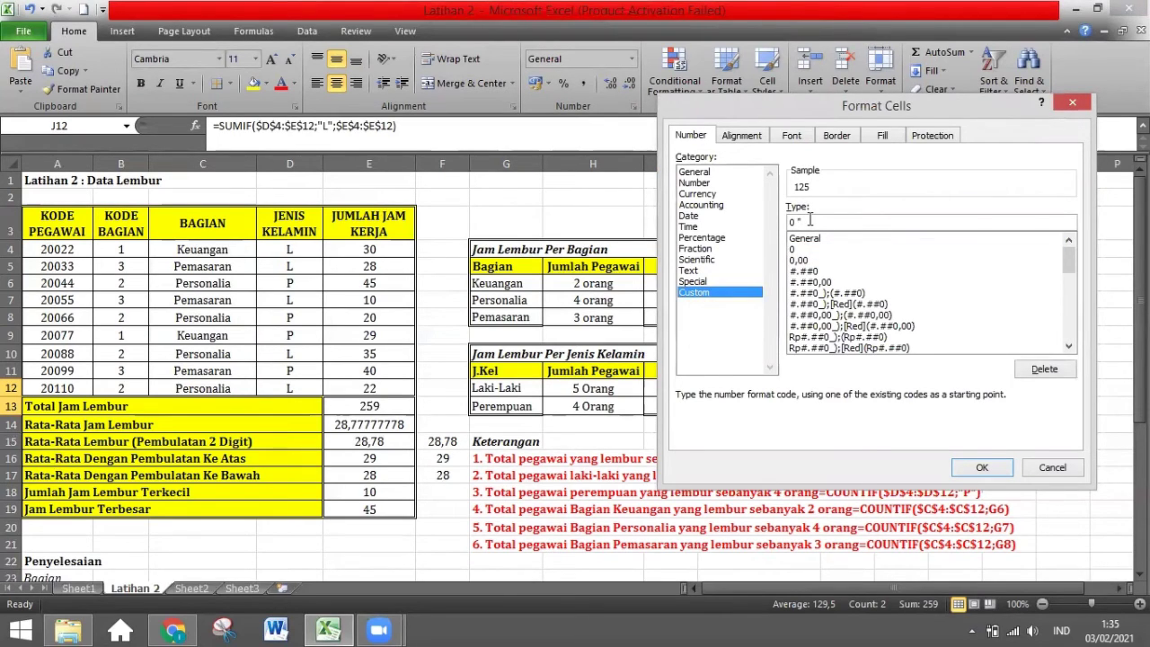
text(jam")
key(Return)
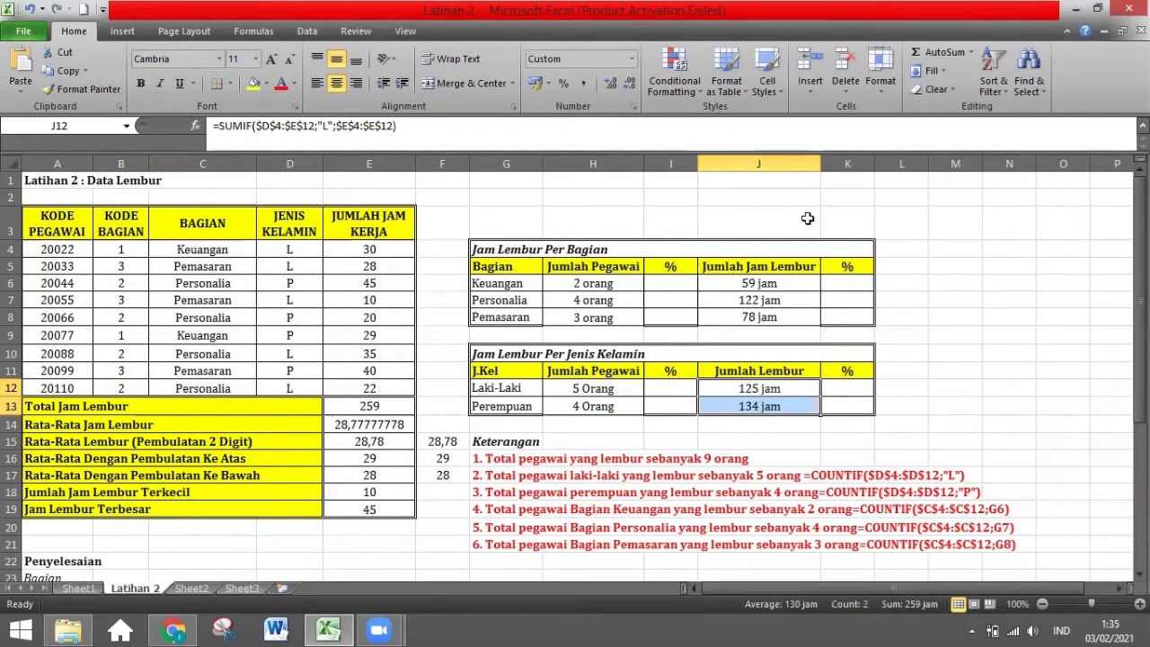
Enter the general percentage rule =nilai data/jumlah keseluruhan data in cell M5, beside the Per Bagian table.
click(682, 281)
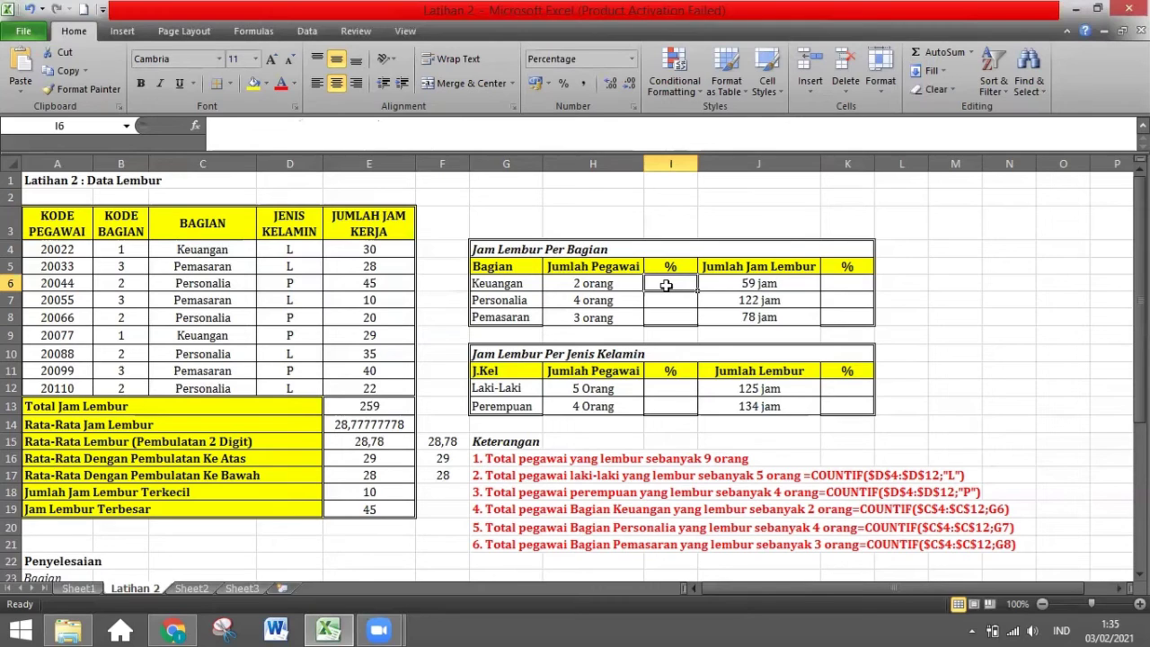
double_click(950, 264)
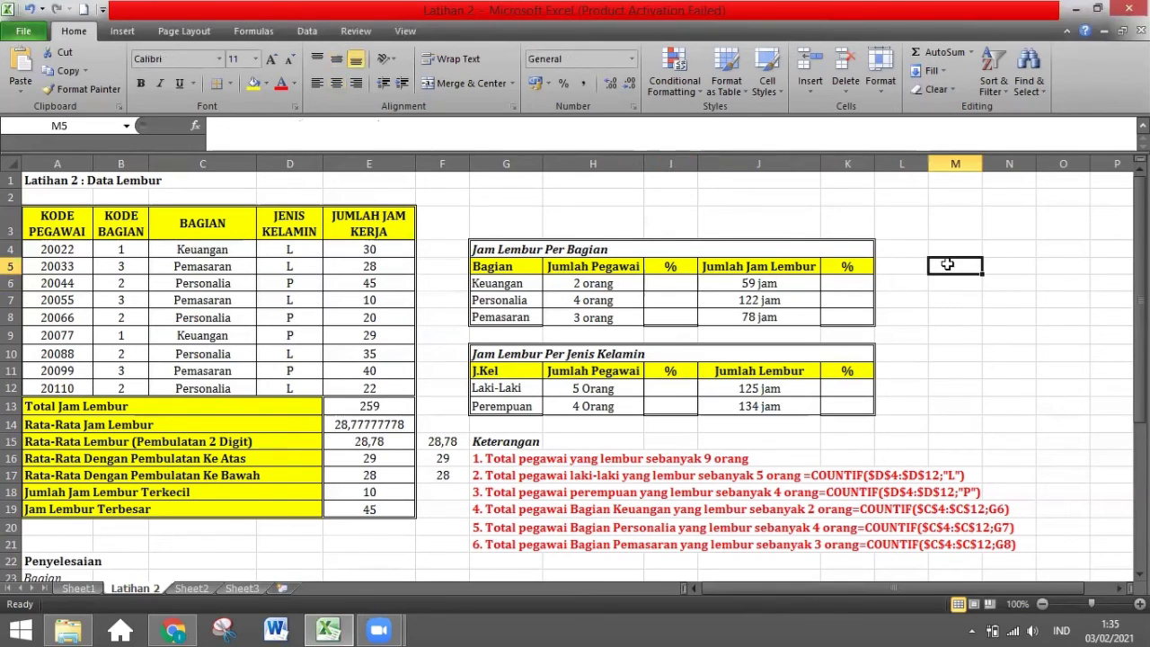
text(=nilai)
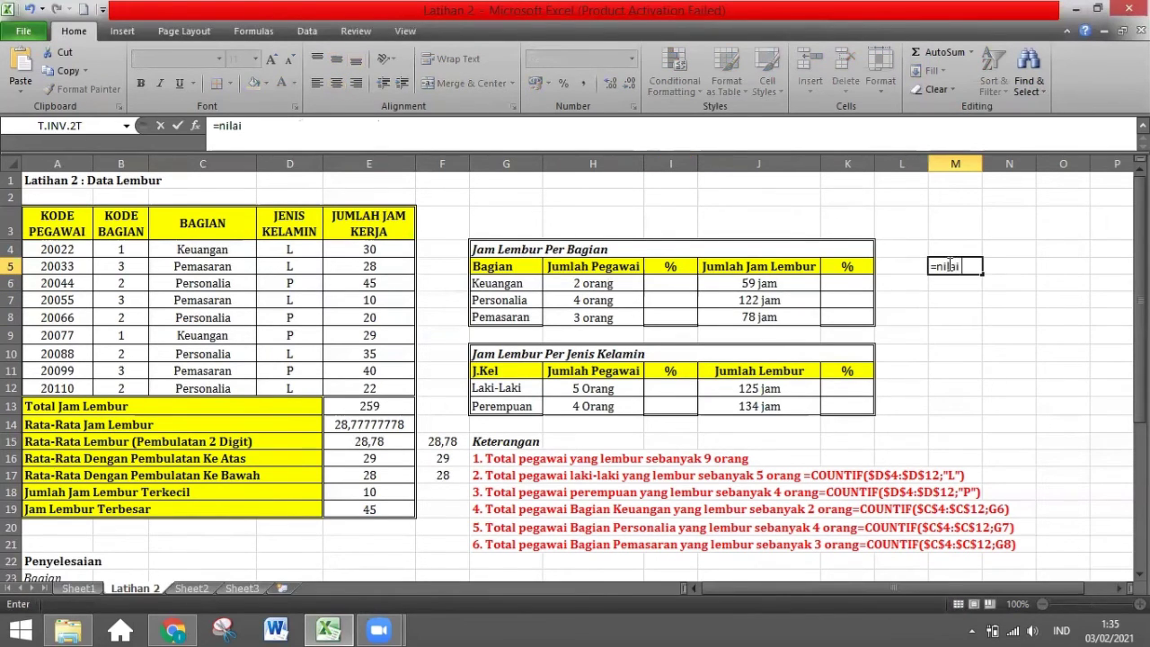
text( data/juml)
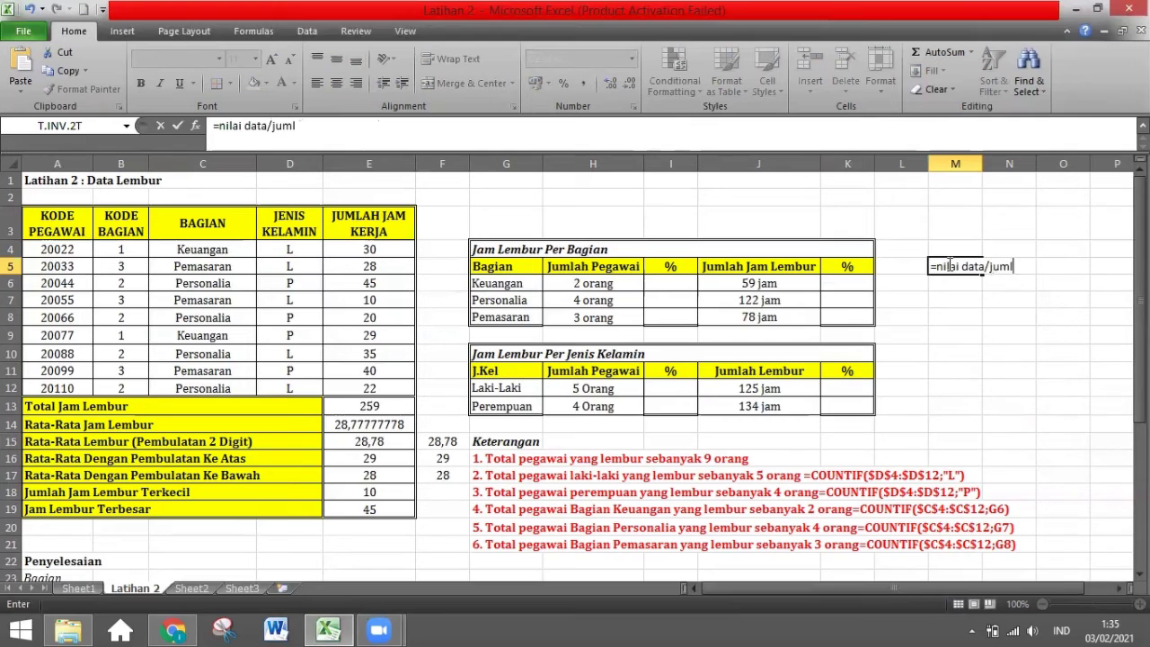
text(ah da)
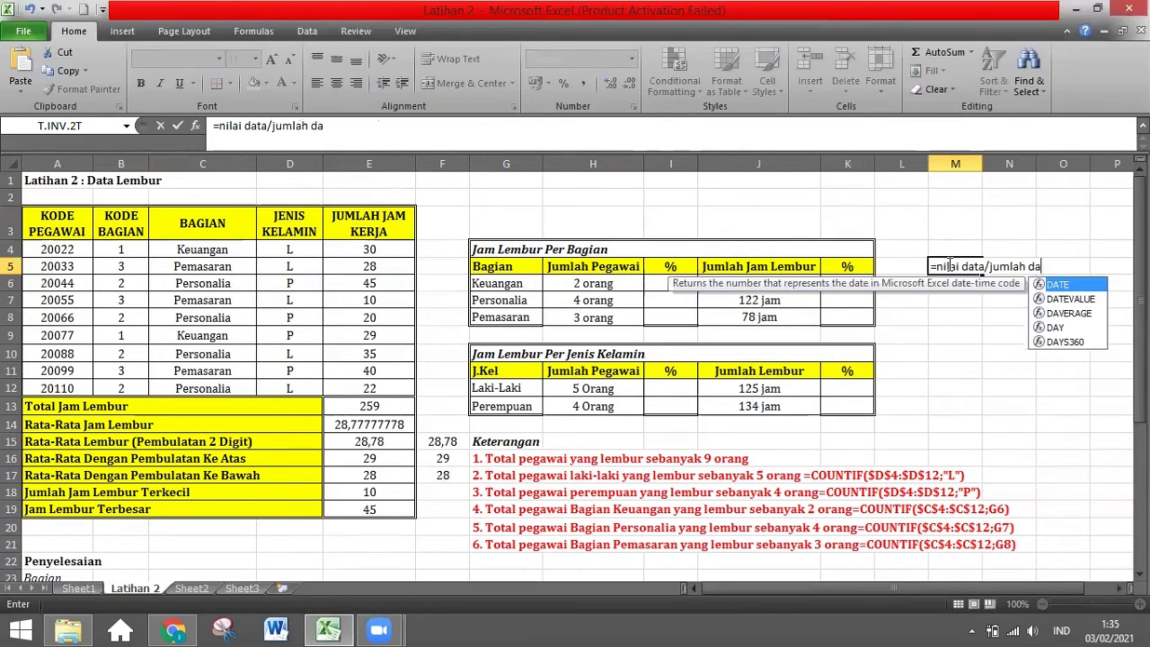
text(ta)
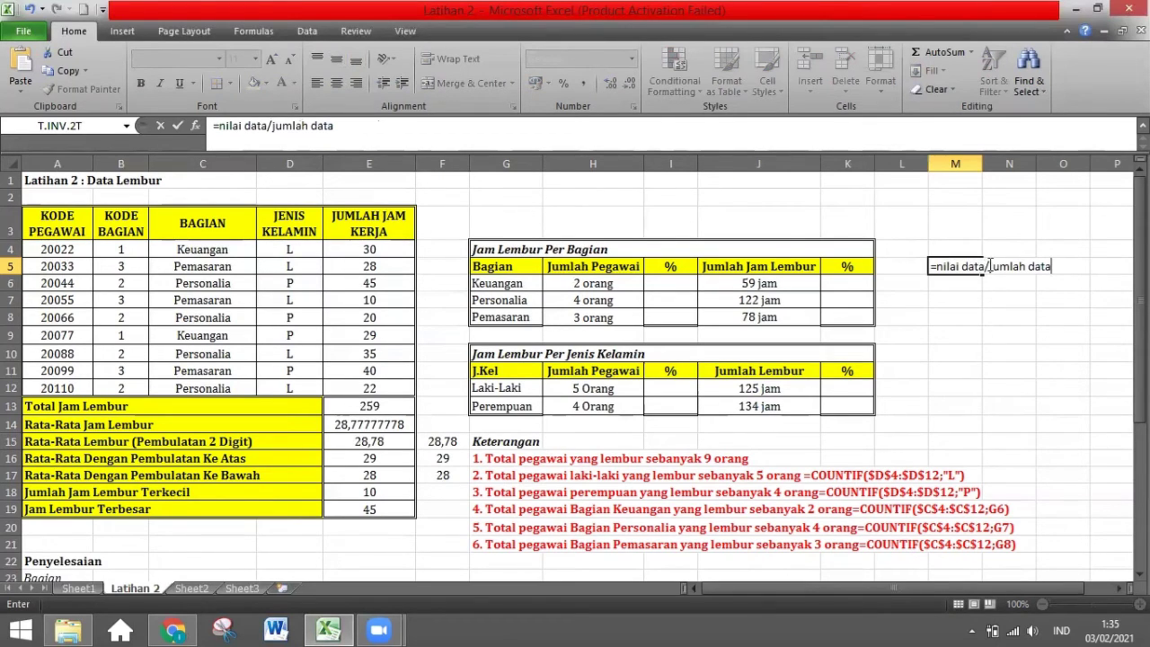
click(1030, 266)
text(kesel)
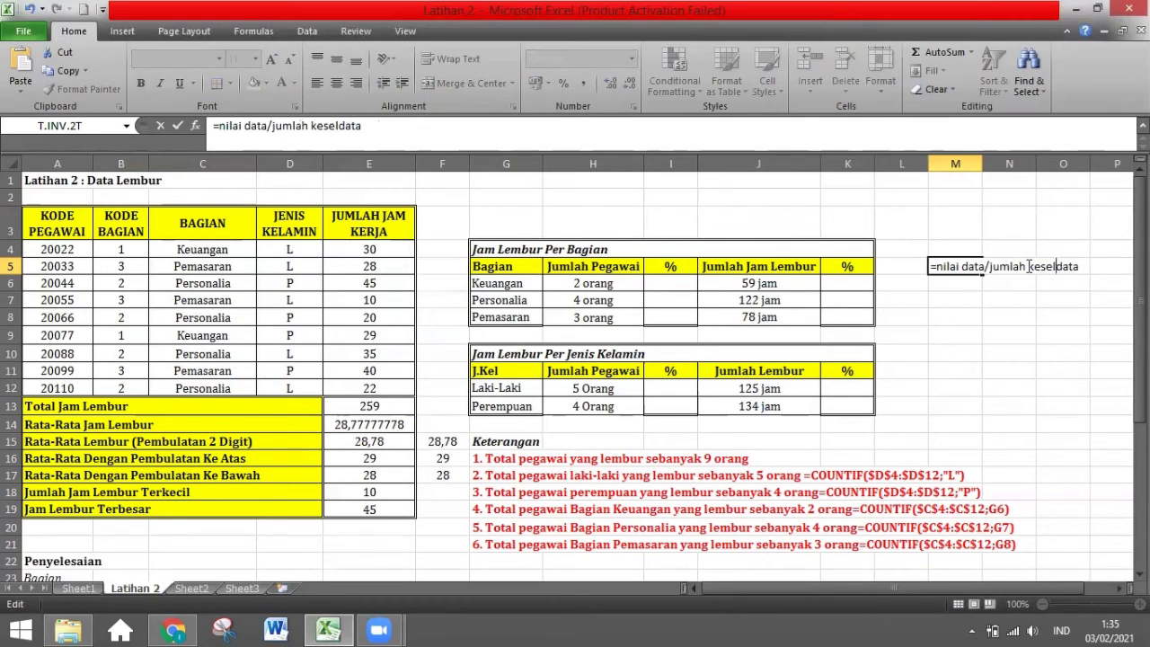
key(BackSpace)
text(luruhan)
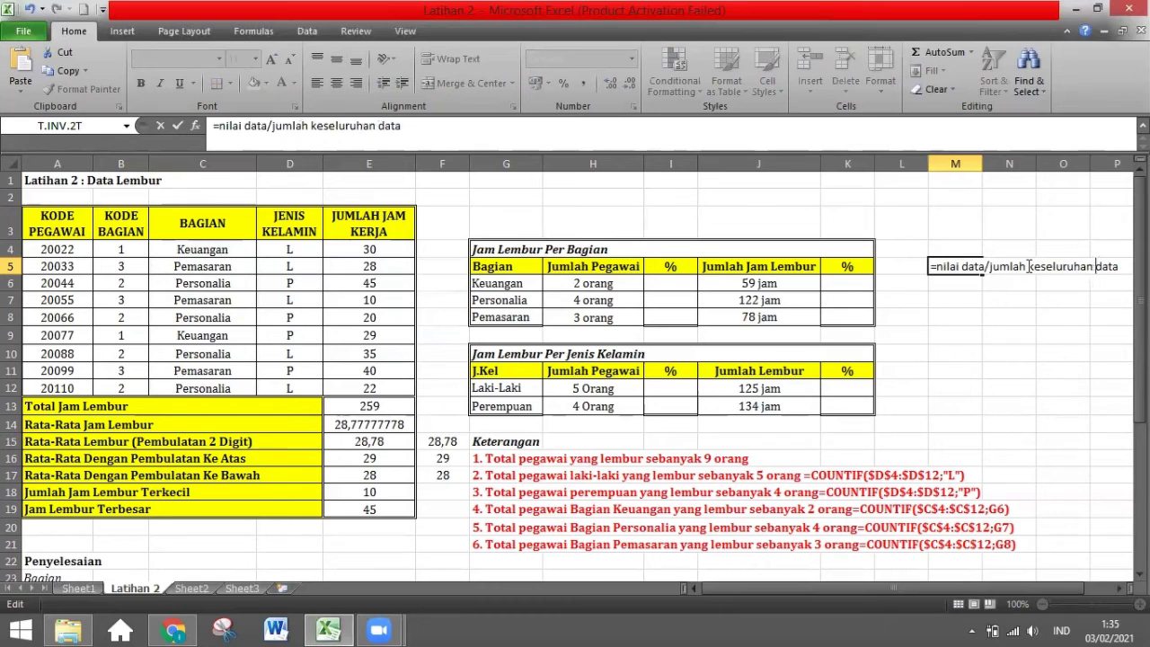
key(Return)
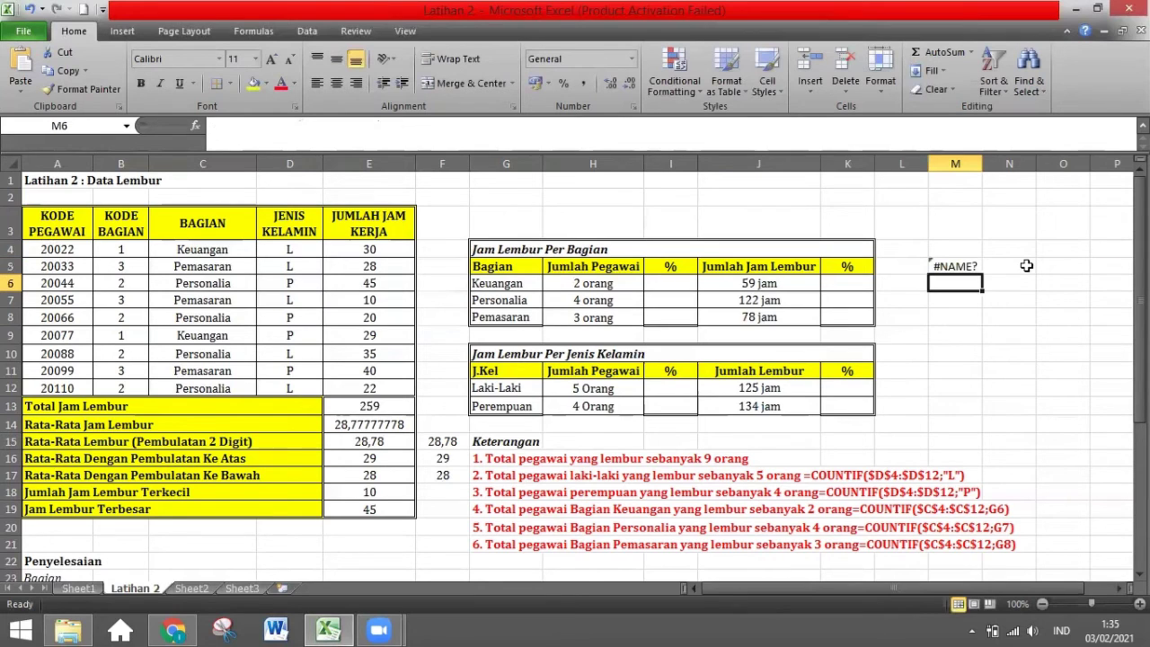
Turn the percentage rule in M5 into plain text by prefixing it with an apostrophe.
click(975, 267)
click(214, 127)
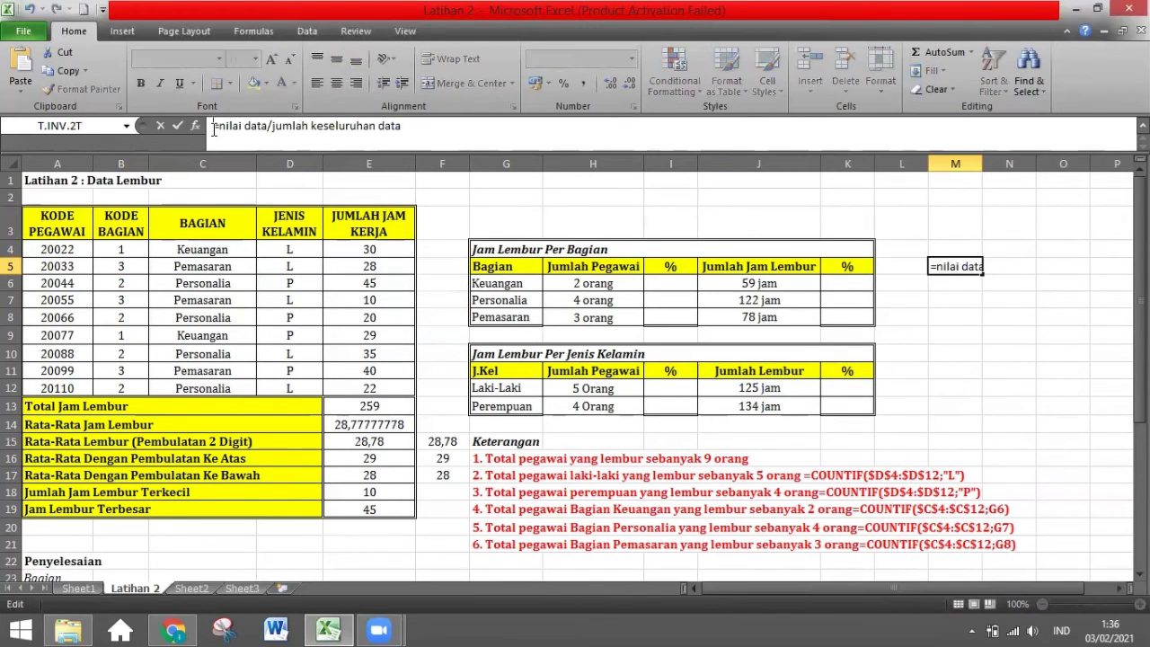
text(')
key(Return)
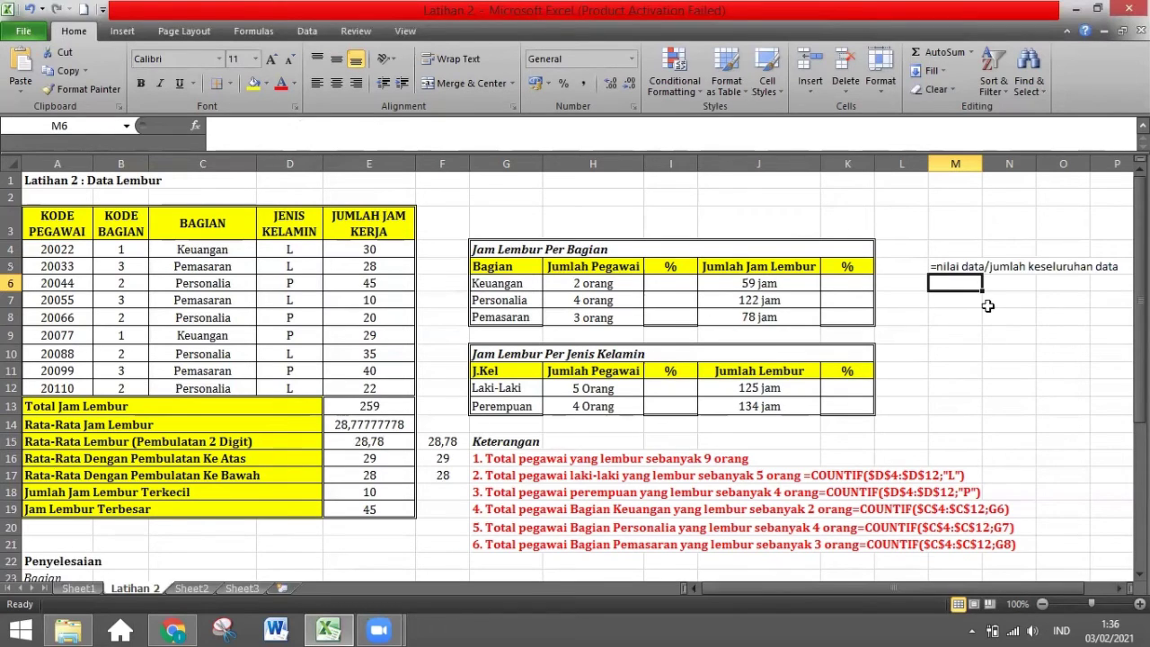
Enter the worked example =2/(2+4+3) in M6, directly below the percentage rule.
text(=)
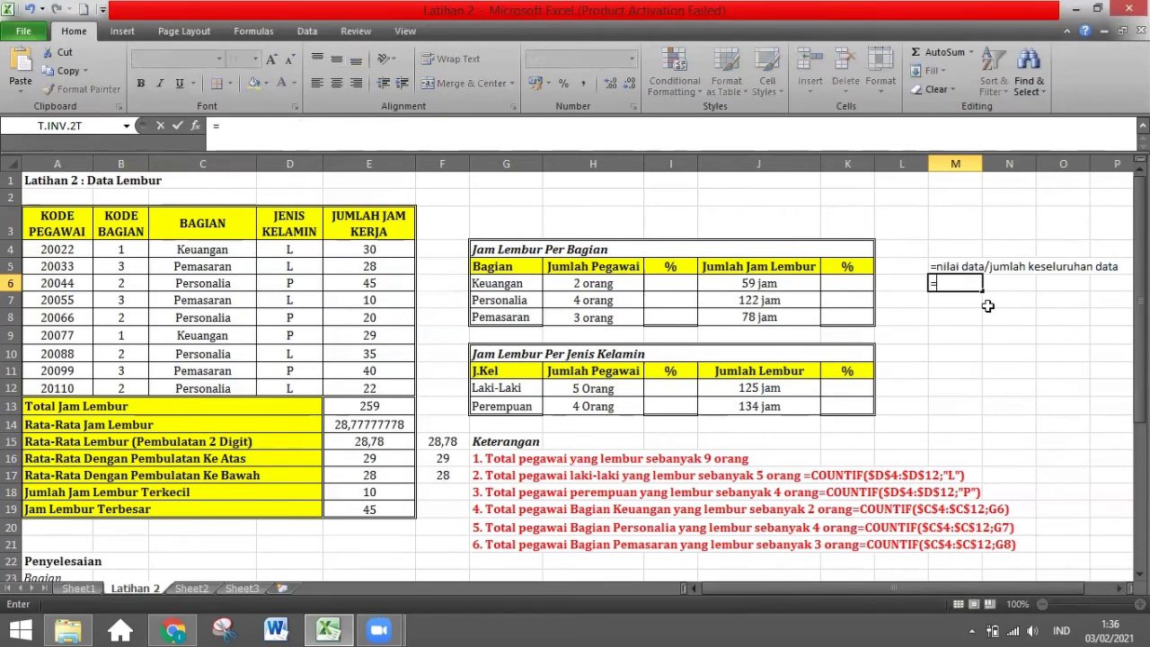
text(2/)
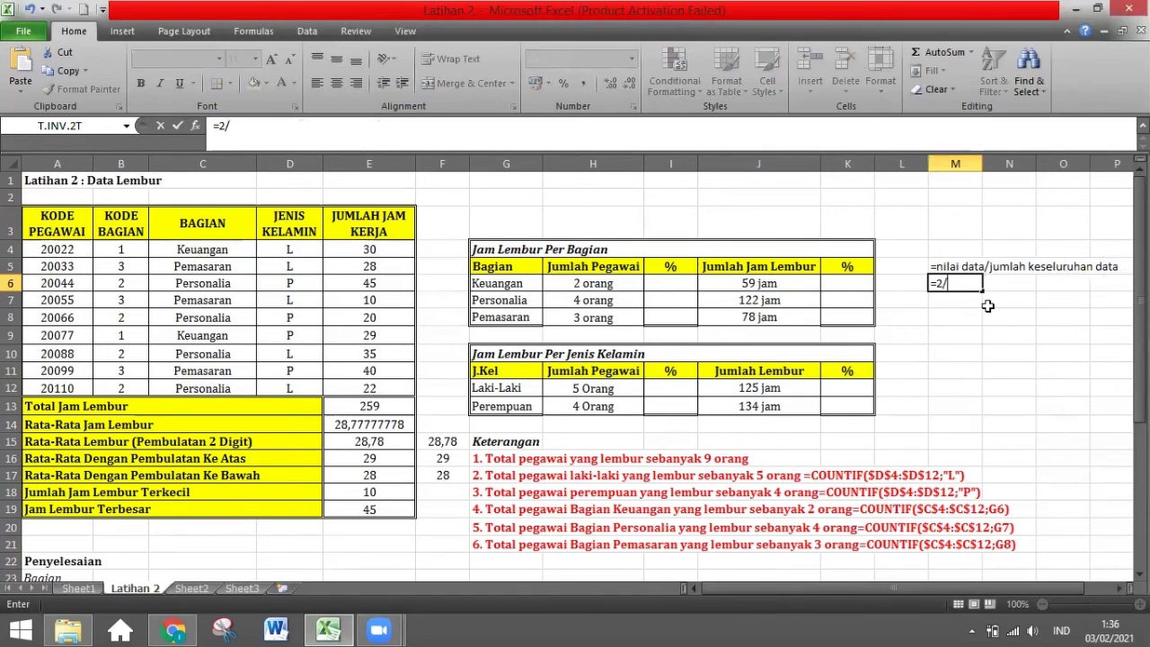
text((4+)
key(BackSpace)
key(BackSpace)
text(2)
text(+)
text(4+)
text(3)
key(BackSpace)
text(3))
key(Return)
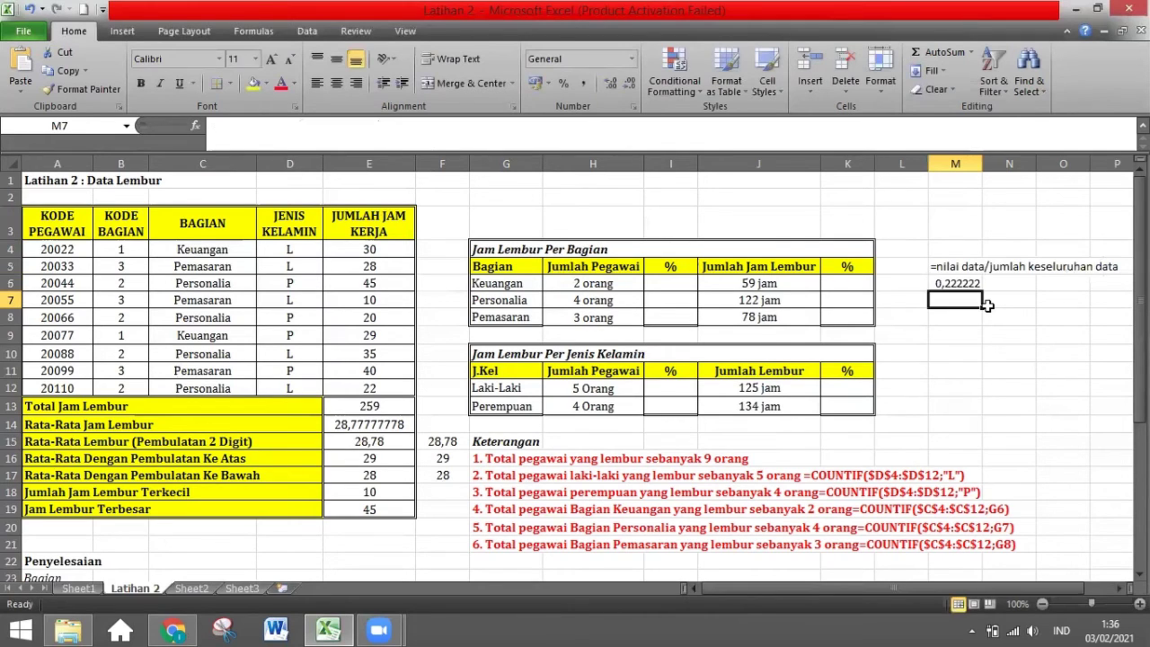
Format the worked example in M6 as a percentage and review its formula.
click(963, 283)
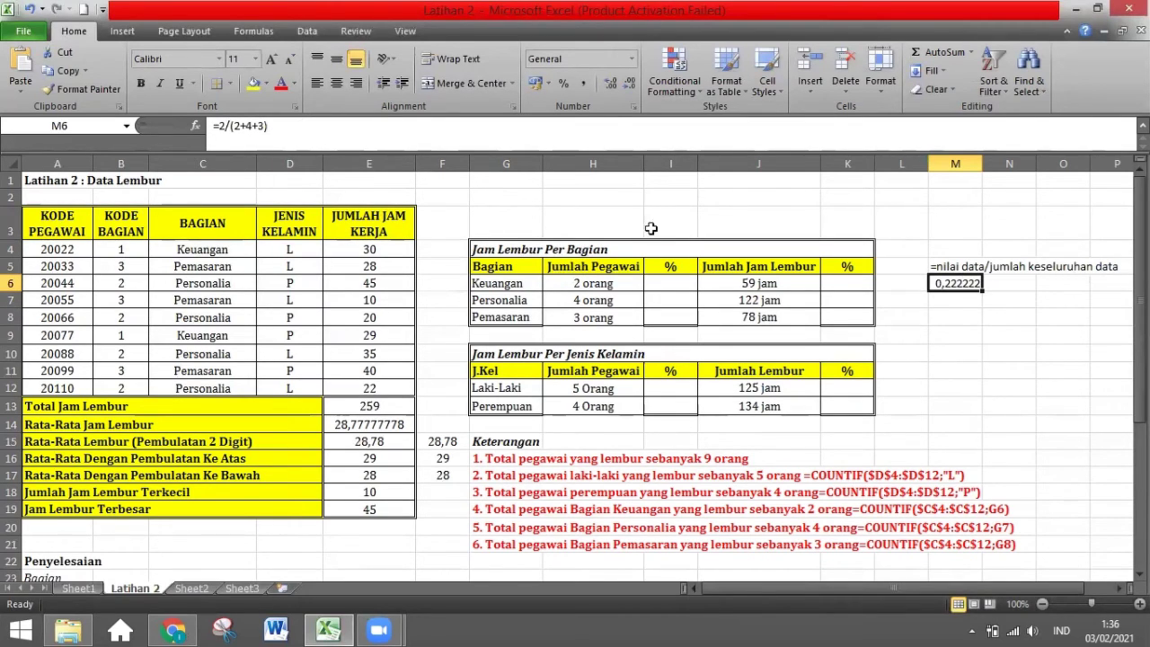
click(566, 79)
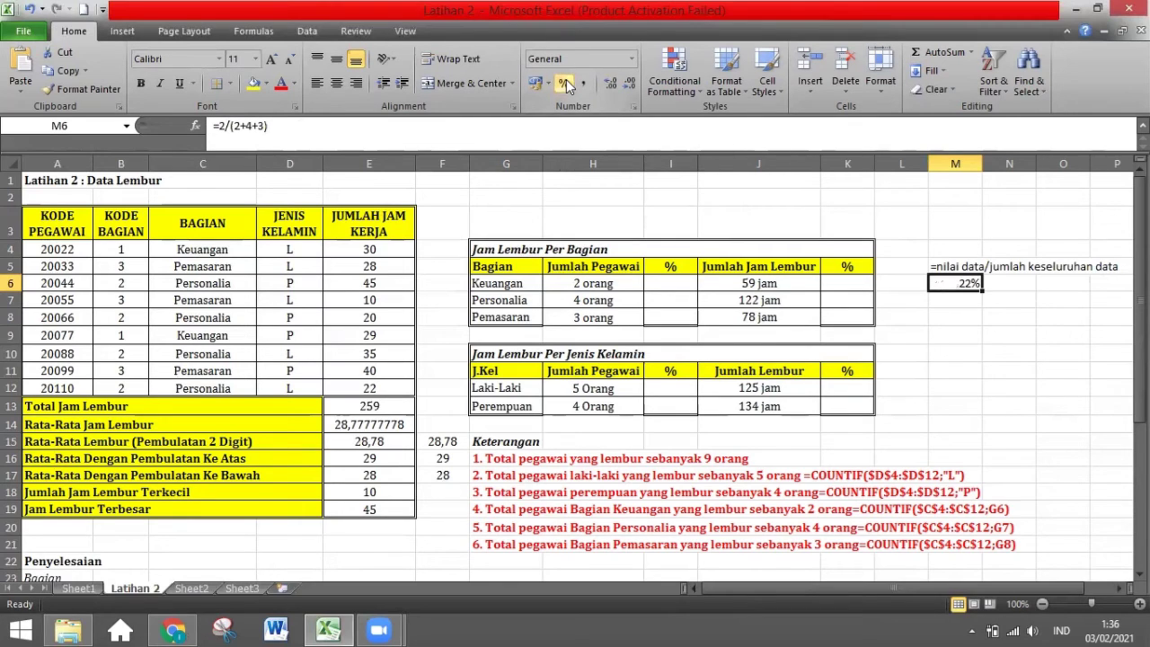
click(931, 342)
click(950, 284)
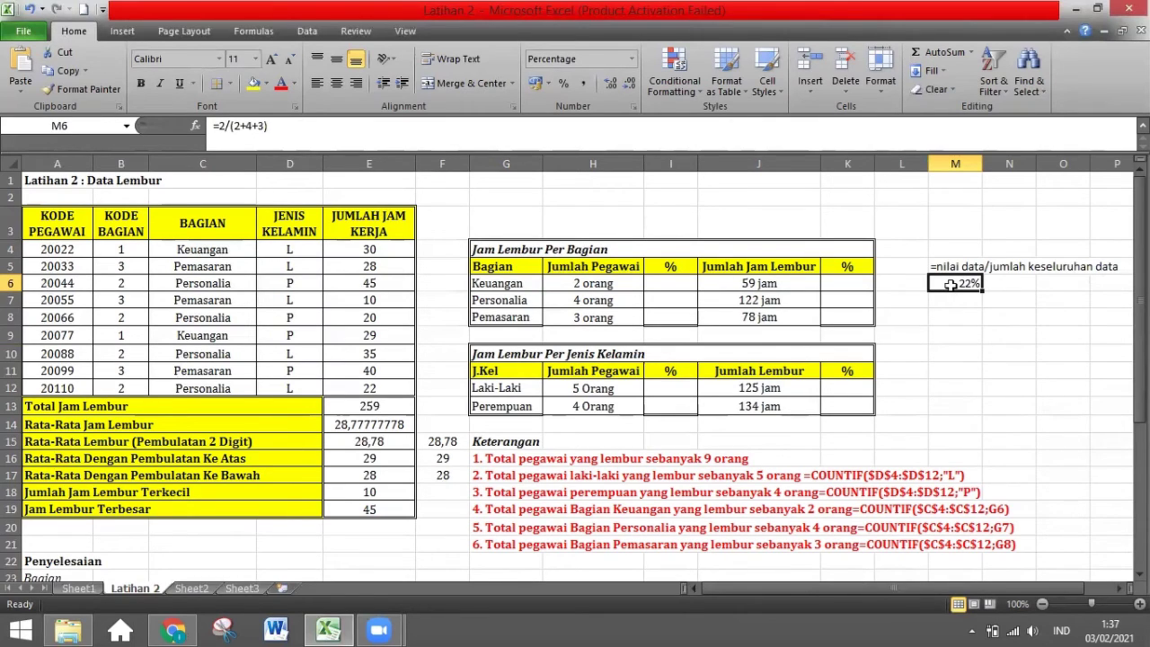
Start the Keuangan employee percentage formula in I6, dividing H6 by the SUM of H6:H8.
click(672, 281)
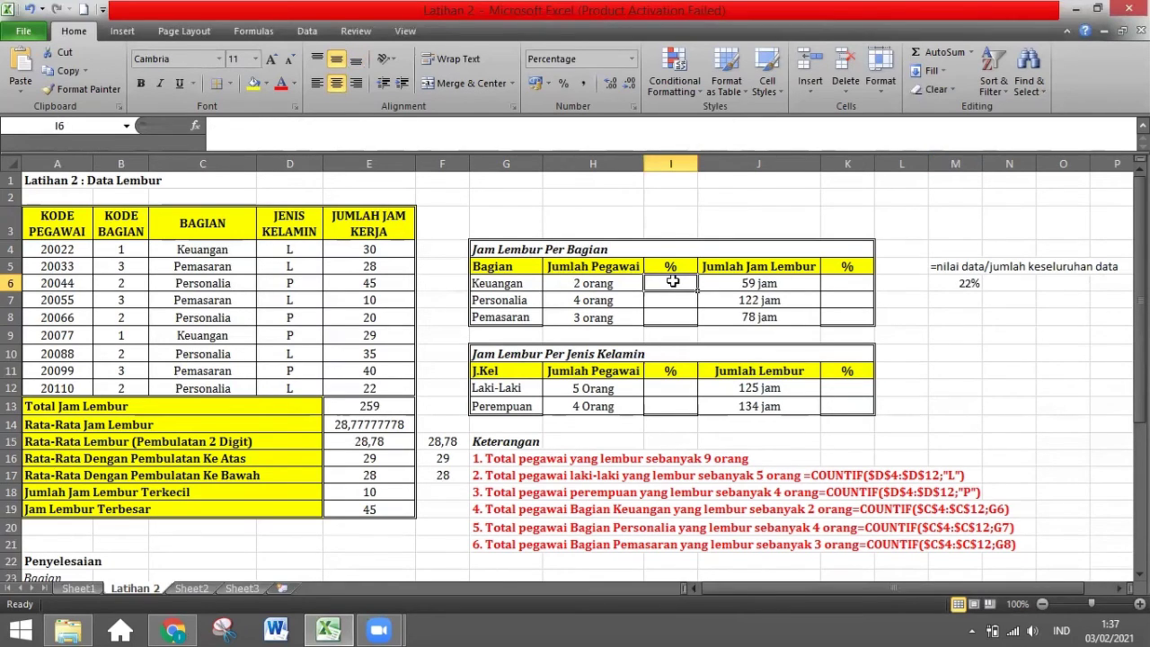
text(=)
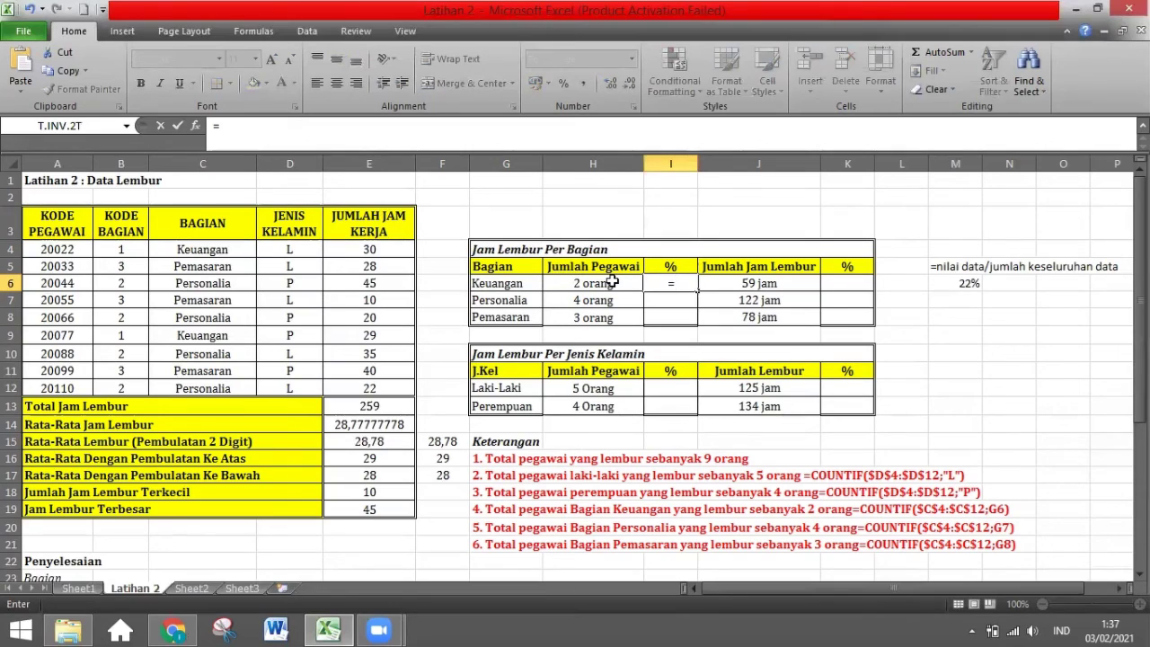
click(611, 282)
key(BackSpace)
text(/)
text(s)
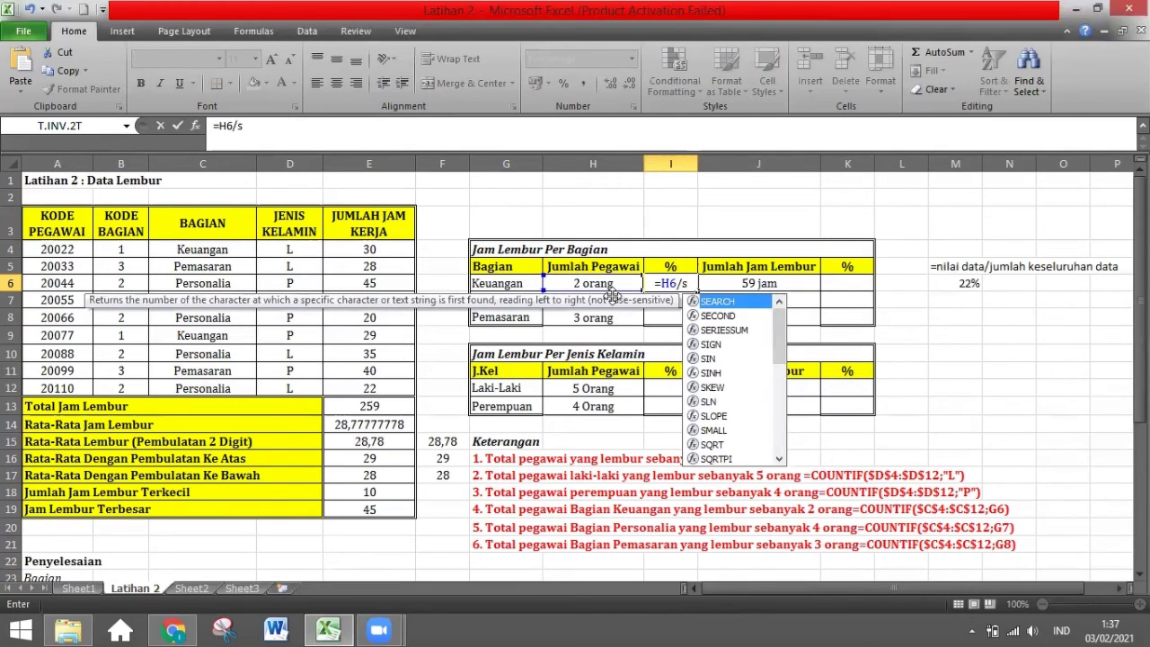
text(um()
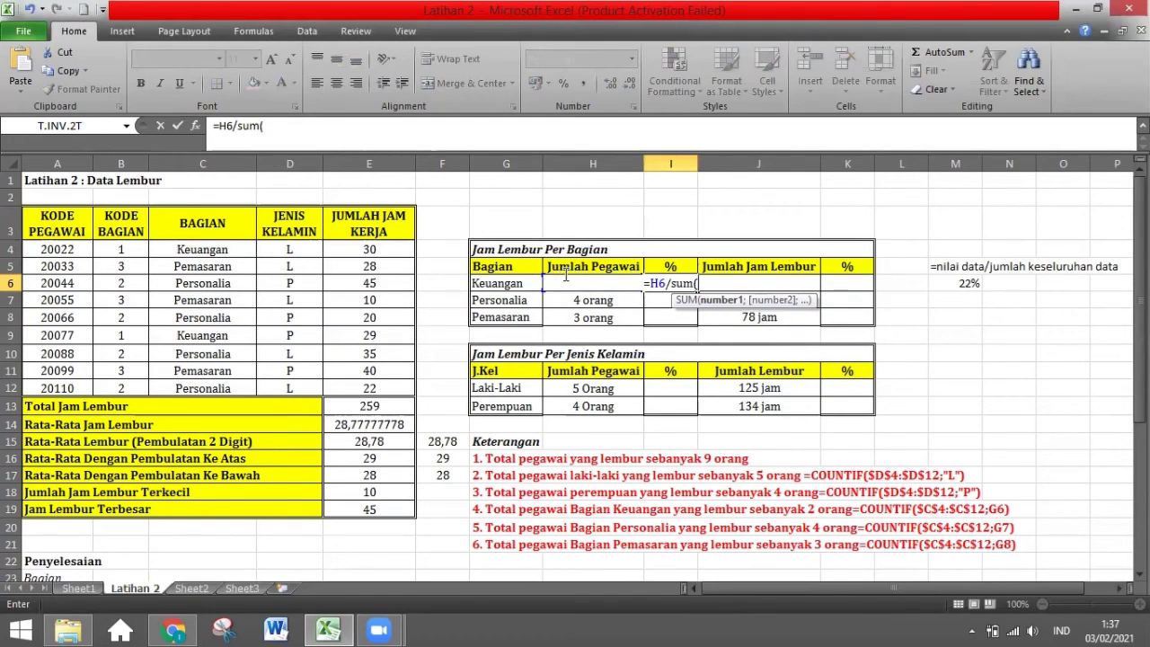
text(h6)
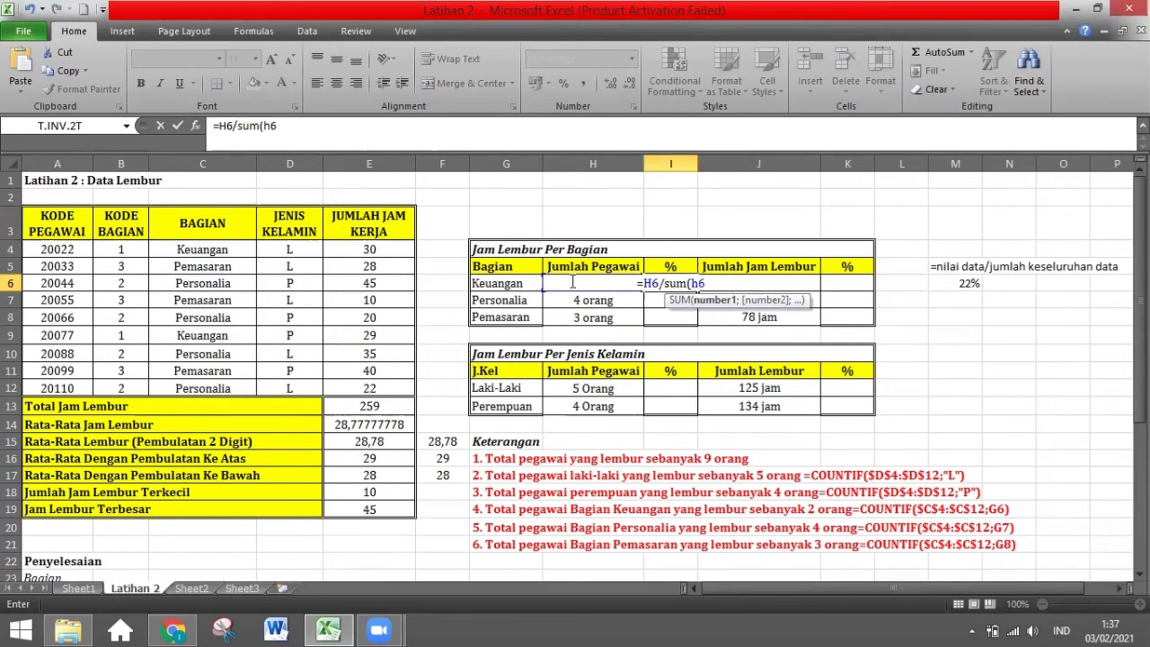
text(:)
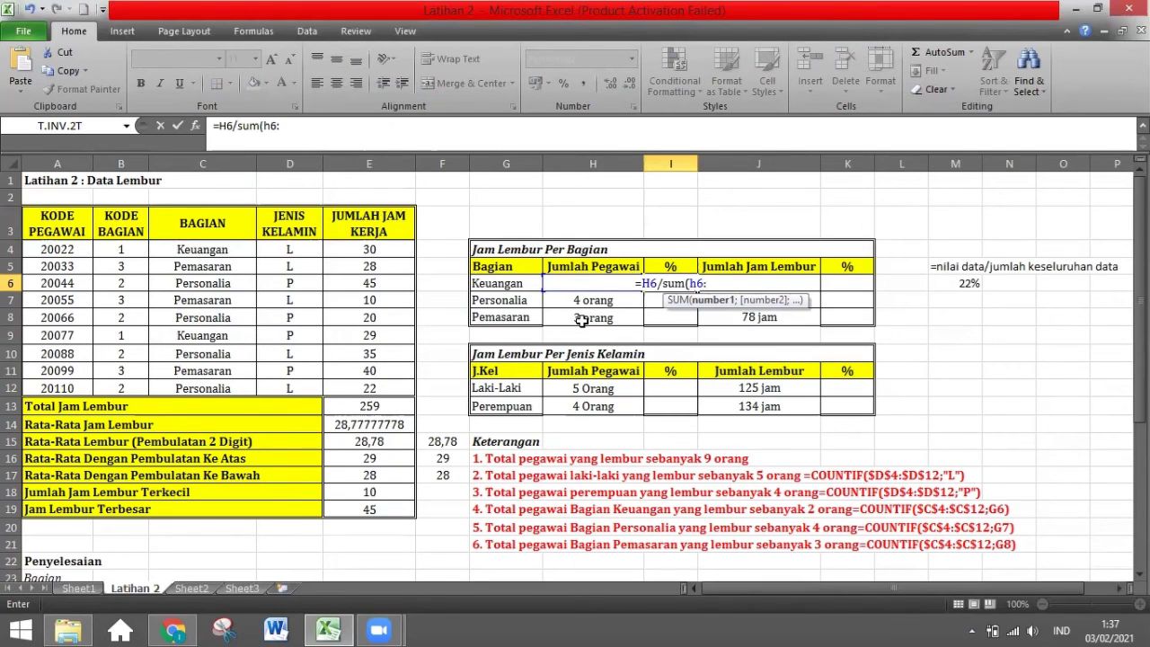
text(h8)
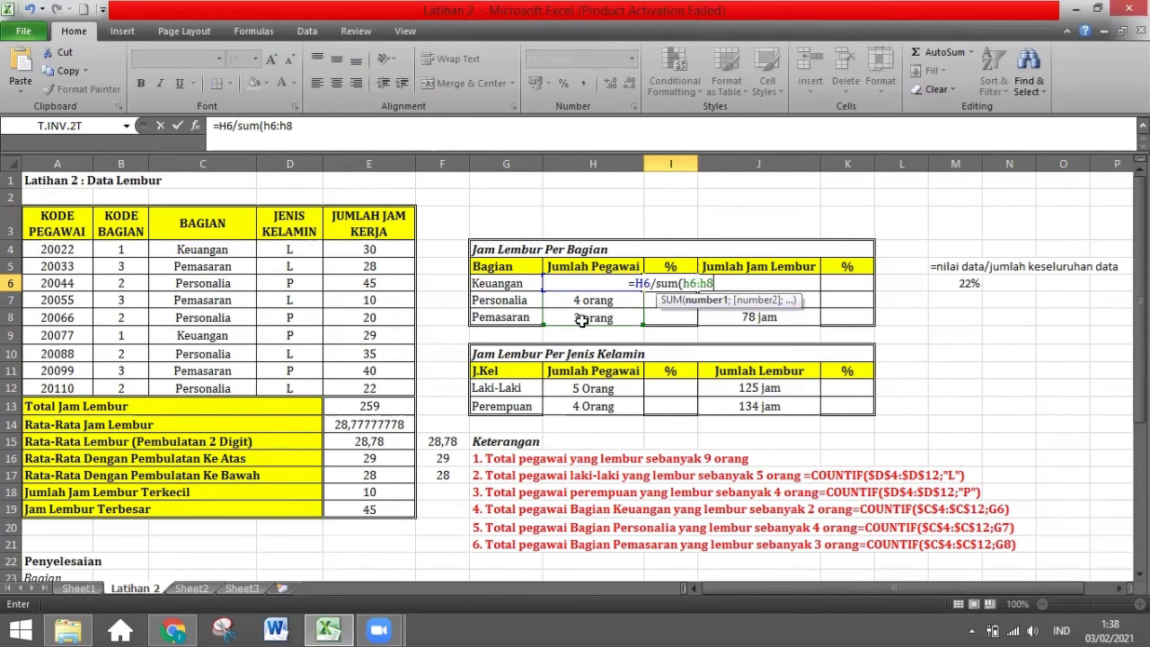
Make the SUM range in I6 absolute and complete the formula as =H6/SUM($H$6:$H$8).
key(F4)
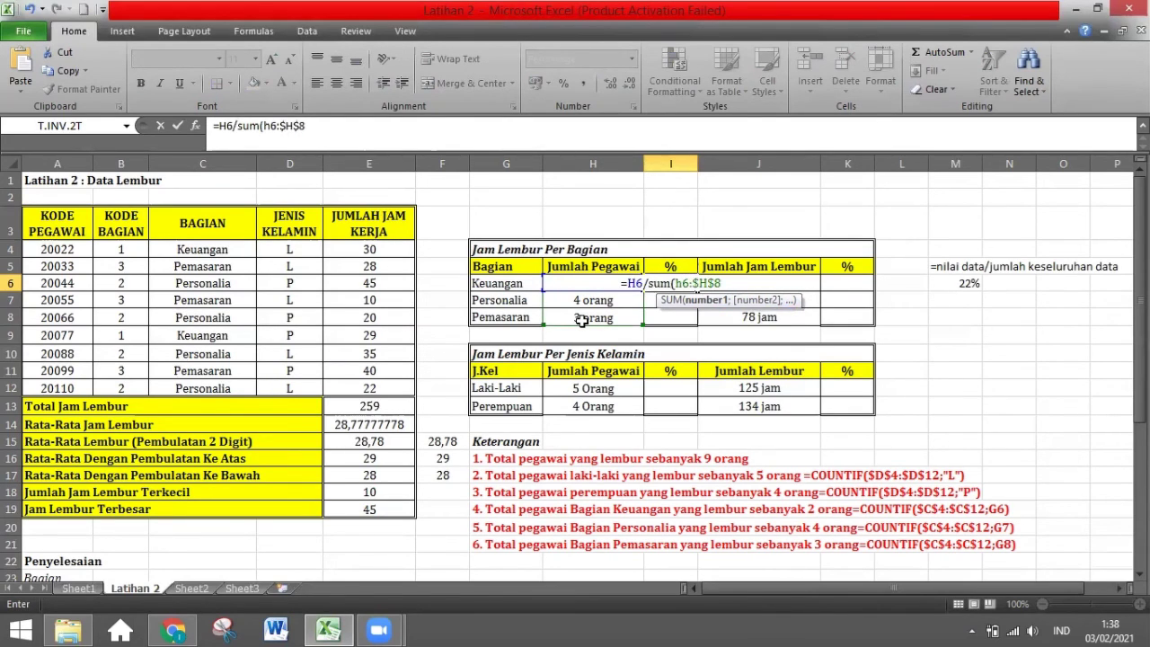
double_click(688, 283)
key(F4)
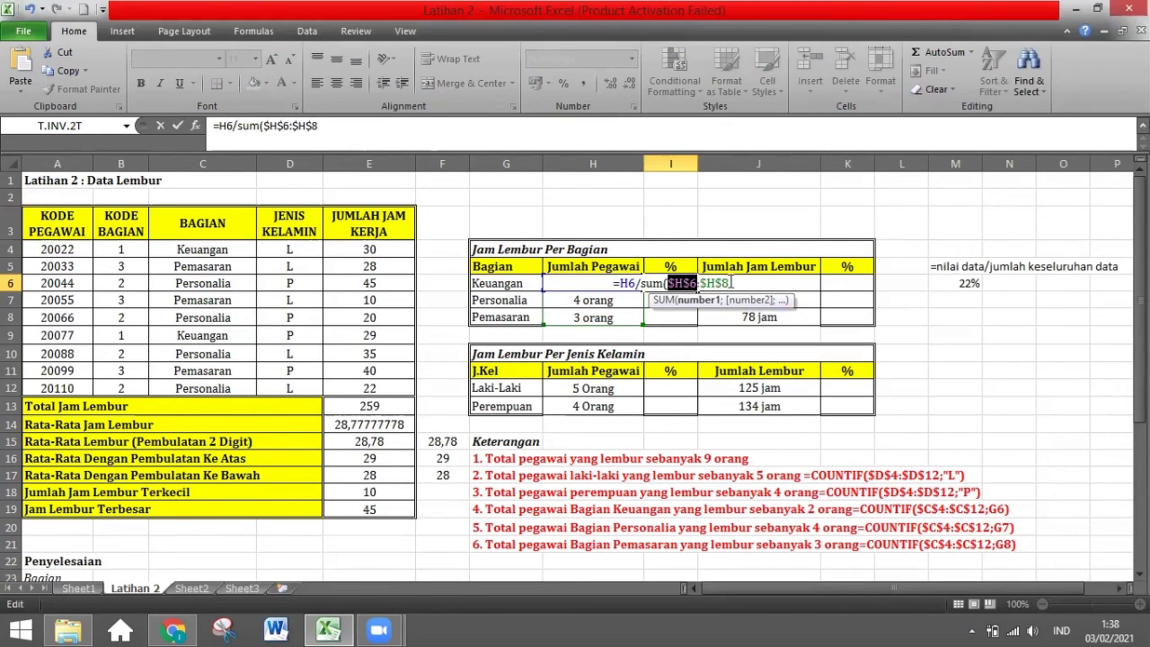
click(732, 283)
text())
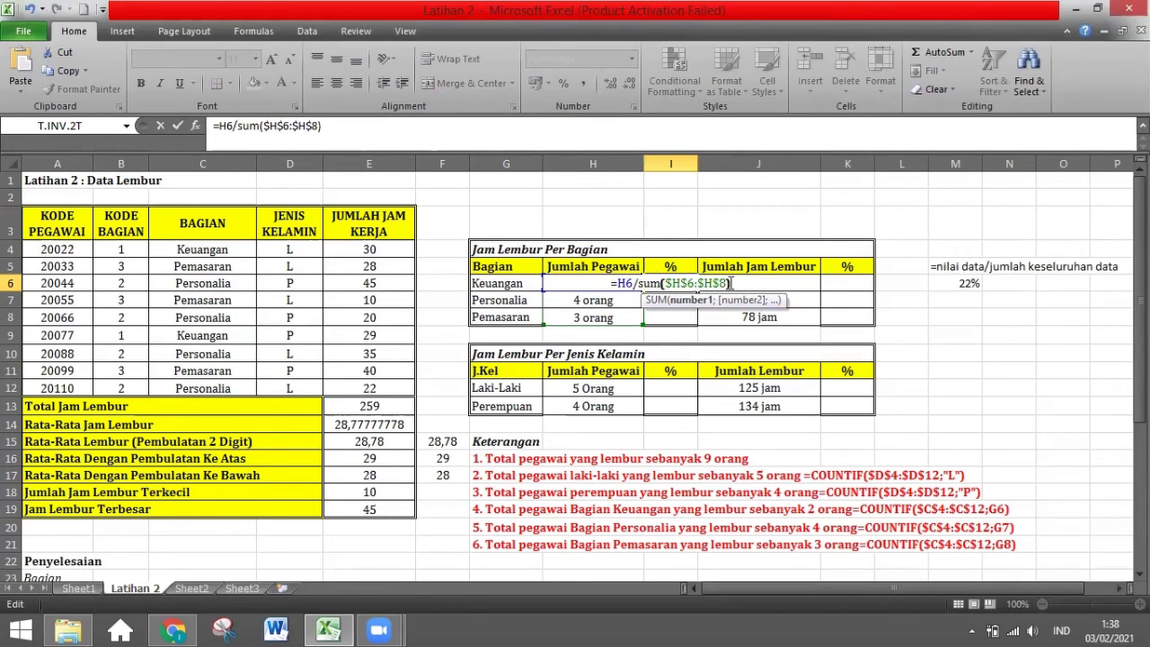
key(Return)
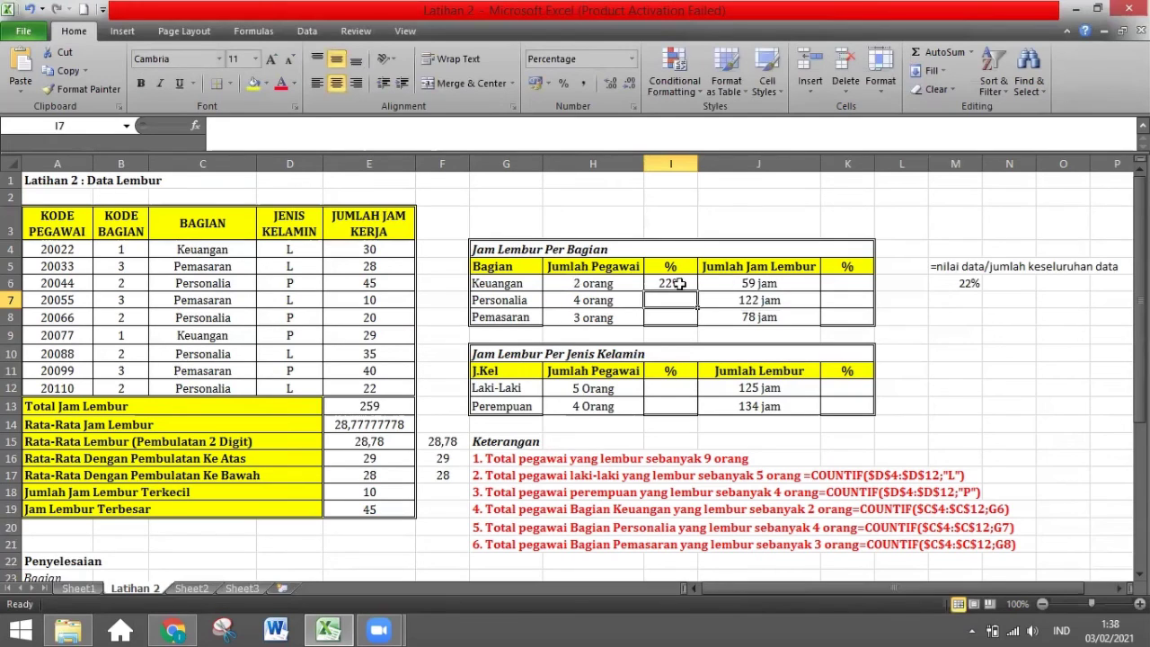
Copy the I6 percentage formula down to the Personalia and Pemasaran rows and check the copy in I7.
click(680, 283)
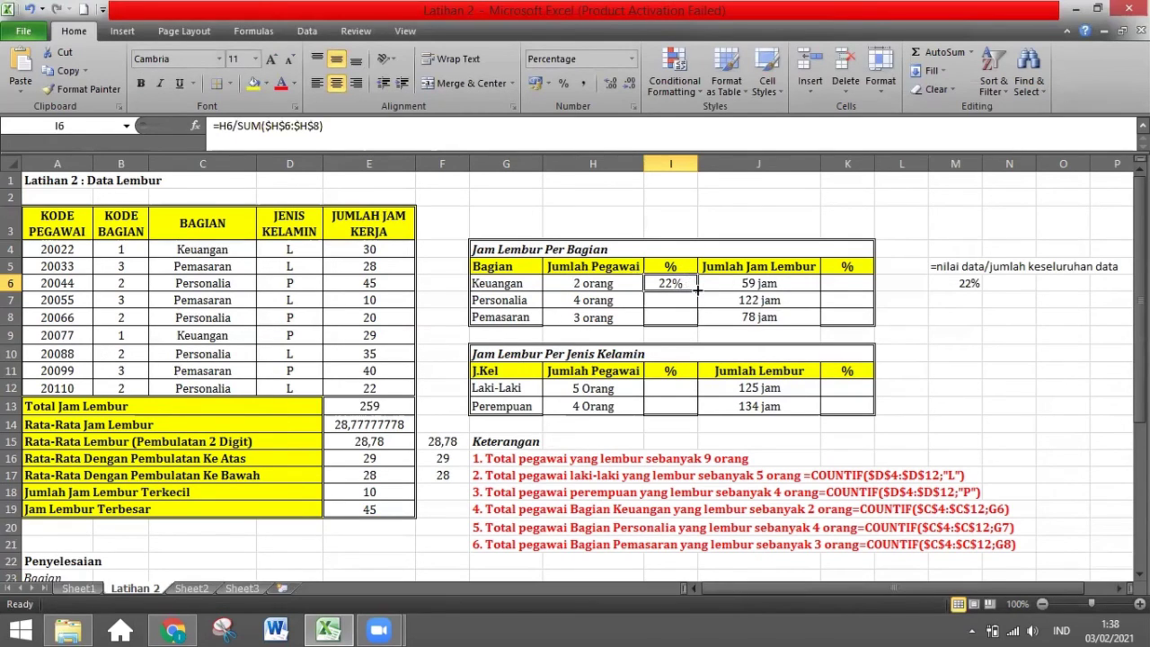
drag(696, 288, 688, 316)
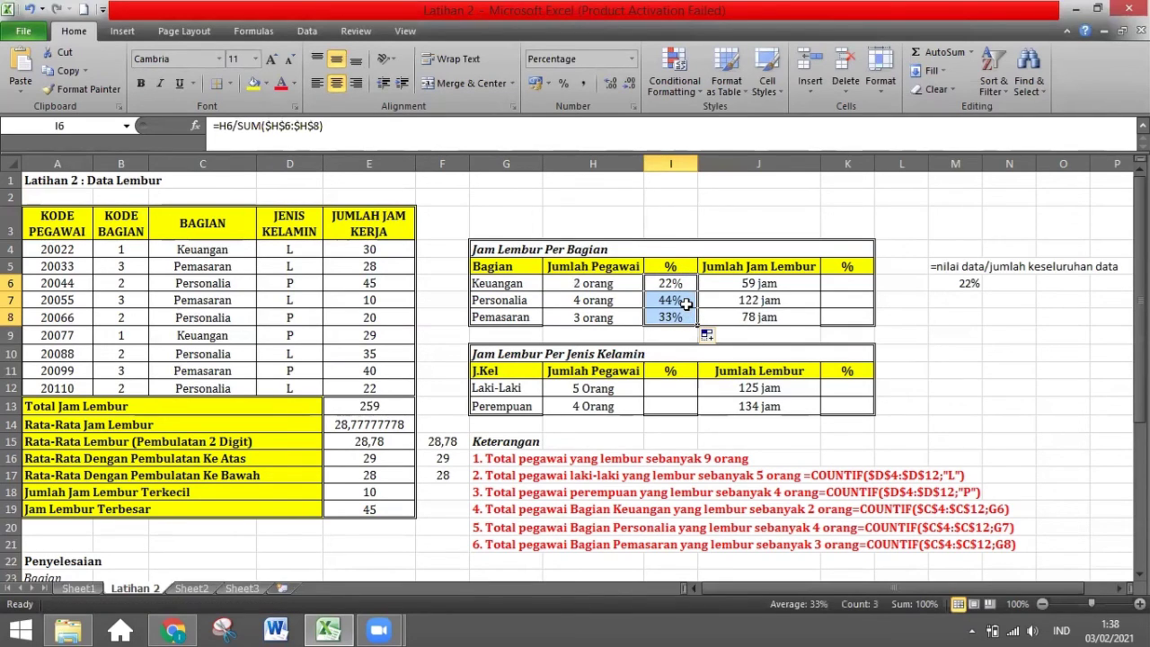
click(686, 304)
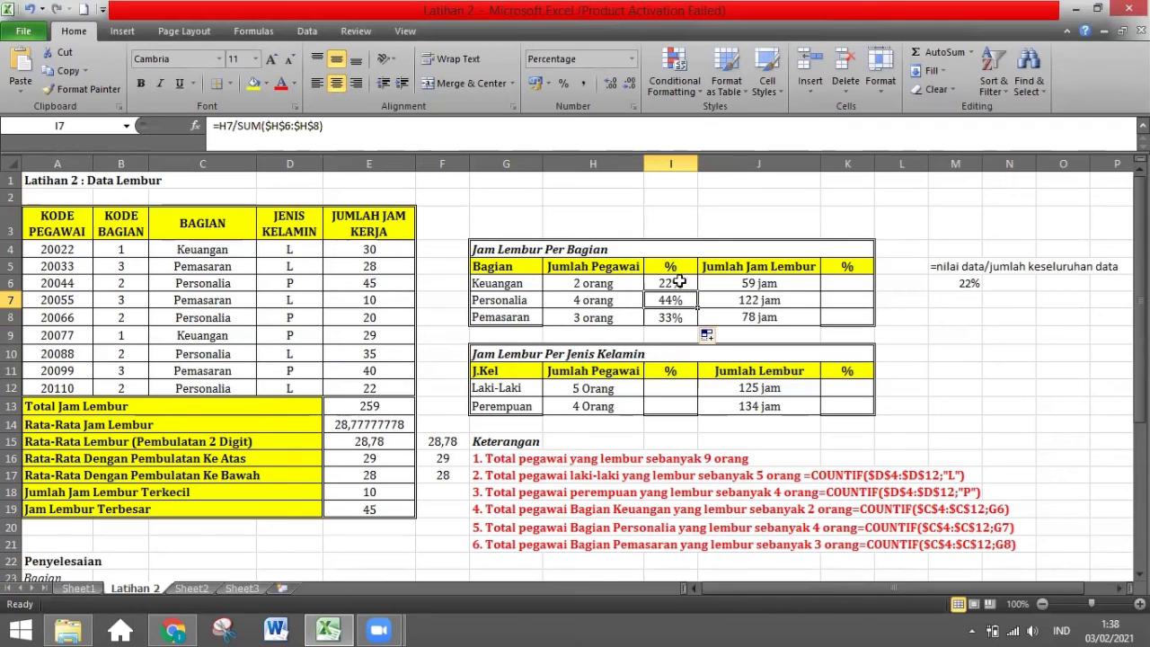
Calculate the overtime-hours percentages per Bagian with =J6/SUM($J$6:$J$8) in K6, copied down to the Personalia and Pemasaran rows.
click(851, 285)
text(=)
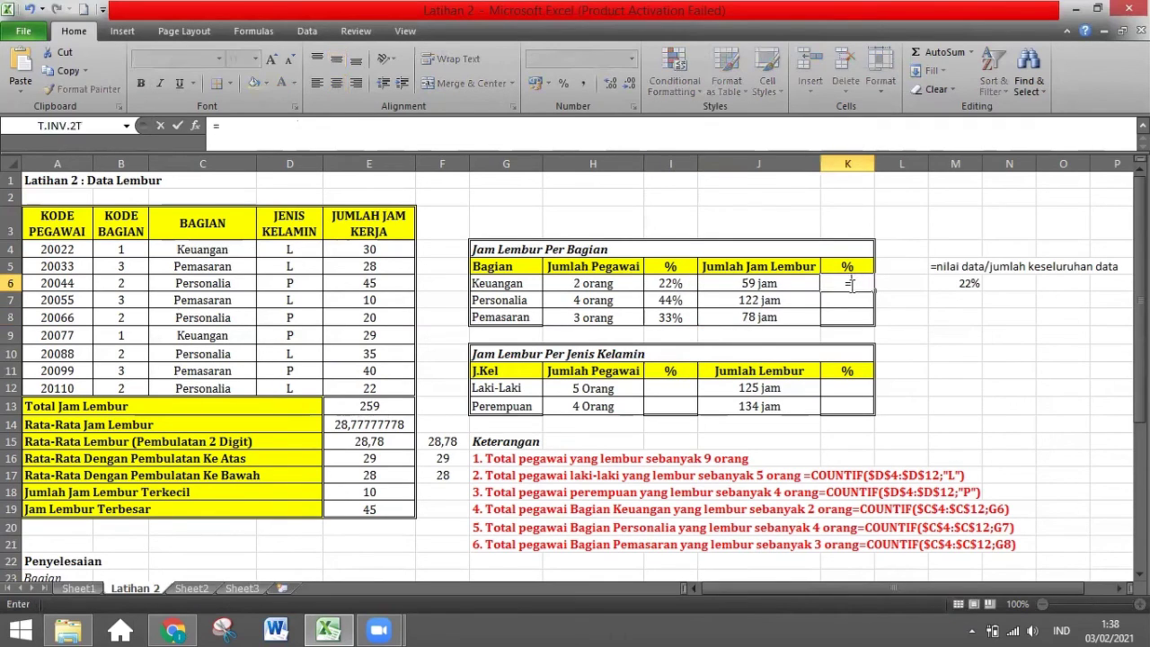
click(774, 283)
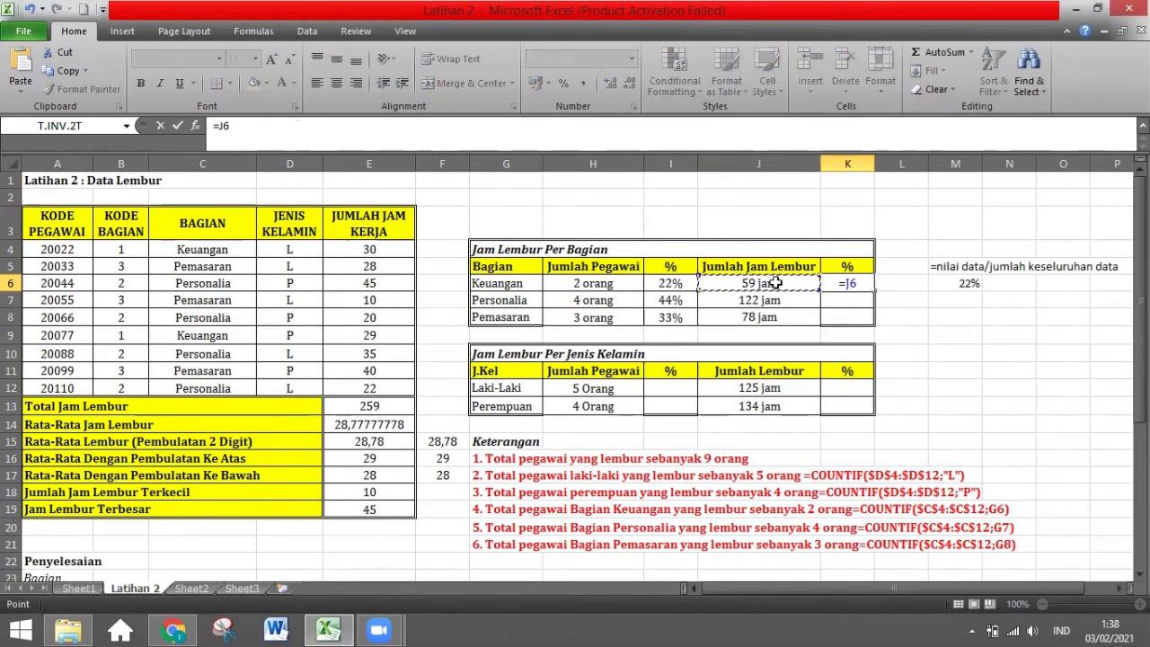
text(/sum)
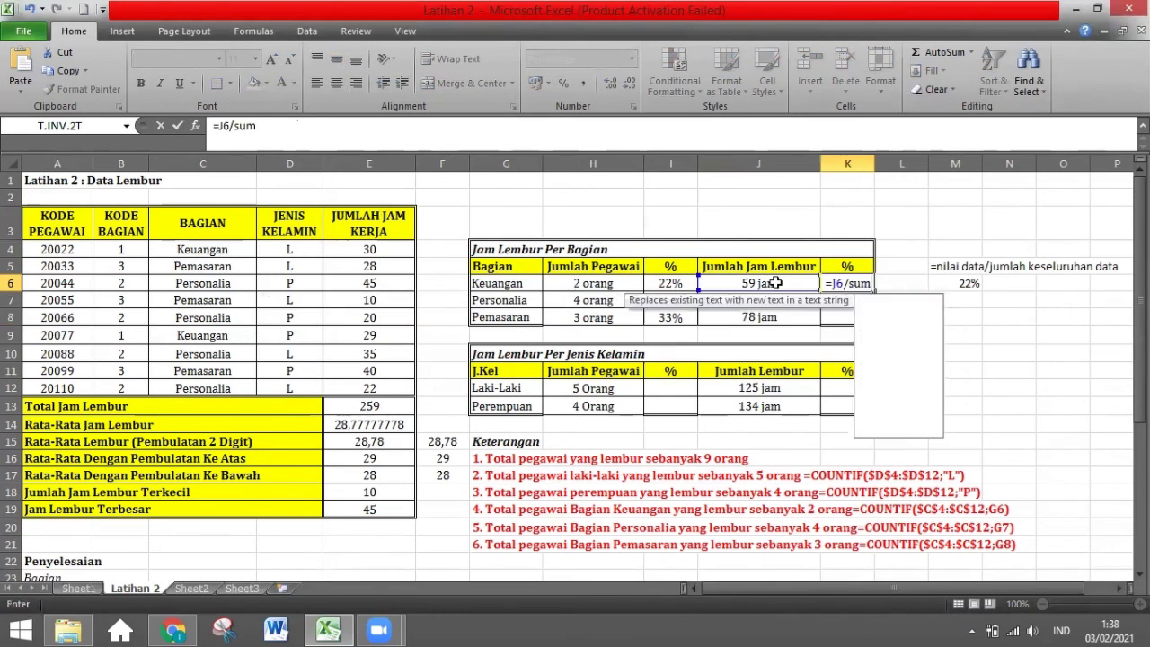
text(()
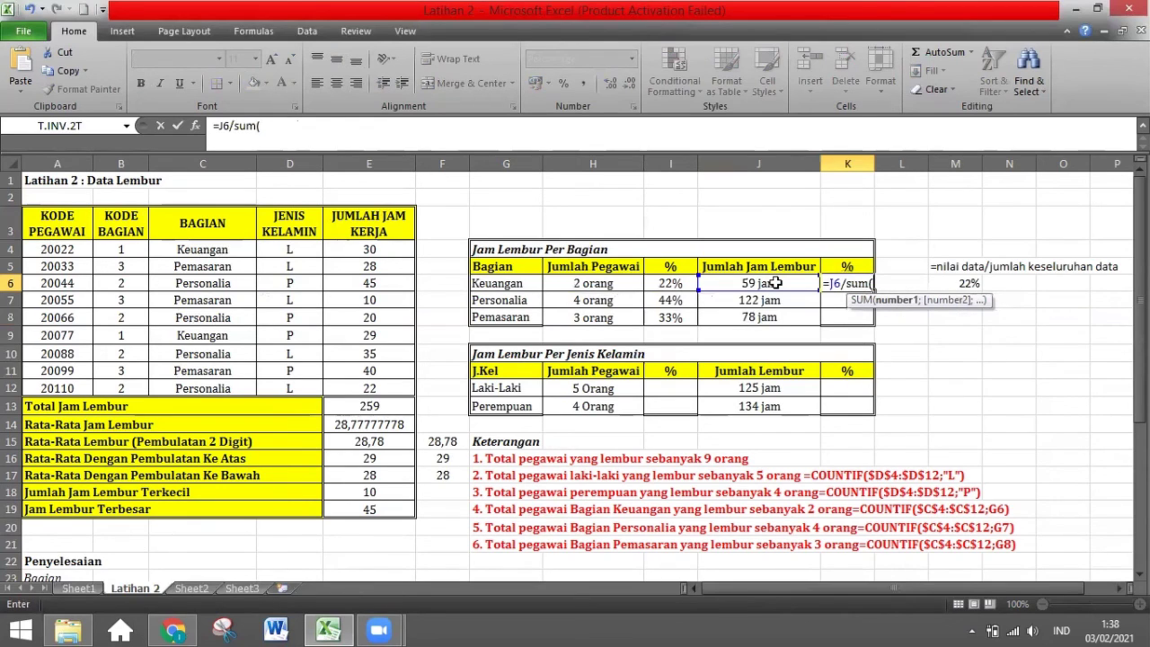
click(774, 283)
drag(774, 283, 774, 317)
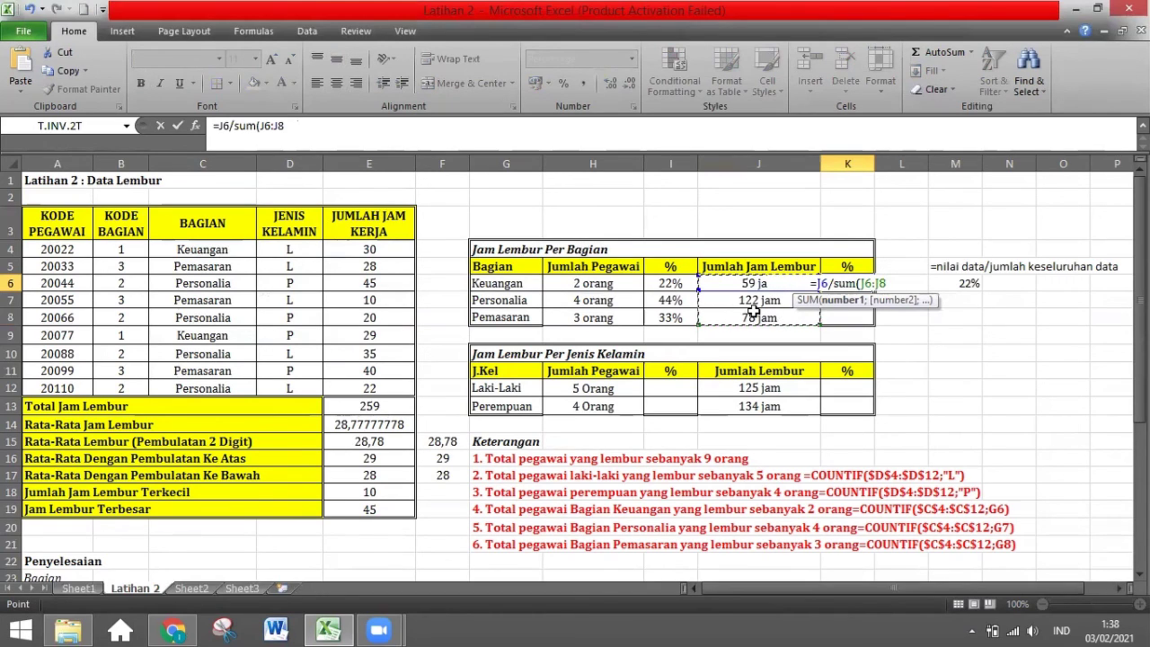
key(F4)
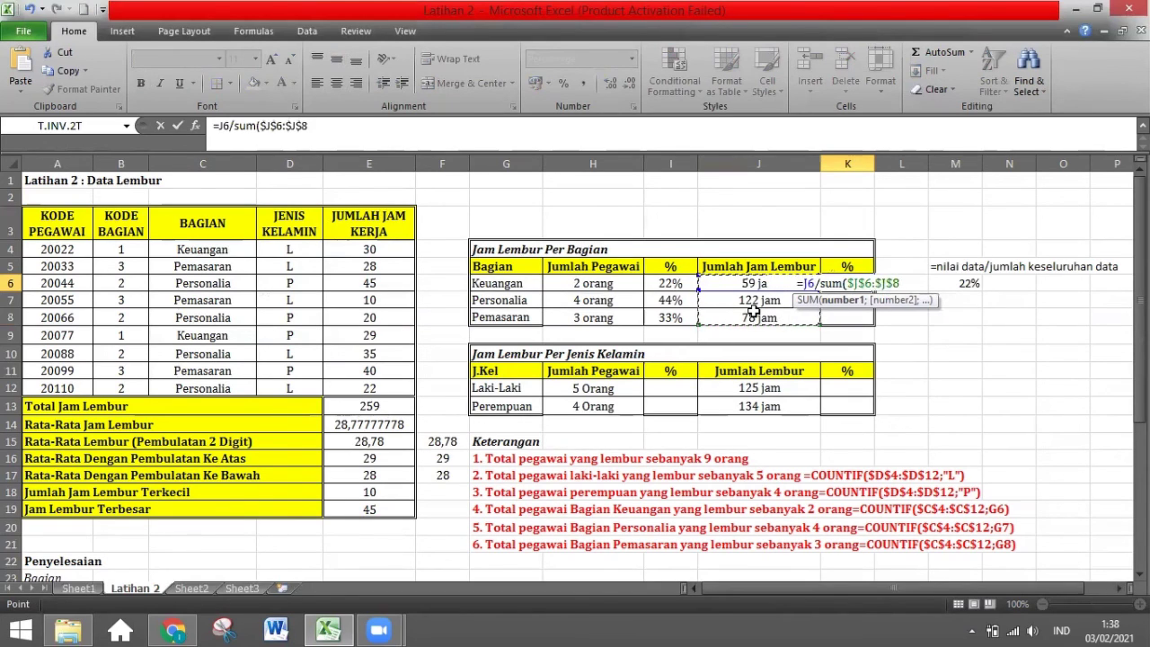
text())
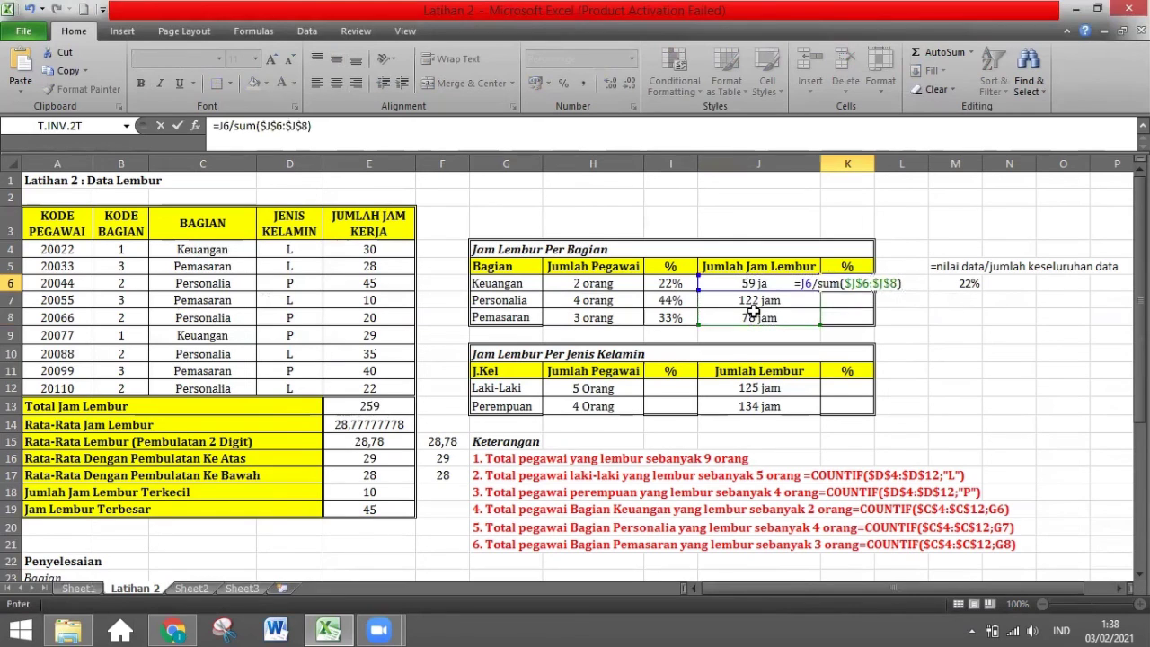
key(Return)
click(846, 285)
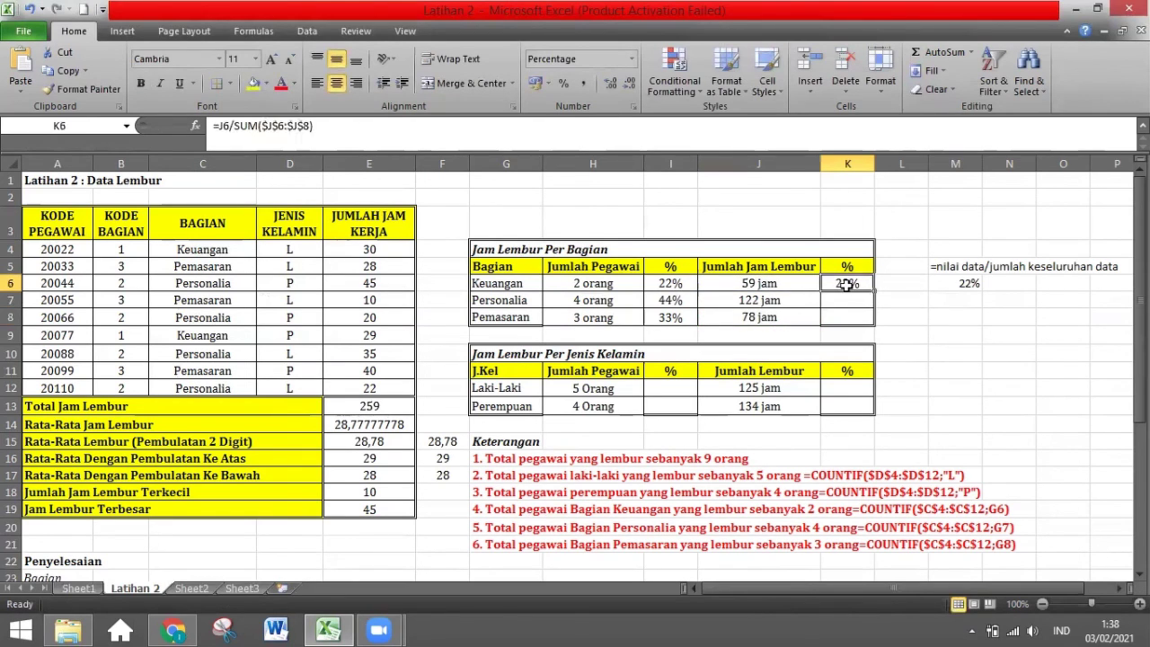
drag(876, 290, 877, 327)
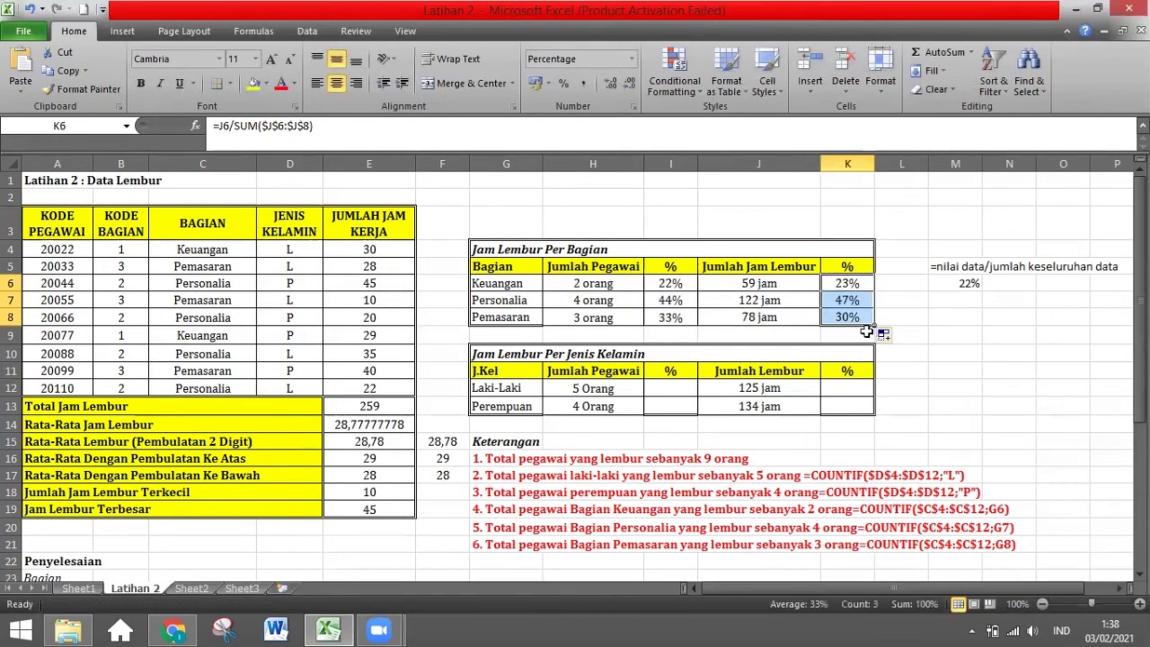
Review the percentage cells of the Per Jenis Kelamin table, check the completed version on Sheet1, and return to the Latihan 2 sheet.
click(664, 387)
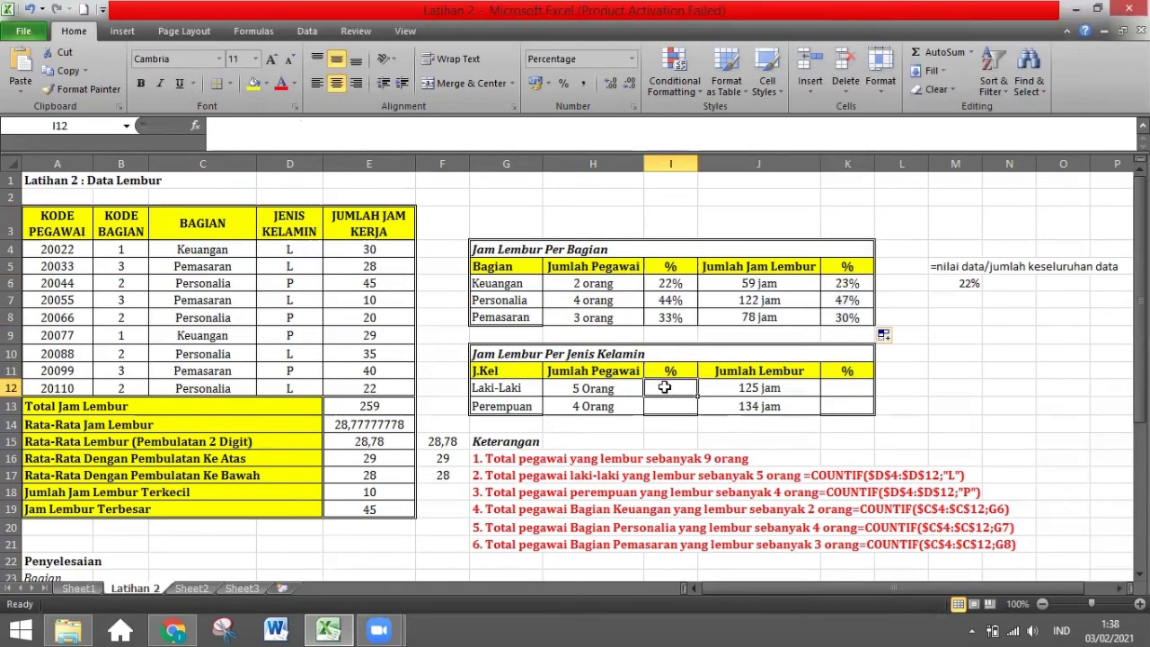
click(849, 397)
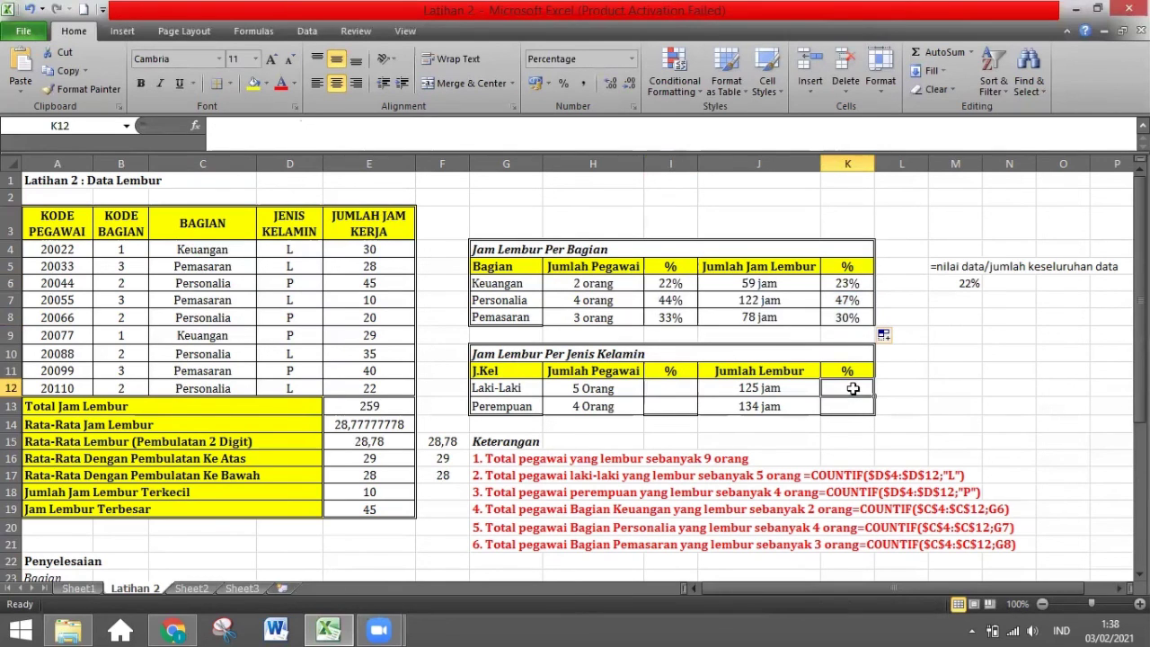
click(662, 396)
scroll(662, 396, down, 1)
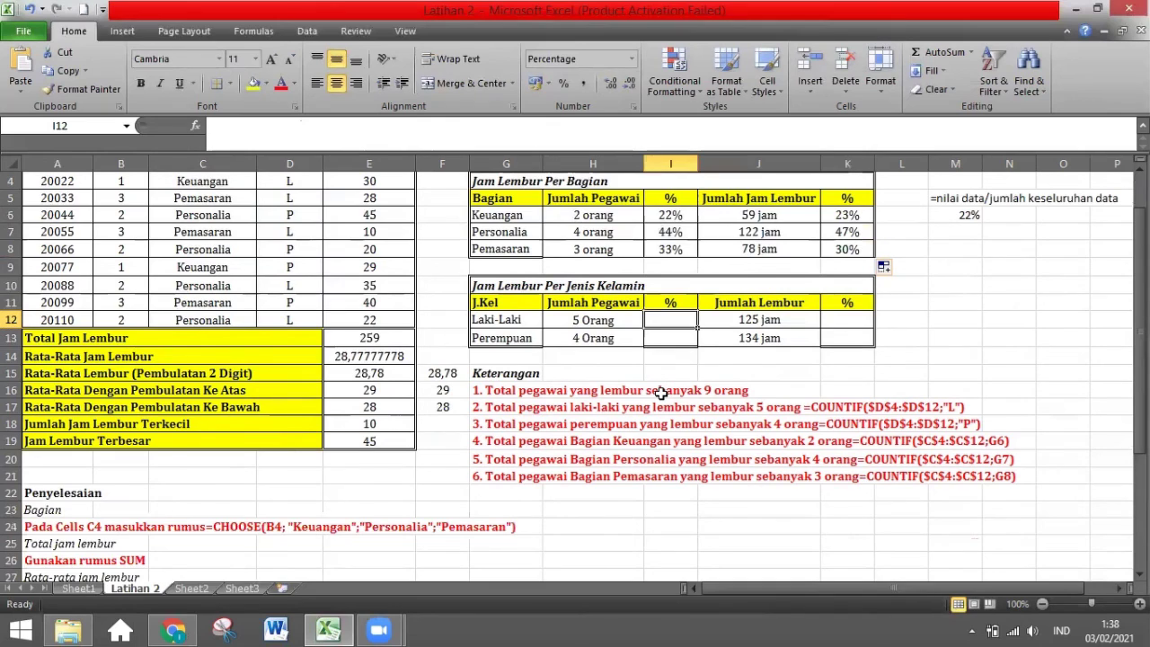
scroll(662, 396, up, 1)
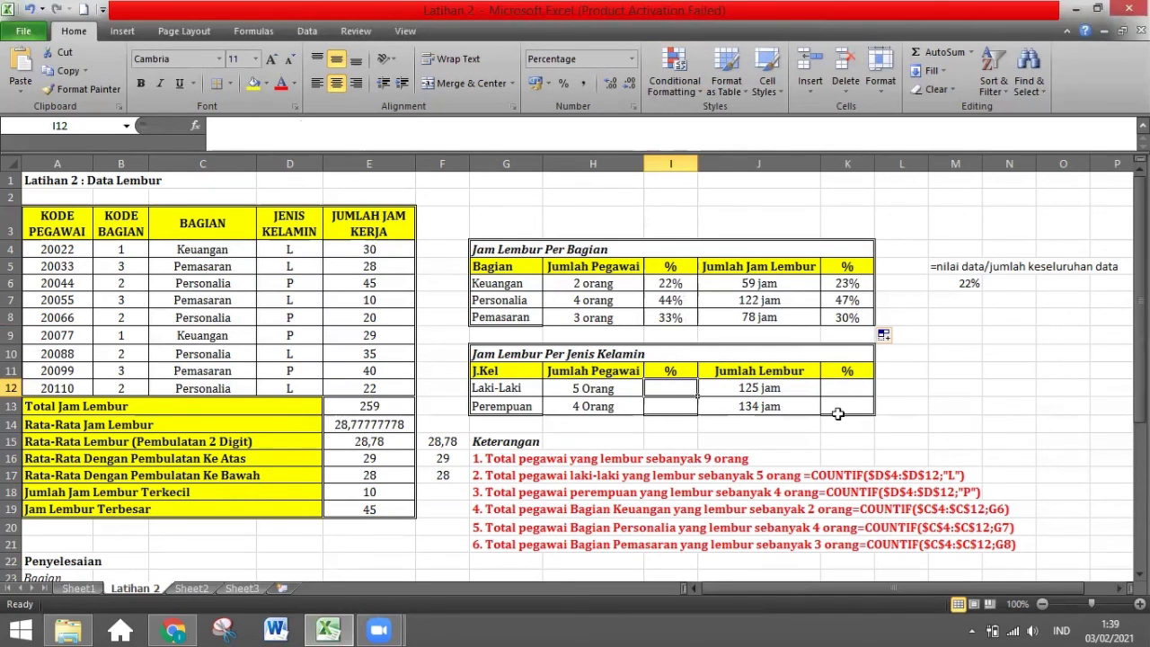
click(81, 589)
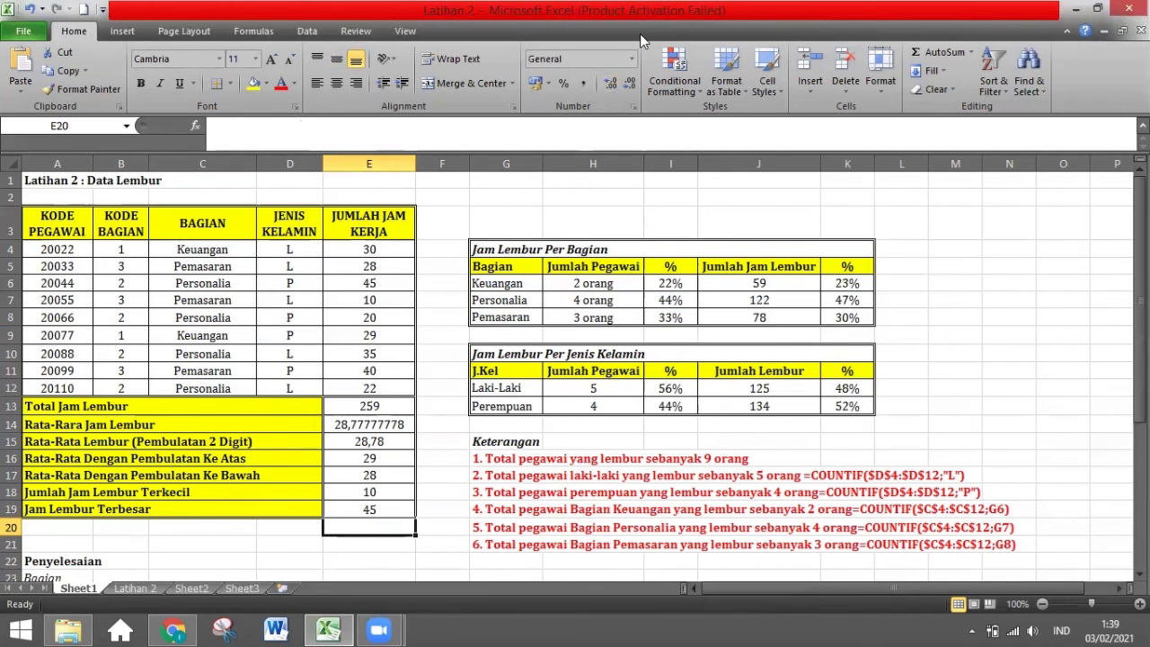
click(153, 590)
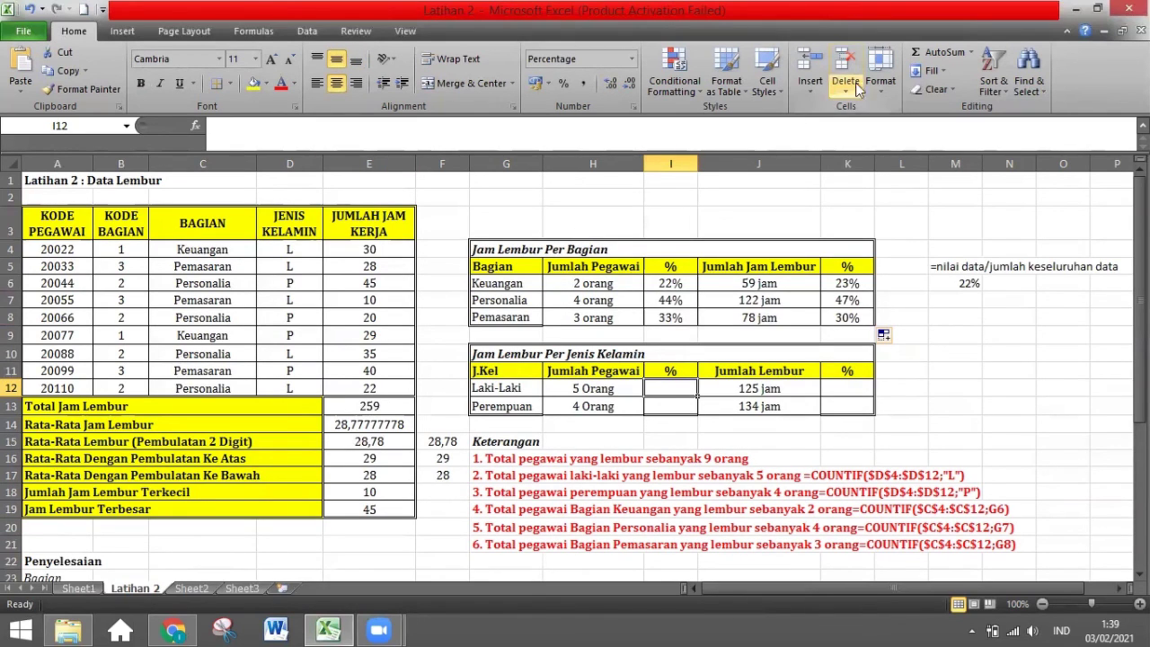